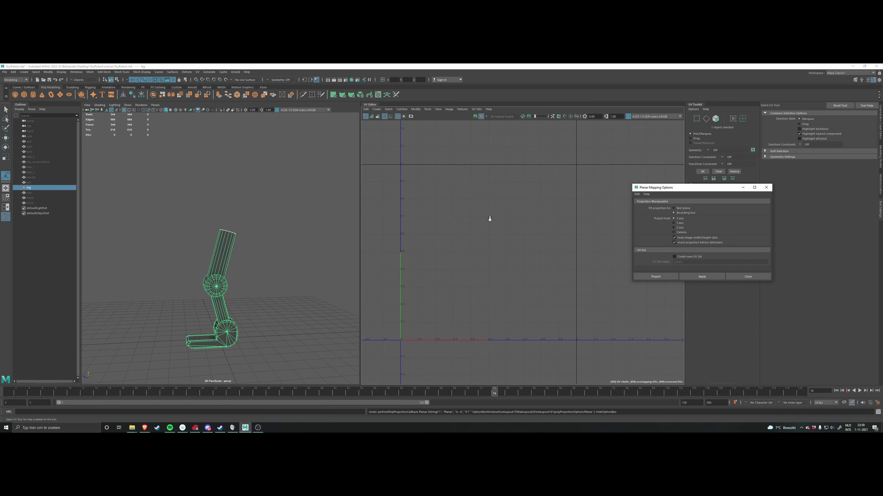
Step: Examine the empty UV grid around the origin and the 0 to 1 tile, both close up and as a whole
scroll(490, 219, down, 3)
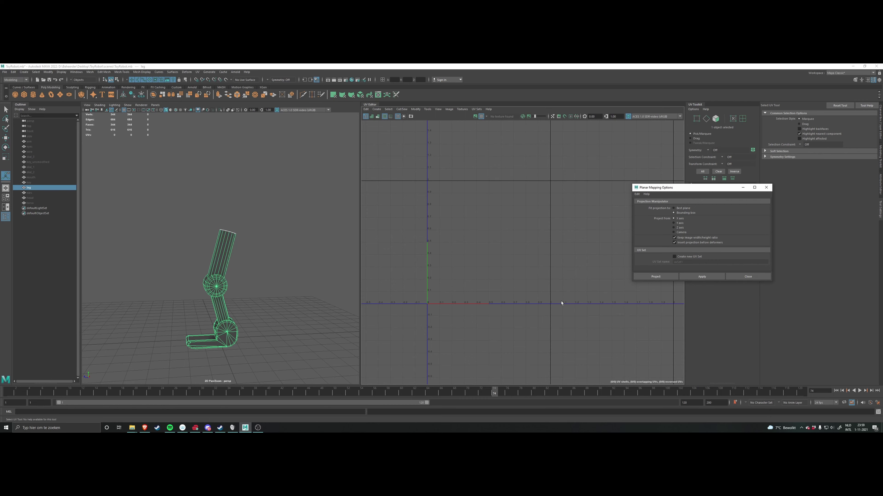
scroll(506, 293, down, 8)
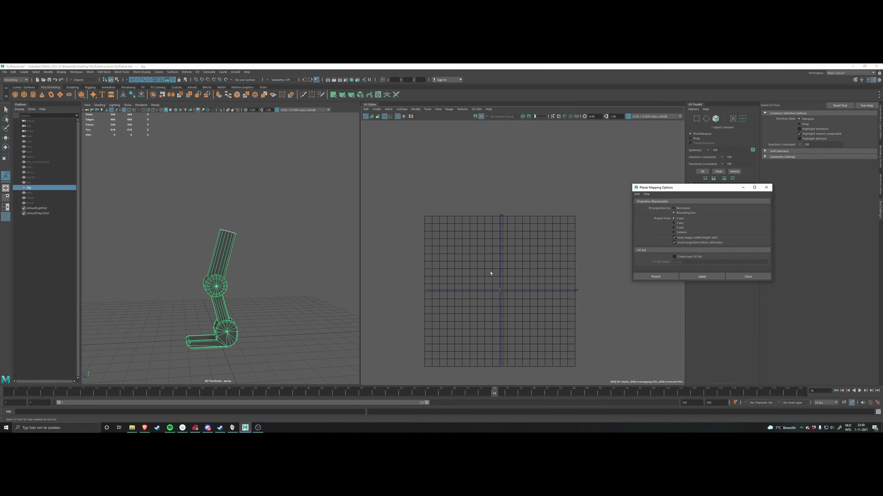
scroll(500, 283, up, 10)
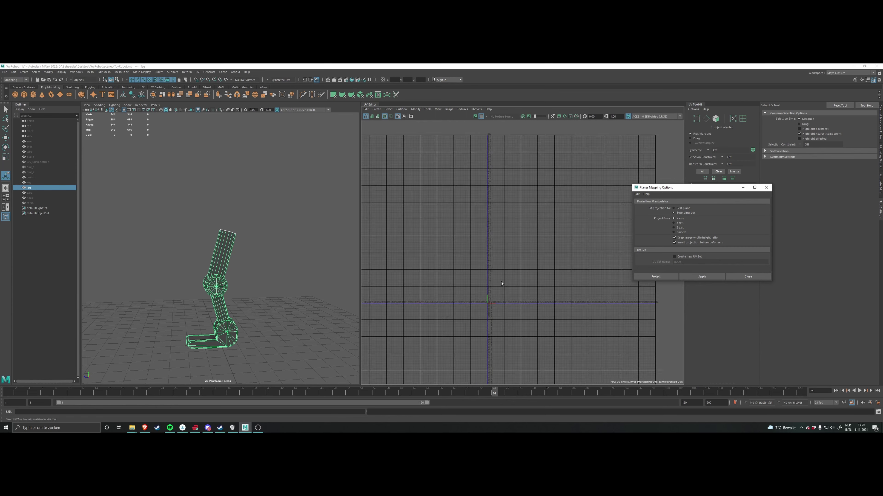
scroll(490, 289, down, 3)
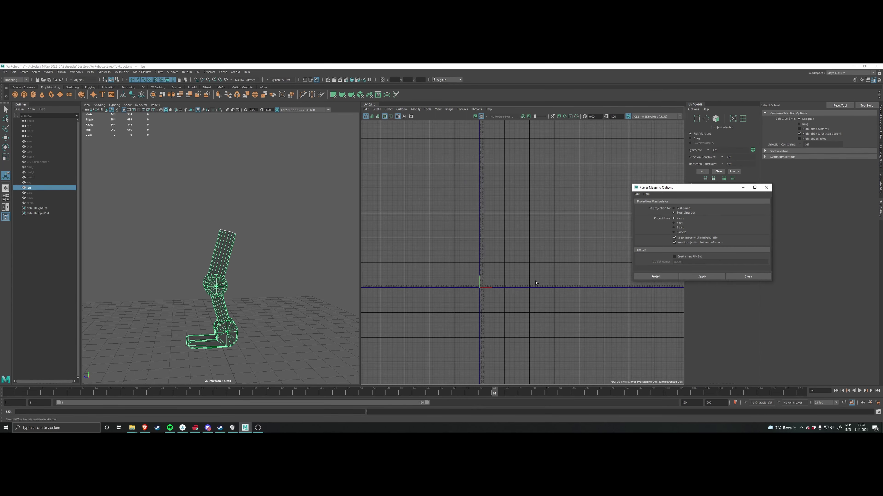
scroll(534, 282, down, 2)
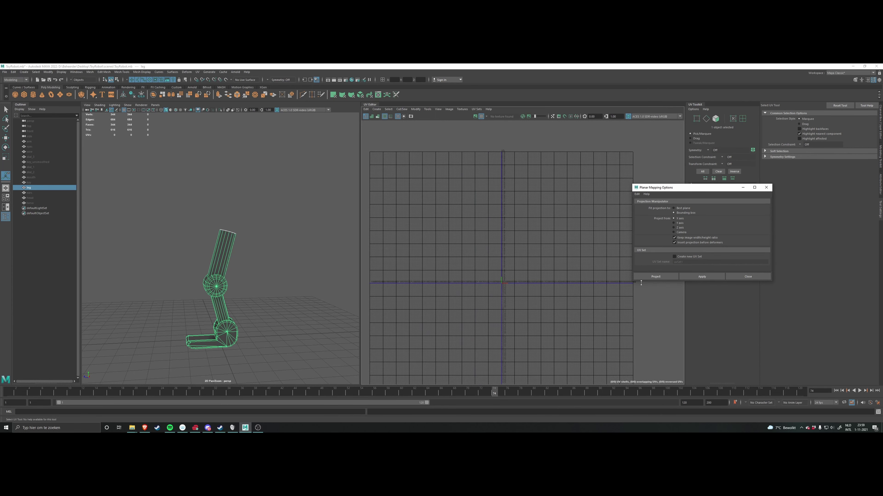
scroll(508, 282, up, 5)
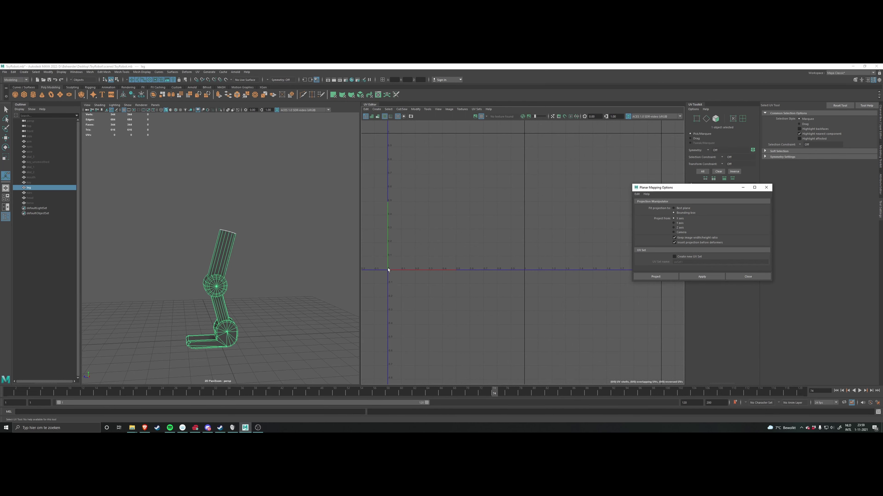
scroll(520, 266, down, 1)
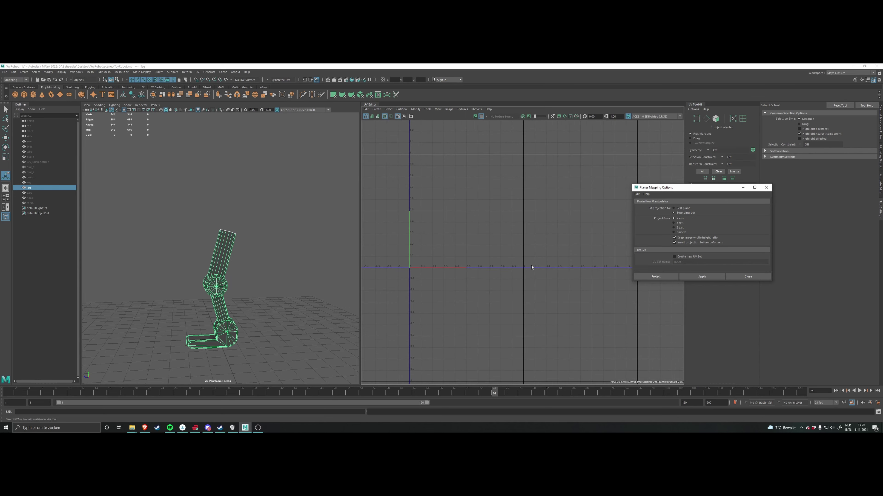
scroll(529, 274, up, 2)
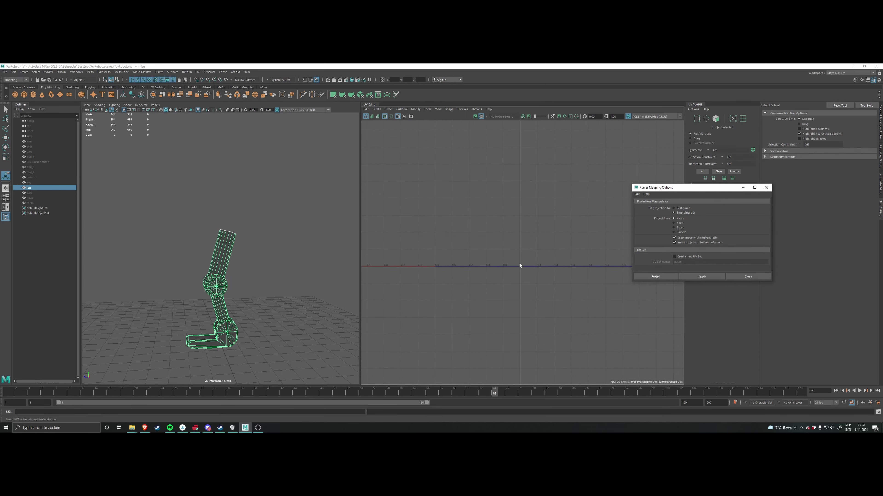
scroll(520, 266, down, 3)
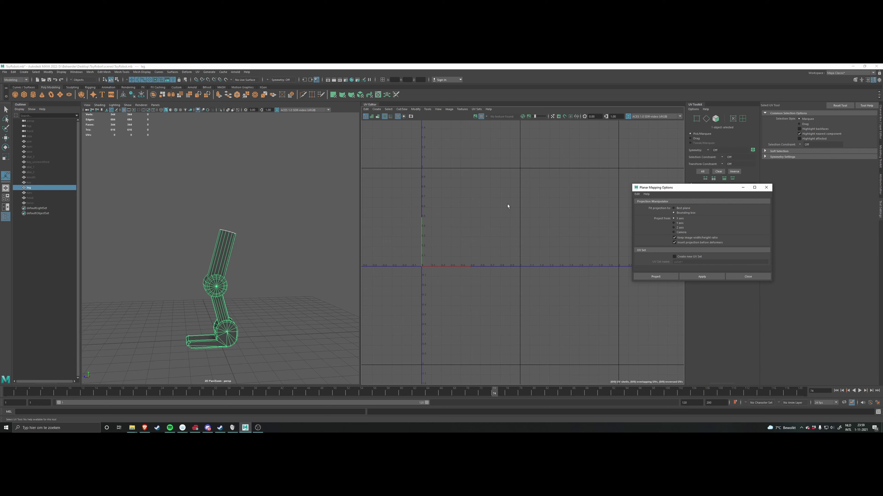
scroll(493, 277, up, 2)
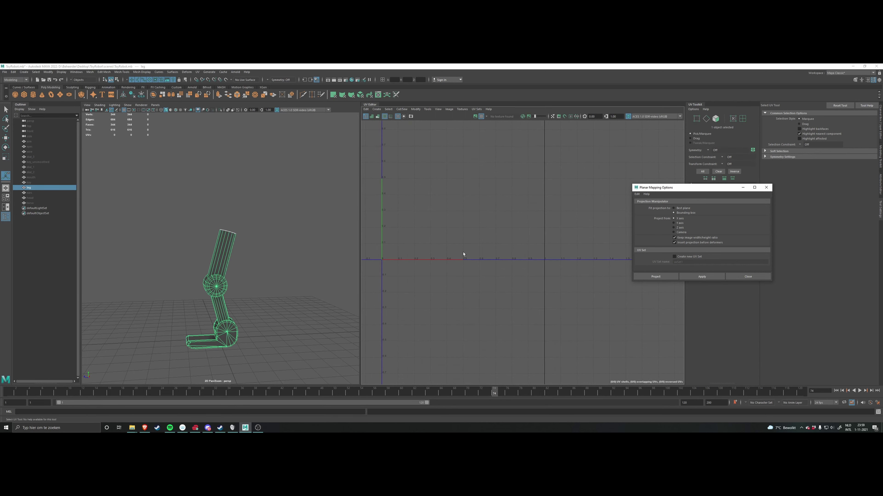
scroll(463, 253, up, 2)
scroll(447, 264, down, 5)
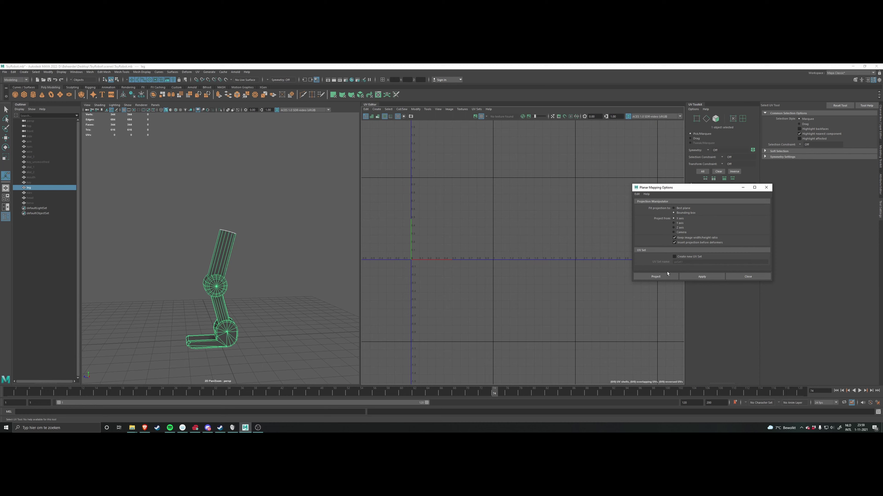
Step: Apply planar mapping to the leg, projected from the X axis, fitted to the bounding box and keeping the image width/height ratio
click(655, 276)
scroll(516, 189, up, 2)
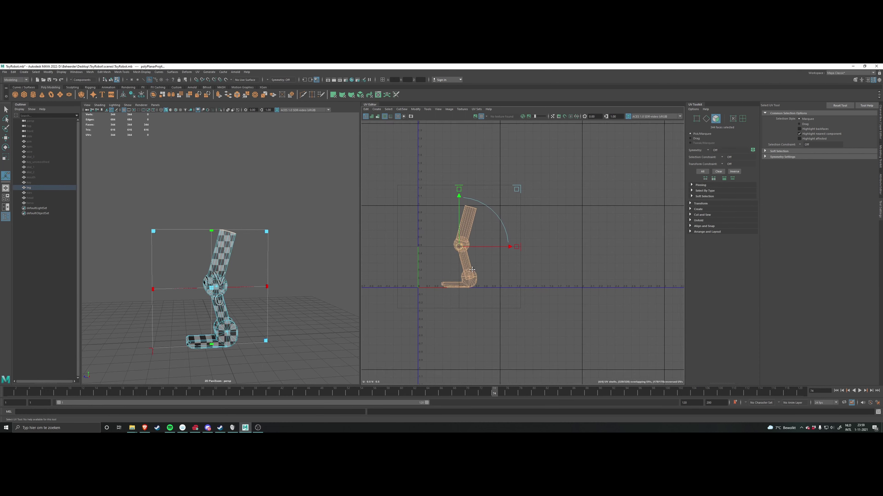
scroll(257, 285, up, 5)
Step: Inspect the checker pattern on the leg from the side and the front for stretching, toggling the checker map off and on
alt+drag(265, 284, 278, 292)
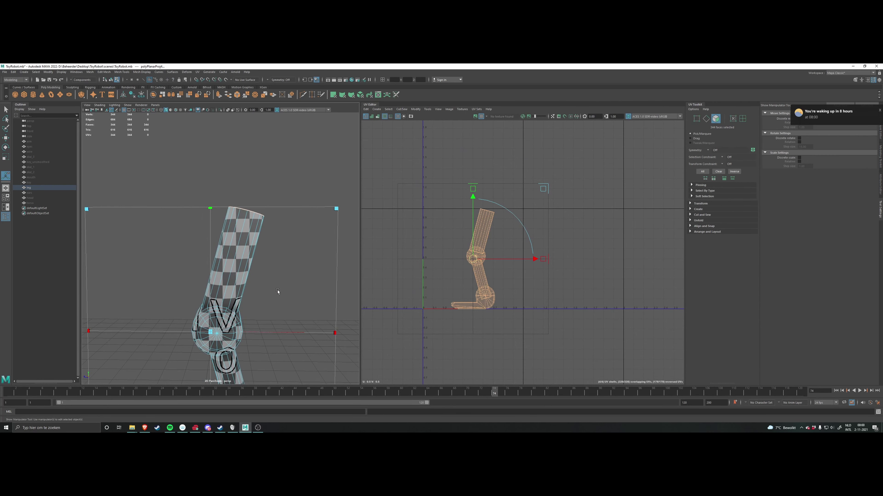
scroll(284, 256, down, 1)
alt+middle_drag(278, 292, 283, 230)
alt+middle_drag(291, 271, 292, 231)
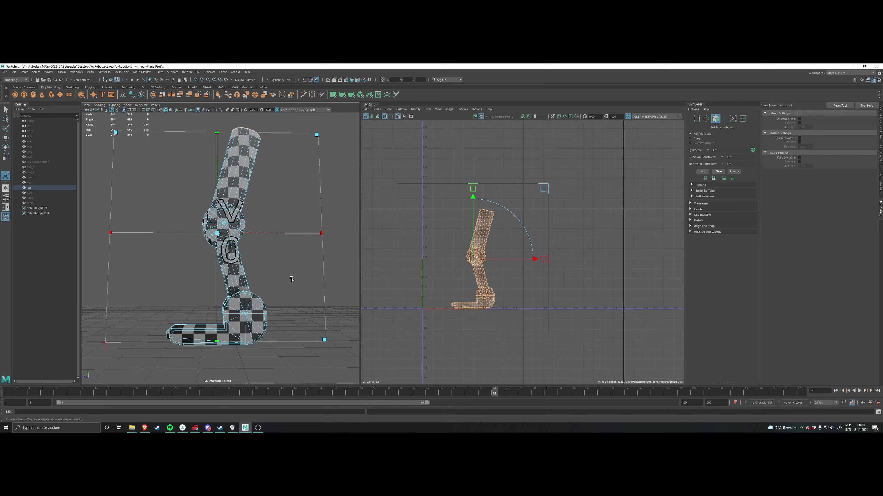
alt+drag(278, 259, 259, 256)
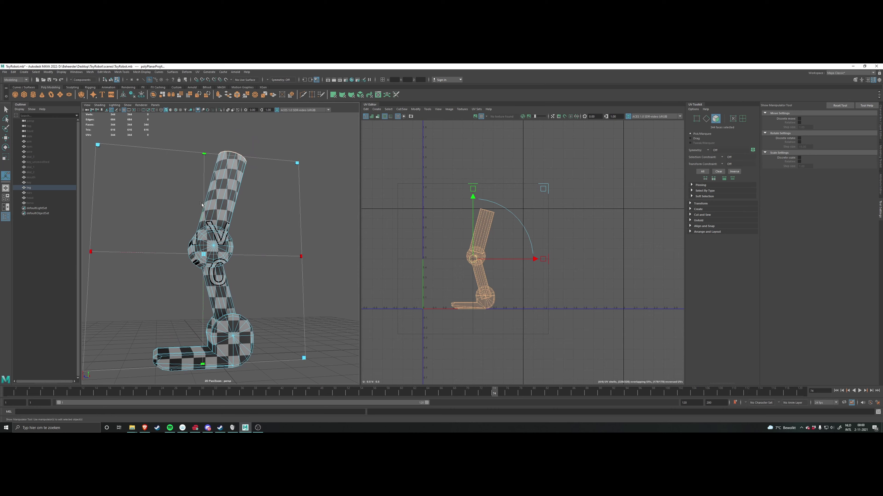
click(482, 119)
click(482, 119)
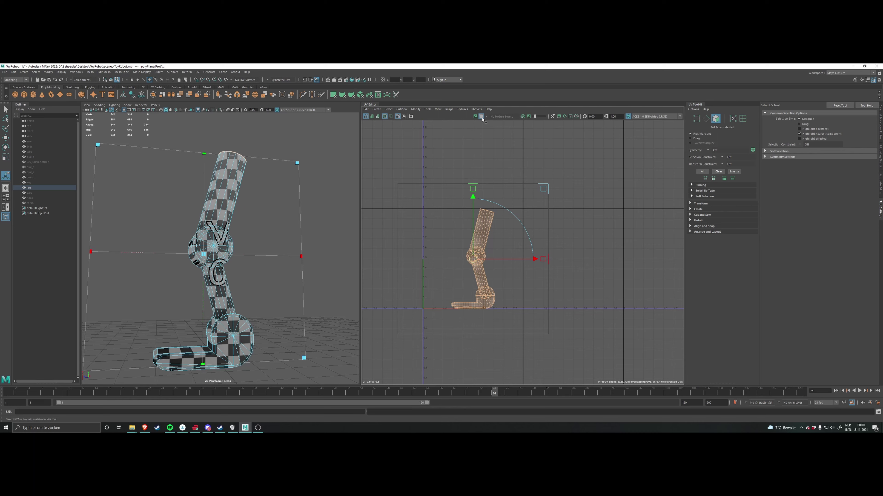
mouse_move(203, 212)
alt+mouse_down()
mouse_move(242, 210)
mouse_move(224, 213)
mouse_move(229, 226)
mouse_move(270, 247)
mouse_move(242, 235)
mouse_move(258, 262)
mouse_move(216, 205)
alt+mouse_up()
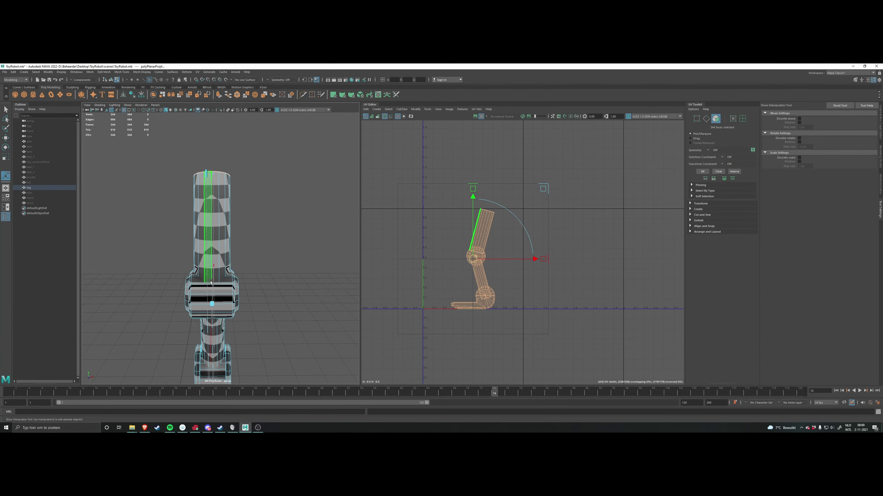
alt+drag(256, 244, 223, 208)
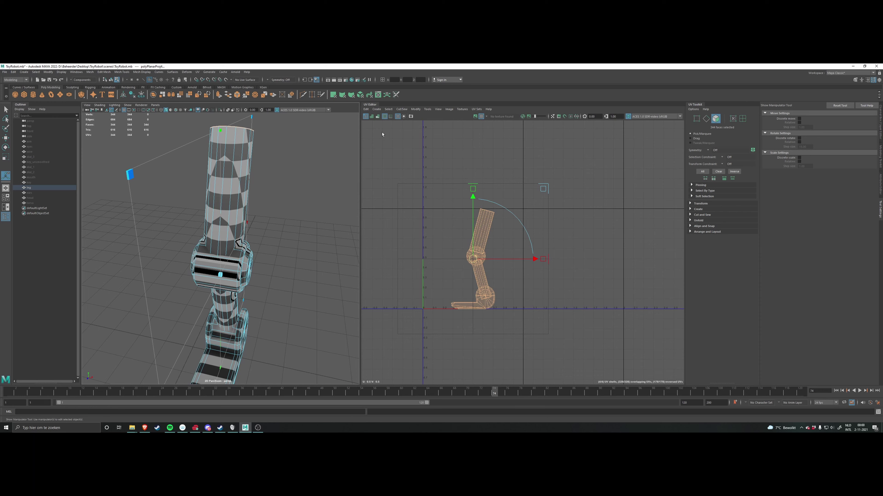
Step: Leave the projection manipulator and clear the leg's face selection in the UV Editor
key(q)
scroll(428, 167, up, 2)
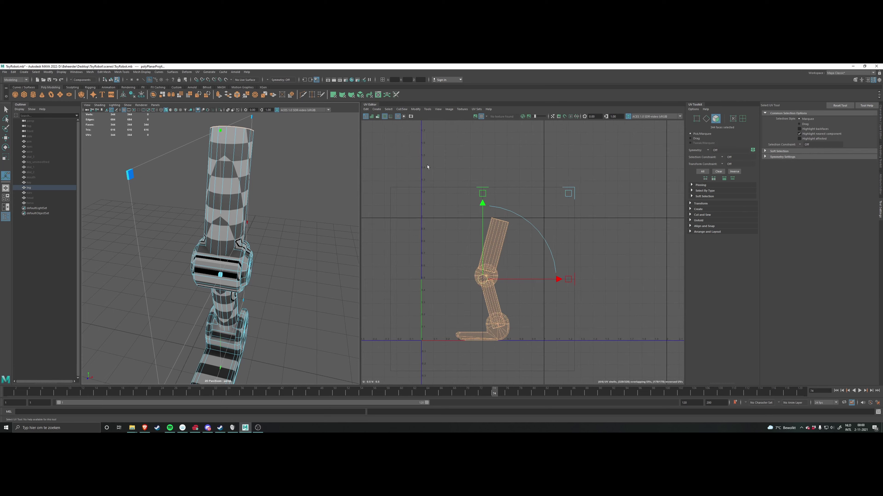
click(512, 226)
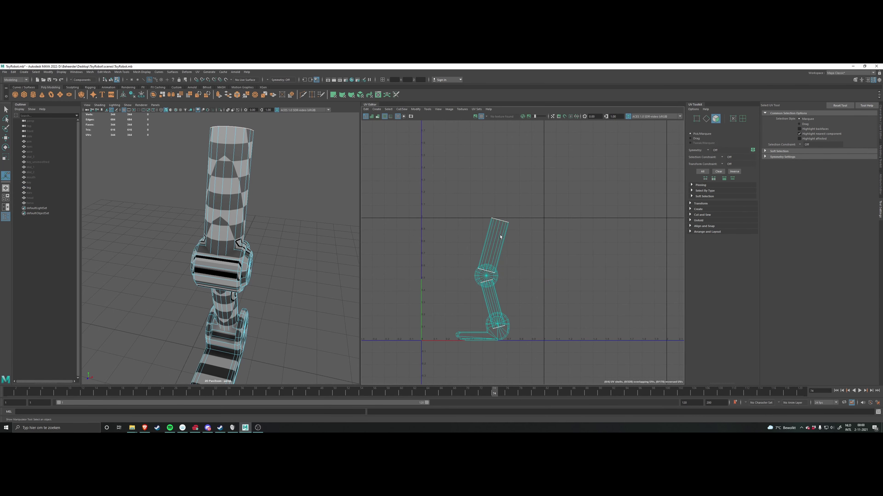
alt+middle_drag(500, 235, 493, 210)
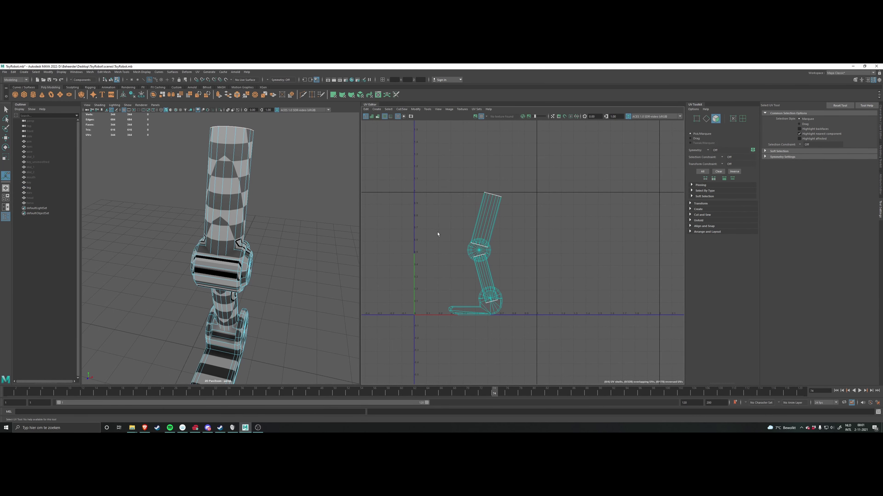
Step: Show UV distortion shading on the leg, inspect the model from the front and side, and return to the checker display
click(378, 117)
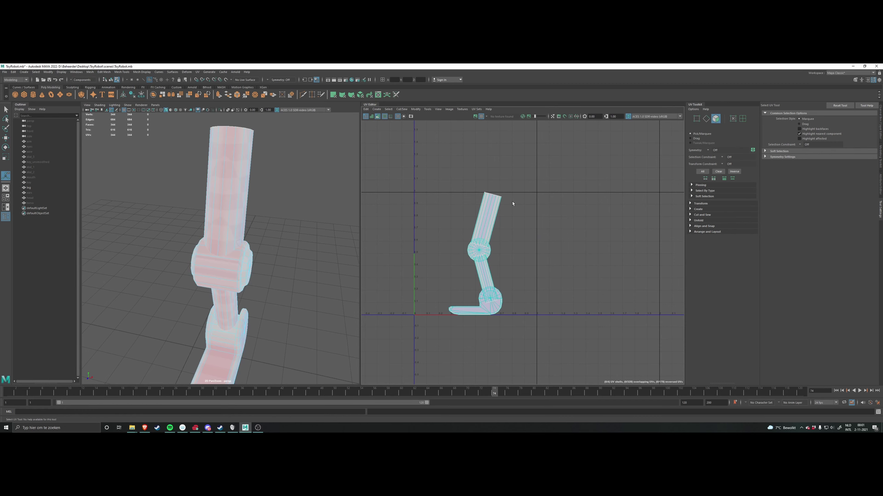
scroll(513, 243, up, 3)
alt+drag(297, 259, 219, 274)
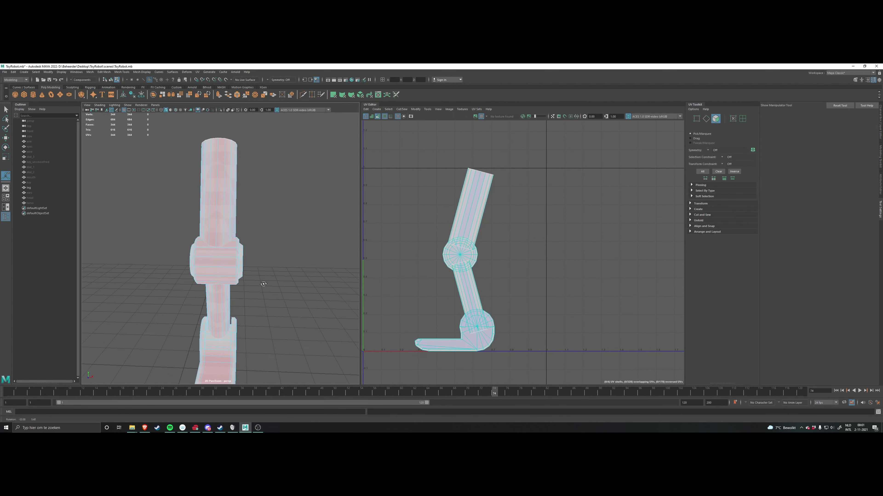
alt+drag(244, 244, 258, 311)
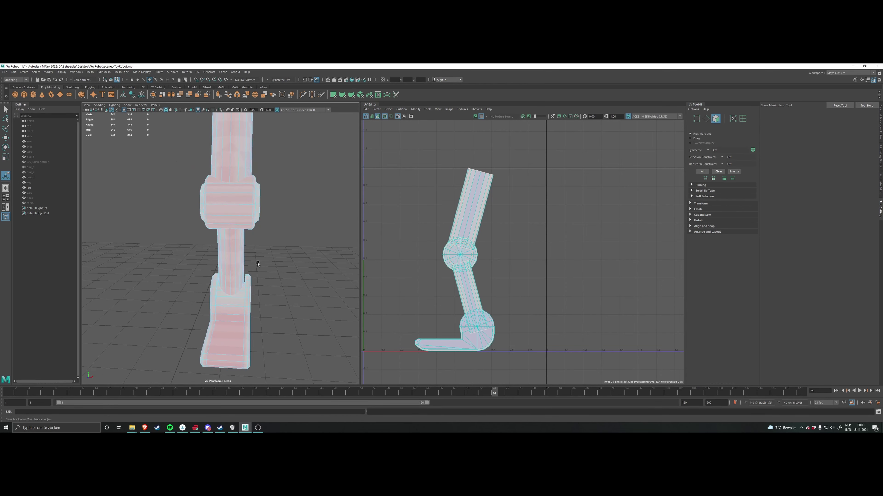
alt+drag(258, 265, 241, 270)
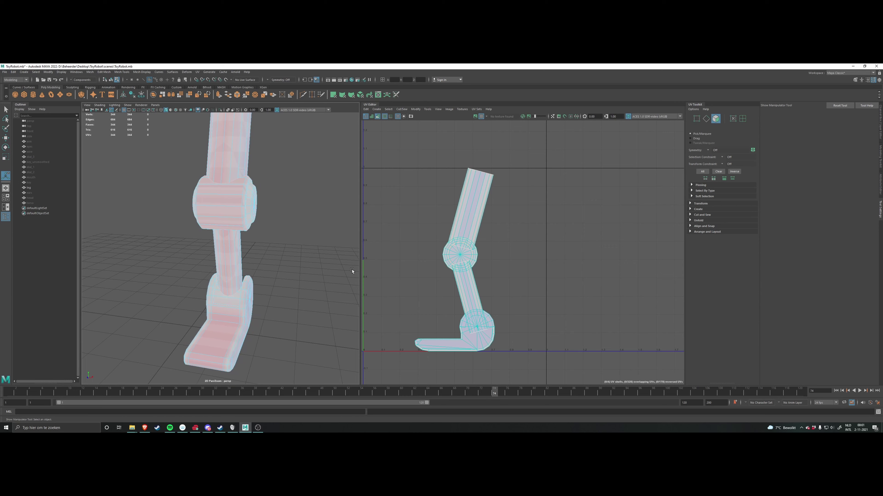
alt+drag(278, 307, 301, 292)
alt+drag(220, 278, 265, 306)
click(240, 313)
click(333, 277)
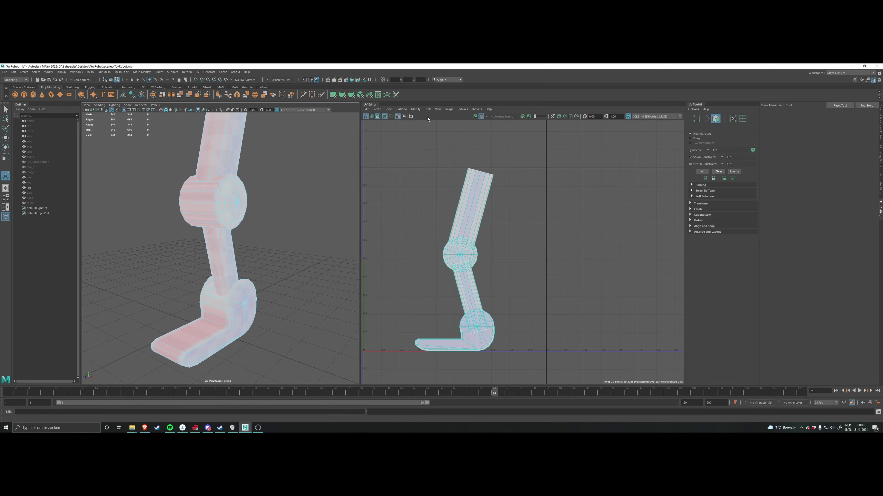
click(384, 116)
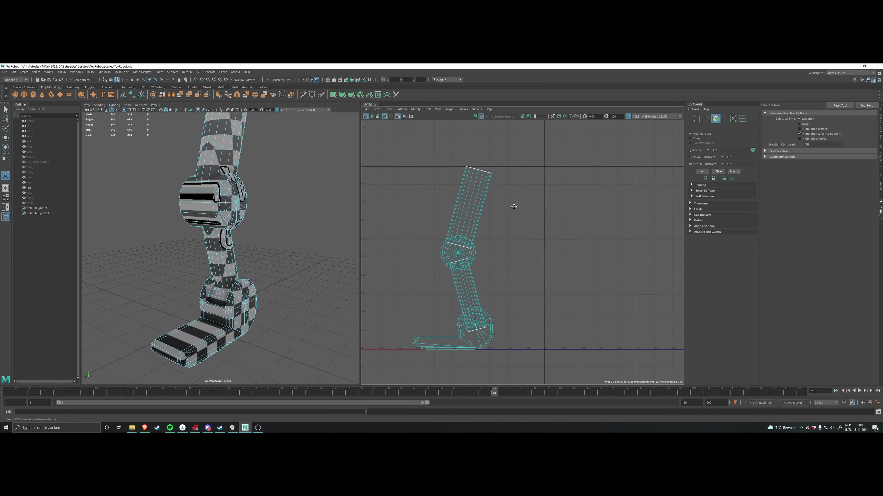
Step: Switch to UV Shell selection mode and select the upper leg's shell in the UV Editor
alt+middle_drag(433, 189, 437, 219)
right_click(437, 216)
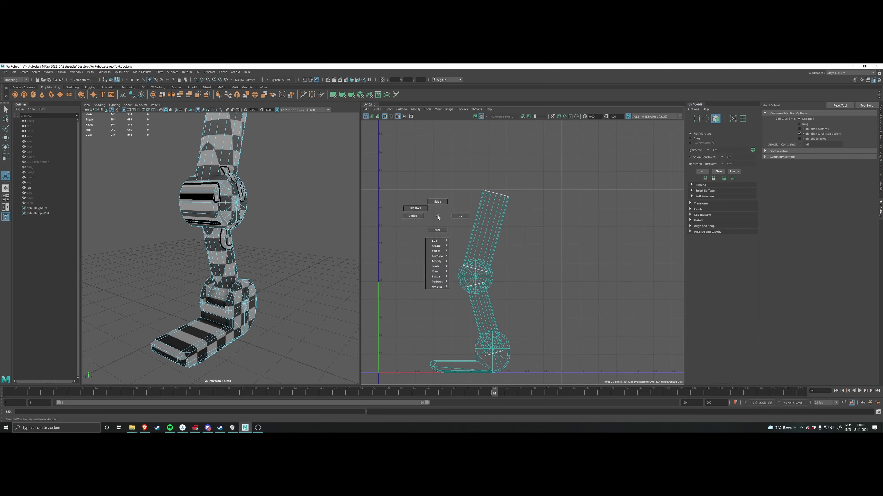
right_click(437, 216)
click(438, 217)
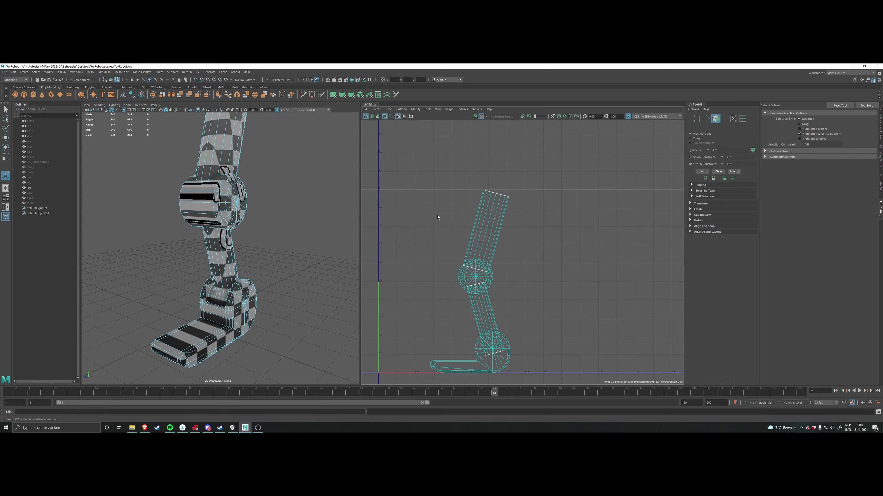
right_click(437, 217)
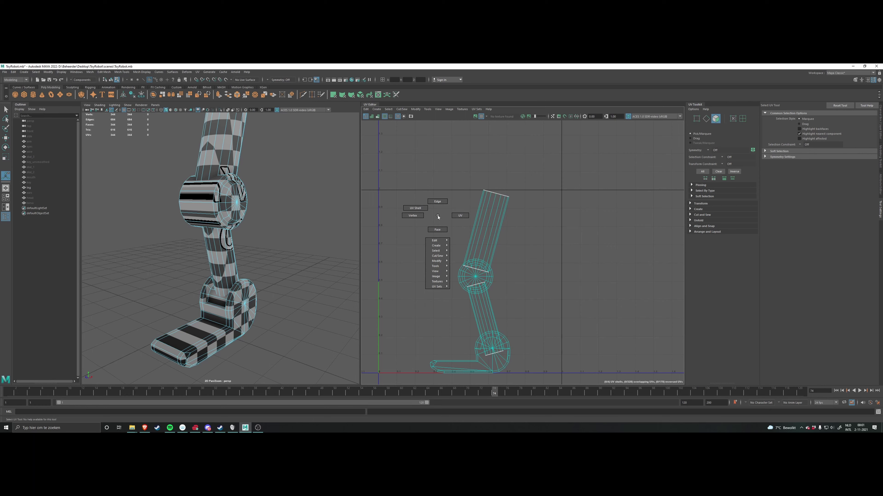
click(426, 211)
click(490, 225)
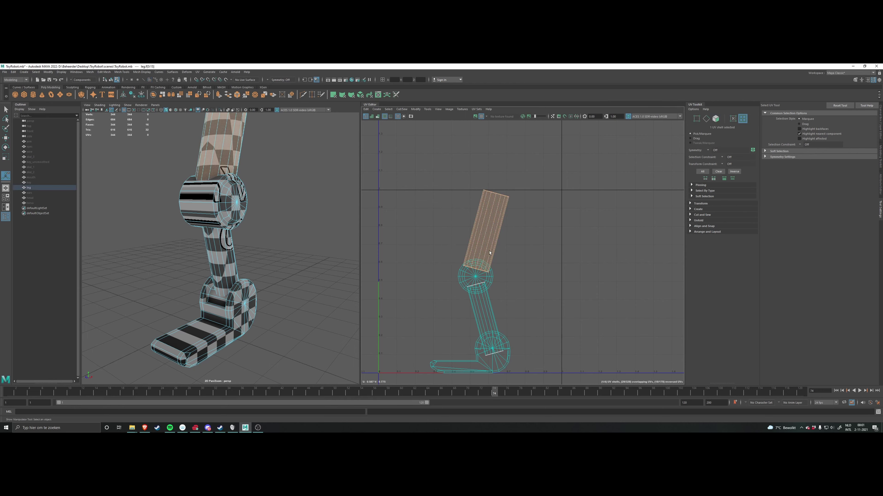
scroll(512, 257, down, 4)
scroll(512, 250, up, 4)
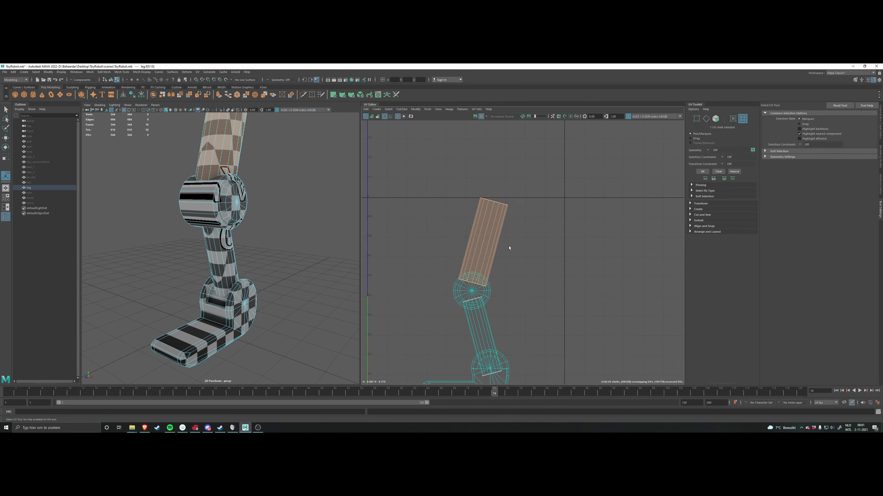
Step: Move the upper leg's UV shell up and away from the knee shell in the UV Editor
key(w)
scroll(514, 243, down, 3)
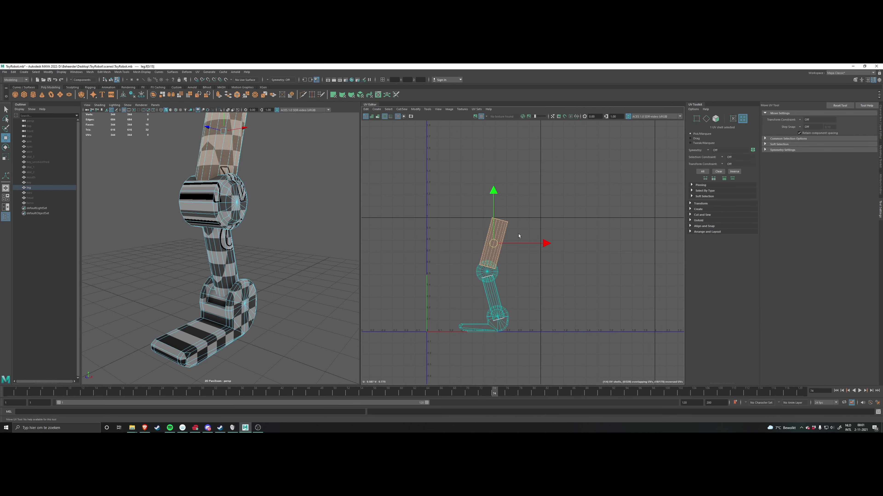
key(q)
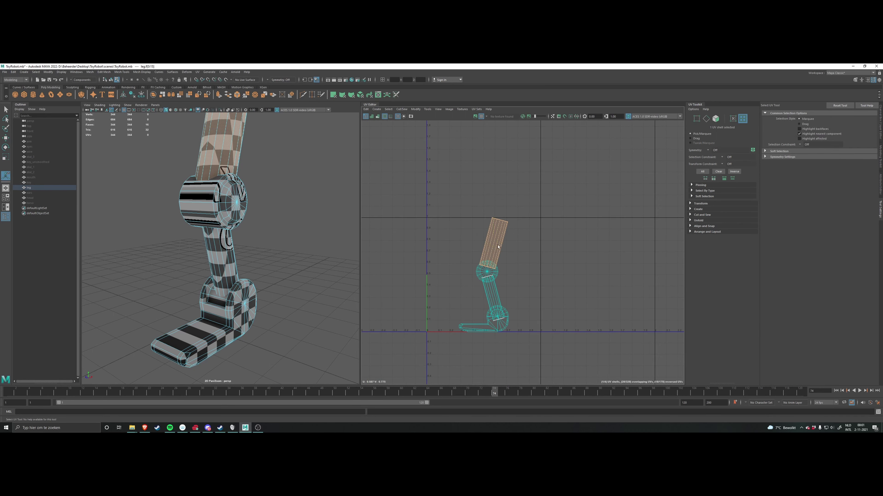
key(w)
scroll(499, 245, down, 3)
scroll(500, 244, up, 3)
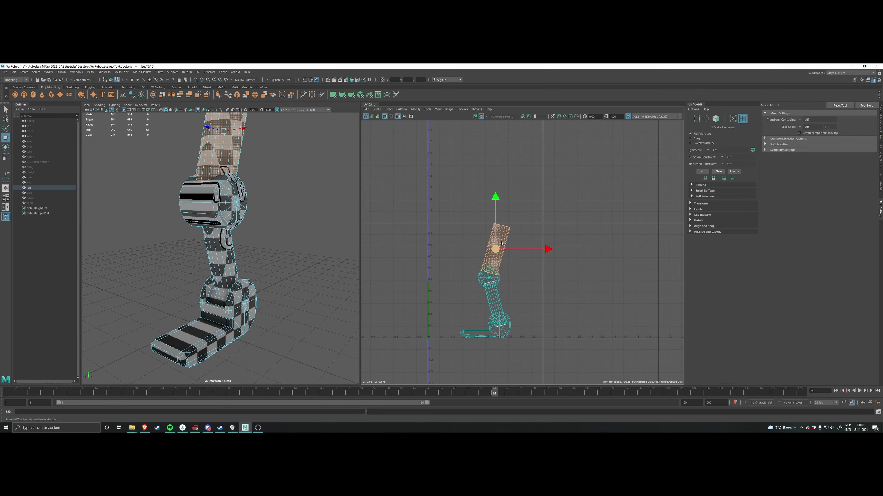
scroll(502, 243, up, 3)
key(f)
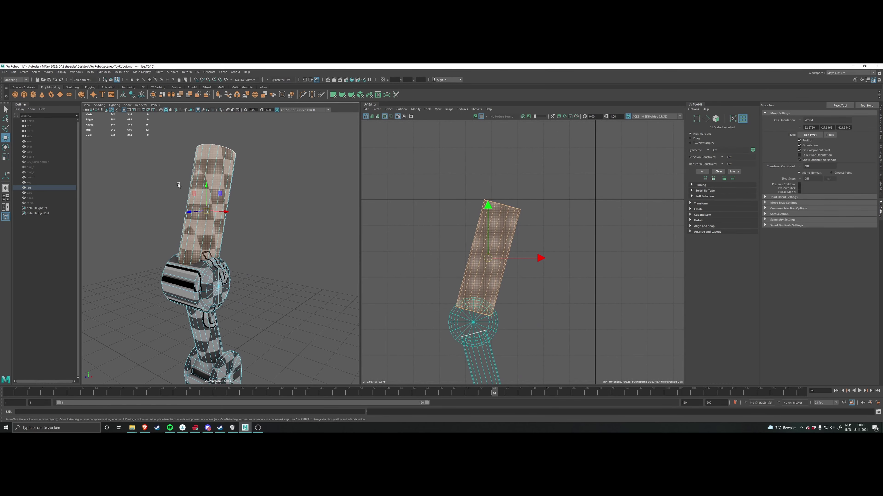
alt+middle_drag(485, 271, 478, 265)
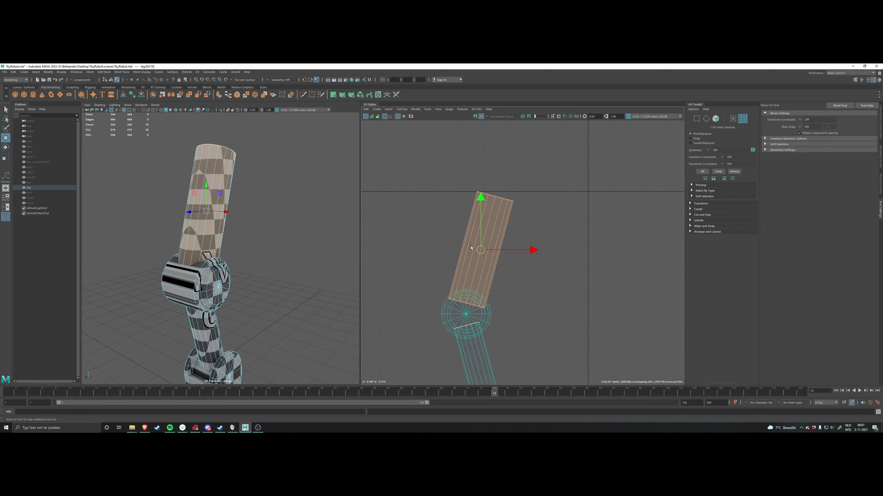
drag(471, 248, 448, 195)
scroll(455, 242, down, 1)
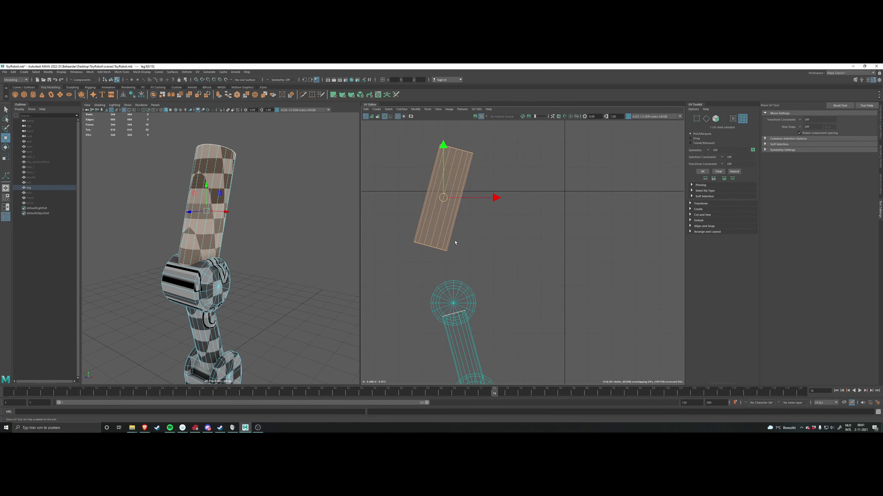
Step: Select the knee's round UV shell and move it clear of both leg shells
scroll(455, 243, down, 2)
alt+middle_drag(455, 242, 484, 239)
click(477, 284)
scroll(483, 287, down, 3)
drag(482, 288, 538, 239)
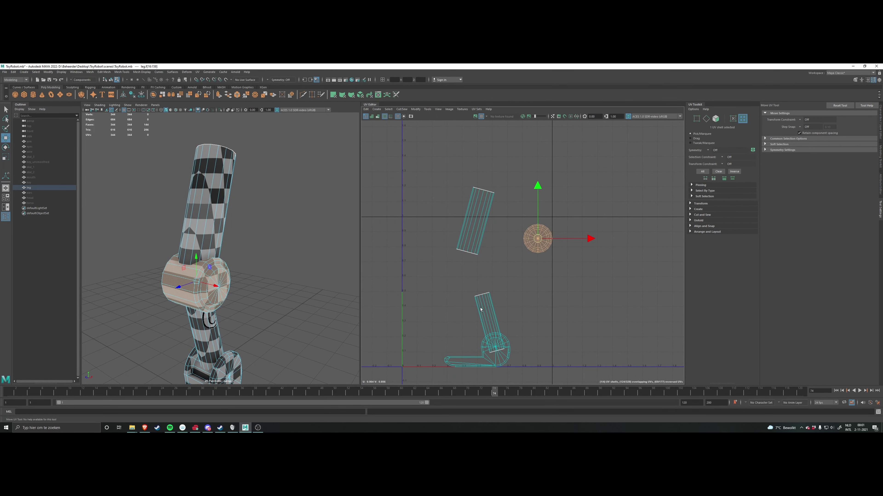
Step: Separate the lower leg's UV shell from the foot, placing it beside the UV tile, and shift the foot's shell sideways
click(480, 310)
drag(480, 310, 384, 287)
click(476, 352)
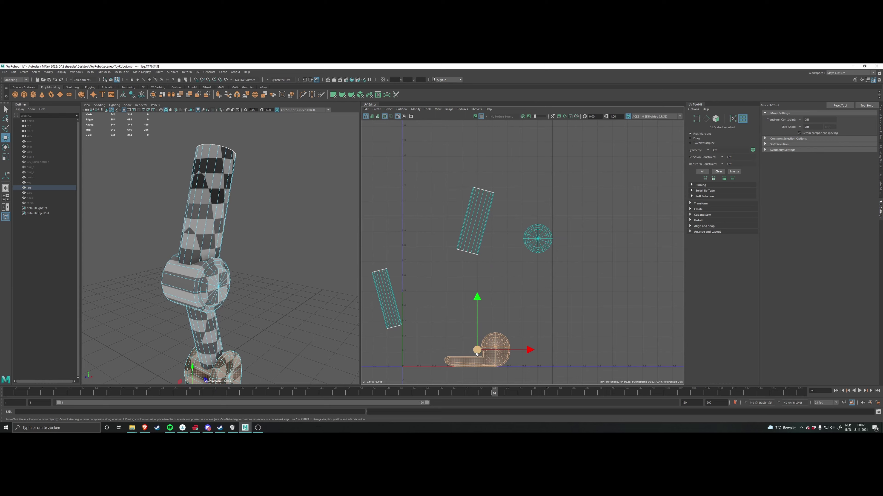
drag(476, 352, 525, 352)
Step: Switch the leg to face selection and select all faces of the lower leg's tube in the viewport
alt+middle_drag(325, 327, 329, 289)
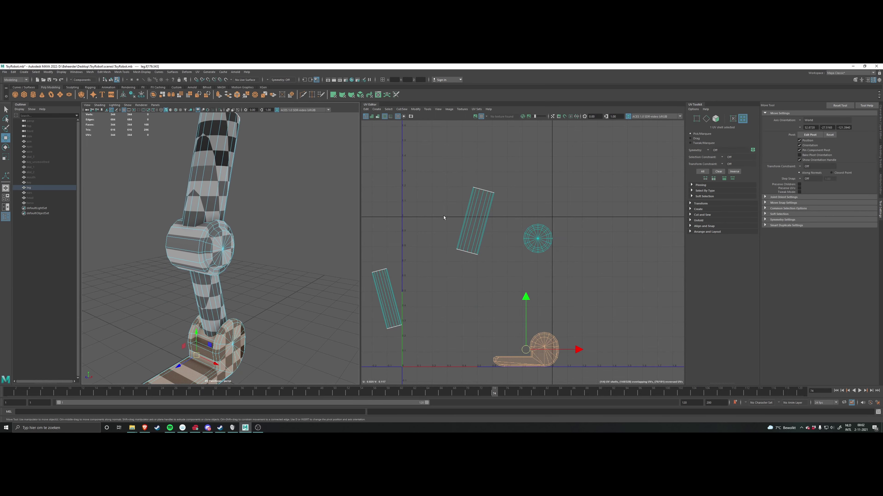
alt+middle_drag(255, 315, 293, 276)
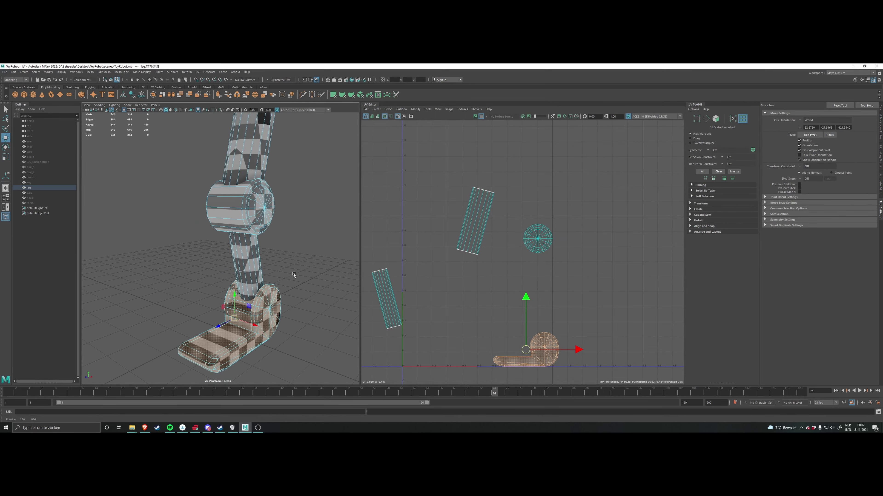
alt+drag(232, 265, 218, 243)
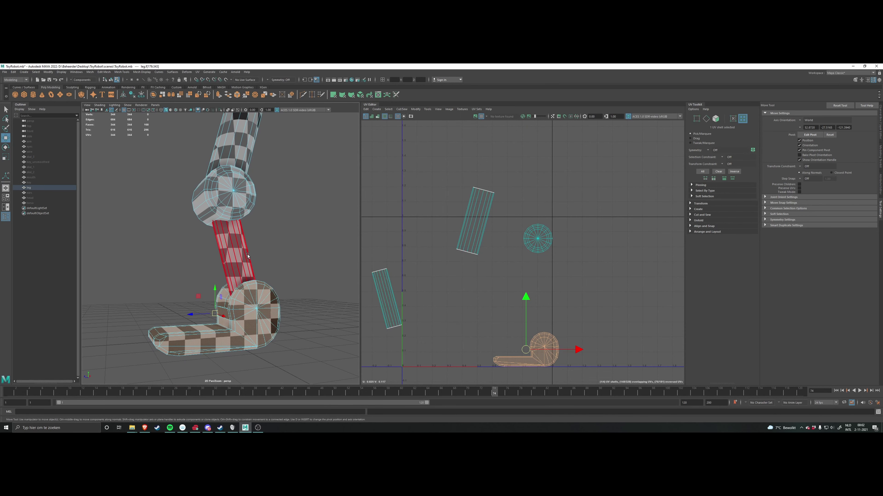
right_click(217, 242)
click(242, 234)
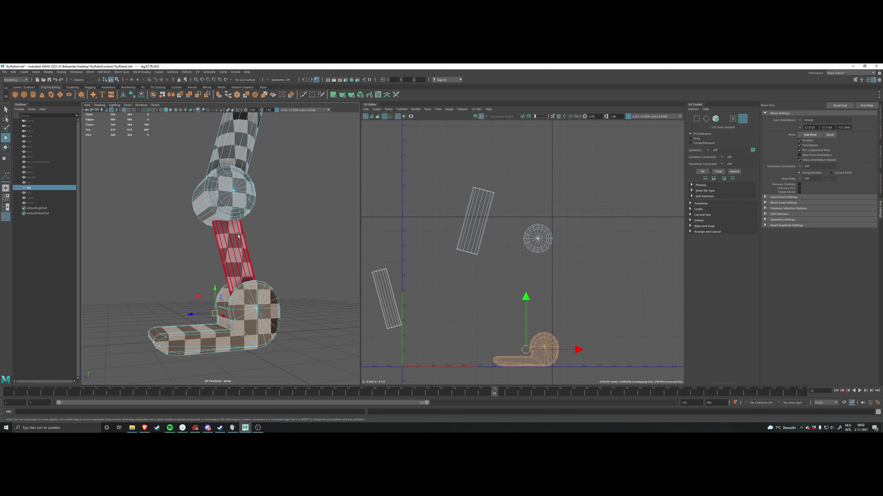
right_click(304, 230)
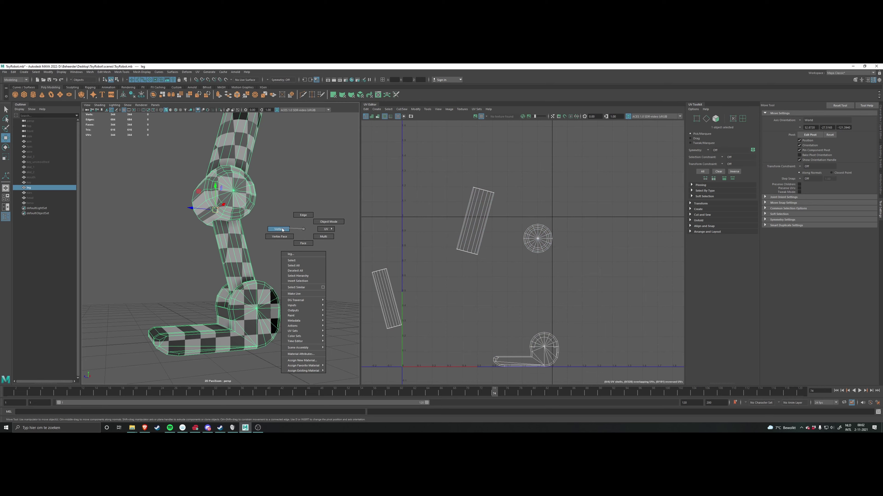
click(302, 243)
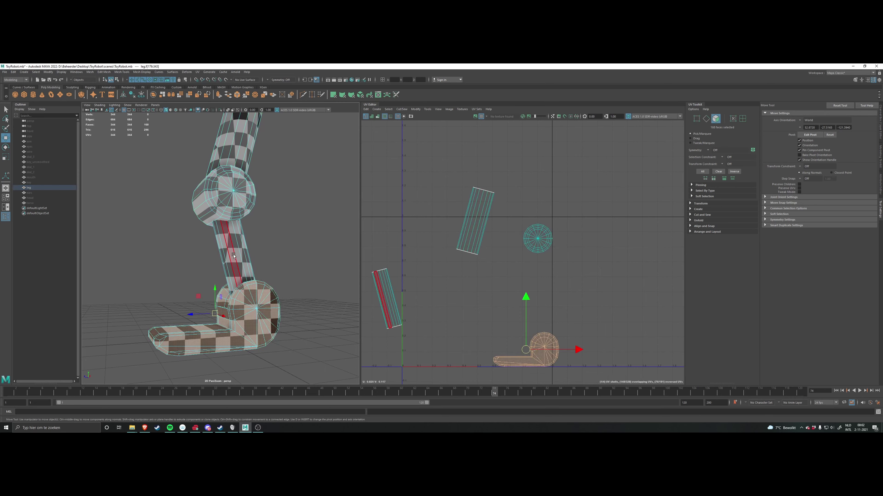
double_click(236, 253)
Step: Check the checker pattern on the lower leg and move its UV shell back inside the UV tile
mouse_move(300, 268)
alt+mouse_down()
mouse_move(318, 266)
mouse_move(214, 276)
mouse_move(274, 263)
mouse_move(193, 306)
mouse_move(255, 282)
mouse_move(281, 309)
mouse_move(284, 333)
mouse_move(250, 264)
mouse_move(311, 240)
mouse_move(297, 260)
alt+mouse_up()
scroll(240, 272, up, 5)
scroll(282, 309, down, 5)
scroll(235, 240, down, 1)
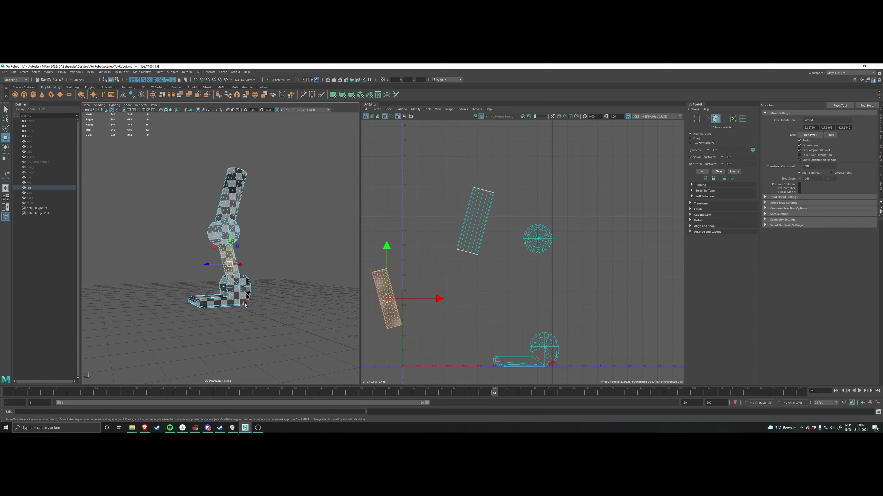
scroll(230, 238, up, 7)
alt+drag(264, 256, 294, 253)
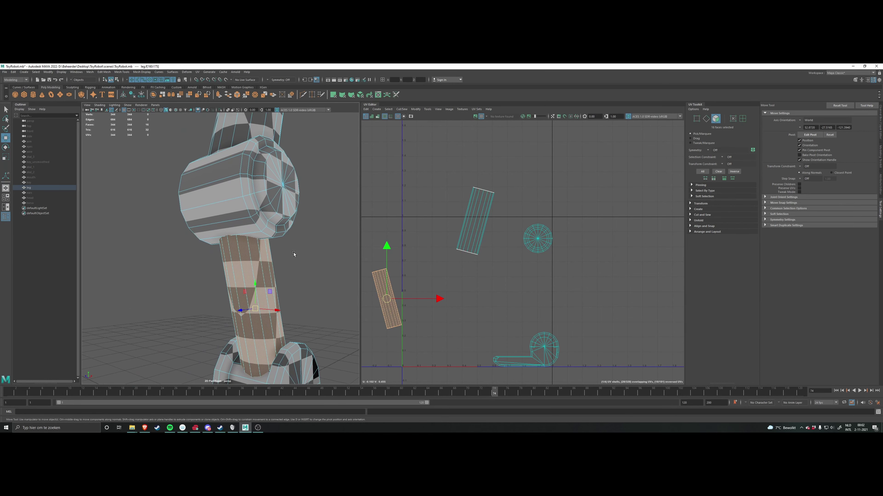
alt+middle_drag(402, 268, 439, 266)
drag(422, 298, 478, 307)
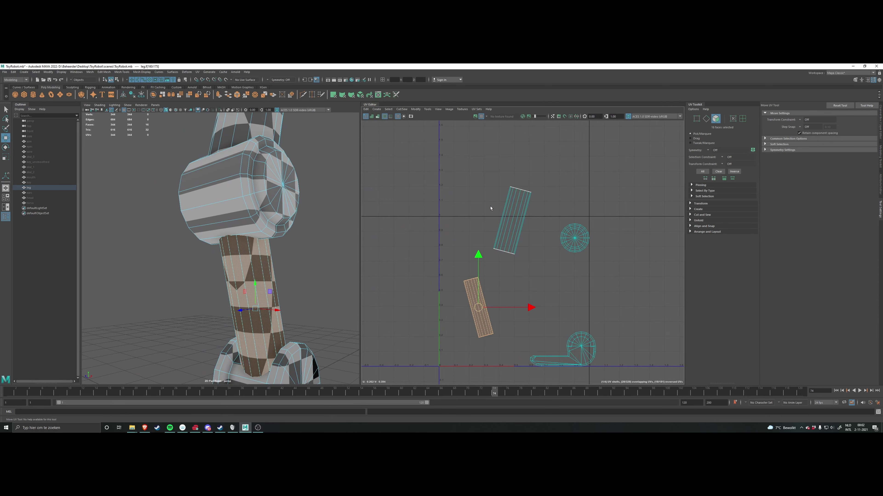
alt+middle_drag(530, 251, 495, 249)
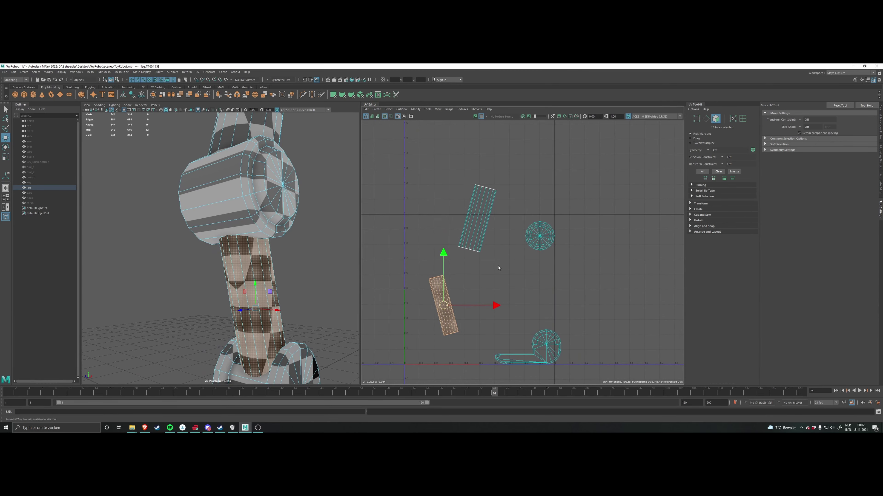
Step: Select only the upper leg's UVs and try to apply Cylindrical mapping to them
right_drag(498, 268, 521, 261)
alt+drag(344, 240, 299, 261)
alt+middle_drag(299, 261, 290, 298)
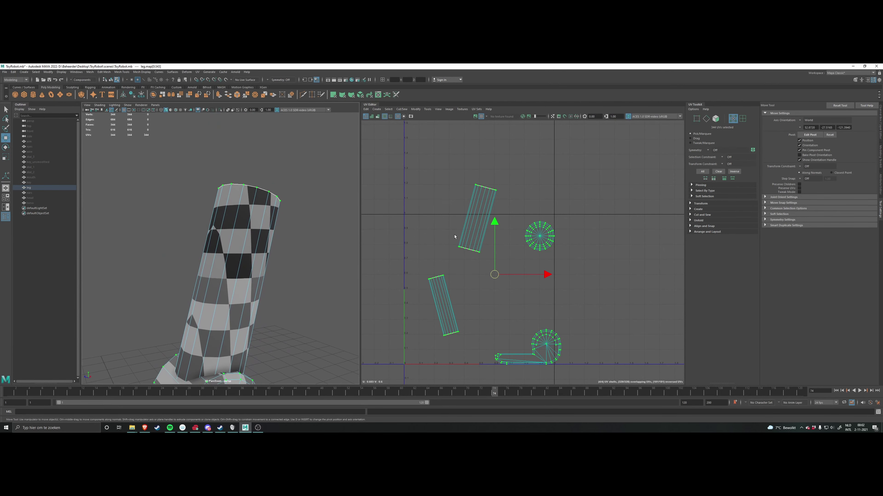
right_drag(474, 224, 449, 196)
click(484, 218)
click(477, 219)
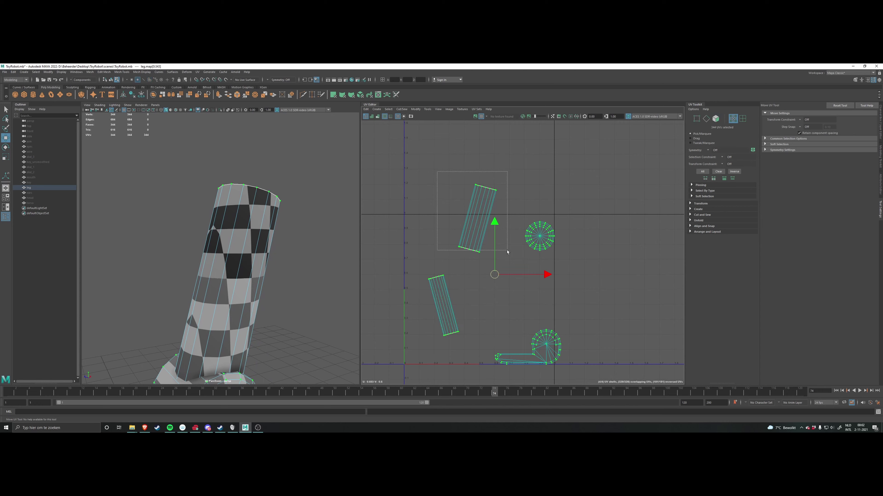
drag(508, 250, 506, 253)
alt+middle_drag(448, 252, 427, 260)
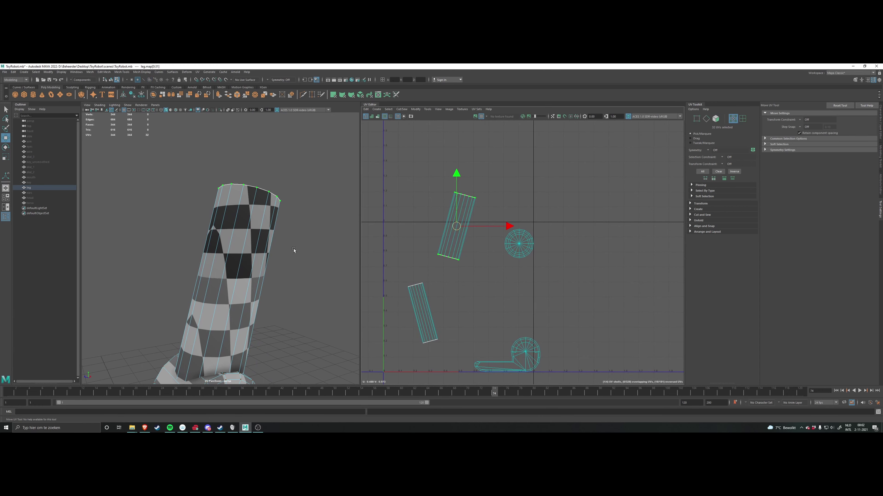
scroll(259, 243, down, 6)
alt+drag(259, 242, 271, 260)
scroll(274, 260, up, 3)
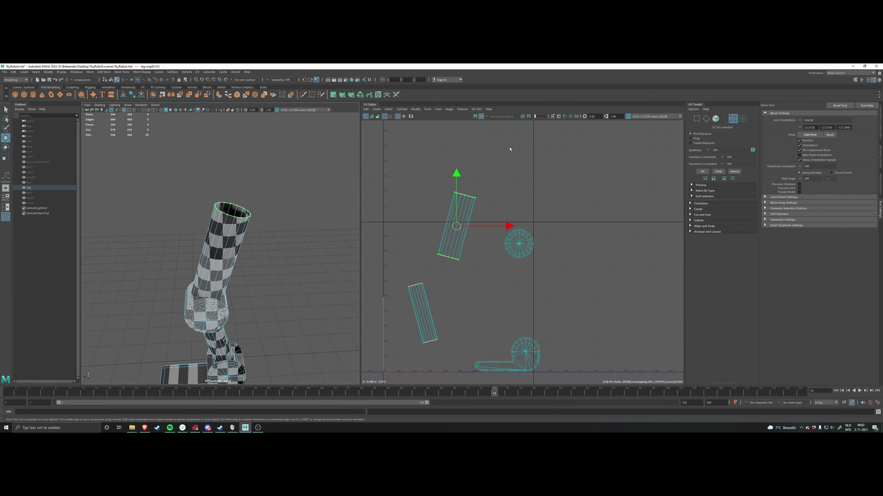
click(344, 98)
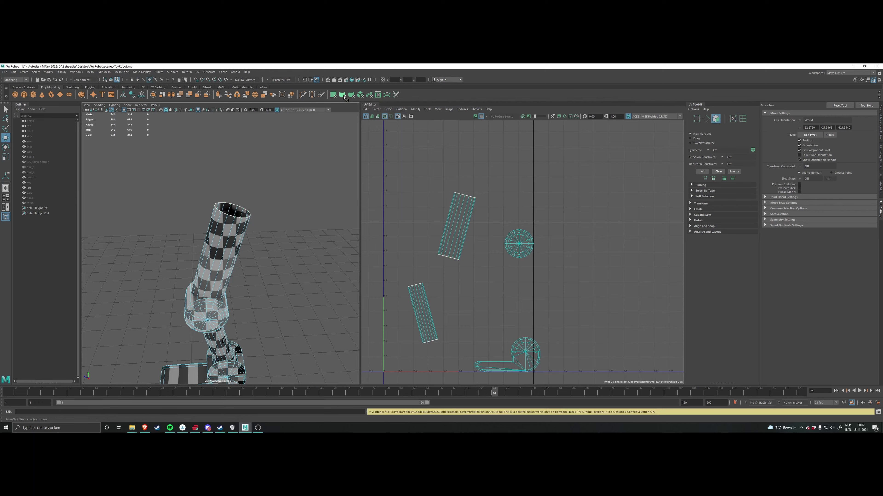
Step: Select the upper leg's whole UV shell in UV Shell mode and apply Cylindrical mapping to it
mouse_move(413, 232)
right_down()
mouse_move(423, 232)
mouse_move(399, 222)
right_up()
click(464, 220)
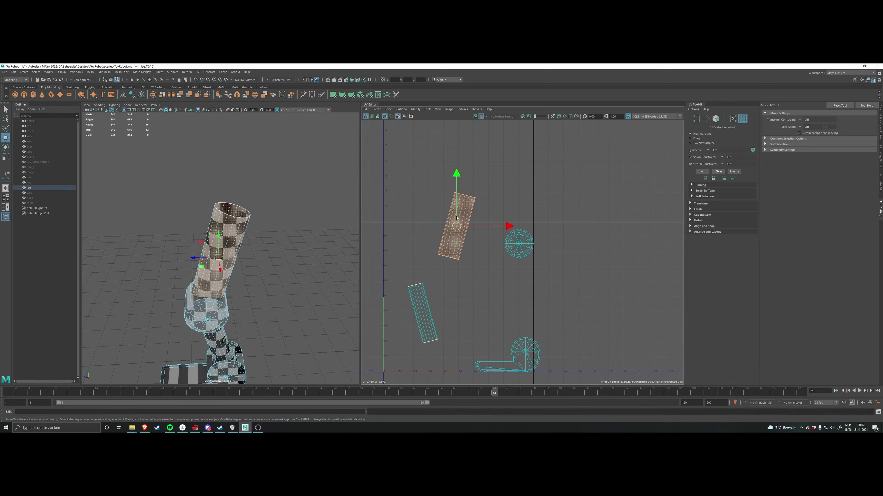
click(343, 97)
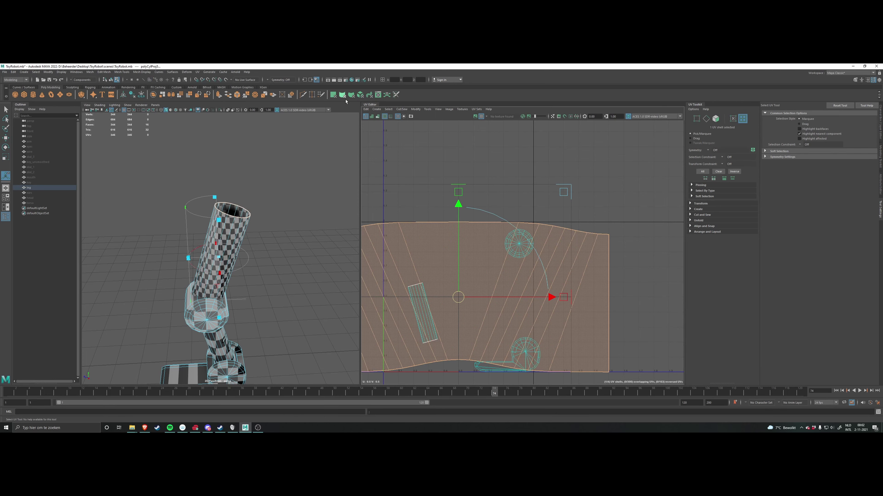
Step: Examine the cylindrical projection and its checker pattern on the upper leg from several sides and from above
alt+drag(271, 250, 254, 195)
scroll(459, 276, down, 3)
alt+drag(236, 236, 246, 270)
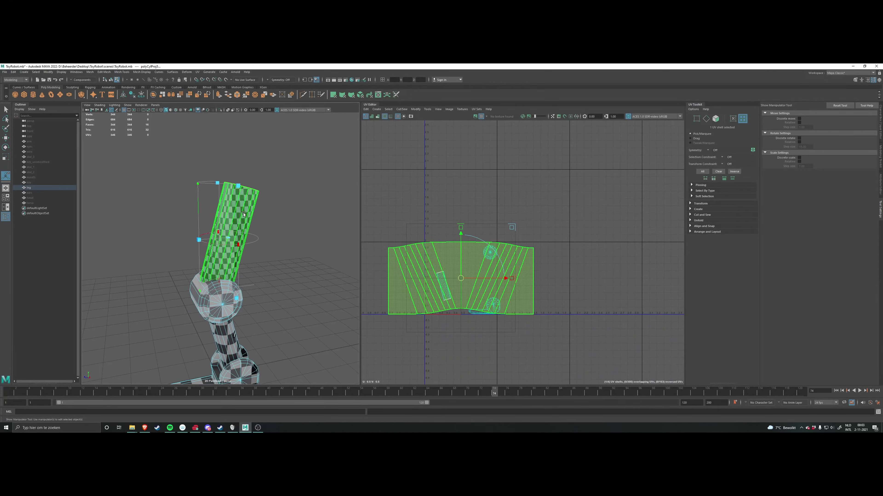
alt+drag(243, 214, 283, 203)
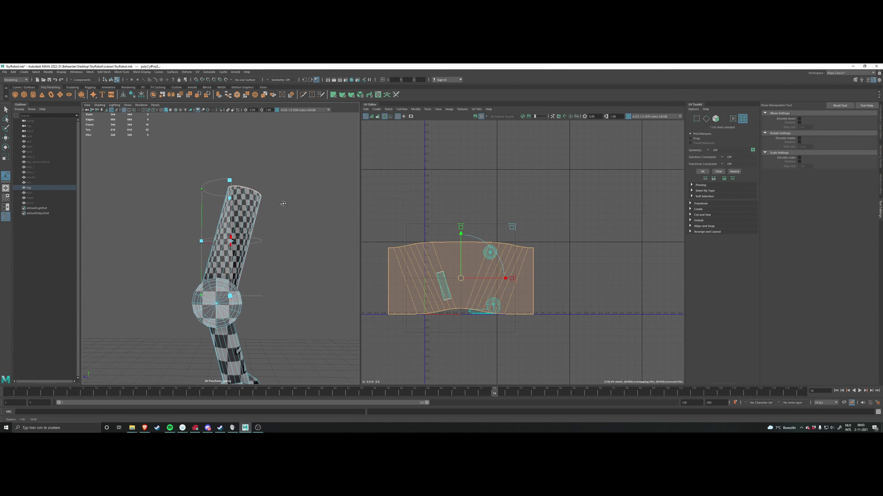
alt+middle_drag(256, 247, 275, 256)
alt+right_drag(240, 255, 283, 254)
alt+drag(283, 254, 210, 270)
scroll(251, 263, down, 5)
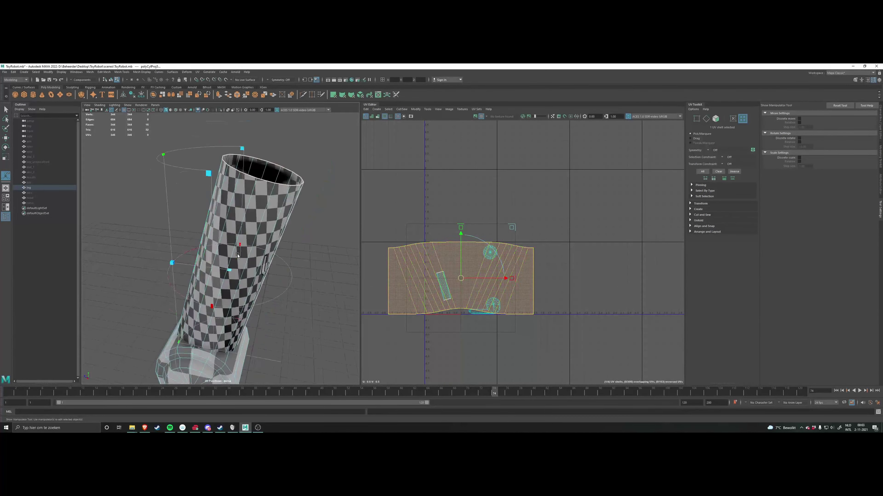
alt+drag(266, 262, 308, 285)
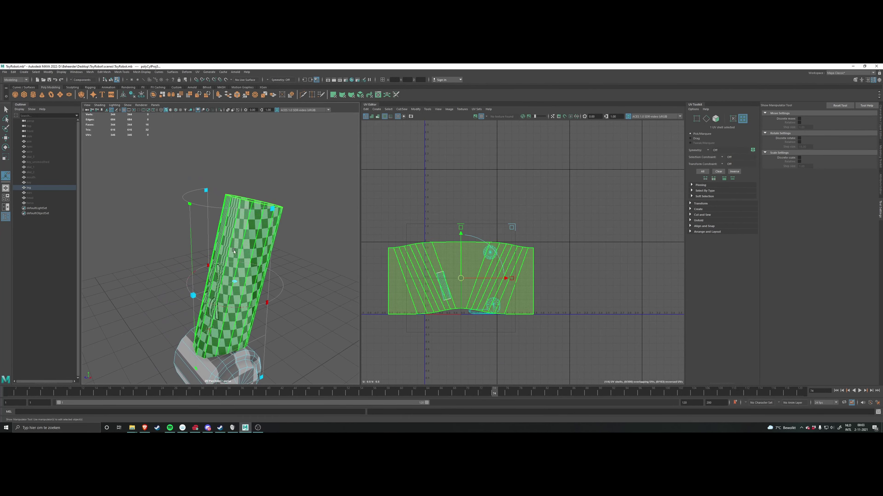
alt+drag(235, 252, 281, 257)
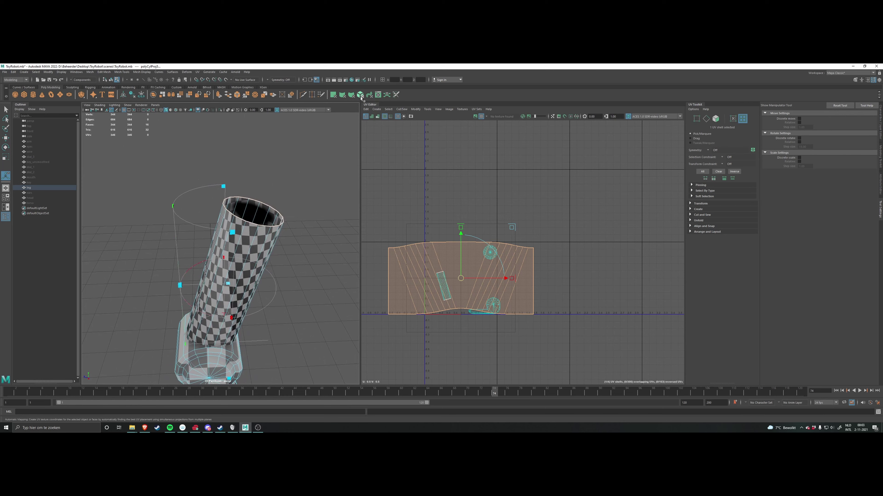
right_click(342, 96)
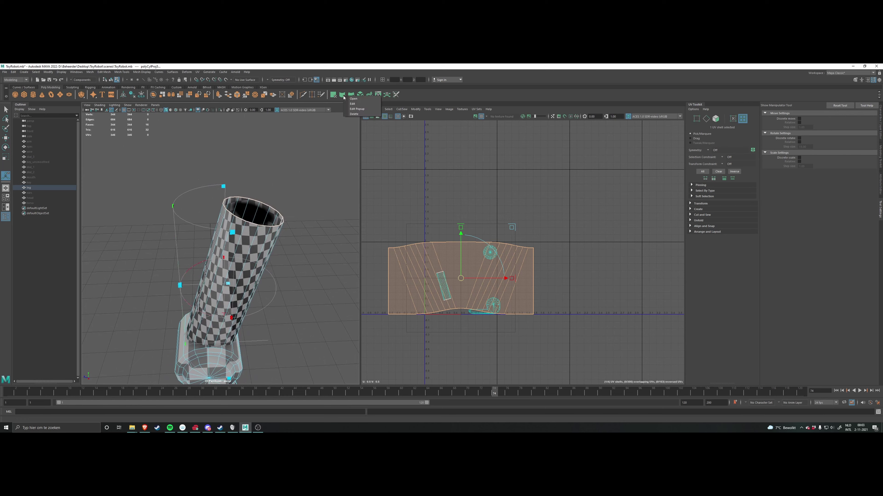
click(352, 104)
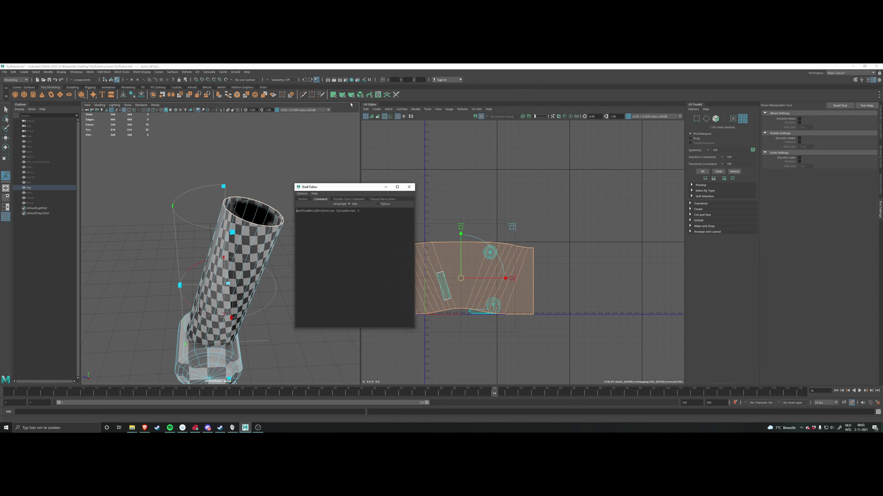
click(409, 187)
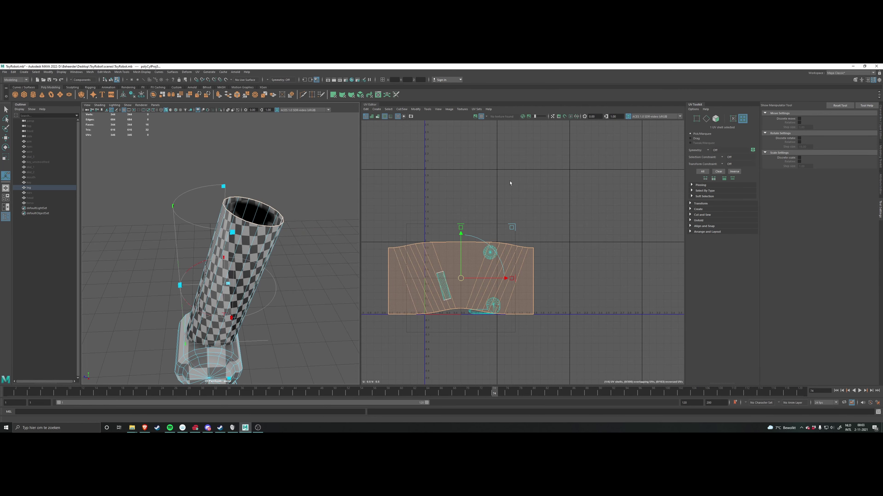
Step: Review the Cylindrical Mapping options for the upper leg's UV shell and close them without applying anything
click(377, 109)
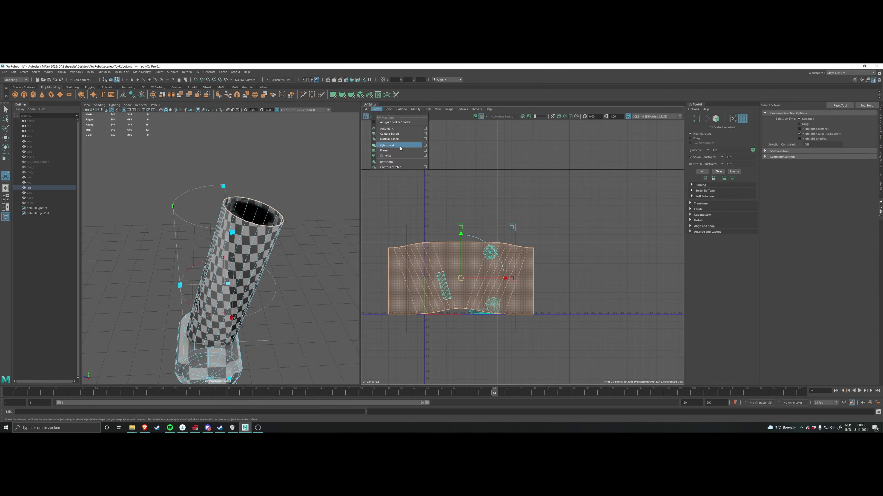
click(425, 145)
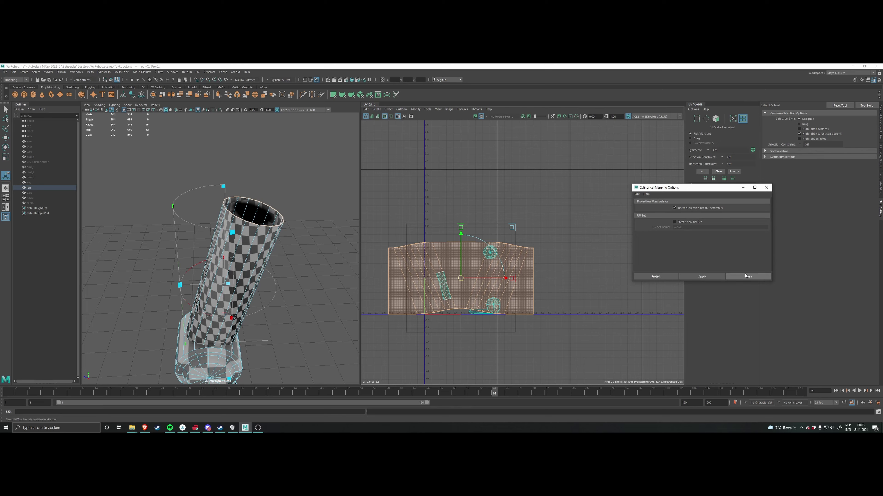
alt+drag(273, 254, 264, 209)
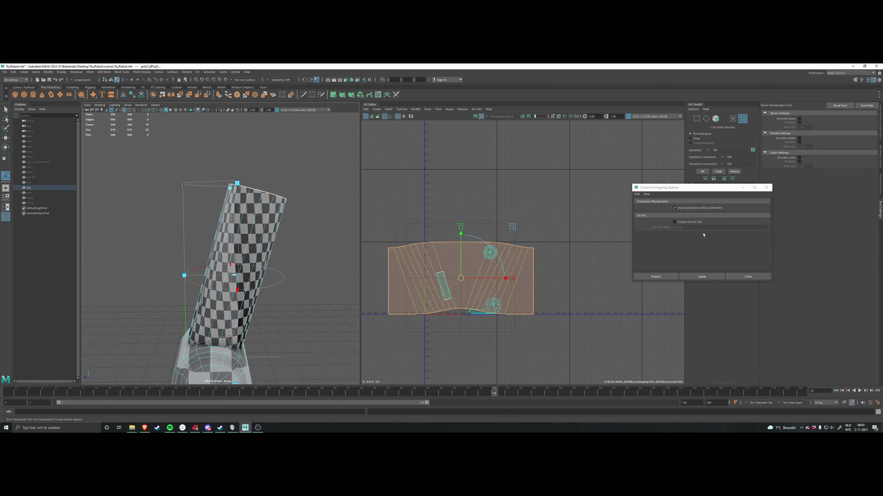
click(748, 277)
Step: Show the cylindrical projection's manipulator on the upper leg and switch it to the move, rotate and scale handles
key(q)
alt+middle_drag(359, 285, 377, 278)
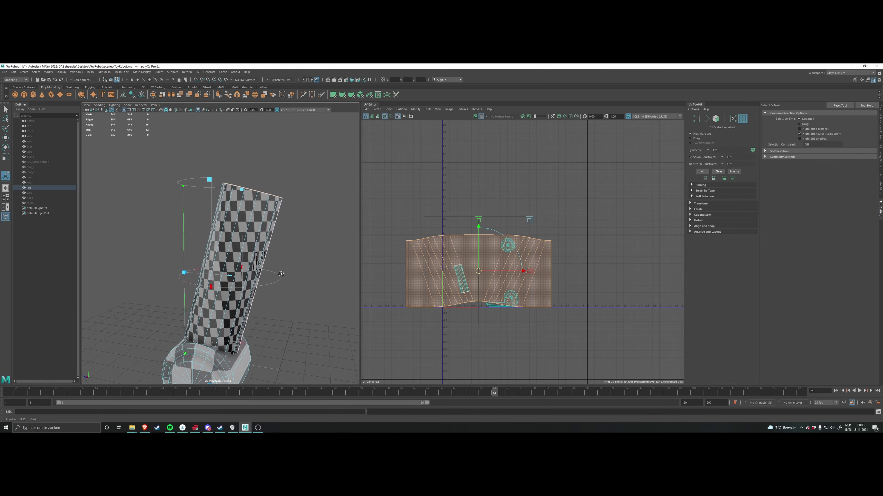
key(t)
alt+drag(283, 266, 167, 302)
alt+drag(252, 186, 191, 166)
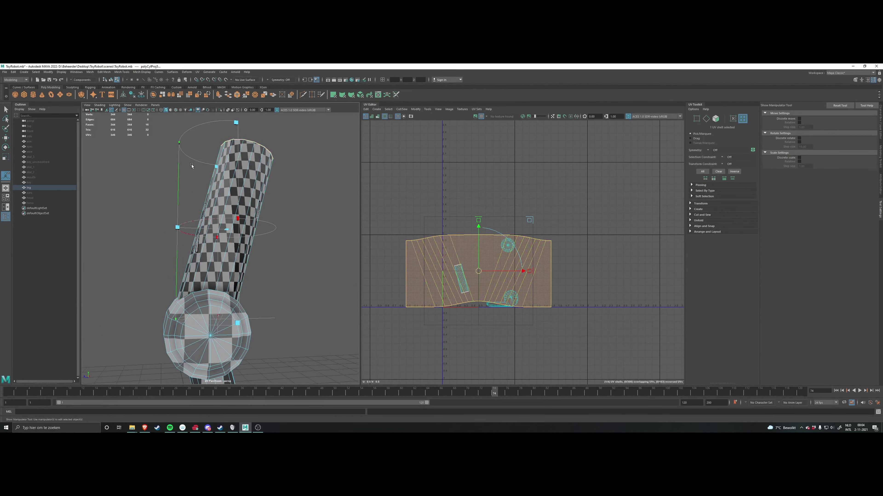
alt+drag(230, 191, 255, 173)
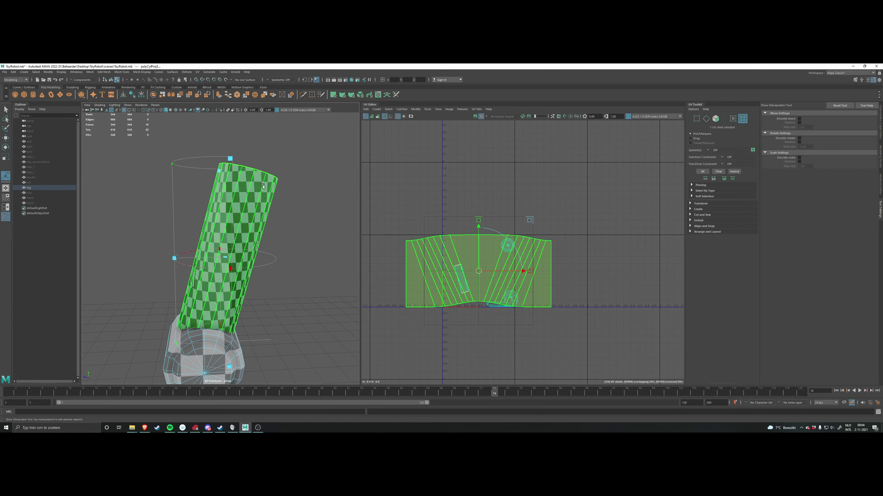
alt+drag(246, 201, 290, 283)
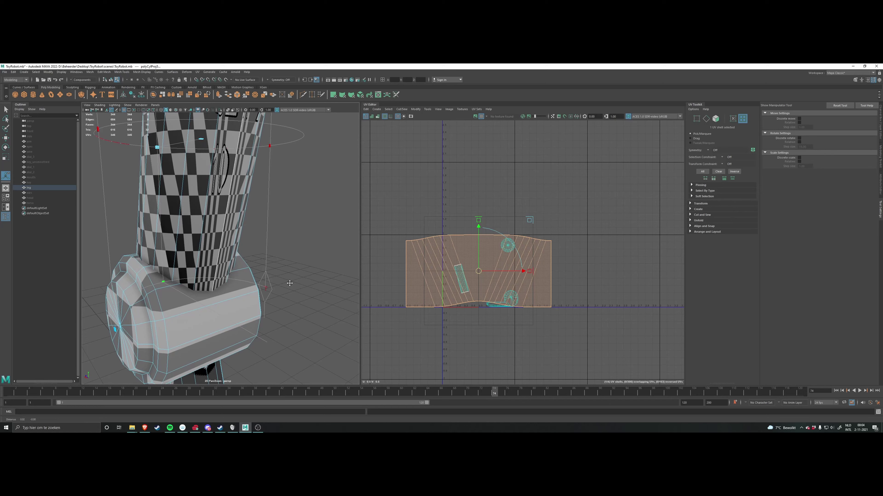
click(266, 288)
alt+drag(267, 289, 278, 283)
scroll(271, 272, down, 5)
alt+middle_drag(265, 256, 268, 271)
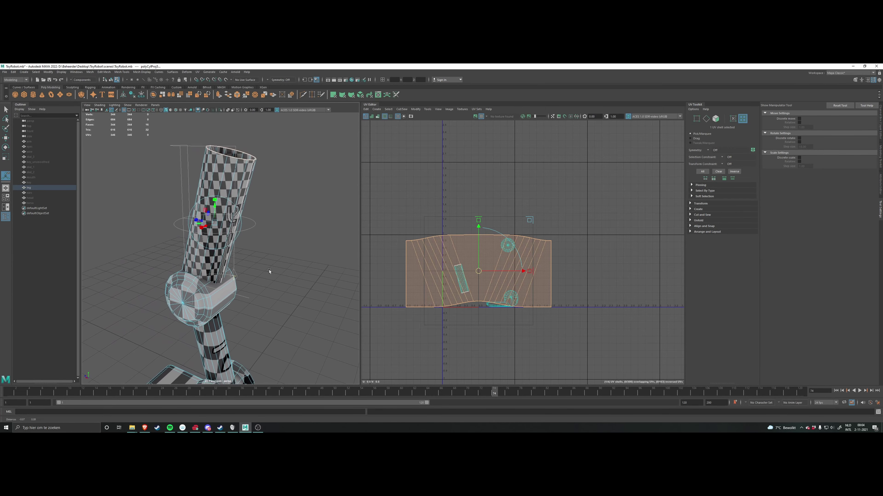
Step: Rotate the cylindrical projection to match the upper leg's tilt so its UV shell becomes straight, using discrete rotation steps, and deselect the shell
alt+drag(269, 271, 251, 289)
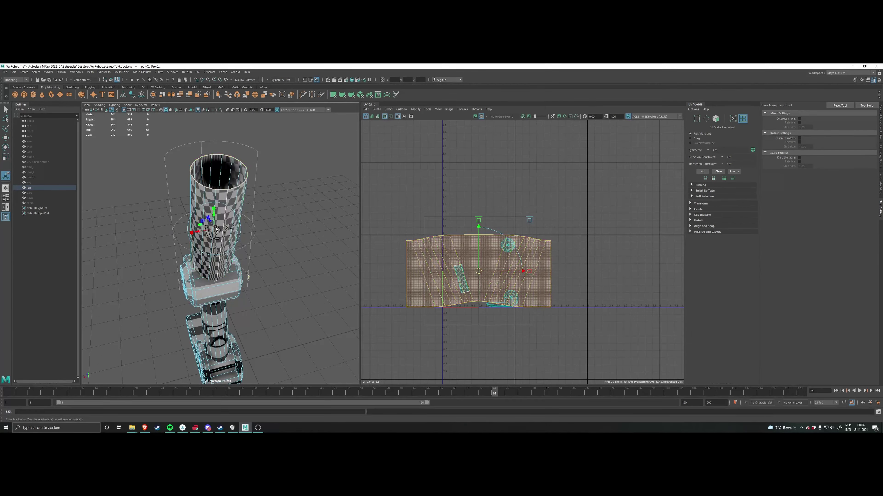
alt+drag(215, 228, 285, 231)
alt+drag(190, 217, 241, 215)
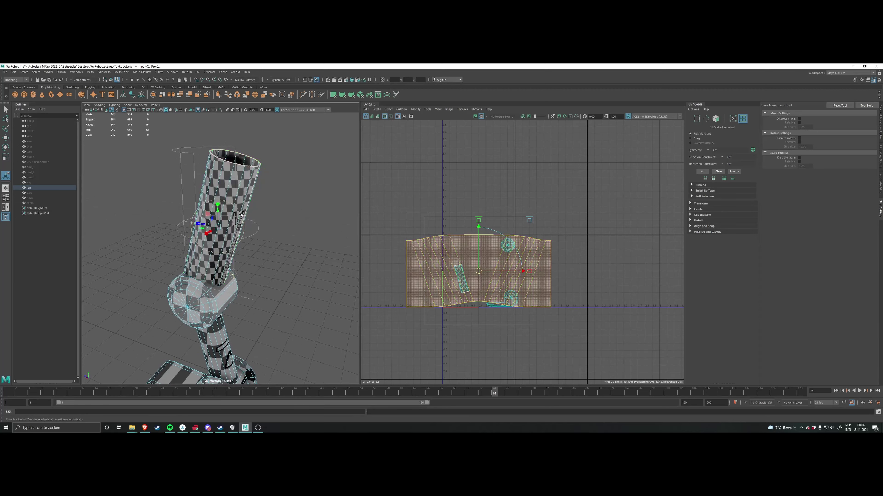
alt+drag(278, 236, 266, 239)
alt+middle_drag(257, 220, 258, 231)
alt+drag(257, 230, 261, 233)
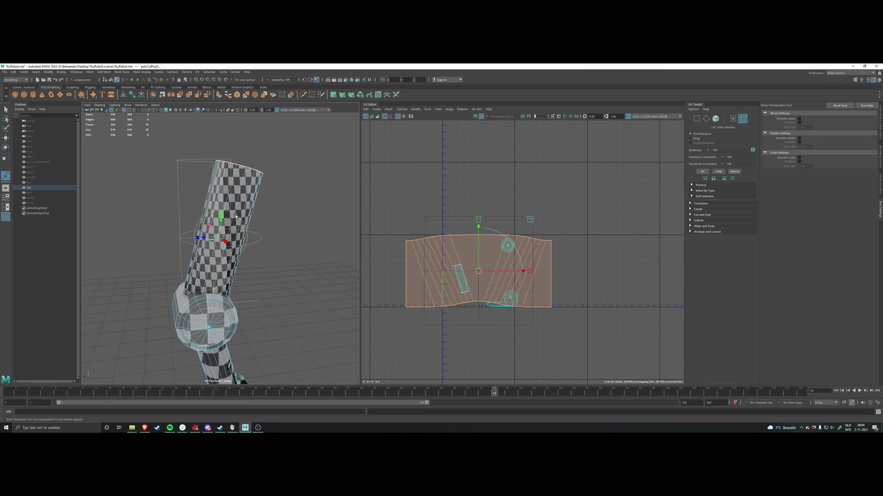
alt+drag(244, 222, 236, 241)
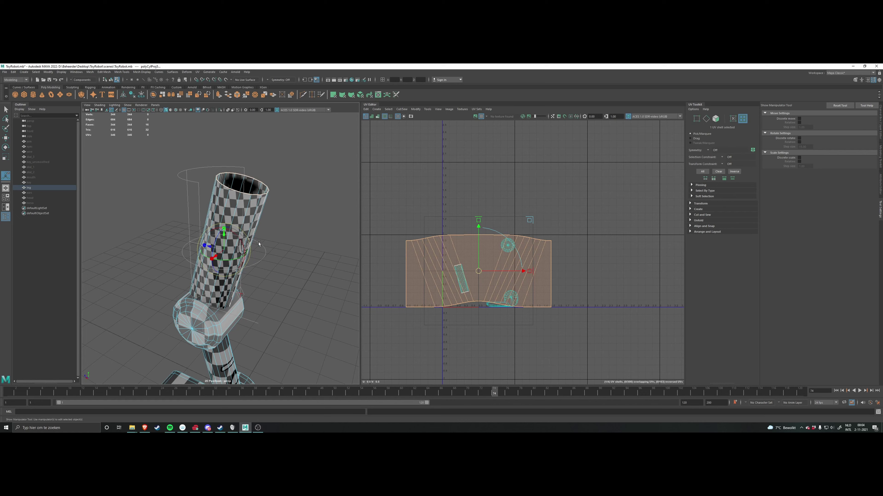
alt+drag(238, 237, 234, 249)
key(j)
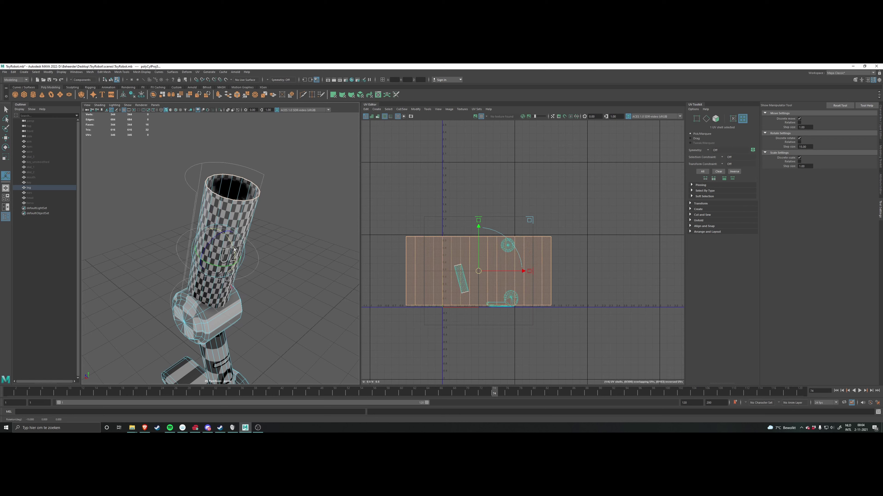
alt+drag(283, 256, 304, 236)
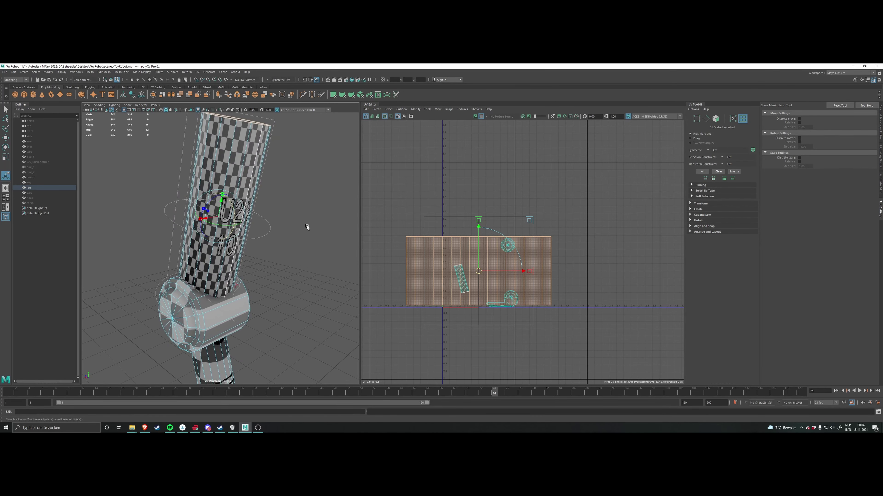
click(317, 211)
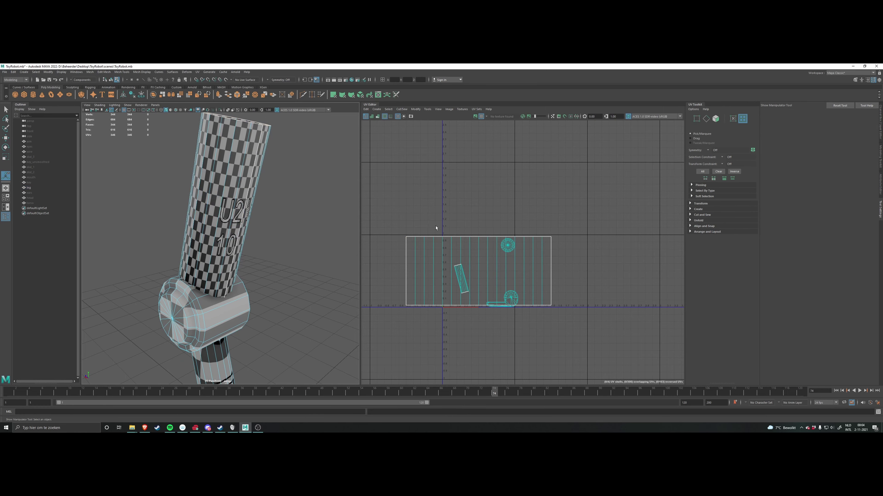
Step: Select the upper leg's UV shell and move it above the UV tile, clear of the other shells
alt+drag(294, 217, 305, 241)
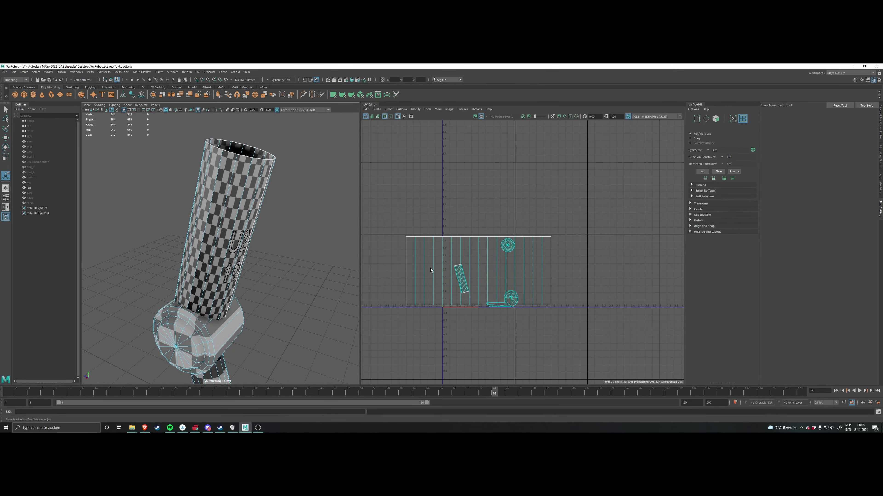
right_drag(435, 247, 413, 240)
click(476, 275)
key(w)
drag(476, 275, 490, 198)
Step: Examine the checker pattern on the remapped upper leg from several sides and from above
alt+drag(317, 242, 270, 249)
alt+middle_drag(258, 268, 269, 237)
alt+drag(245, 268, 242, 247)
alt+middle_drag(226, 216, 220, 284)
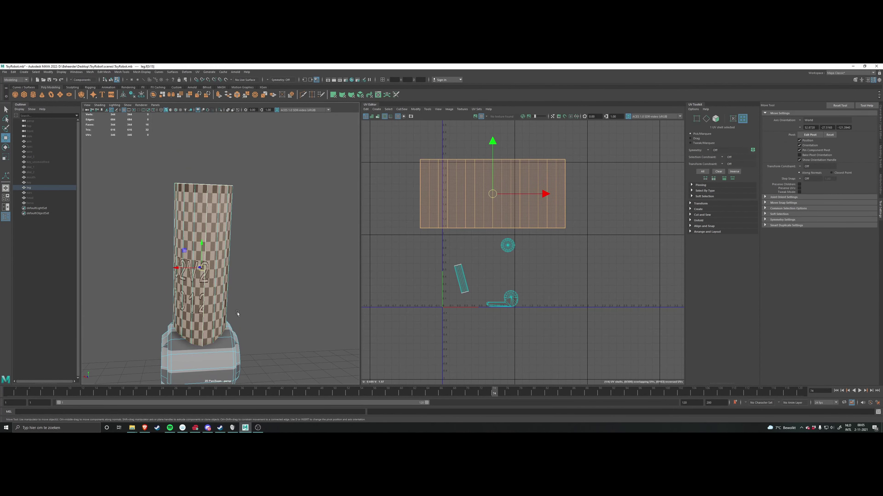
alt+drag(283, 263, 191, 161)
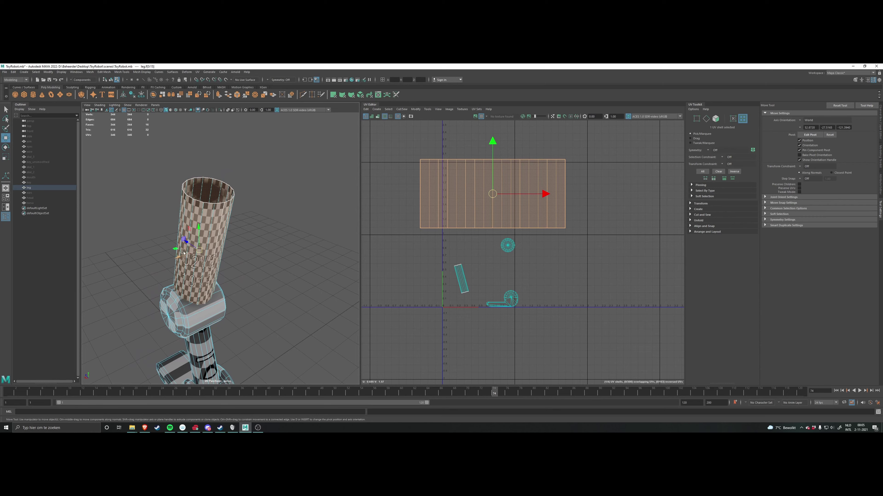
alt+drag(228, 269, 235, 252)
alt+drag(218, 302, 238, 281)
alt+drag(238, 219, 220, 230)
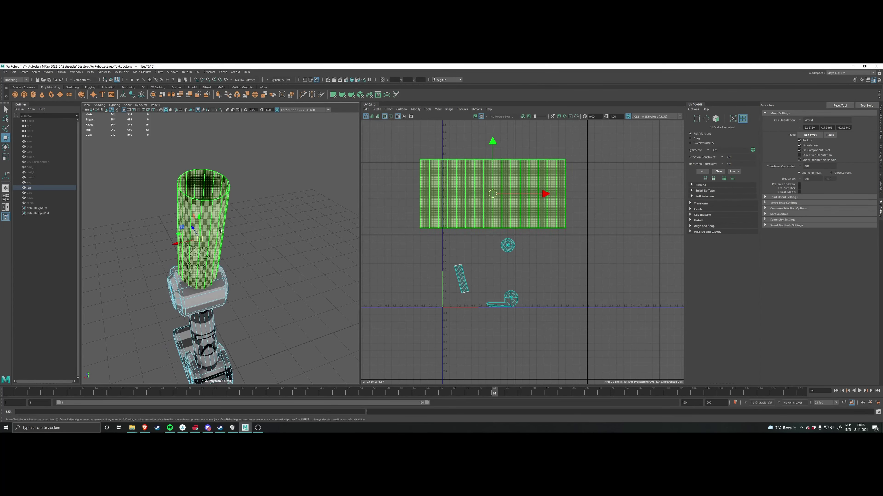
Step: Select the UV shell of the thin lower leg tube between knee and ankle and apply Cylindrical mapping to it
alt+middle_drag(241, 277, 238, 251)
alt+middle_drag(234, 306, 234, 287)
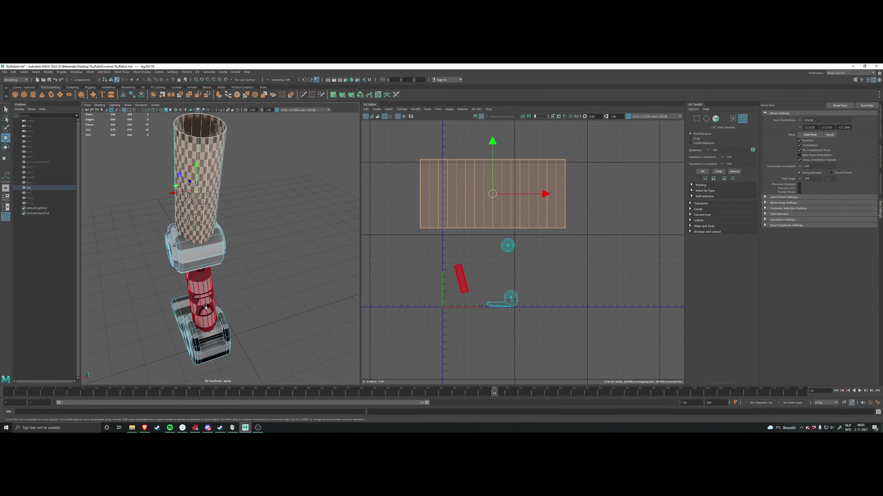
click(205, 308)
alt+drag(205, 307, 245, 278)
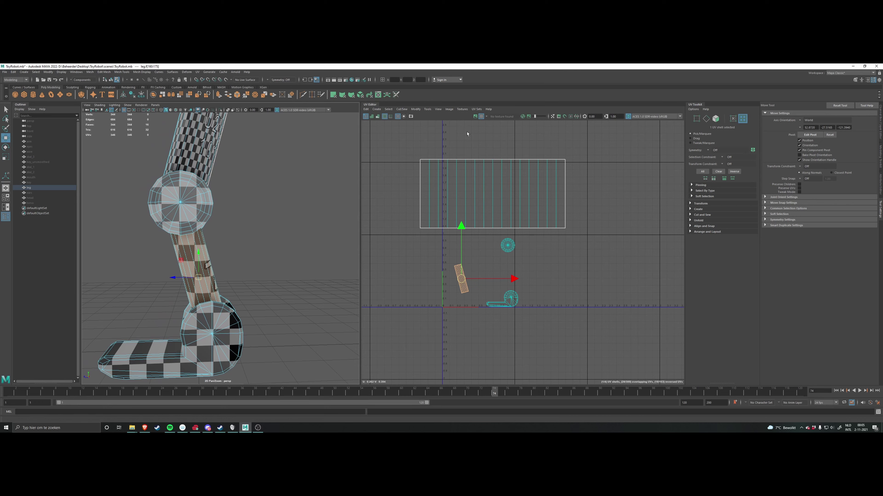
click(342, 94)
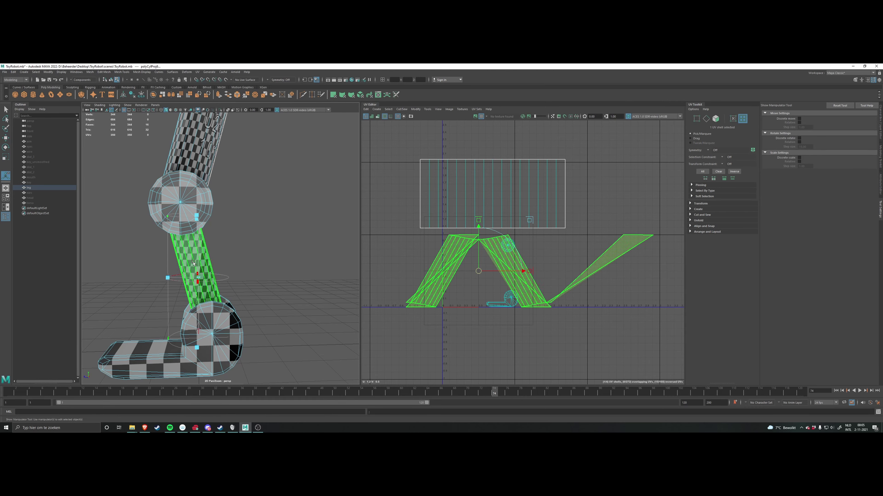
Step: Rotate the cylindrical projection on the lower leg tube to match its tilt so its UV shell unrolls into a straight strip
alt+drag(265, 284, 230, 272)
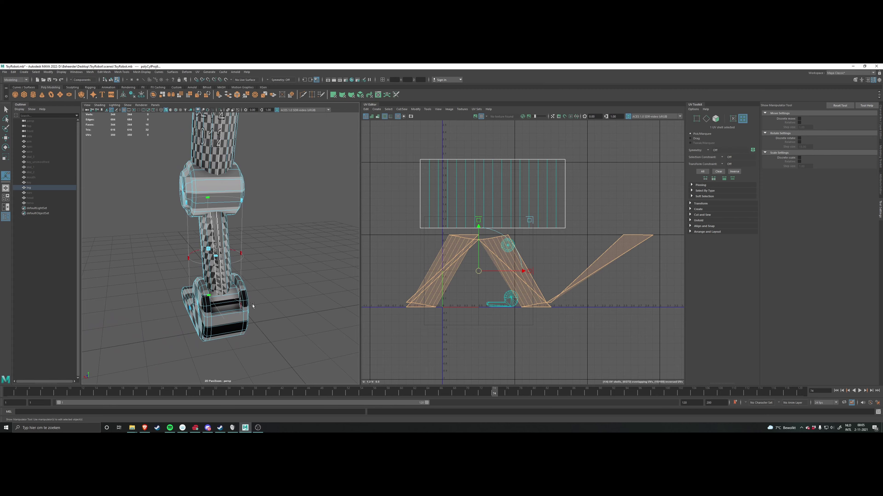
alt+drag(253, 306, 235, 332)
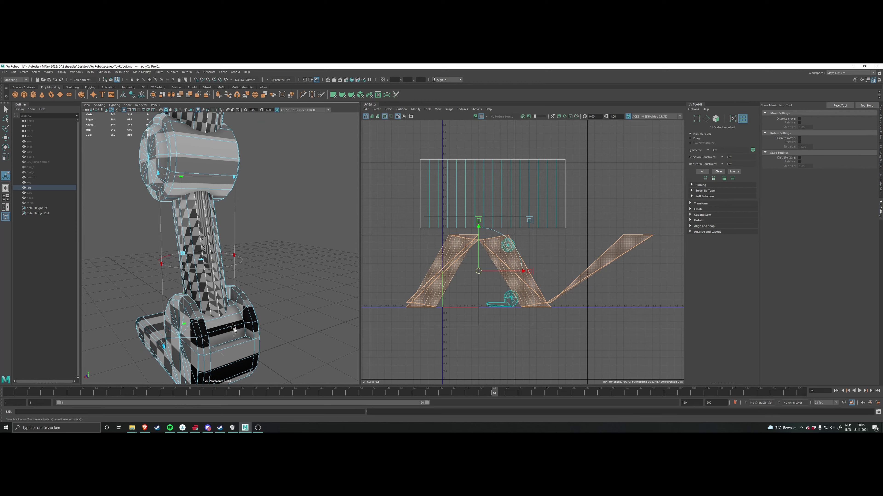
alt+drag(235, 331, 234, 290)
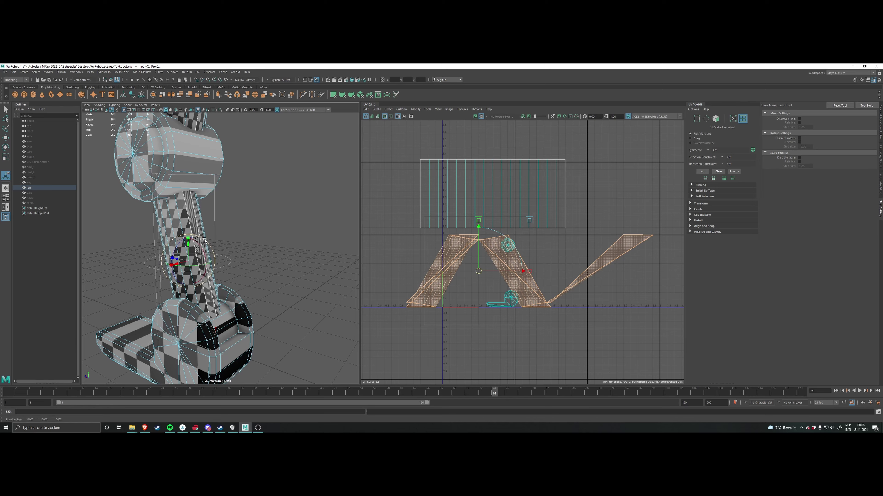
alt+drag(208, 240, 227, 256)
alt+drag(314, 262, 242, 271)
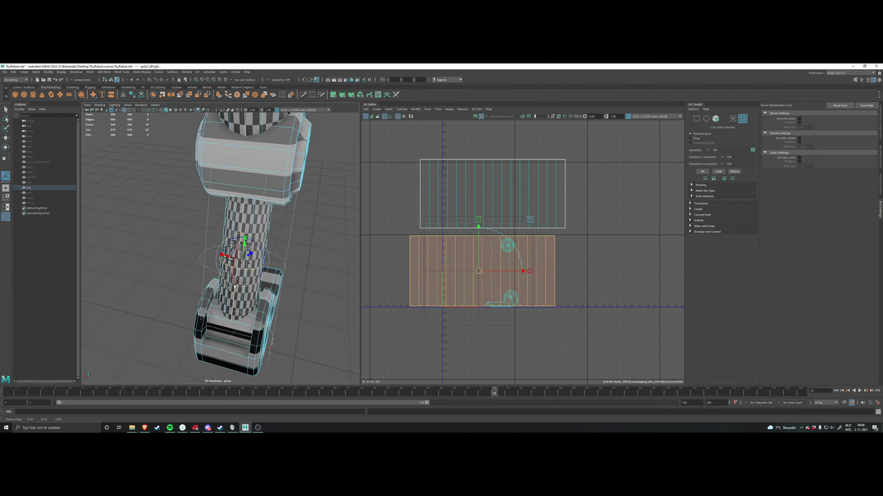
Step: Fine-tune the projection on the lower leg tube against its checker pattern and deselect the shell
alt+right_drag(277, 276, 302, 279)
alt+middle_drag(340, 275, 321, 297)
alt+drag(306, 272, 288, 263)
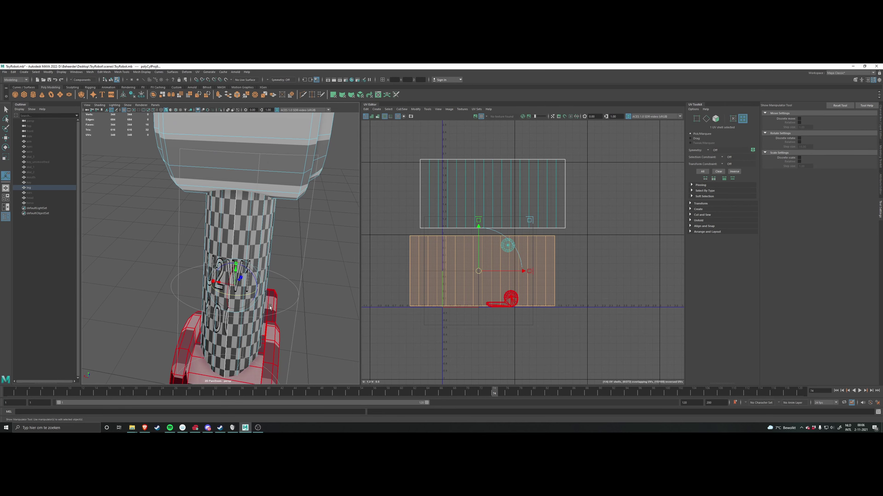
drag(248, 296, 295, 271)
scroll(275, 305, down, 5)
click(298, 259)
alt+middle_drag(324, 293, 307, 300)
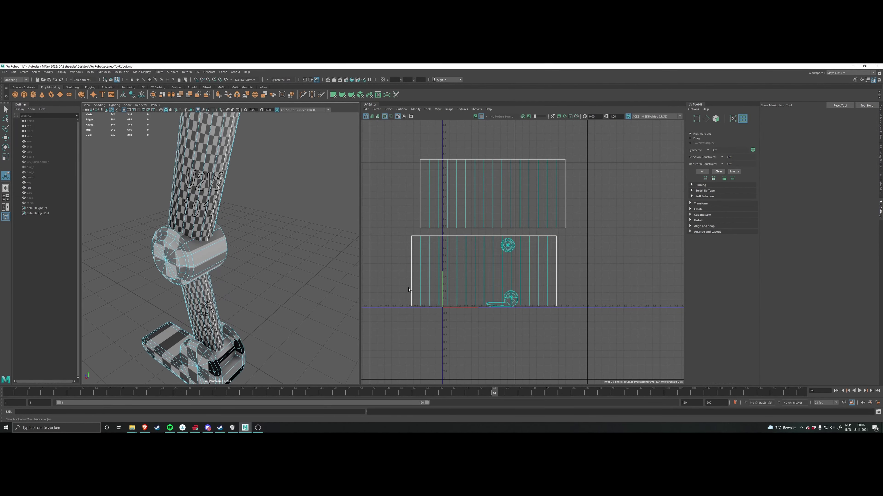
Step: Select the lower leg tube's UV shell and move it beside the upper leg's shell, above the UV tile
right_drag(465, 273, 462, 251)
click(465, 281)
scroll(464, 280, down, 2)
key(w)
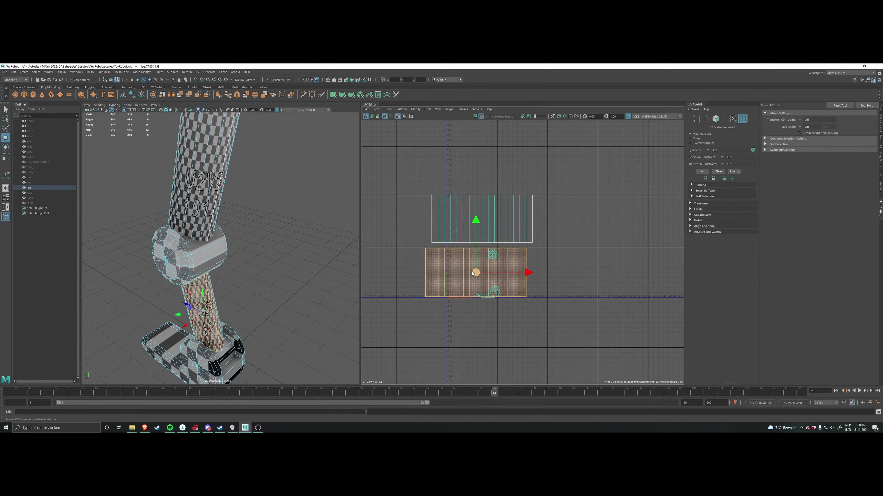
drag(475, 273, 591, 219)
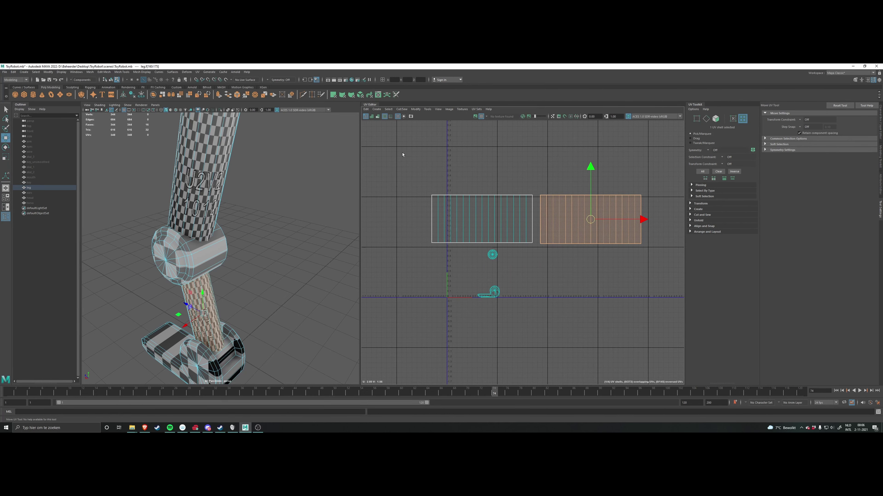
Step: Display the UV distortion shading, inspect the whole leg from several sides, and turn the shading off again
click(378, 118)
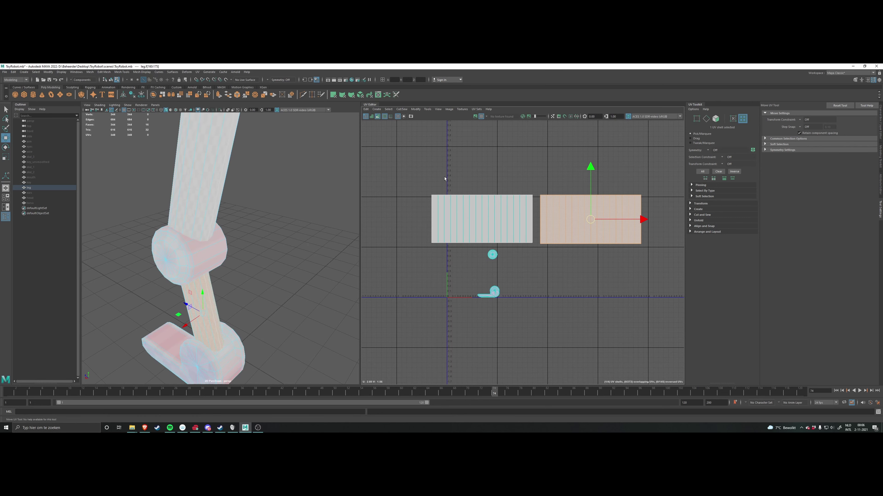
alt+drag(301, 238, 275, 230)
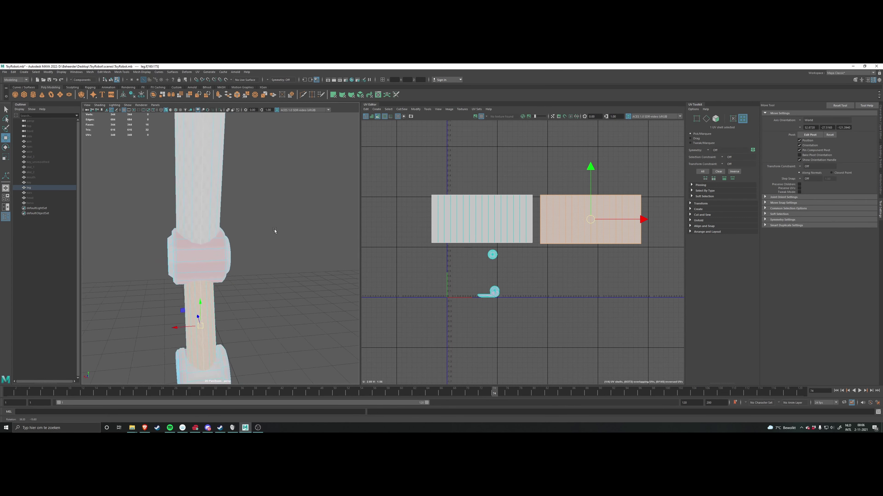
alt+middle_drag(275, 230, 306, 220)
click(313, 244)
alt+drag(313, 244, 370, 166)
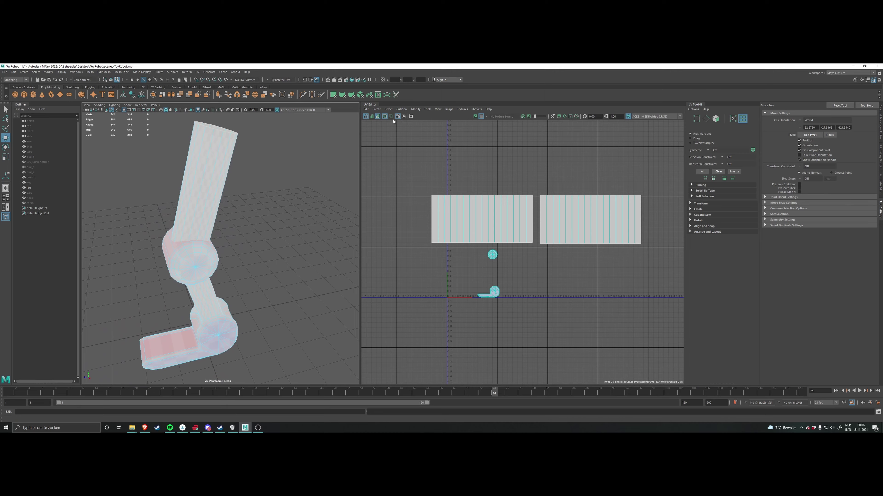
click(378, 117)
Step: Check the checker pattern along the leg and up close on the upper leg tube
alt+drag(279, 192, 245, 200)
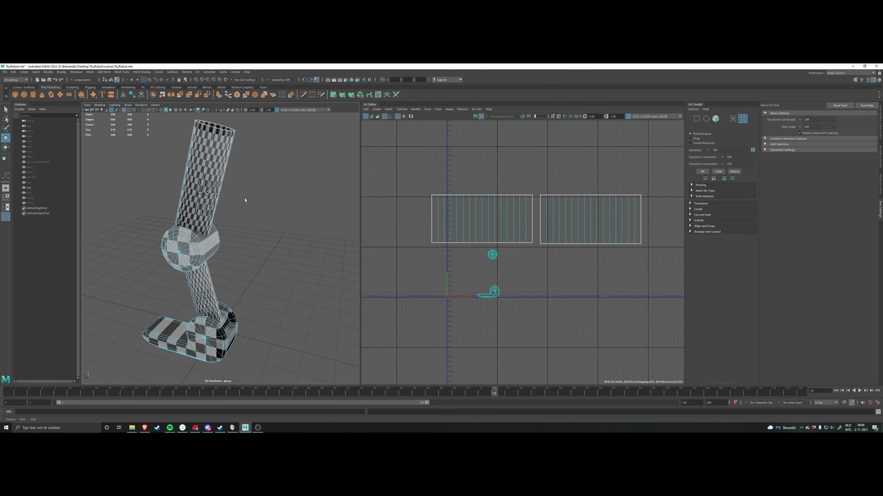
key(w)
scroll(244, 199, up, 8)
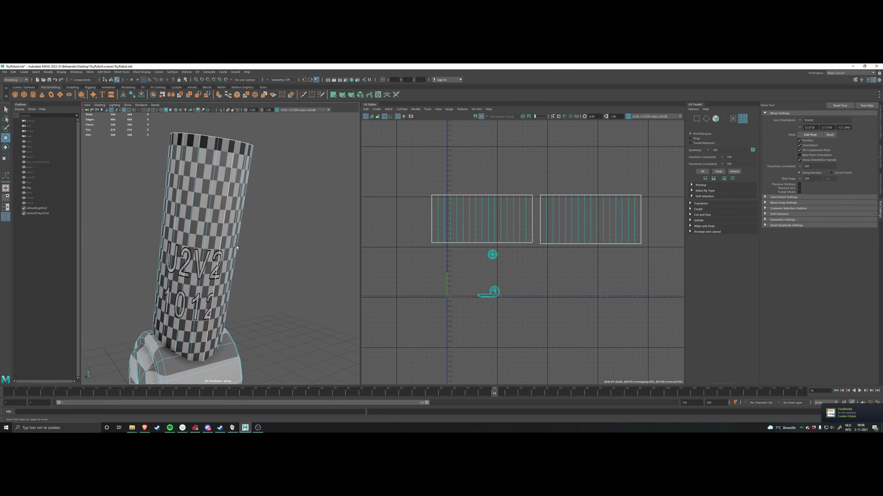
click(236, 246)
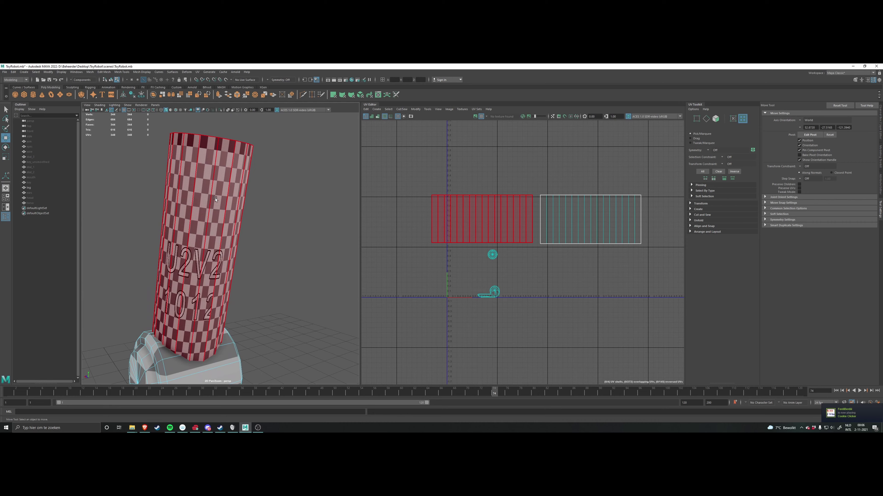
click(289, 213)
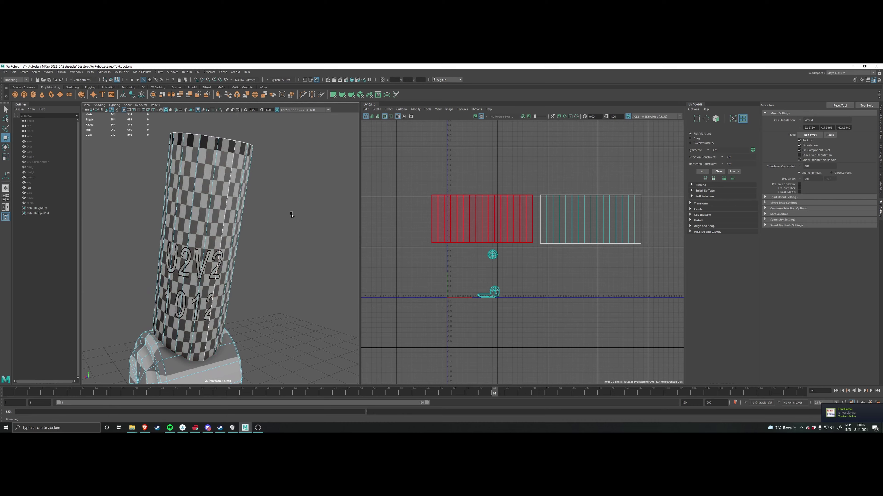
click(479, 216)
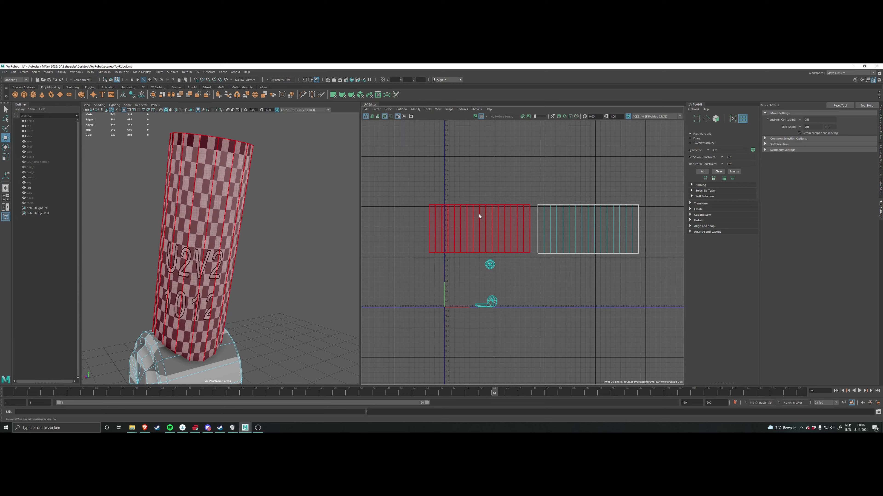
right_drag(483, 175, 495, 175)
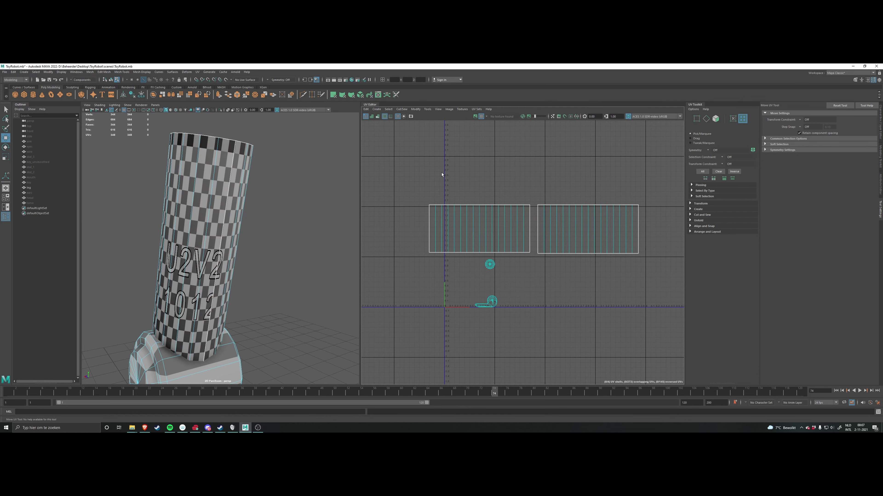
shift+right_click(442, 174)
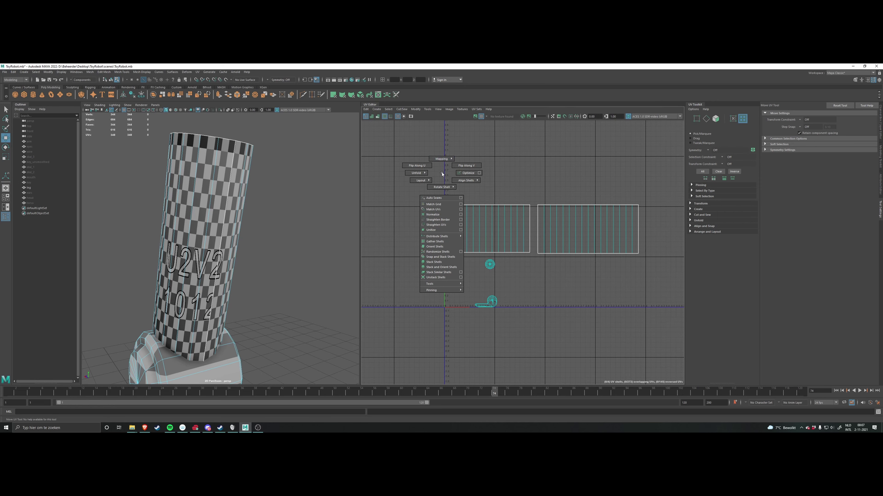
Step: Select the UV shells of both leg tubes in UV Shell mode and unfold them with the Unfold3D method
right_click(485, 171)
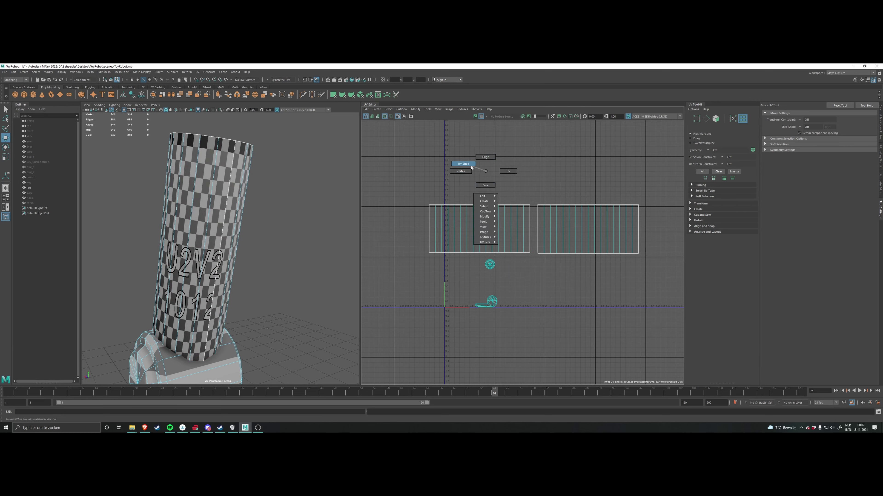
right_drag(471, 166, 468, 165)
click(496, 237)
shift+click(585, 243)
alt+middle_drag(501, 236, 541, 230)
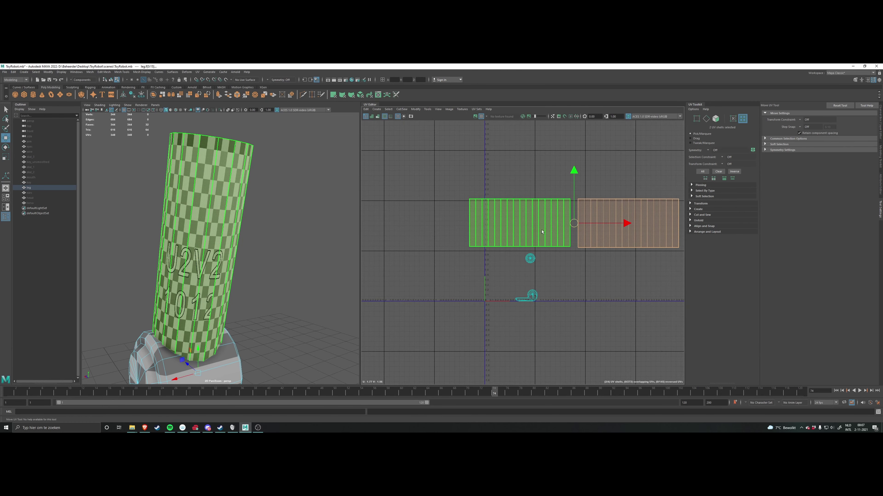
shift+right_click(454, 216)
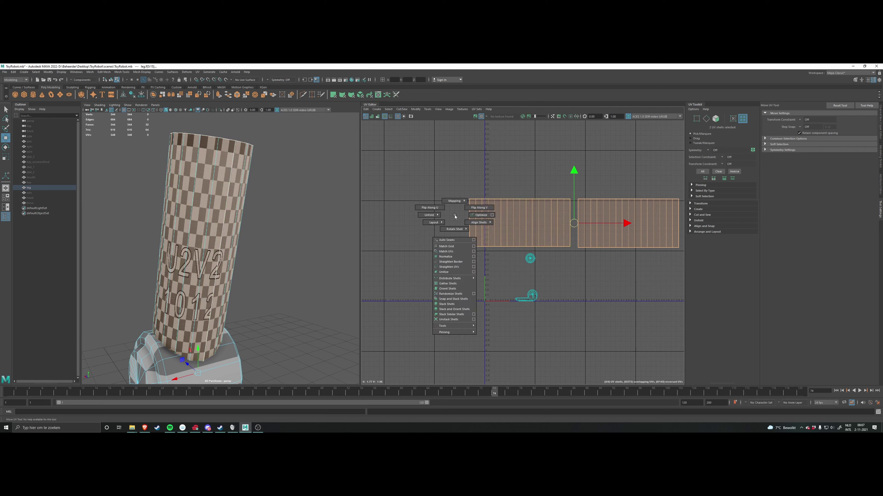
mouse_move(455, 217)
shift+right_down()
mouse_move(449, 227)
mouse_move(460, 225)
mouse_move(455, 213)
mouse_move(418, 219)
shift+right_up()
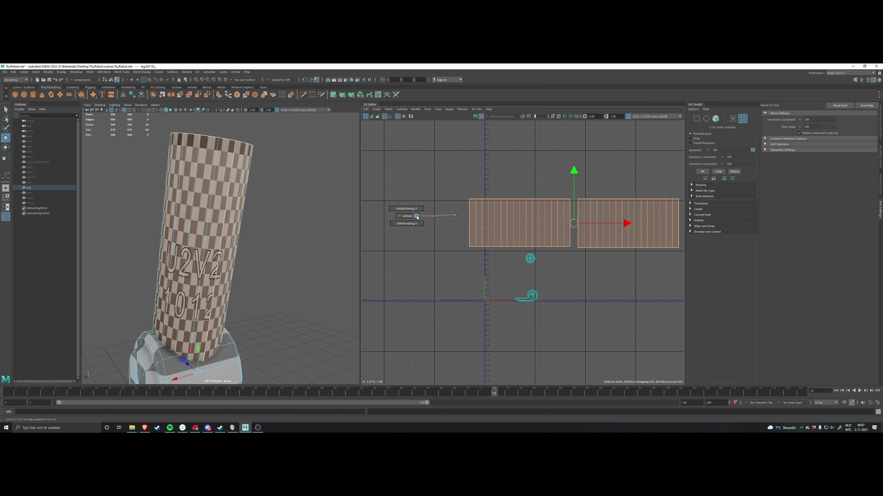
shift+right_drag(417, 217, 416, 217)
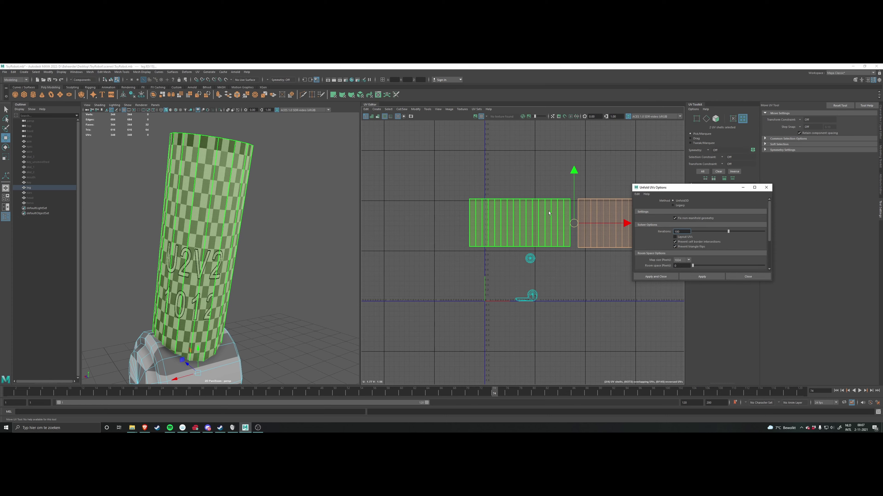
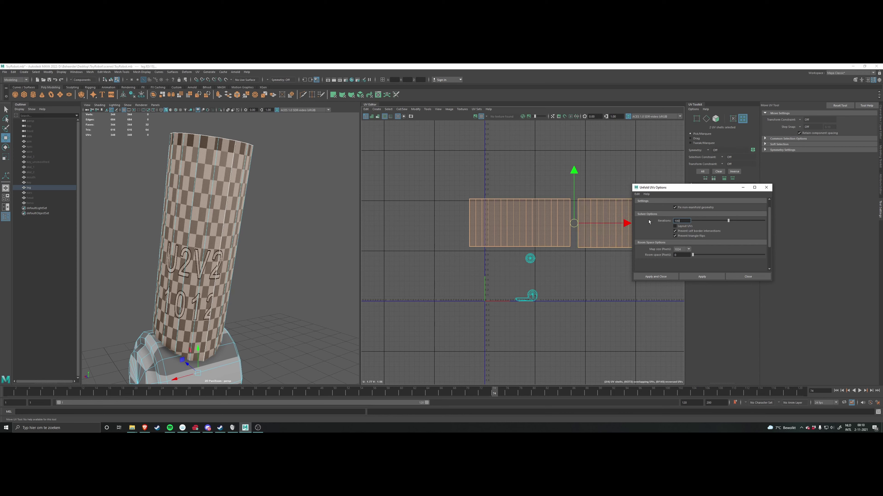
click(648, 277)
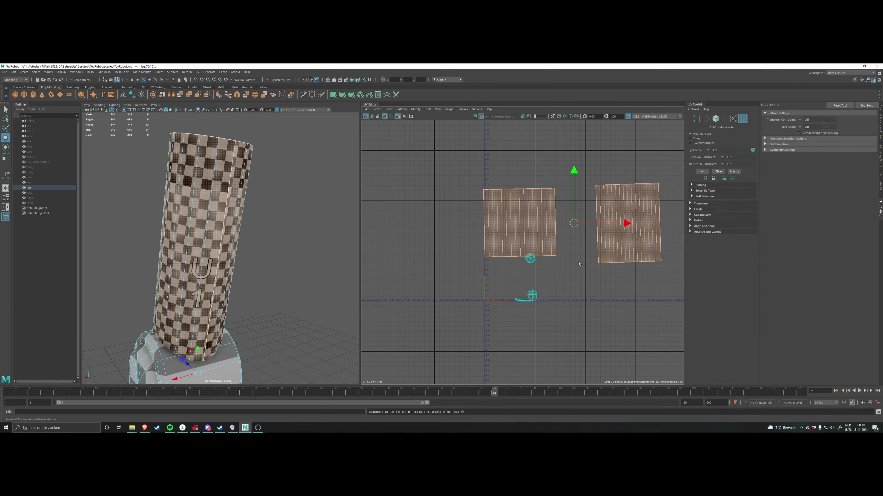
Step: Examine the checker pattern around the unfolded lower leg tube from several sides and up close near the knee
alt+drag(225, 229, 255, 252)
scroll(250, 249, up, 6)
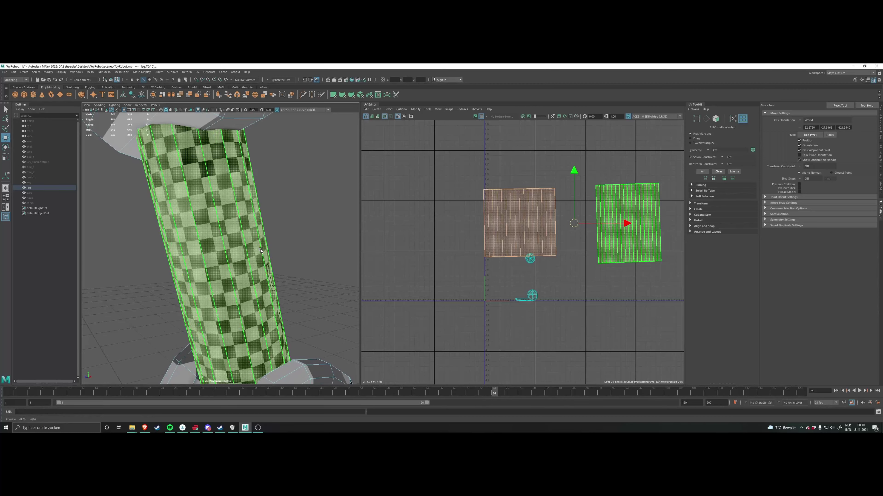
alt+drag(198, 223, 241, 217)
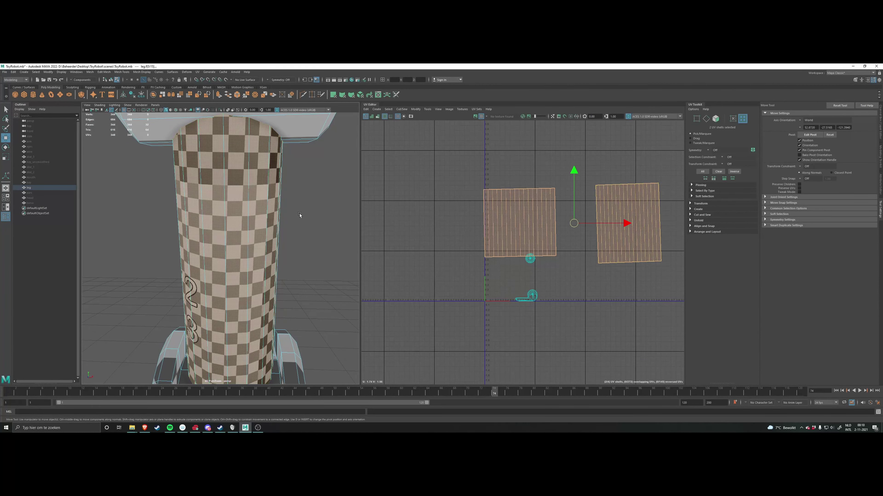
alt+drag(301, 211, 231, 193)
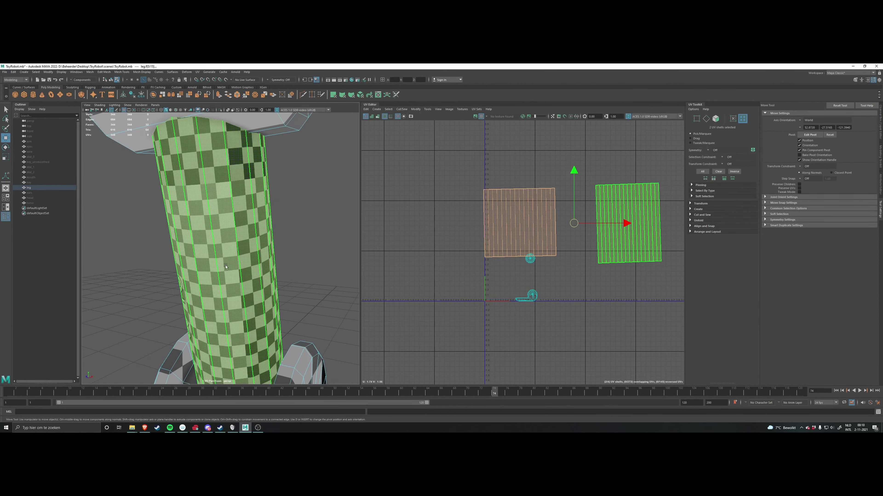
alt+drag(285, 209, 212, 250)
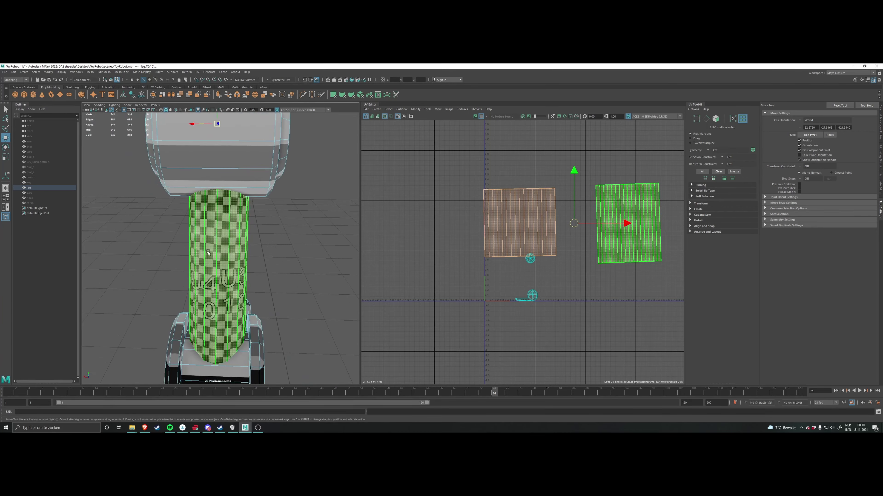
scroll(247, 241, up, 5)
alt+middle_drag(300, 218, 288, 250)
alt+drag(287, 250, 295, 244)
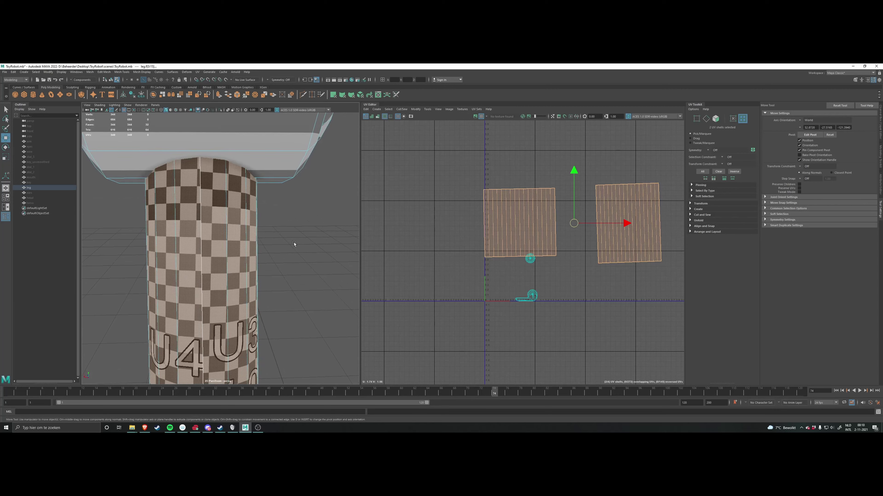
mouse_move(294, 235)
alt+middle_down()
mouse_move(296, 255)
mouse_move(302, 252)
alt+middle_up()
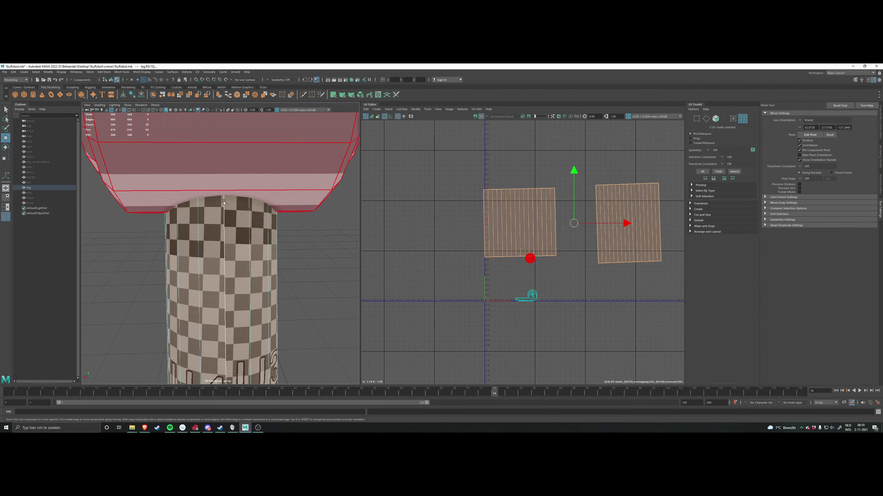
scroll(230, 224, up, 2)
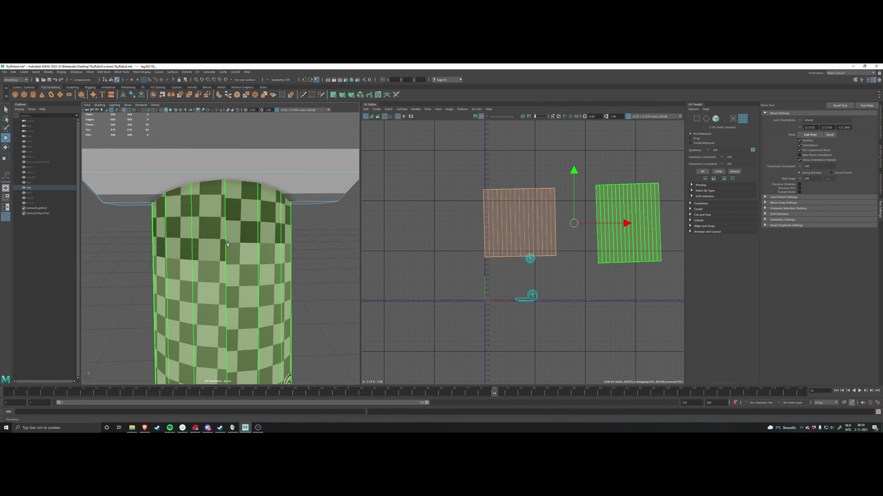
Step: Move both unfolded leg tube shells upward together, clear of the small round shell beneath them
click(434, 232)
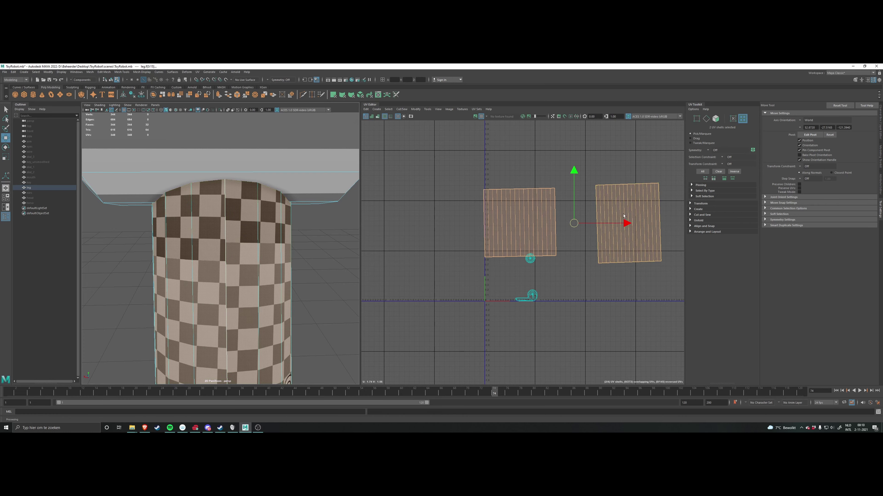
scroll(542, 210, down, 5)
scroll(539, 209, up, 5)
alt+middle_drag(558, 219, 534, 240)
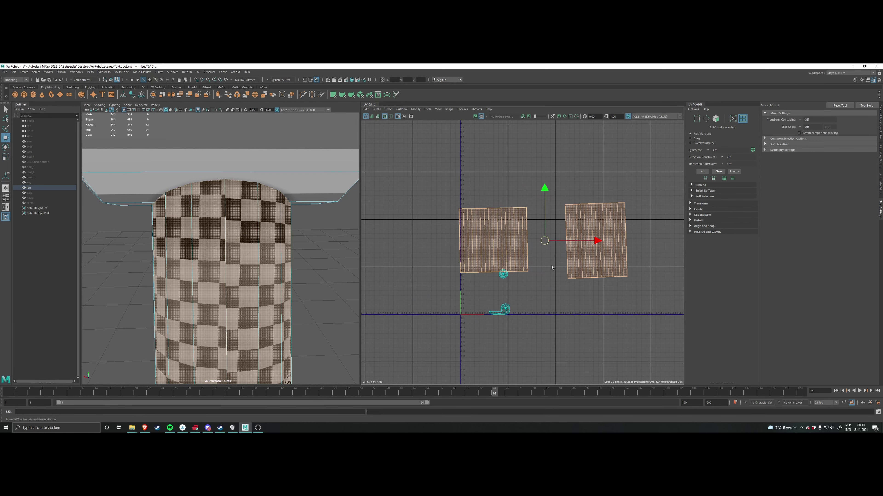
scroll(544, 256, up, 3)
drag(552, 237, 543, 186)
alt+middle_drag(523, 223, 526, 267)
drag(548, 232, 559, 234)
scroll(554, 241, down, 2)
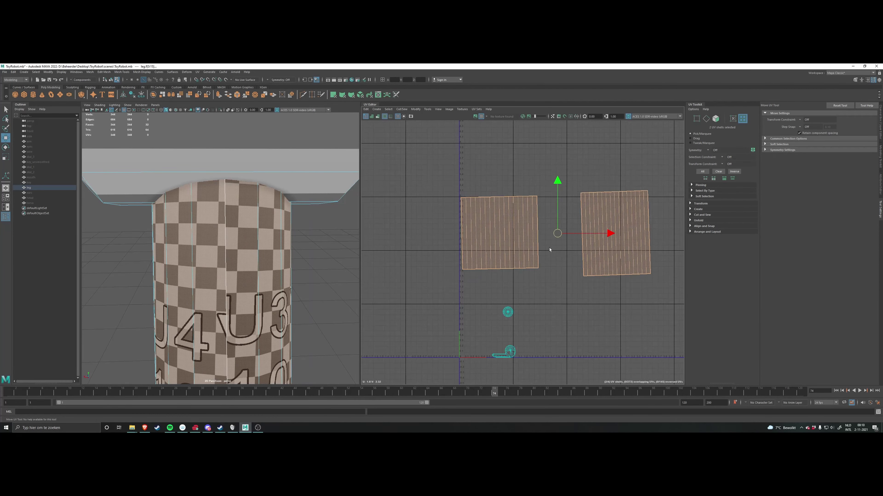
alt+middle_drag(550, 250, 539, 262)
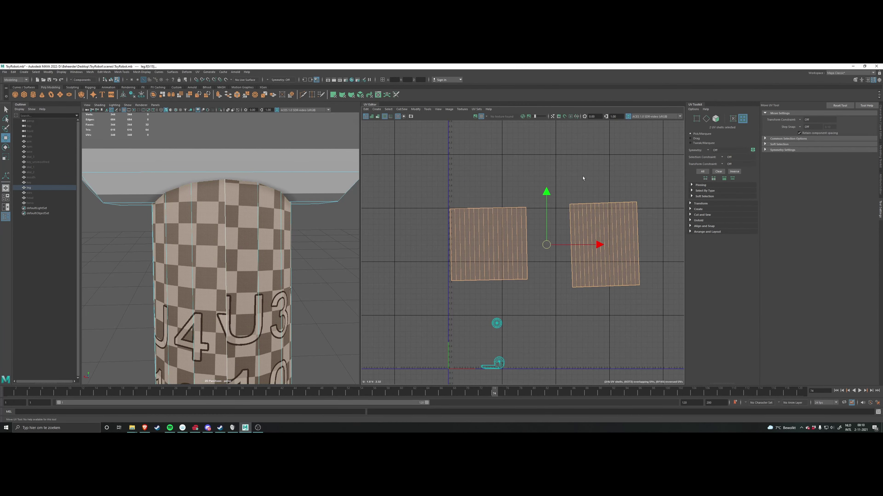
Step: Select only the upper leg tube's UV shell and try to level its tilted edges by rotating it slightly
click(549, 271)
click(522, 268)
scroll(530, 285, up, 2)
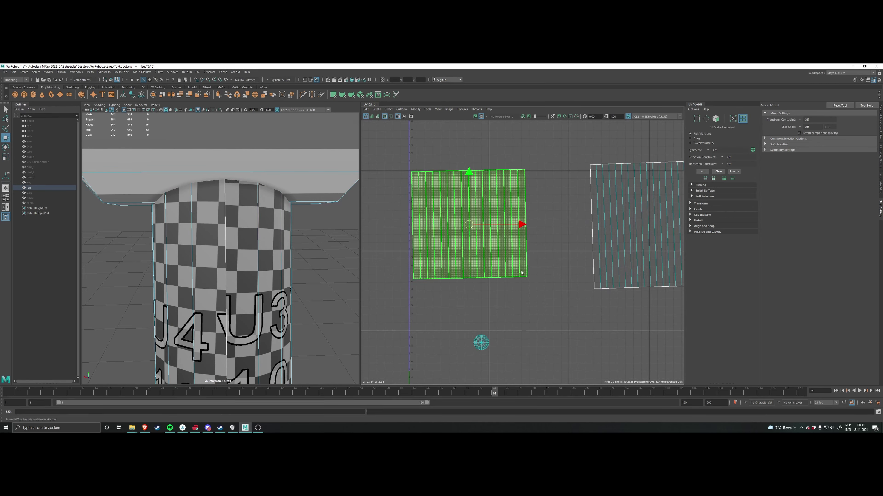
alt+middle_drag(528, 262, 532, 274)
key(e)
mouse_move(532, 217)
mouse_down()
mouse_move(521, 197)
mouse_move(534, 214)
mouse_up()
alt+right_drag(565, 243, 547, 232)
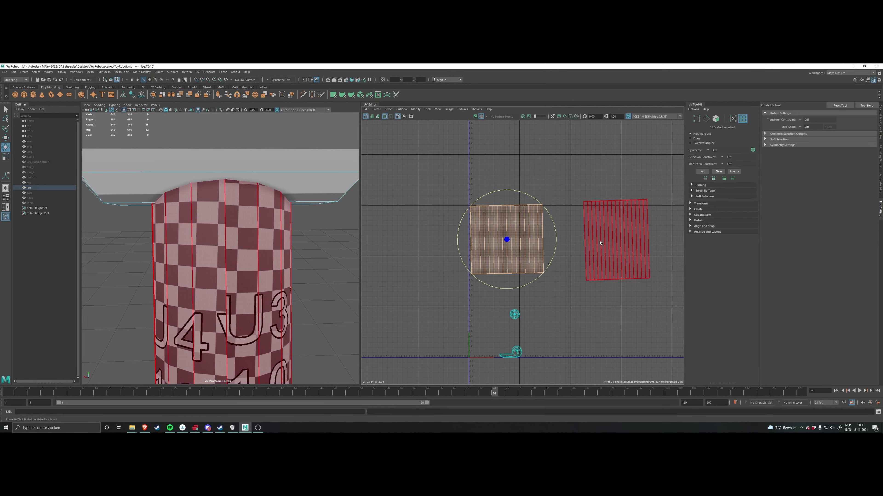
Step: Select both leg tube shells and apply Straighten UVs to align their edges horizontally and vertically
shift+click(599, 243)
key(w)
scroll(548, 288, up, 3)
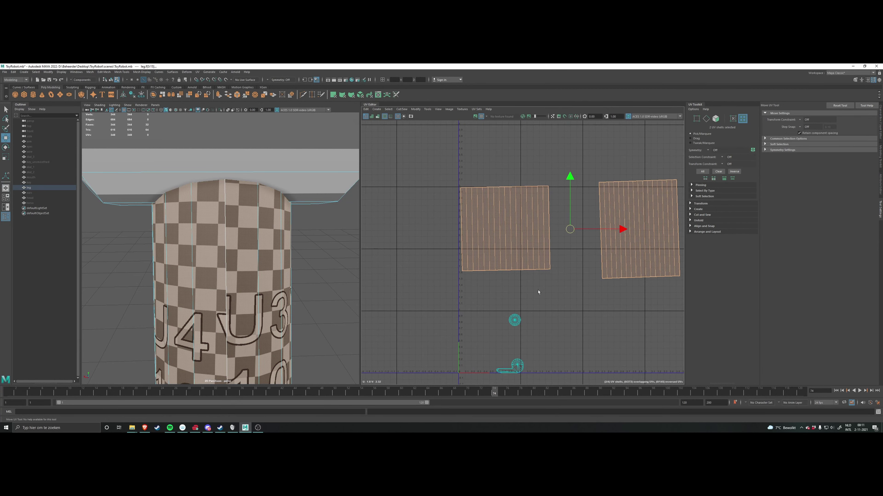
alt+middle_drag(545, 287, 526, 285)
scroll(526, 285, down, 1)
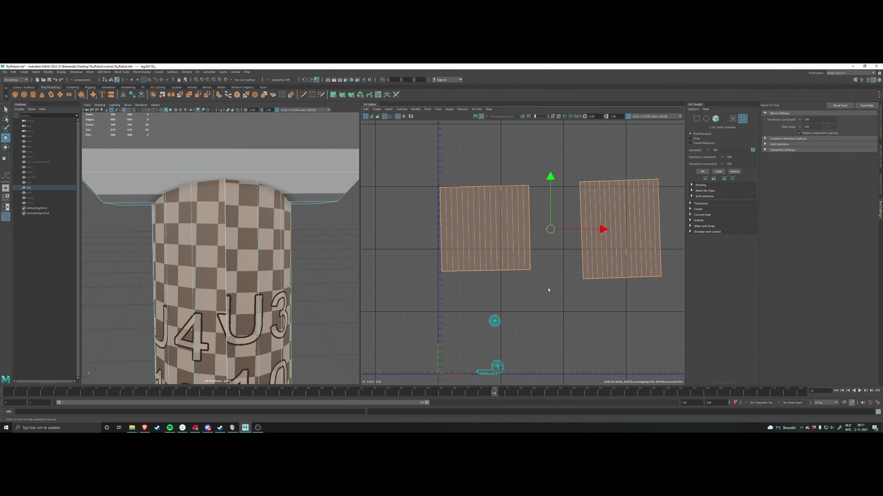
click(519, 257)
shift+click(591, 256)
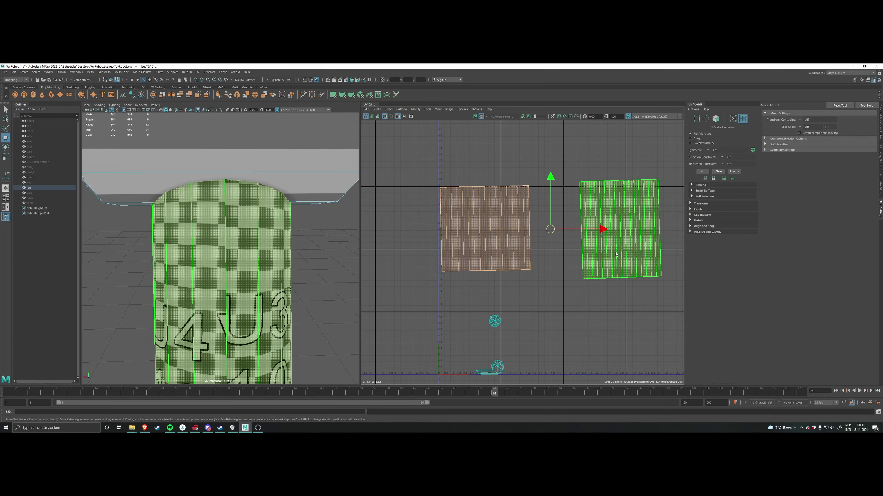
shift+right_click(524, 282)
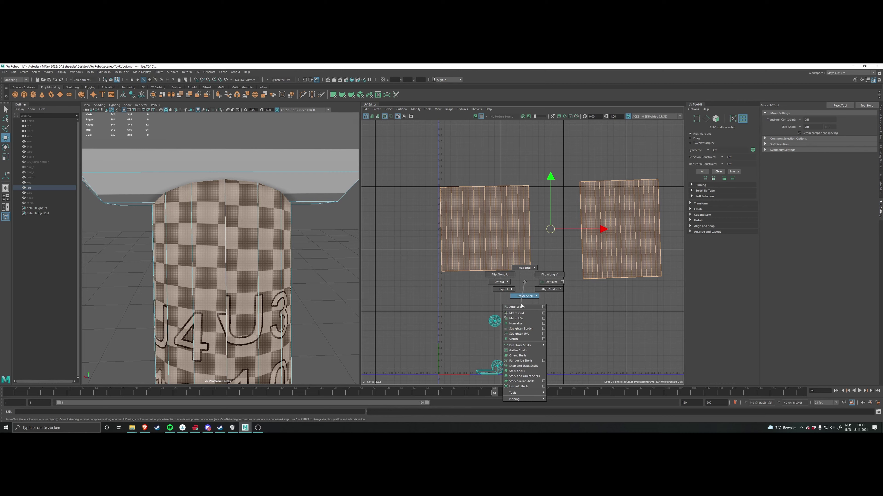
click(516, 335)
Step: Inspect the checker pattern on both straightened leg tubes and compare their shells in the UV layout
alt+middle_drag(551, 277, 545, 298)
alt+middle_drag(307, 291, 311, 276)
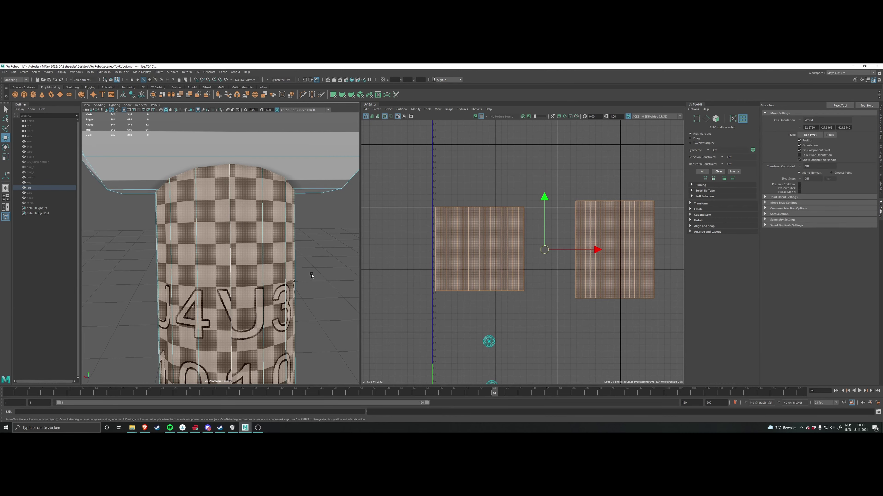
scroll(218, 246, down, 5)
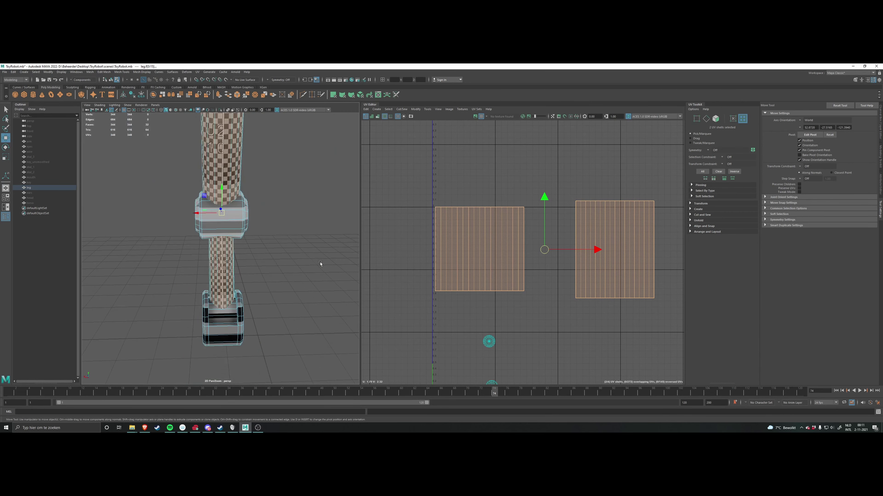
key(w)
scroll(528, 320, down, 3)
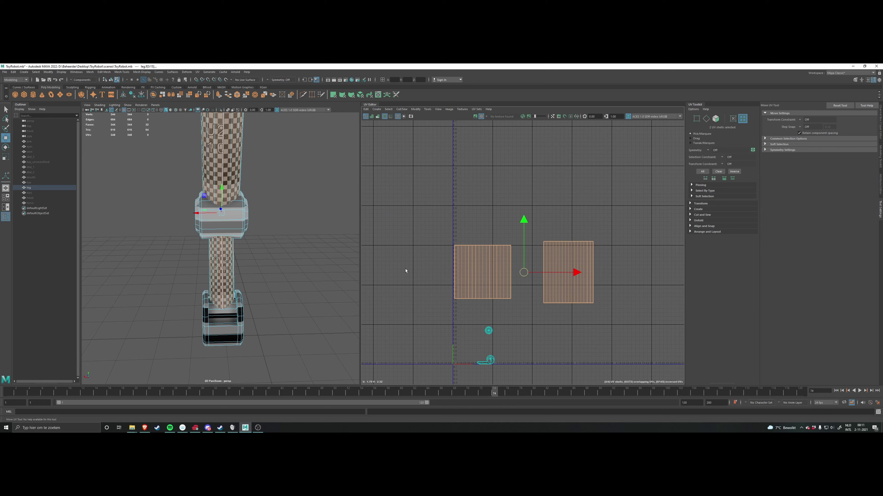
alt+middle_drag(523, 315, 516, 289)
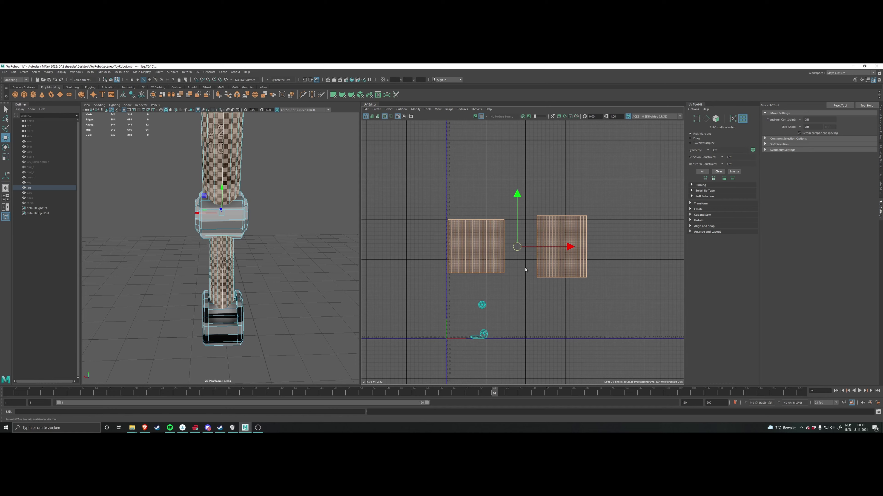
alt+drag(319, 259, 204, 264)
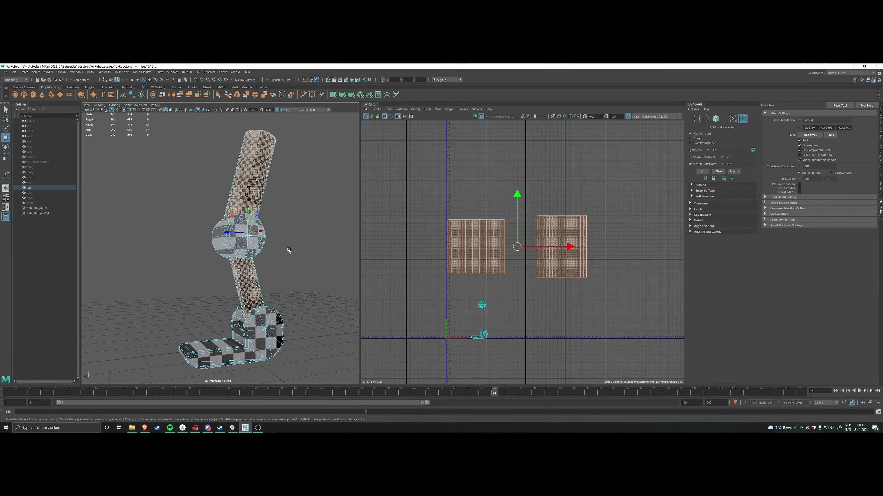
alt+middle_drag(493, 278, 467, 251)
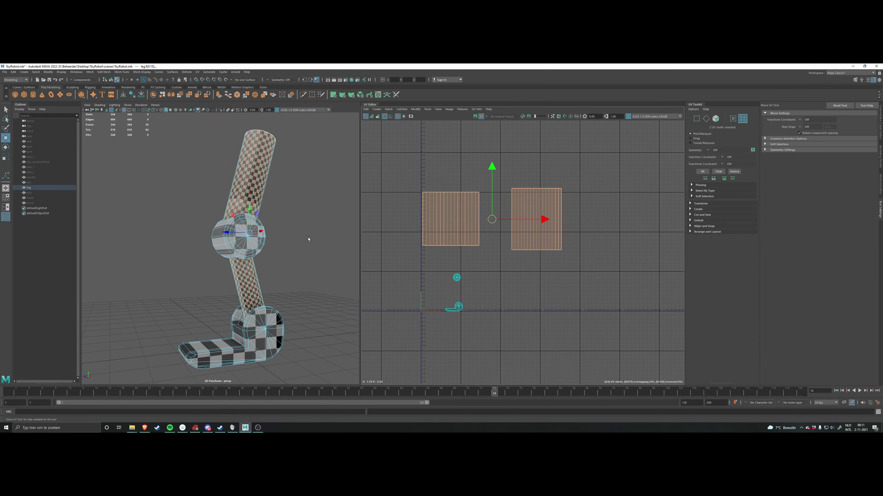
Step: Deselect both leg tube shells and view the checker pattern over the whole leg
alt+middle_drag(316, 265, 304, 282)
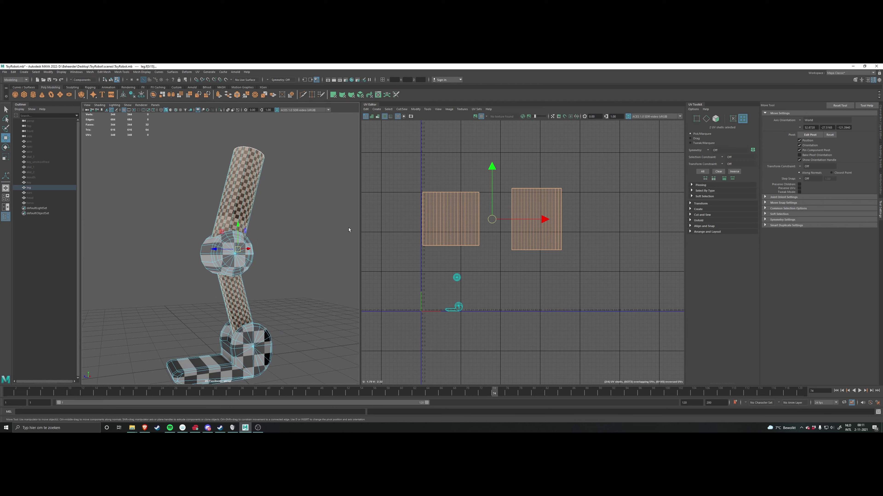
alt+middle_drag(349, 230, 344, 249)
click(489, 263)
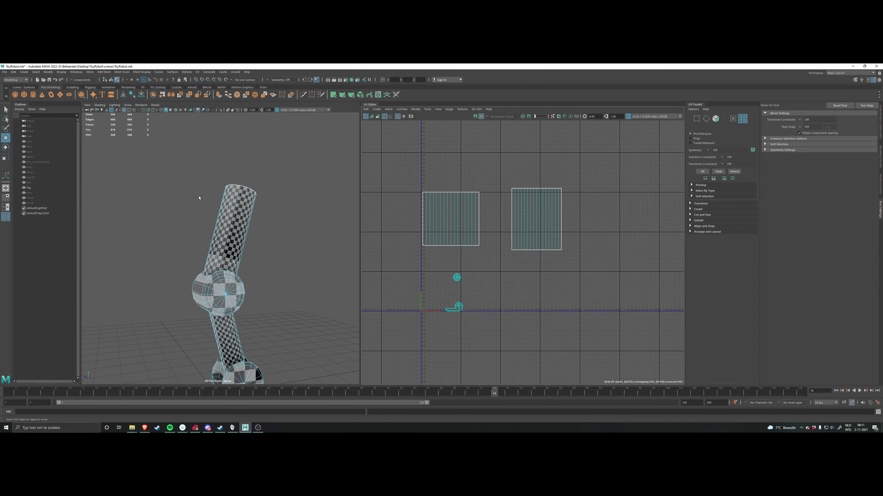
scroll(287, 230, down, 5)
alt+middle_drag(246, 244, 256, 236)
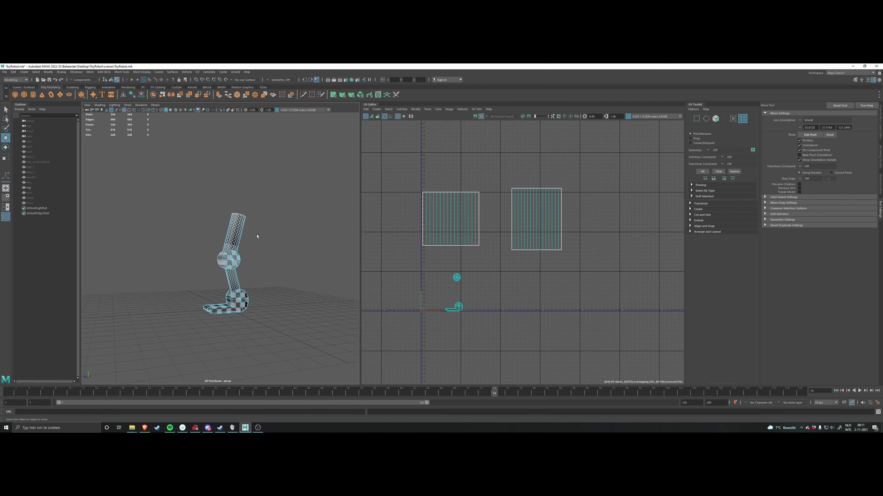
alt+drag(257, 236, 266, 244)
alt+middle_drag(266, 243, 272, 257)
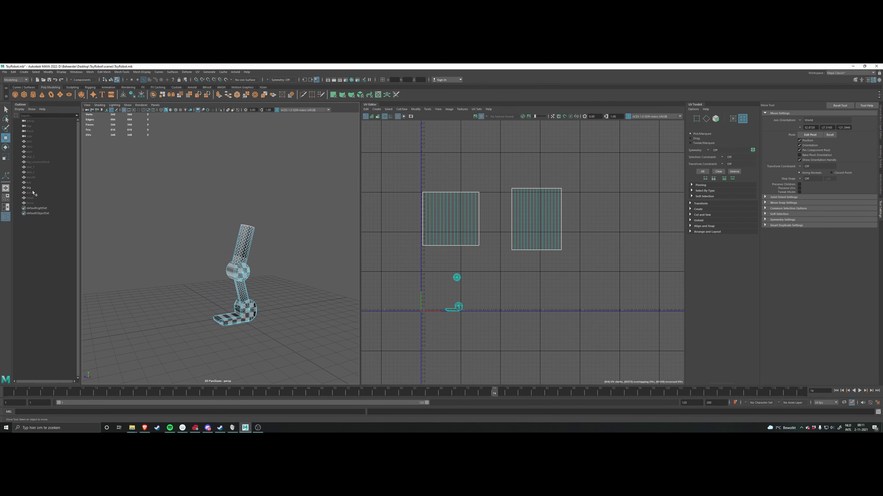
Step: Toggle the visibility of all robot parts together so the leg is hidden and the rest of the robot is shown
click(67, 192)
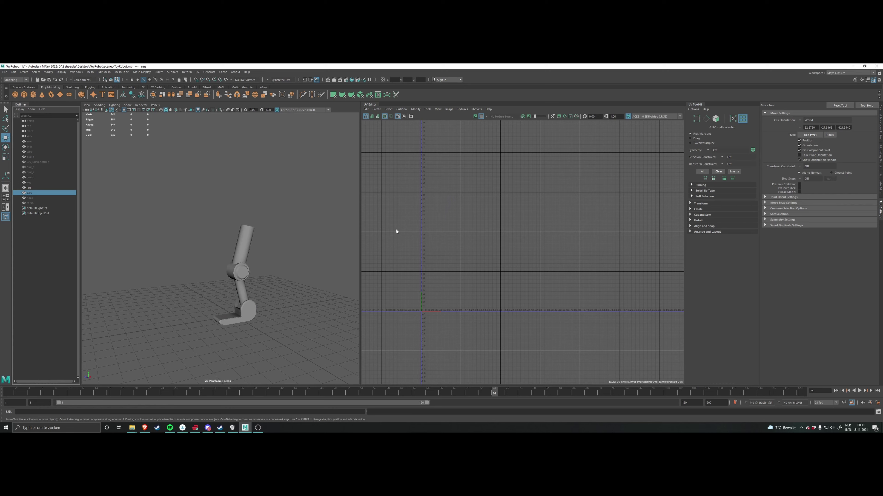
click(237, 248)
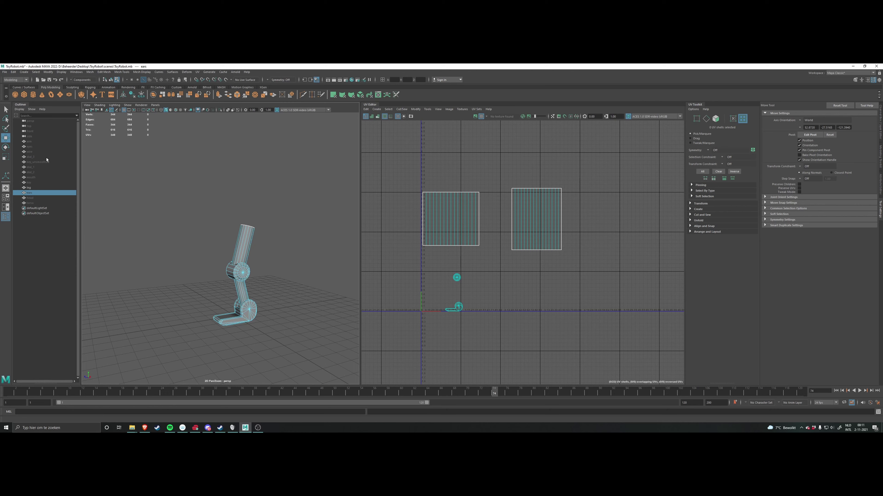
scroll(133, 221, down, 2)
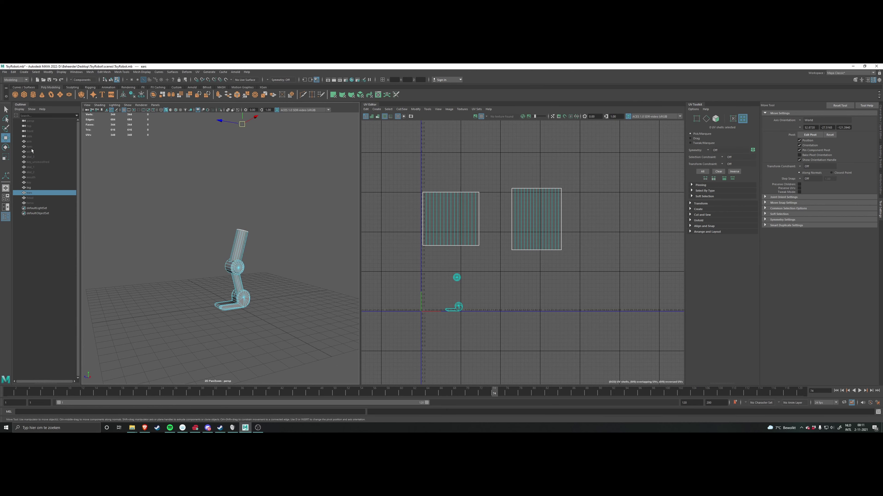
click(29, 141)
shift+click(36, 203)
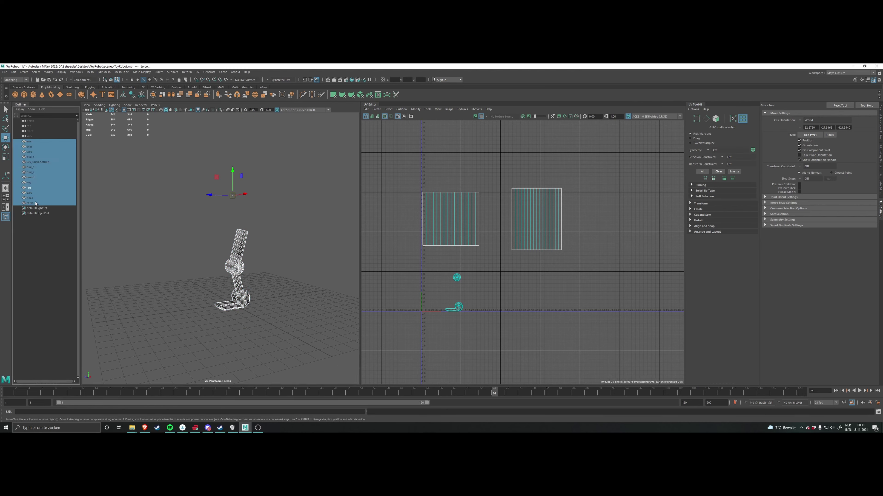
key(h)
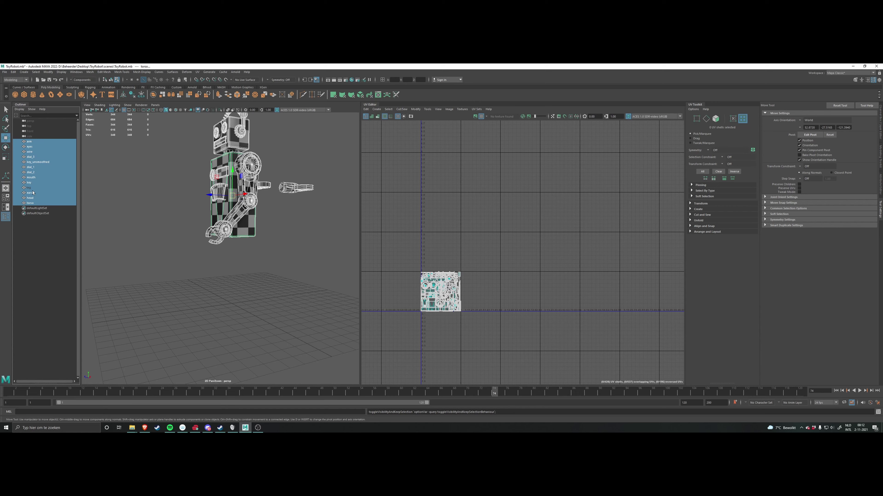
Step: Select the hidden leg and try to toggle its visibility
click(33, 193)
click(33, 188)
alt+middle_drag(172, 201, 163, 215)
alt+drag(164, 215, 230, 213)
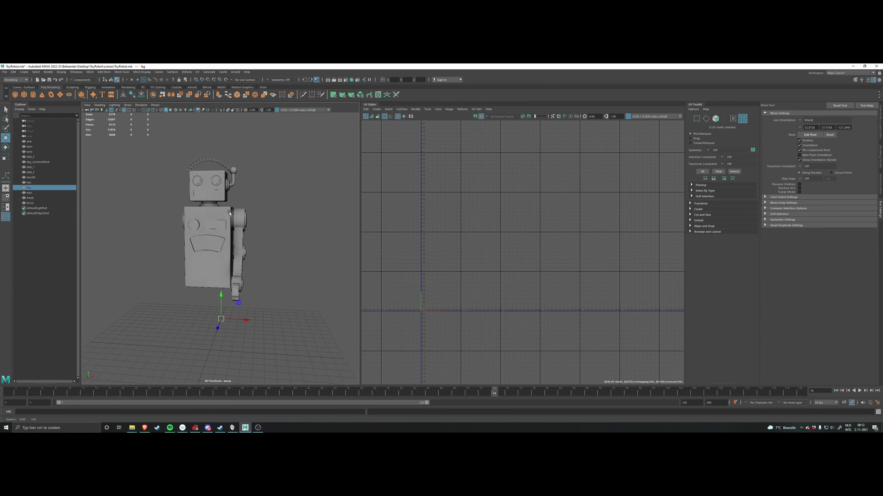
scroll(209, 167, up, 5)
key(h)
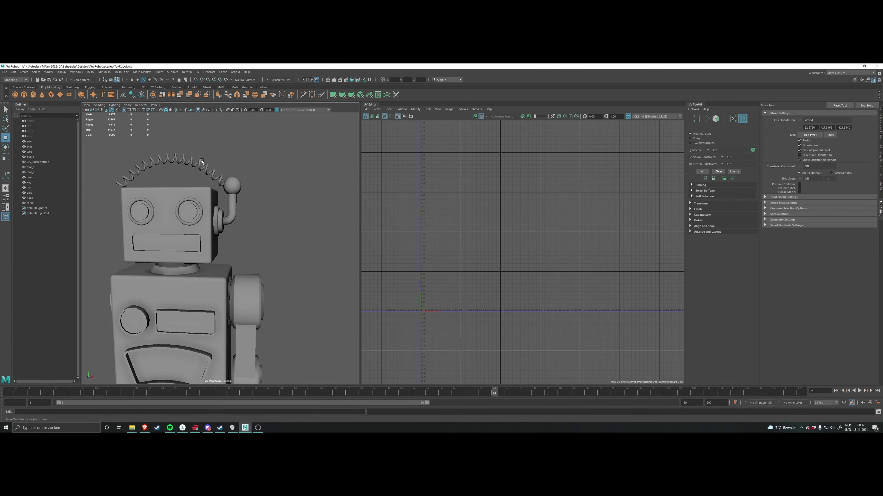
Step: Select the coiled wire above the head and examine it along with the rest of the robot
click(202, 162)
alt+drag(202, 162, 258, 228)
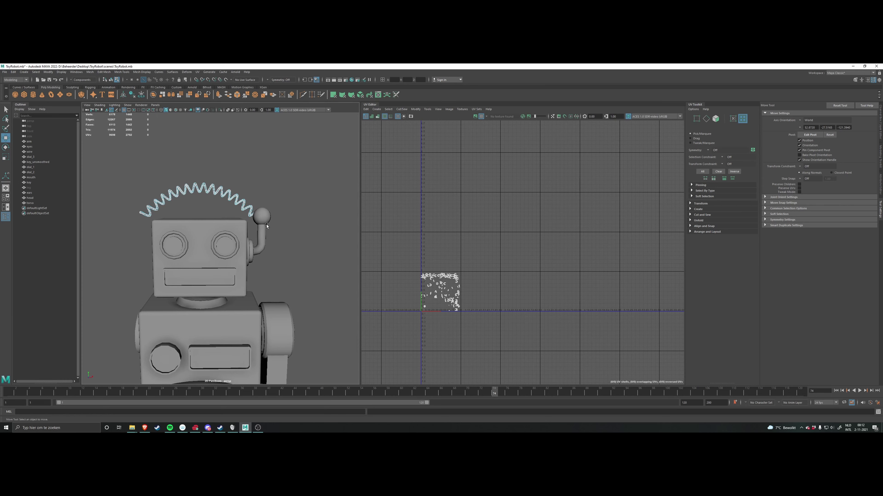
alt+middle_drag(268, 258, 260, 229)
scroll(261, 237, down, 4)
alt+drag(264, 249, 244, 246)
scroll(244, 245, down, 4)
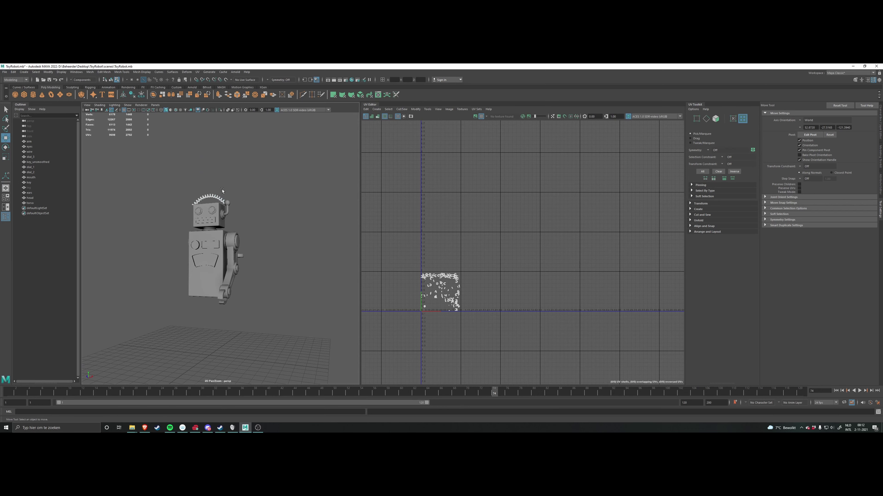
alt+drag(231, 312, 252, 264)
scroll(238, 257, up, 4)
scroll(244, 235, down, 2)
alt+middle_drag(259, 235, 248, 222)
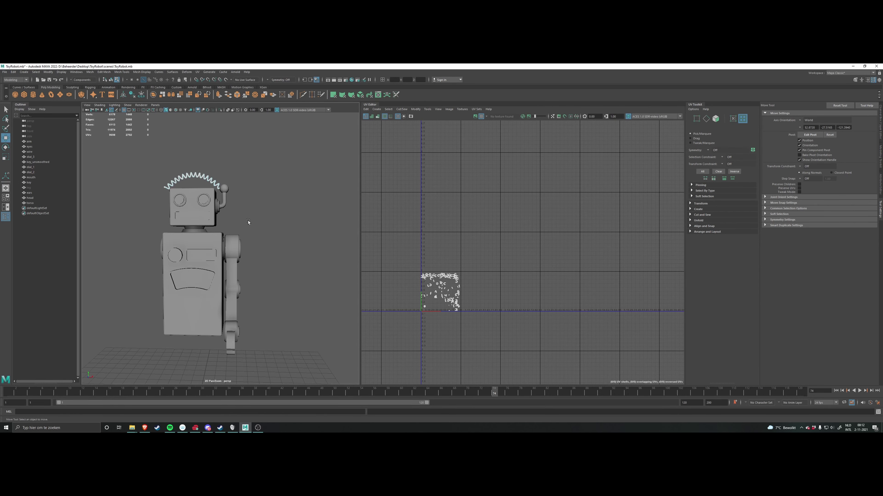
scroll(231, 252, up, 2)
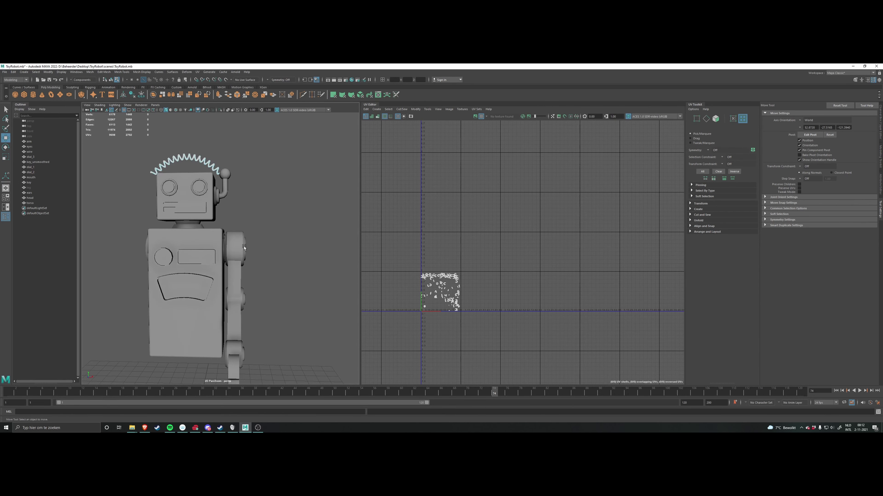
Step: Select the arm and the side antenna in turn to view their existing UV layouts
click(237, 242)
scroll(156, 319, up, 2)
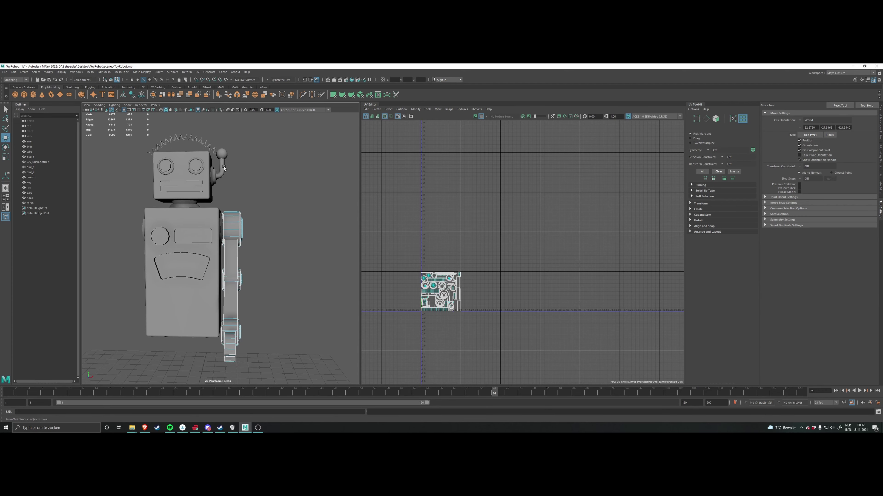
click(214, 173)
alt+middle_drag(214, 173, 208, 189)
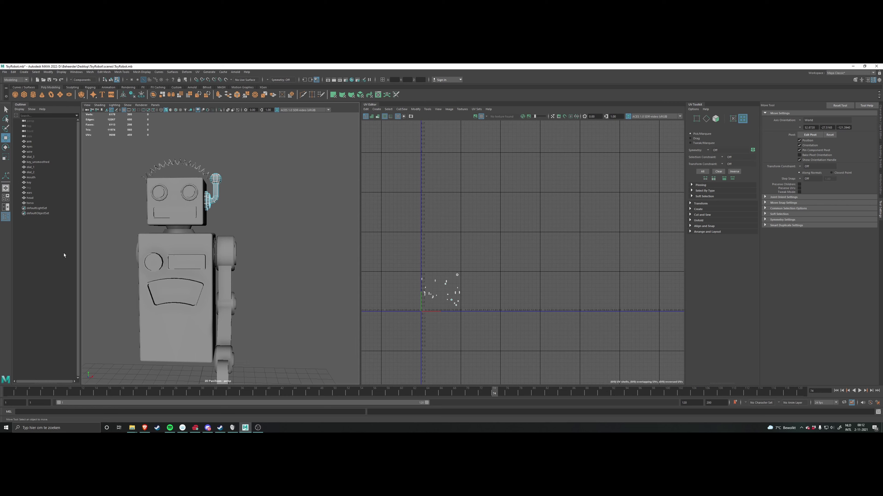
scroll(174, 216, up, 5)
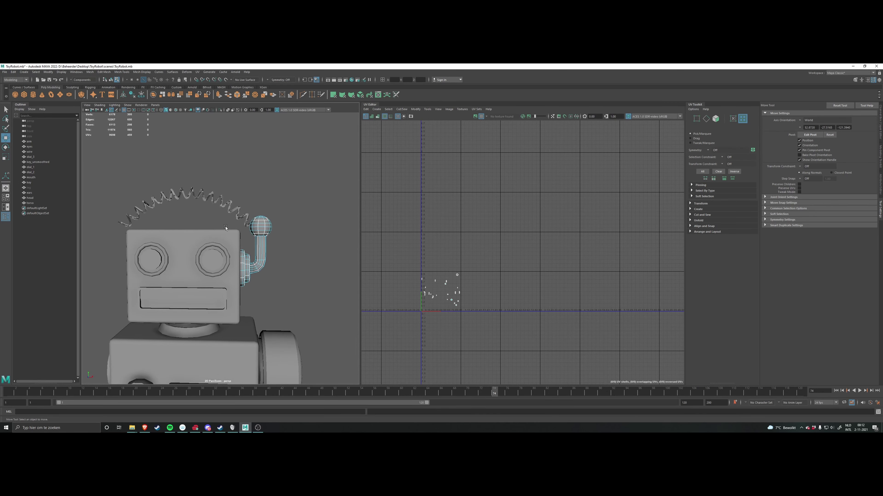
Step: Select the coiled wire above the head and examine its loops up close from several angles
click(184, 189)
alt+middle_drag(184, 195, 177, 226)
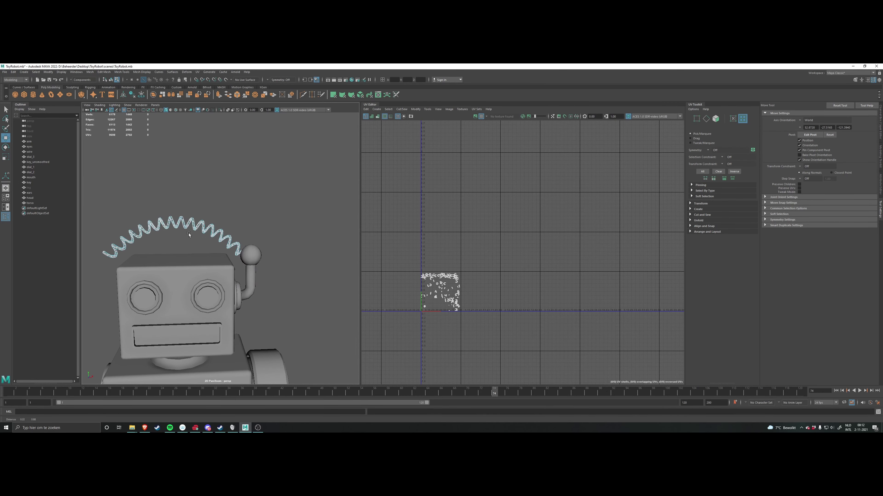
alt+drag(211, 227, 184, 246)
scroll(202, 240, up, 4)
alt+middle_drag(210, 236, 197, 259)
alt+drag(196, 259, 196, 261)
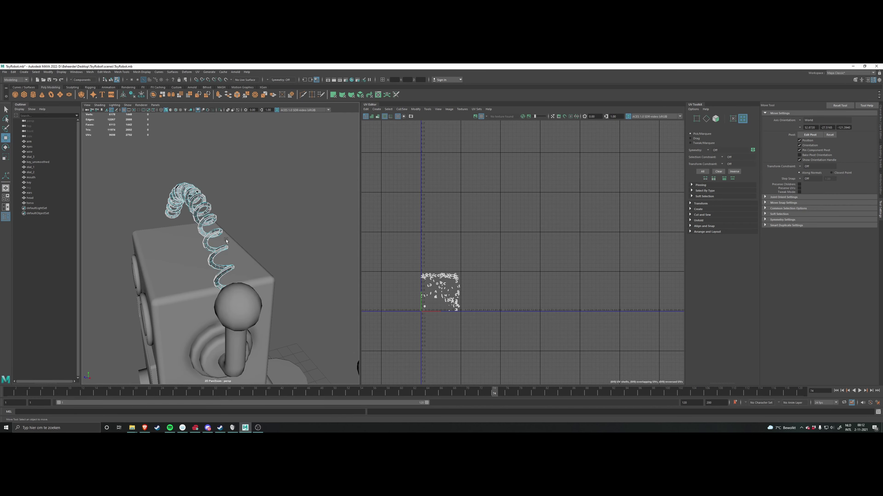
alt+drag(230, 268, 317, 266)
alt+middle_drag(225, 249, 256, 258)
scroll(256, 258, up, 4)
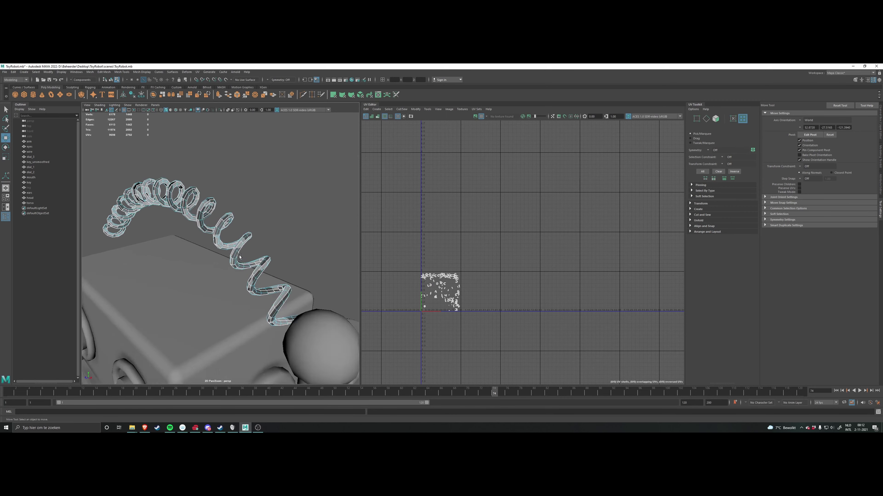
alt+drag(261, 259, 218, 258)
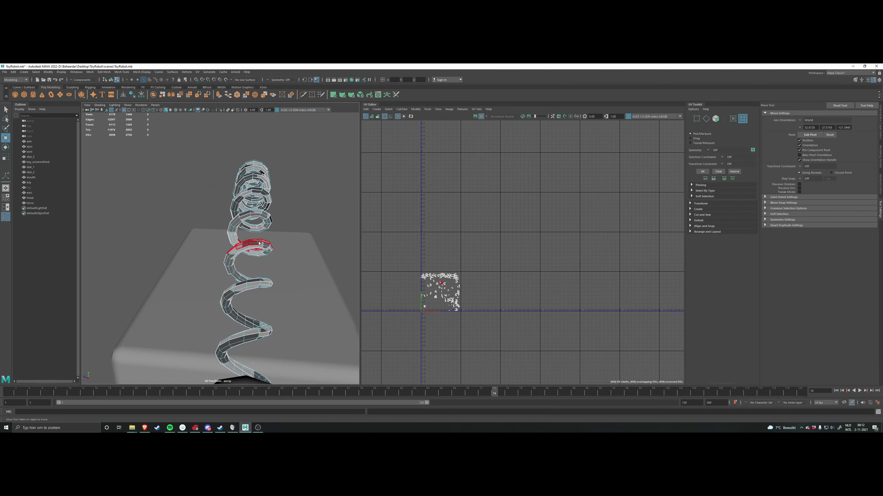
alt+drag(257, 243, 293, 233)
scroll(439, 259, up, 5)
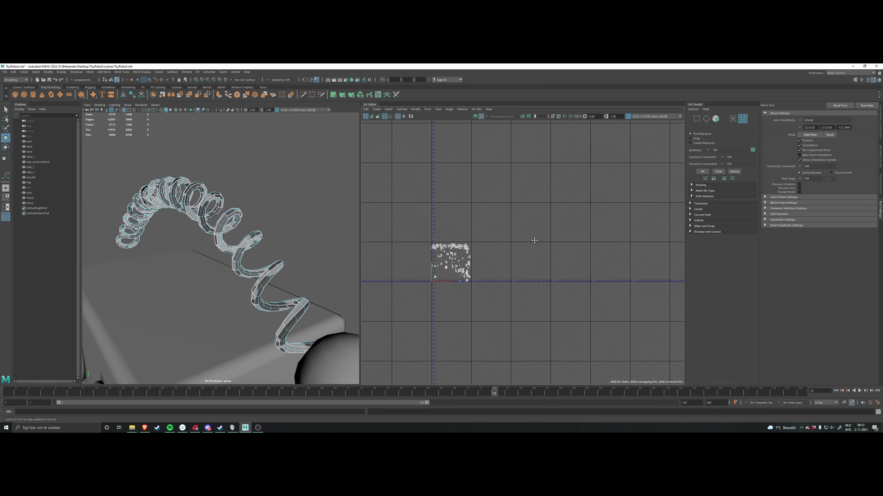
Step: Select all of the coiled wire's existing UVs and delete them
right_click(428, 205)
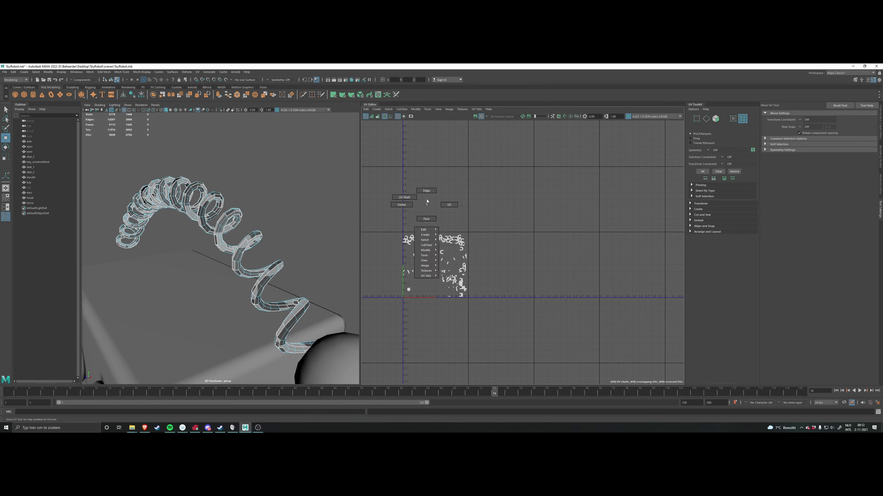
click(448, 204)
drag(384, 197, 546, 369)
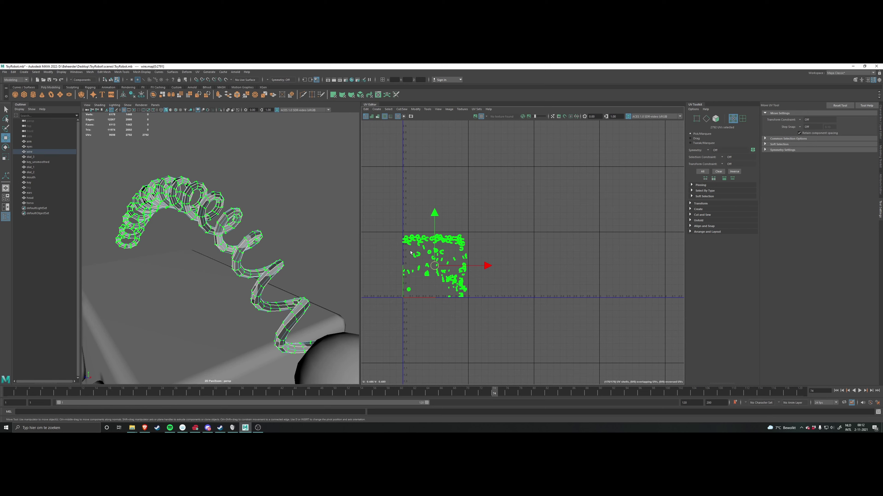
key(Delete)
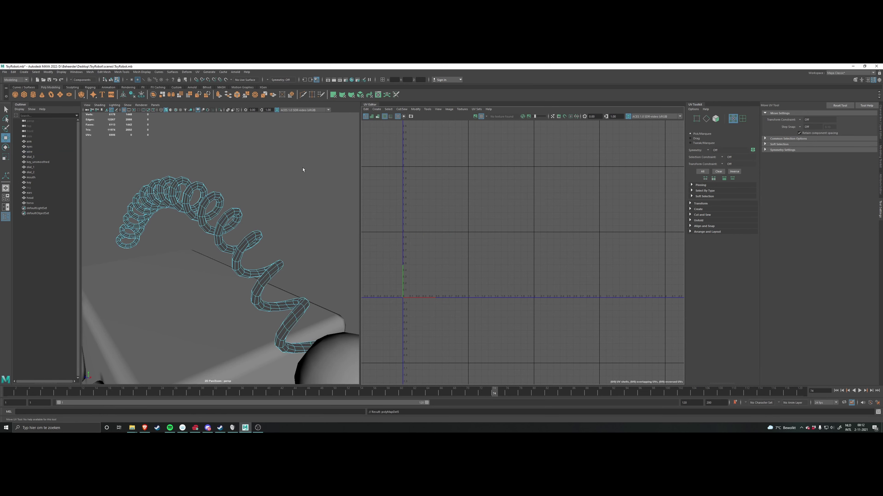
right_click(461, 186)
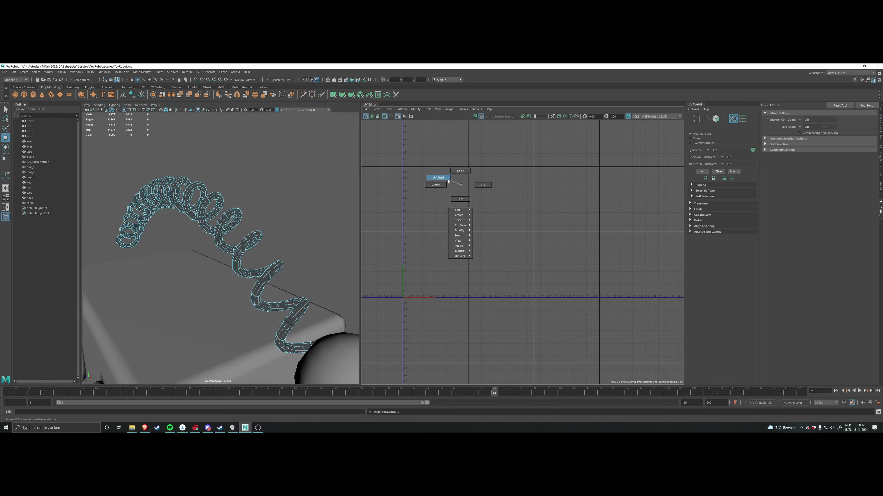
click(483, 185)
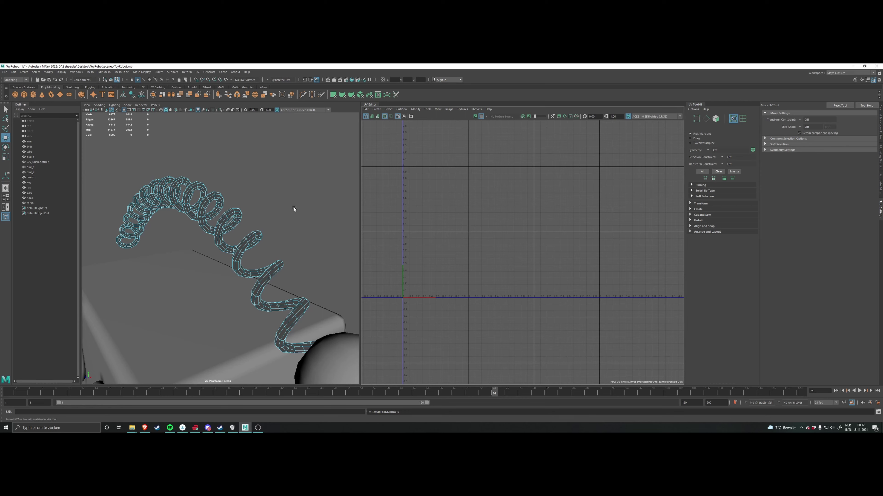
Step: Select the coiled wire as a whole object and create a camera-based UV projection for it
right_click(147, 216)
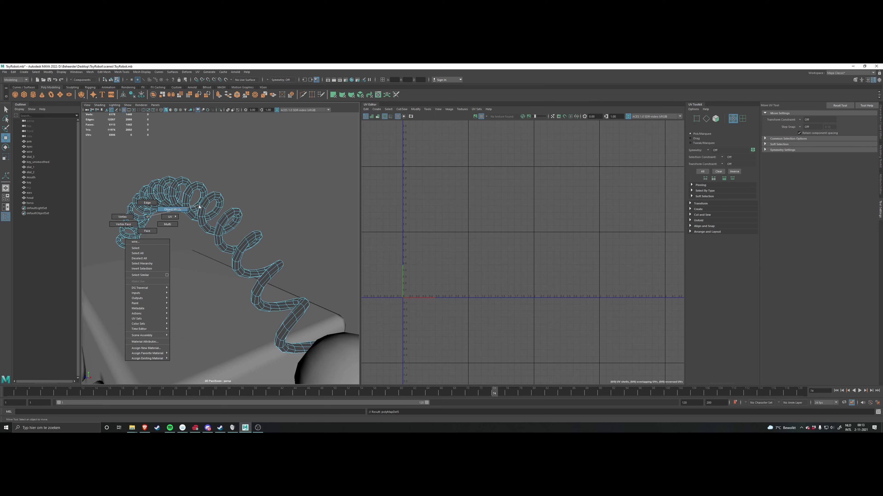
click(199, 206)
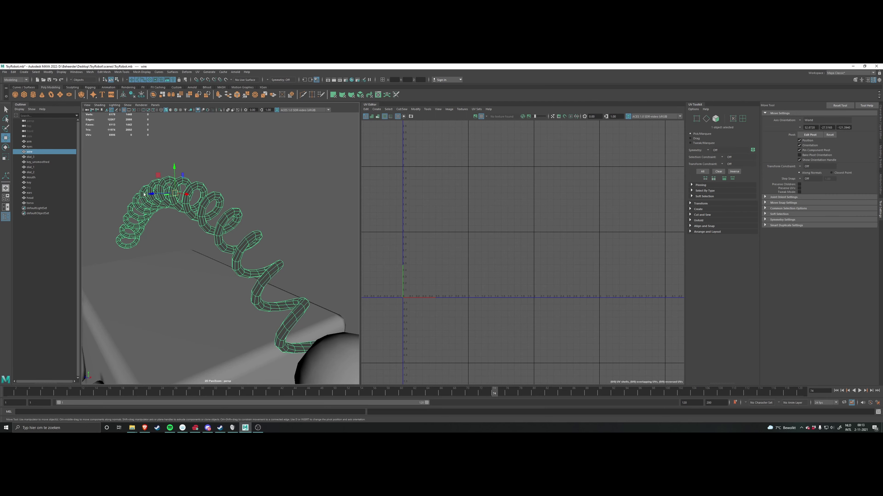
click(378, 110)
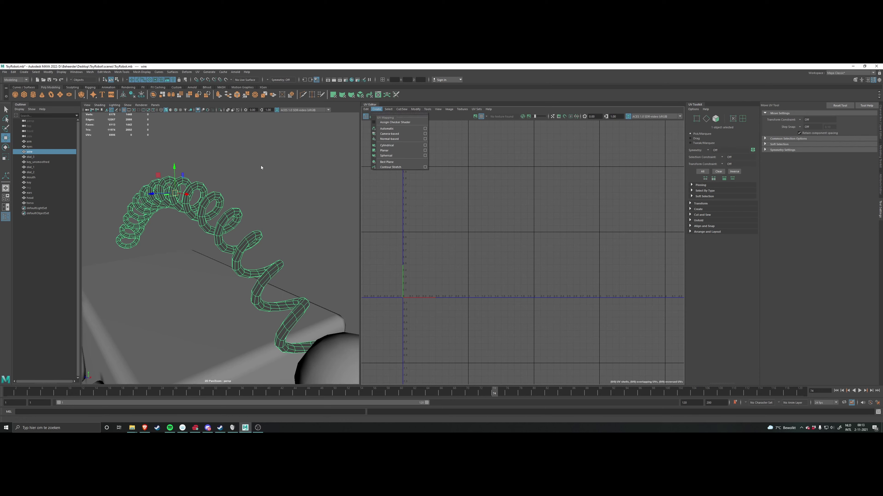
click(388, 135)
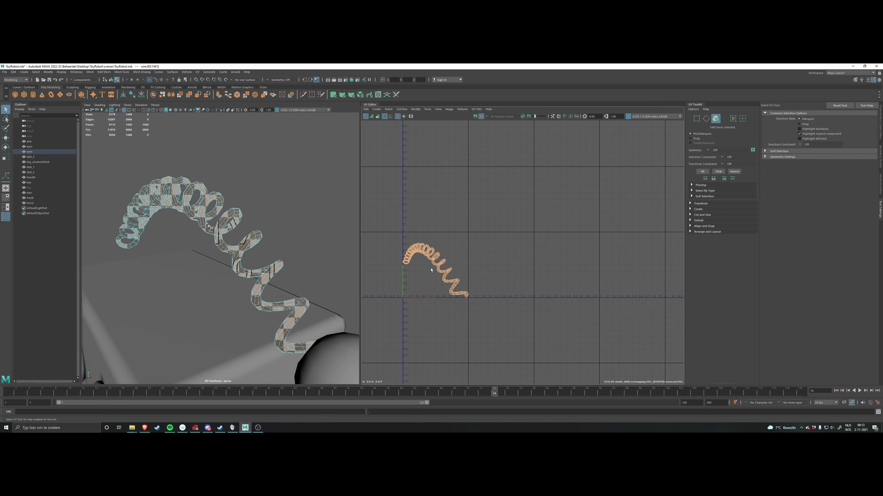
Step: Examine the wire's projected UV shell and view the coil from both sides of the head
scroll(431, 270, up, 3)
scroll(410, 271, up, 4)
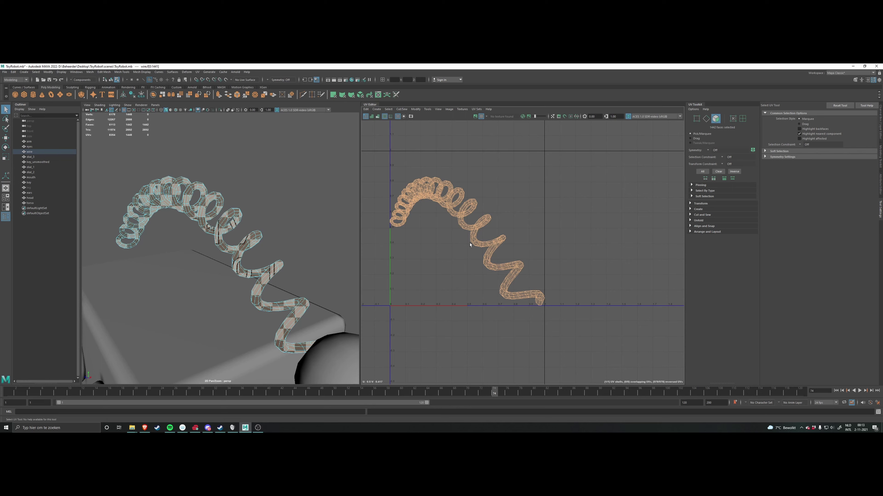
scroll(219, 236, down, 4)
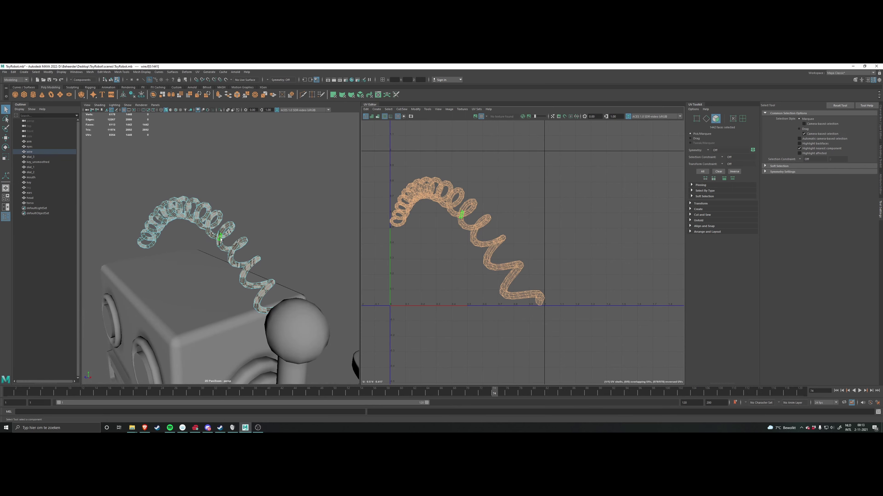
alt+drag(219, 238, 279, 212)
alt+drag(173, 268, 319, 181)
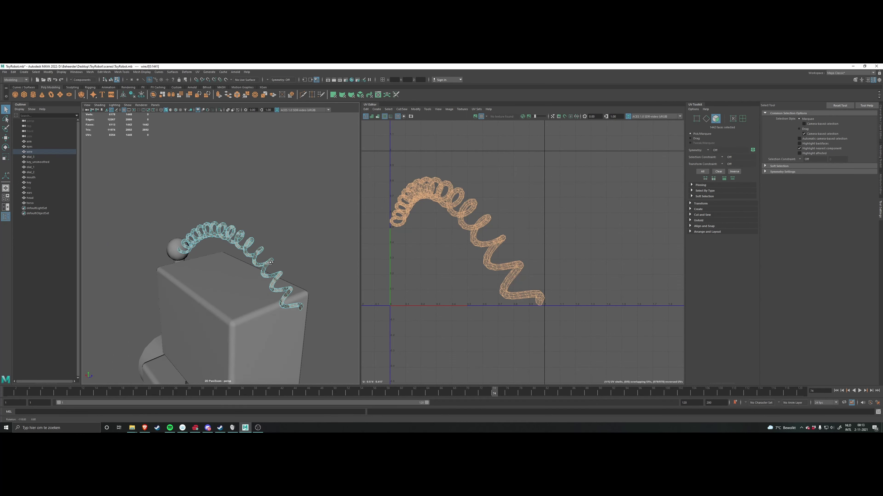
Step: Reproject the coiled wire's UVs with a camera-based projection from the current view, and check the coil's checker pattern
click(377, 110)
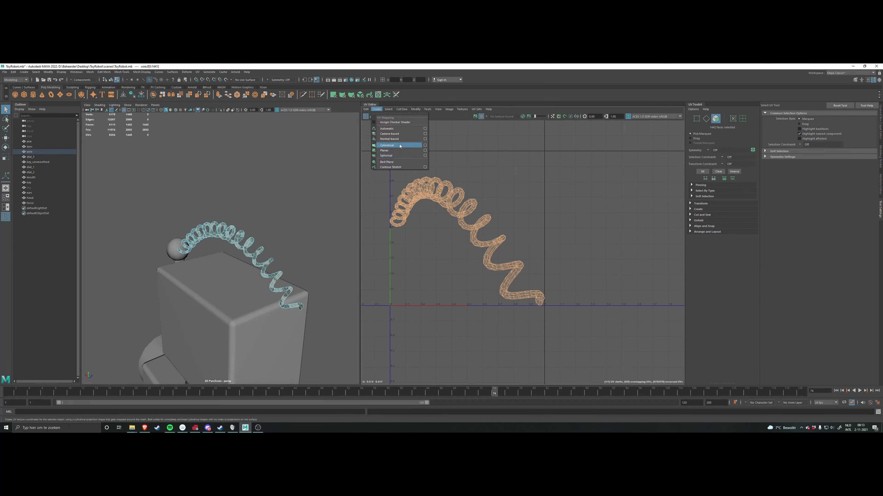
click(391, 134)
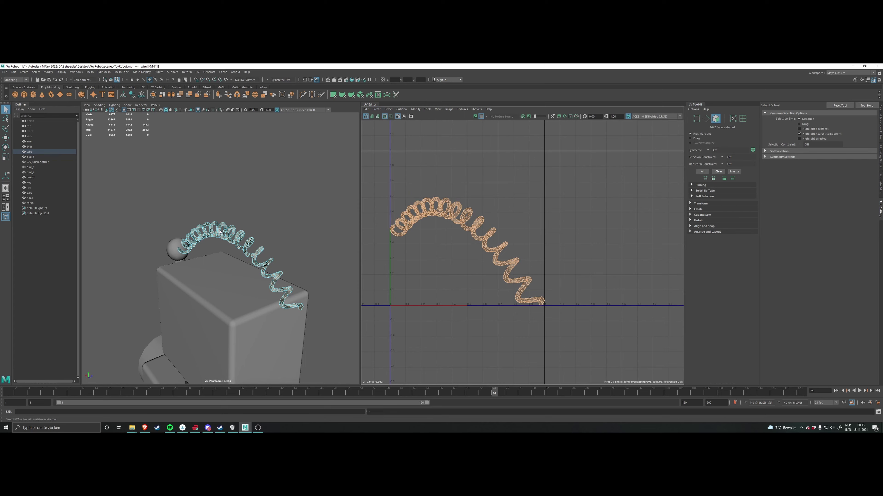
alt+middle_drag(560, 278, 547, 274)
alt+middle_drag(486, 269, 453, 274)
alt+middle_drag(371, 259, 457, 253)
scroll(249, 268, up, 5)
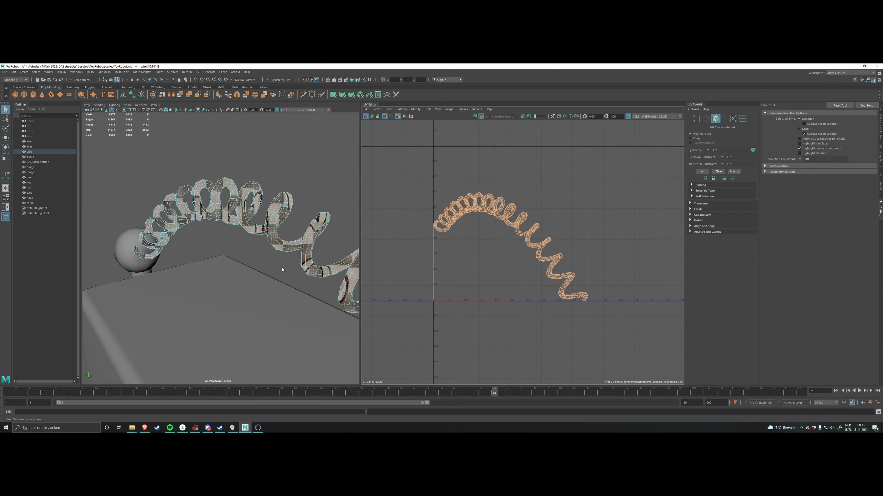
scroll(477, 232, down, 1)
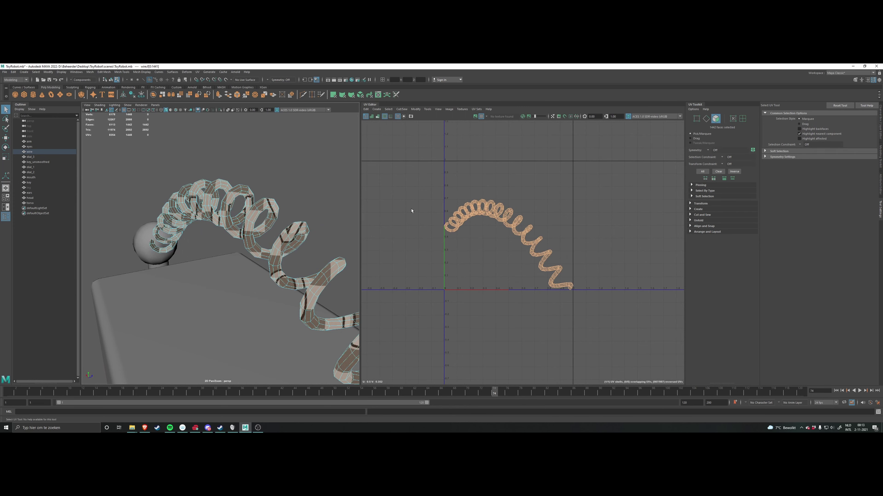
Step: Select all UVs of the wire's projected shell, unitize them, and check the texture on the coil's faces
right_drag(413, 211, 429, 205)
drag(416, 157, 633, 330)
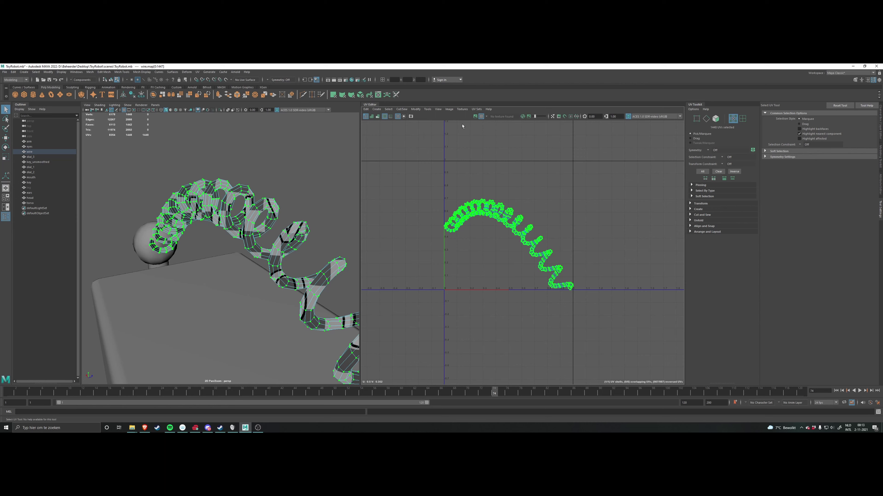
click(415, 109)
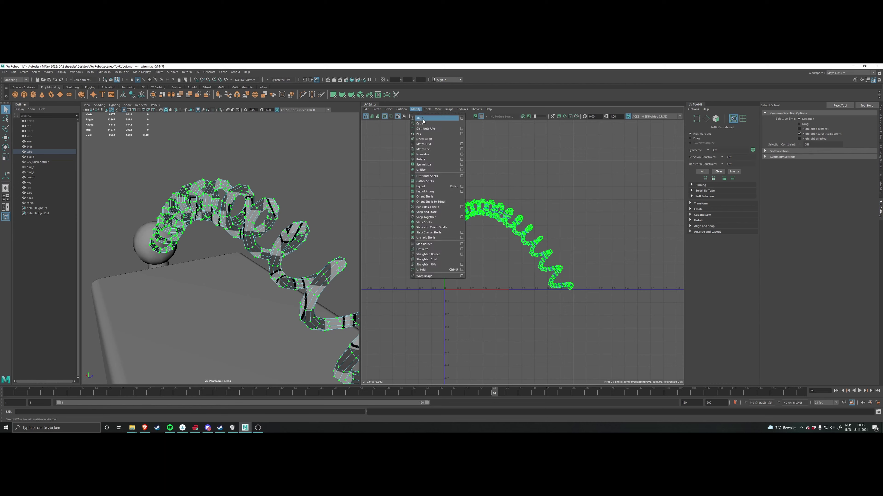
click(433, 169)
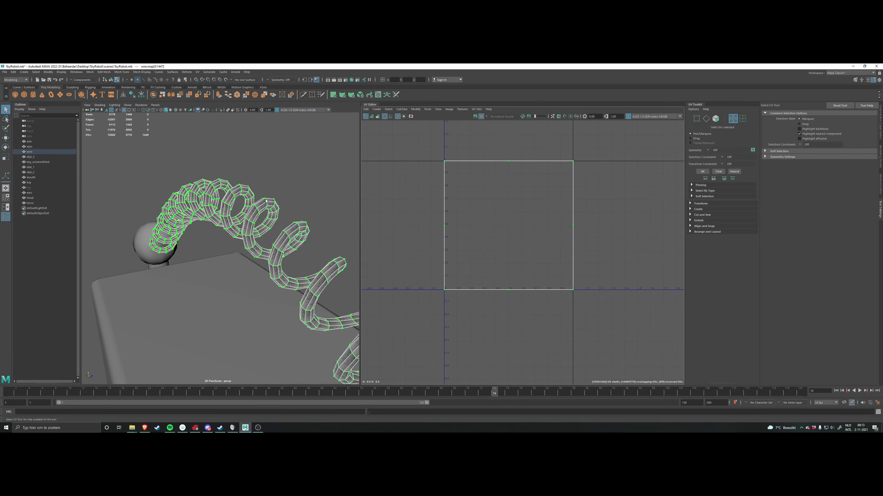
scroll(265, 201, up, 6)
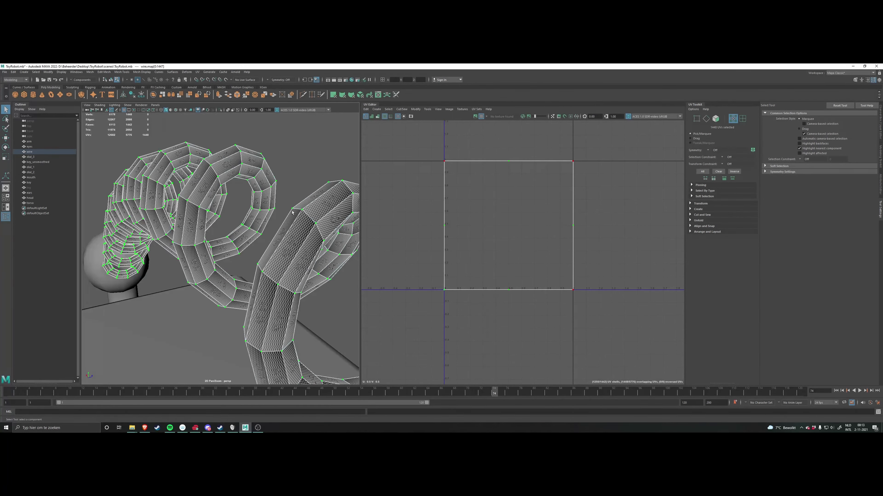
scroll(222, 190, down, 2)
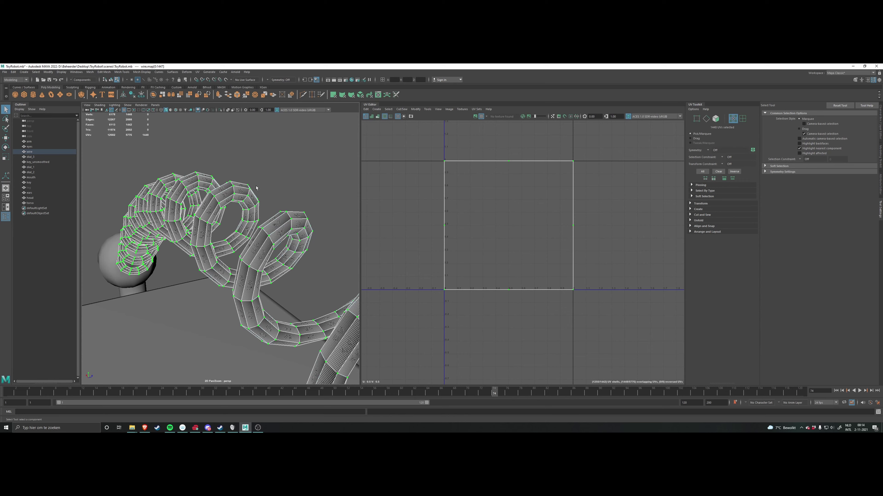
scroll(264, 205, down, 6)
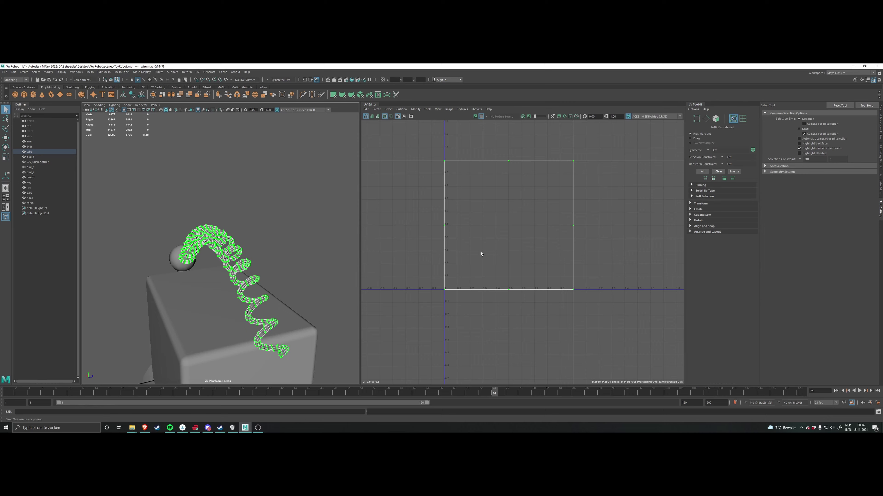
Step: Select a lengthwise edge loop running along the coiled wire
scroll(257, 239, down, 3)
mouse_move(260, 253)
alt+mouse_down()
mouse_move(257, 240)
mouse_move(263, 250)
alt+mouse_up()
scroll(258, 243, up, 6)
alt+middle_drag(264, 250, 243, 277)
alt+drag(243, 276, 231, 256)
right_click(229, 252)
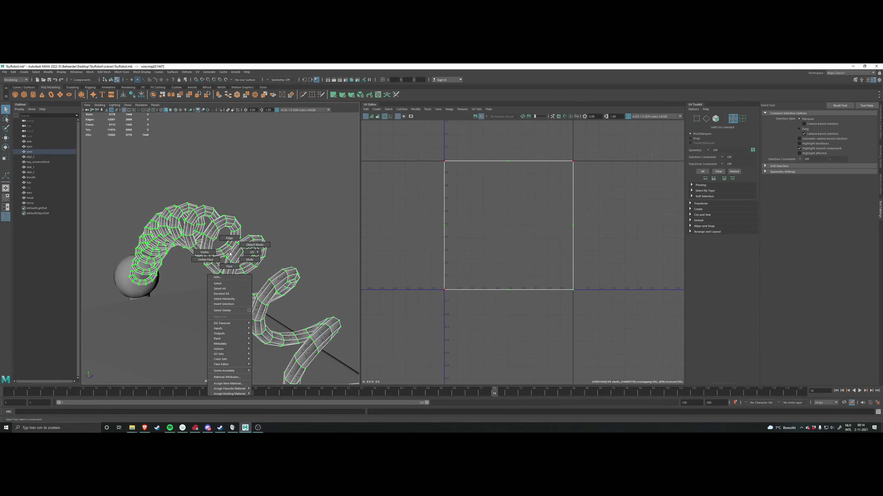
right_drag(229, 254, 230, 238)
alt+drag(234, 255, 274, 283)
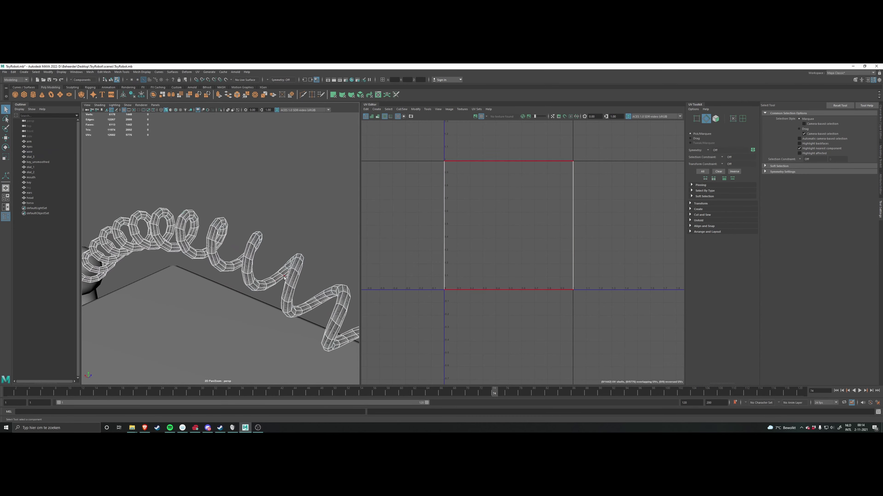
double_click(273, 284)
alt+drag(272, 284, 181, 250)
scroll(254, 279, down, 4)
scroll(249, 298, down, 3)
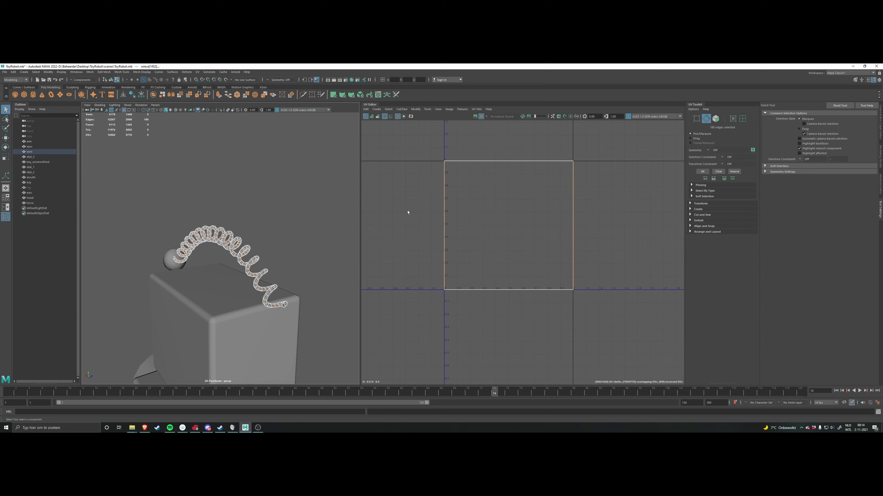
Step: Convert the lengthwise edge selection to UVs and inspect the selected UVs along the coil
ctrl+right_click(395, 218)
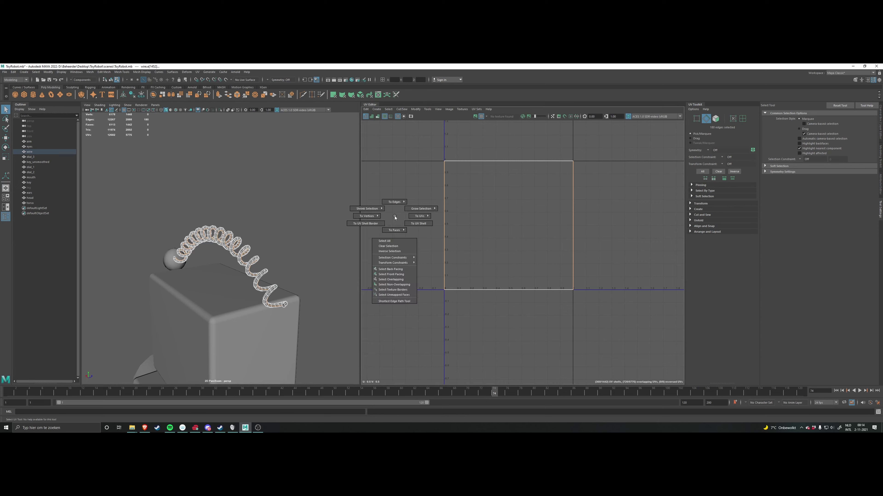
ctrl+right_drag(394, 218, 429, 218)
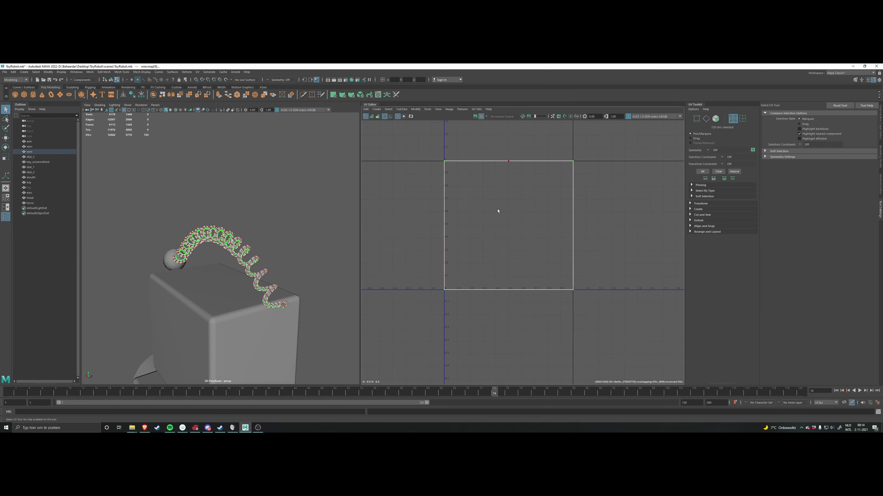
key(q)
scroll(256, 226, up, 4)
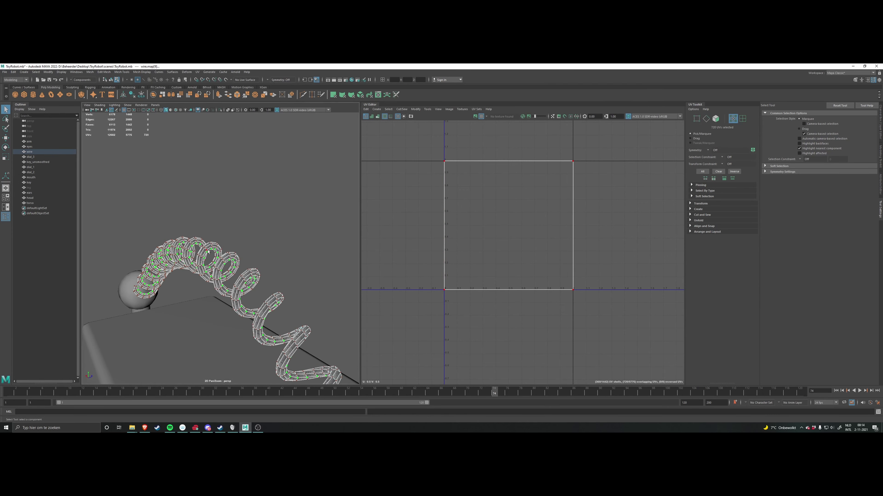
scroll(208, 252, up, 3)
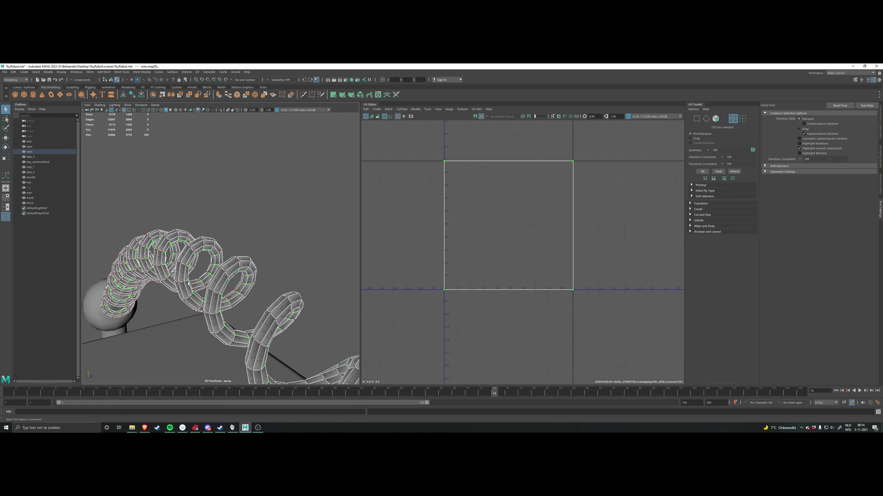
scroll(209, 239, down, 3)
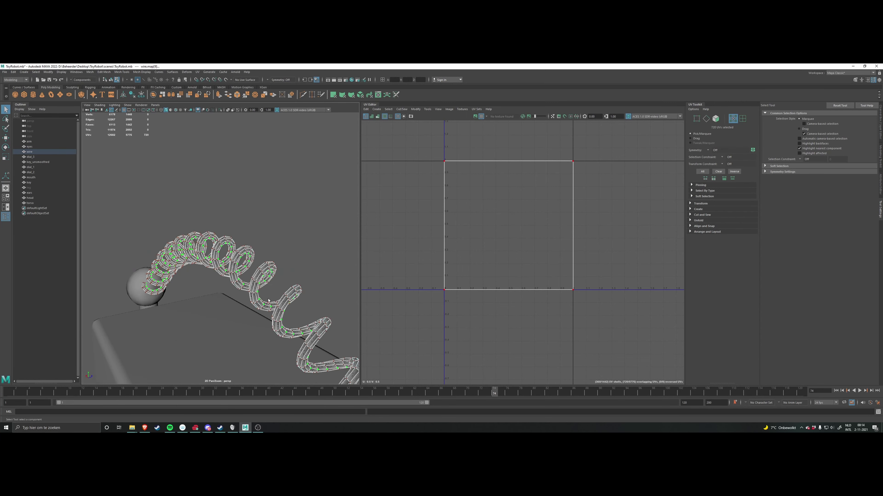
scroll(219, 233, down, 2)
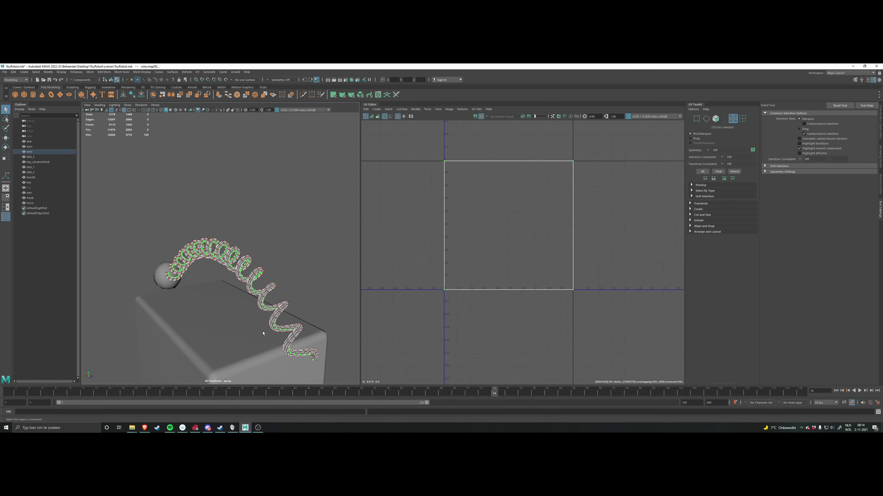
alt+middle_drag(502, 282, 476, 279)
scroll(481, 222, down, 2)
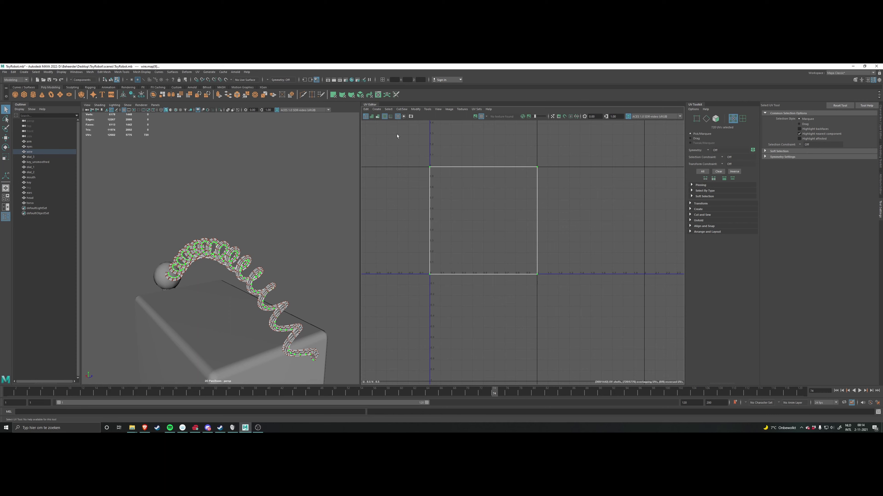
Step: Select the wire's unitized UVs and stitch them together, A to B, into one long straight strip
drag(445, 186, 598, 316)
scroll(291, 254, up, 1)
alt+drag(293, 253, 271, 245)
scroll(300, 238, up, 2)
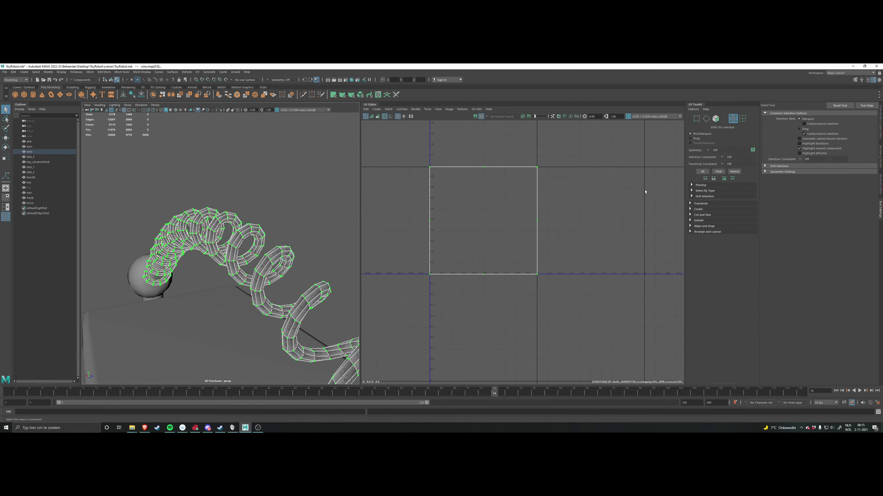
shift+right_click(565, 219)
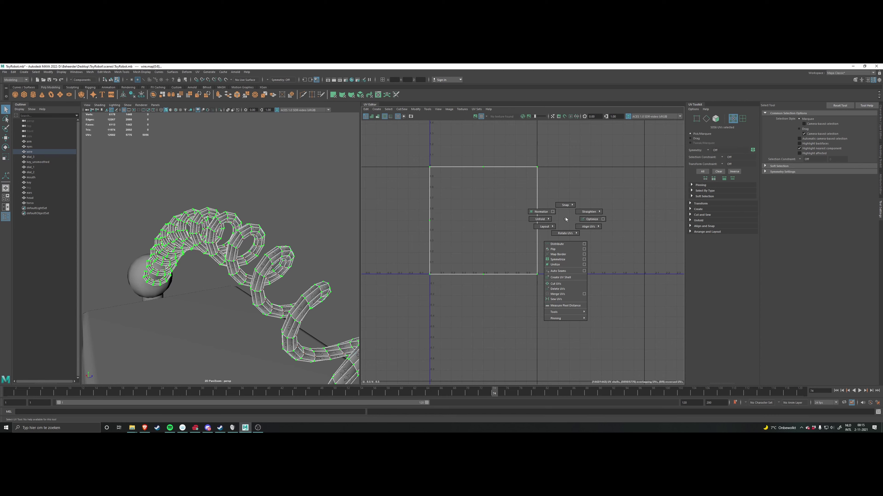
shift+right_drag(565, 219, 592, 220)
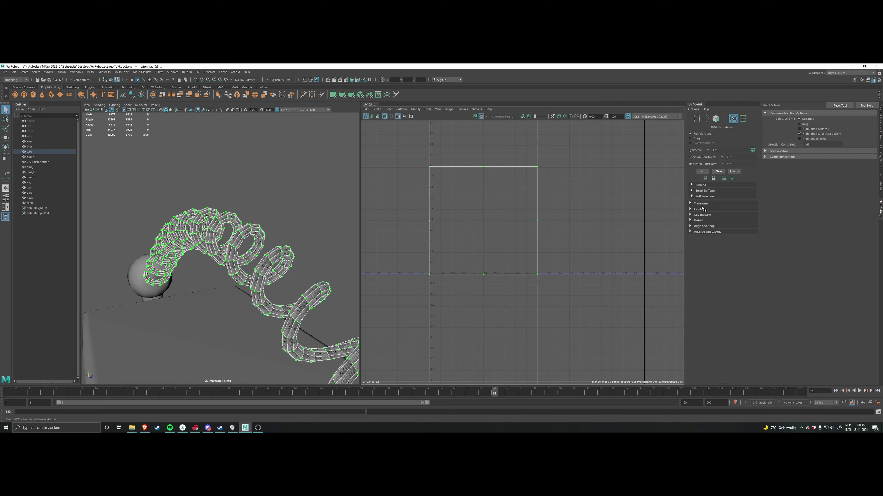
click(690, 215)
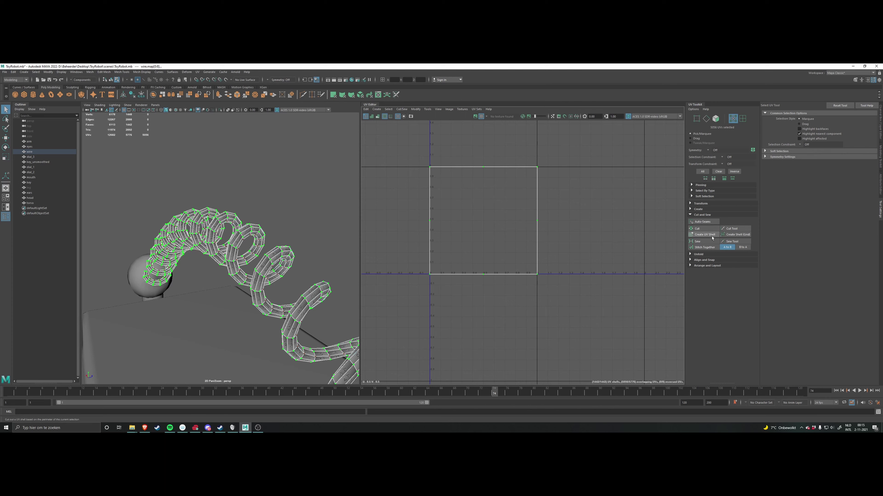
click(702, 247)
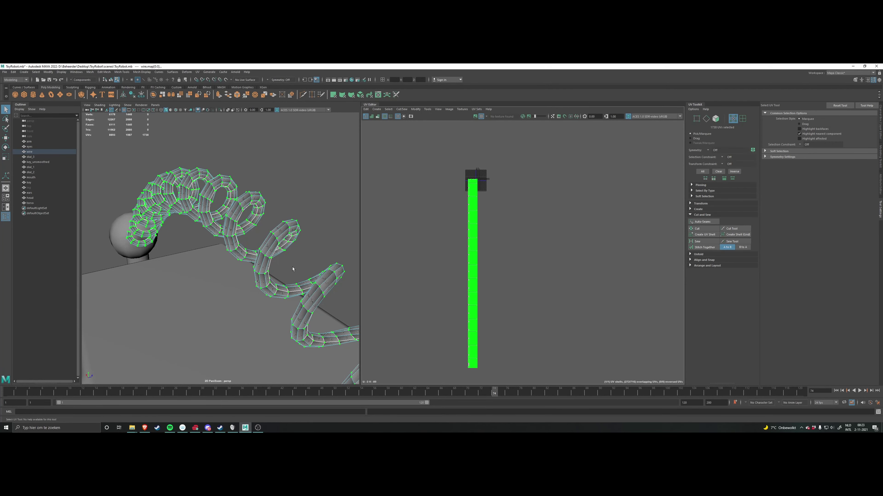
Step: Examine the wire's UV seam and checker texture along the coil and up close at its open end
scroll(293, 270, down, 6)
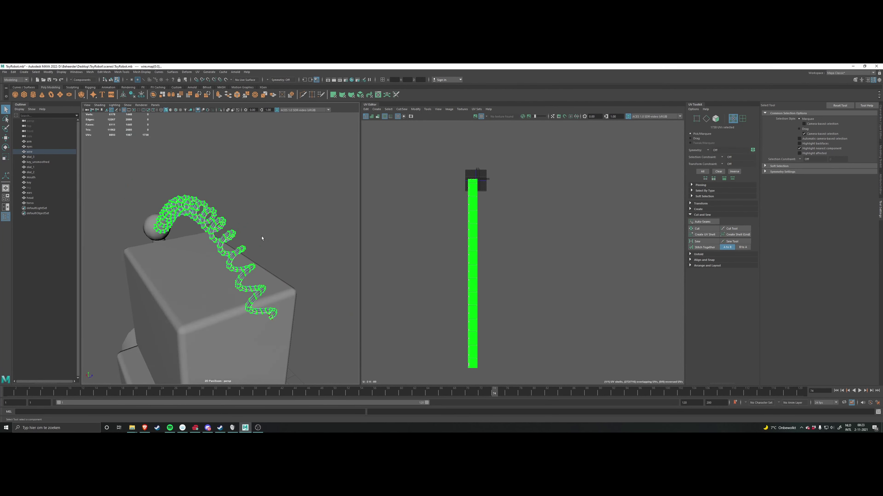
alt+drag(264, 239, 316, 257)
scroll(256, 280, up, 6)
alt+middle_drag(316, 256, 289, 265)
alt+drag(301, 267, 253, 269)
scroll(292, 251, up, 3)
scroll(260, 265, up, 6)
alt+middle_drag(296, 245, 276, 245)
scroll(276, 244, down, 10)
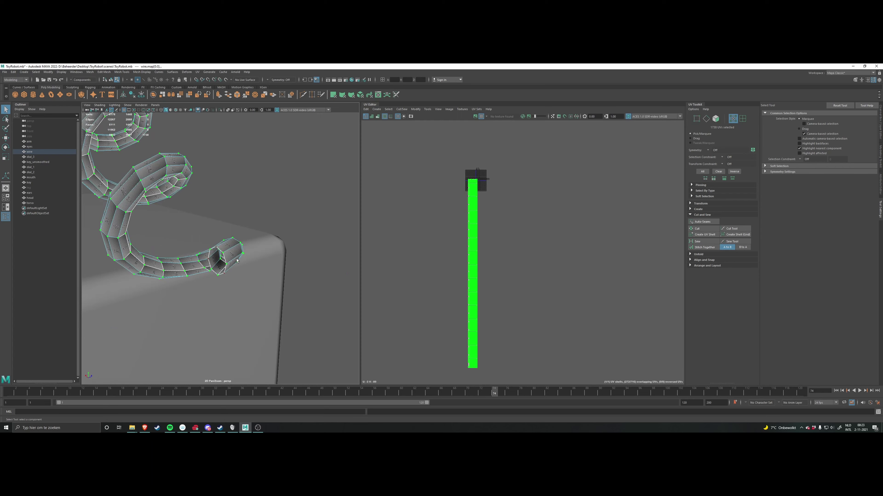
scroll(116, 205, down, 10)
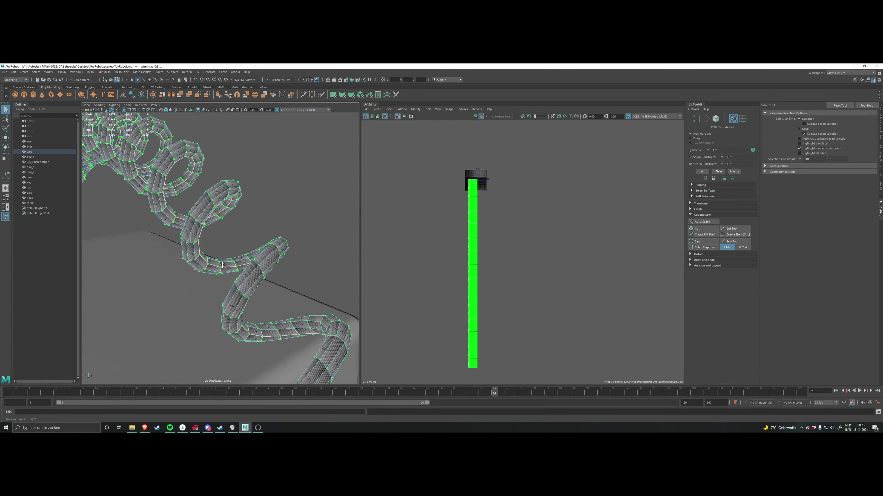
alt+drag(243, 274, 215, 258)
scroll(215, 258, down, 3)
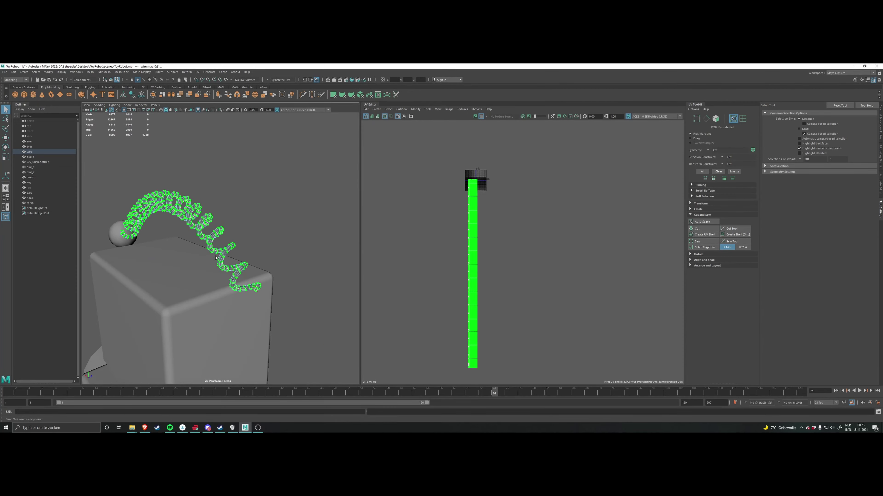
scroll(230, 290, up, 10)
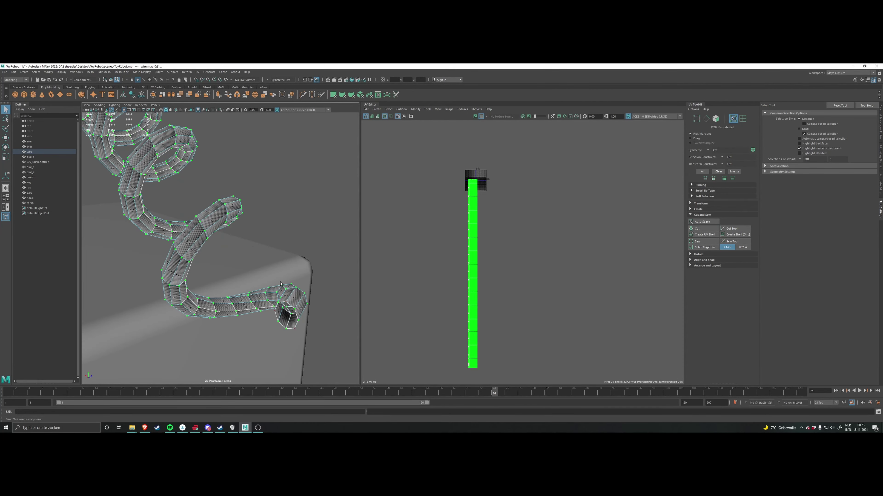
alt+middle_drag(286, 279, 236, 249)
scroll(236, 249, up, 4)
scroll(236, 249, down, 7)
scroll(235, 250, up, 7)
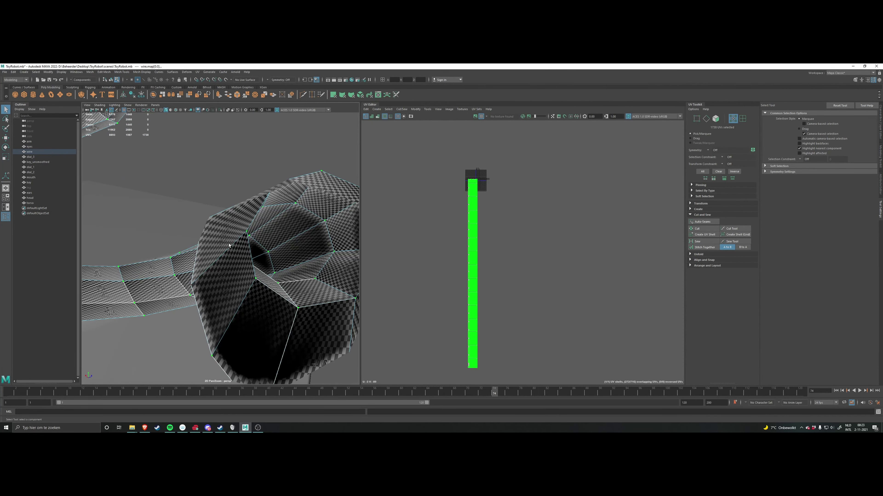
scroll(236, 250, down, 6)
alt+drag(236, 249, 247, 258)
alt+middle_drag(306, 265, 187, 236)
alt+middle_drag(272, 288, 236, 265)
scroll(237, 265, up, 6)
alt+middle_drag(272, 330, 244, 276)
scroll(244, 276, down, 6)
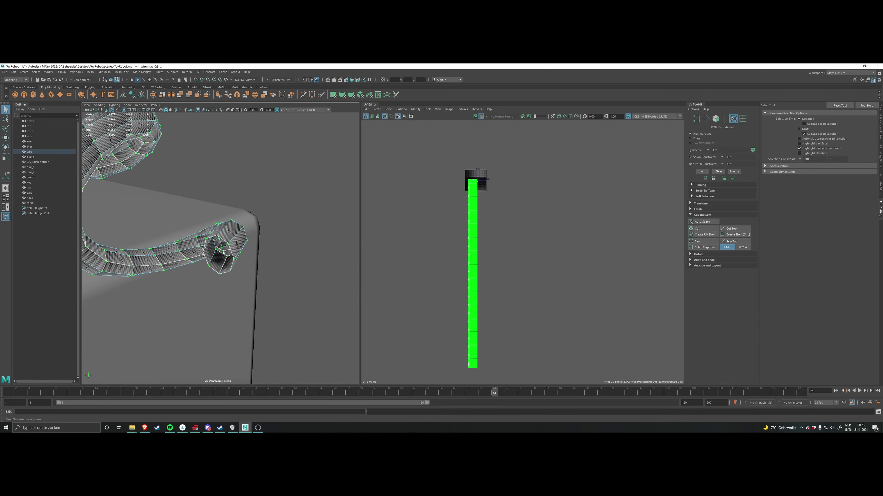
Step: Select one edge on the rim of the wire's open end and locate it on the UV strip
right_drag(226, 237, 226, 222)
click(233, 256)
mouse_move(234, 256)
alt+mouse_down()
mouse_move(225, 244)
mouse_move(245, 254)
mouse_move(327, 235)
mouse_move(232, 253)
mouse_move(238, 269)
mouse_move(212, 267)
mouse_move(223, 252)
alt+mouse_up()
key(f)
scroll(239, 252, down, 6)
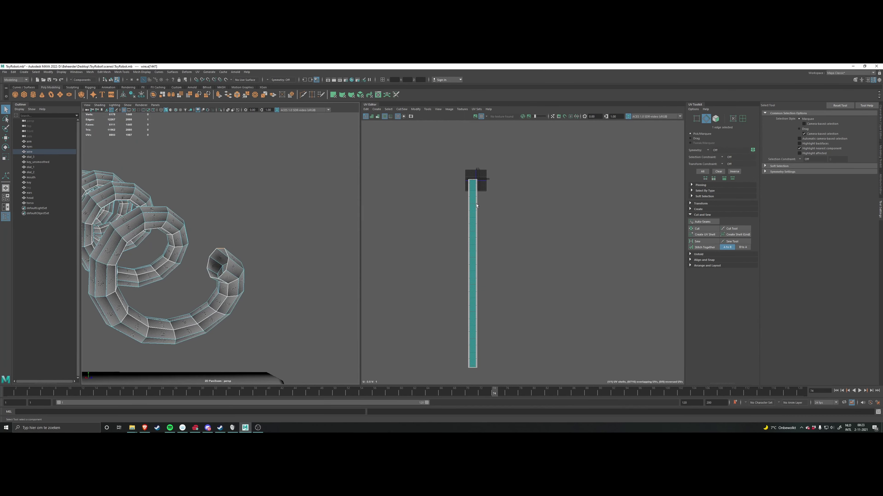
alt+middle_drag(476, 206, 471, 241)
scroll(455, 212, up, 4)
scroll(489, 220, down, 5)
scroll(487, 223, up, 8)
scroll(491, 235, up, 2)
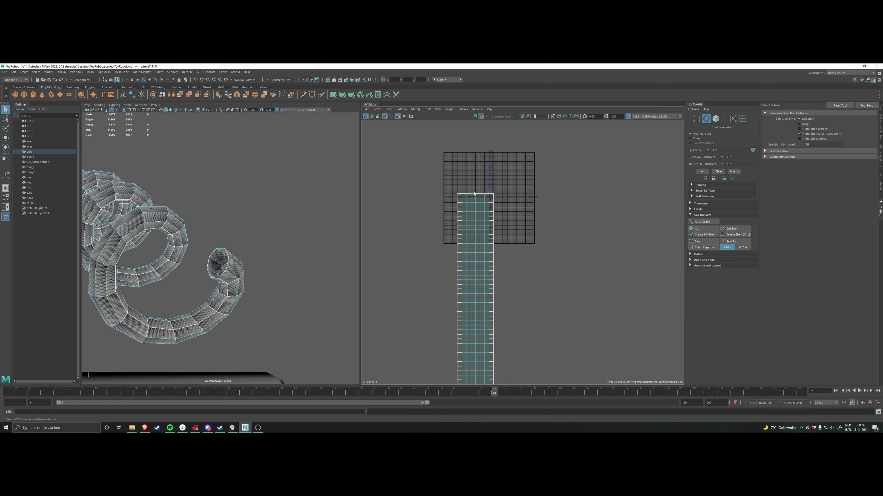
scroll(459, 200, up, 6)
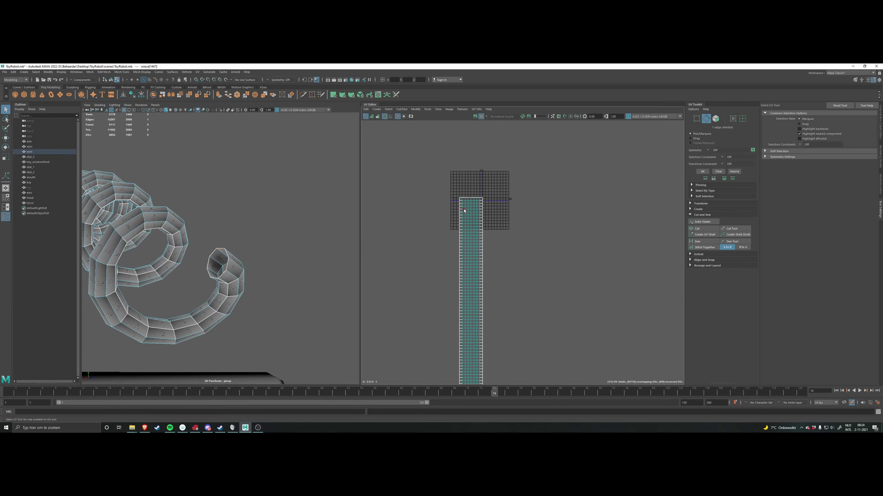
Step: Examine the white border edges at the upper end of the wire's UV strip and match them to the model
scroll(449, 270, down, 5)
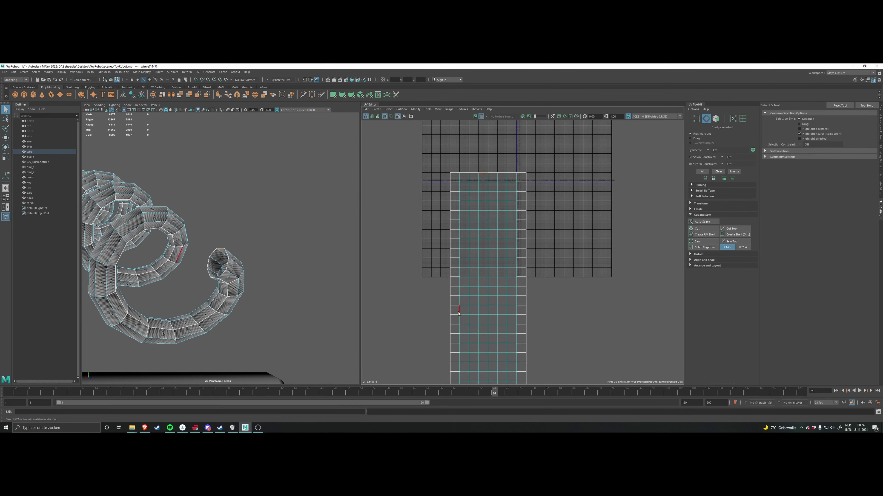
scroll(463, 215, up, 4)
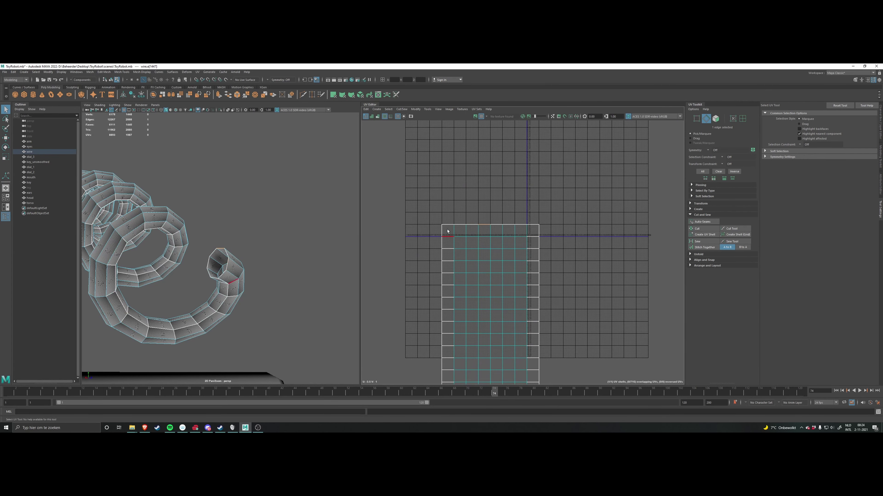
scroll(462, 209, down, 3)
scroll(462, 209, down, 6)
scroll(467, 237, up, 2)
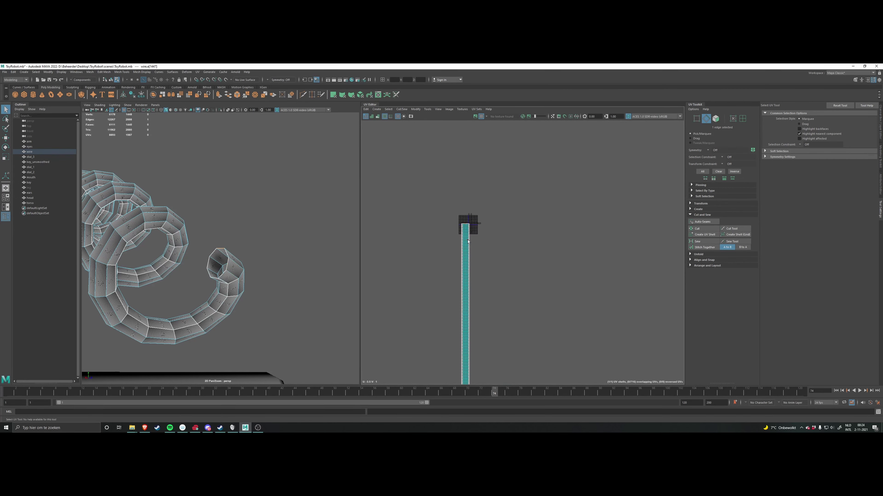
scroll(464, 209, down, 2)
scroll(460, 190, up, 4)
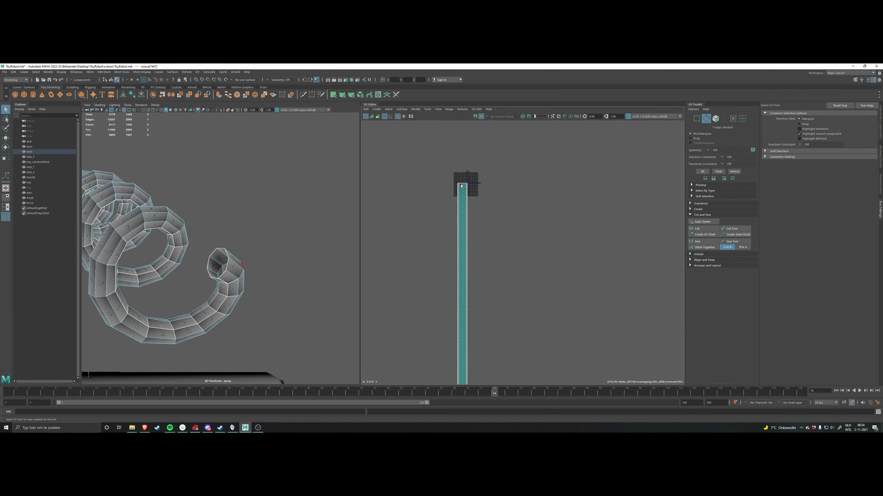
scroll(461, 189, up, 5)
Step: Select the unsewn crosswise edges along the full length of the UV strip's left outer column, from the upper to the lower end
mouse_move(419, 170)
right_down()
mouse_move(419, 155)
mouse_move(406, 161)
mouse_move(418, 155)
right_up()
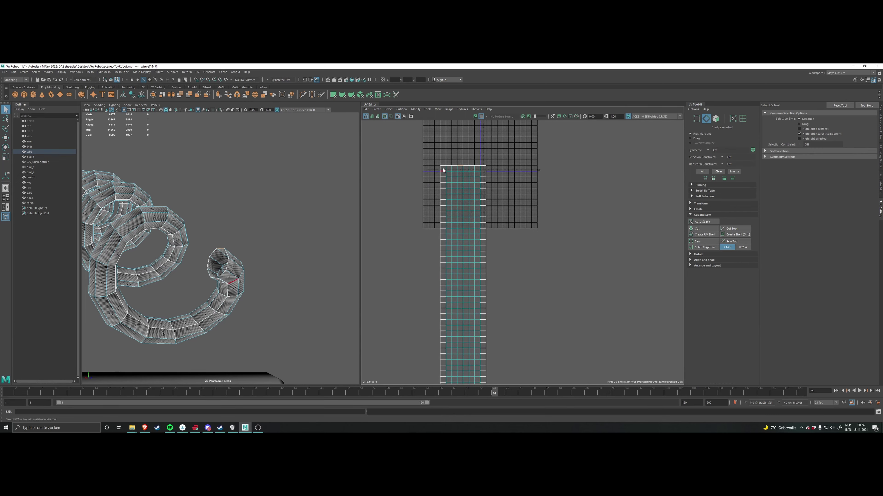
drag(442, 397, 443, 397)
alt+middle_drag(448, 352, 441, 196)
alt+middle_drag(439, 313, 438, 272)
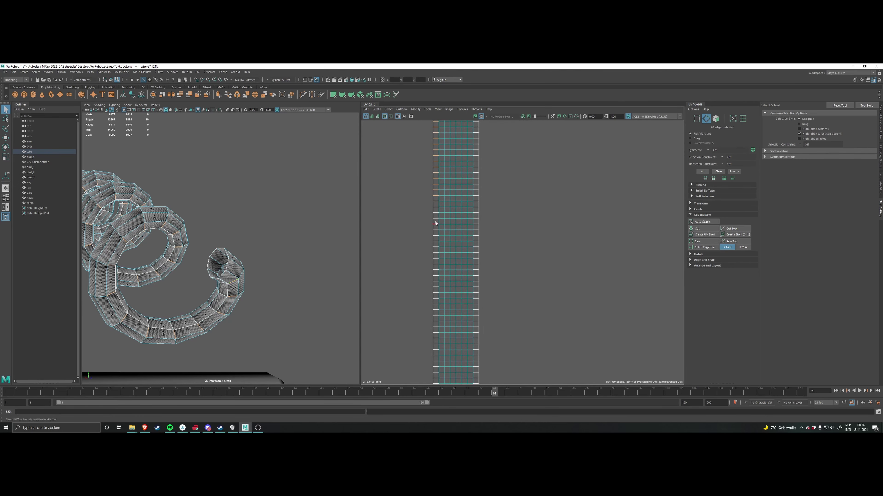
shift+drag(444, 285, 436, 371)
shift+drag(436, 195, 437, 360)
alt+middle_drag(453, 349, 451, 183)
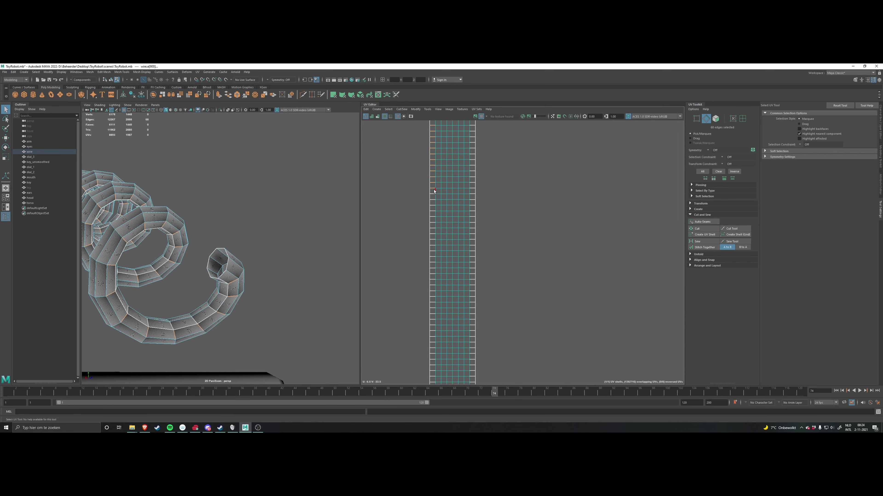
shift+drag(434, 238, 434, 373)
mouse_move(458, 348)
alt+middle_down()
mouse_move(470, 272)
mouse_move(463, 211)
alt+middle_up()
alt+middle_drag(468, 274, 465, 213)
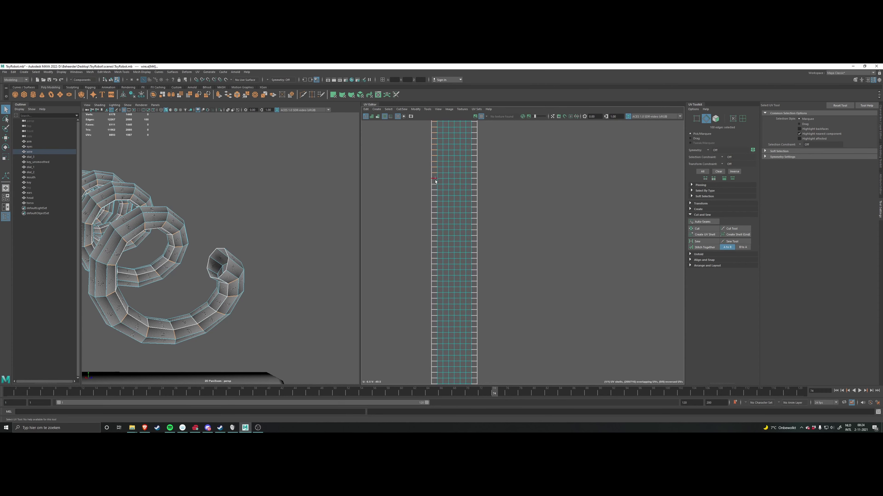
shift+drag(436, 324, 434, 359)
alt+middle_drag(456, 360, 456, 261)
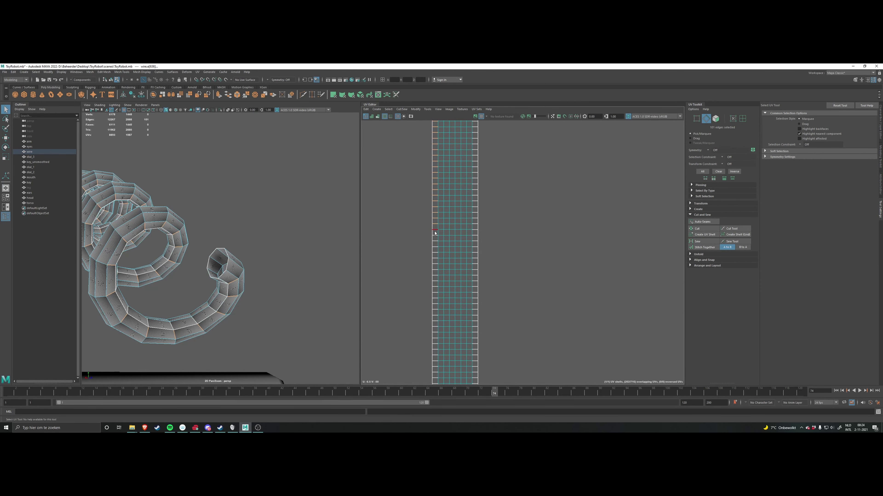
shift+drag(440, 352, 433, 377)
alt+middle_drag(460, 370, 463, 203)
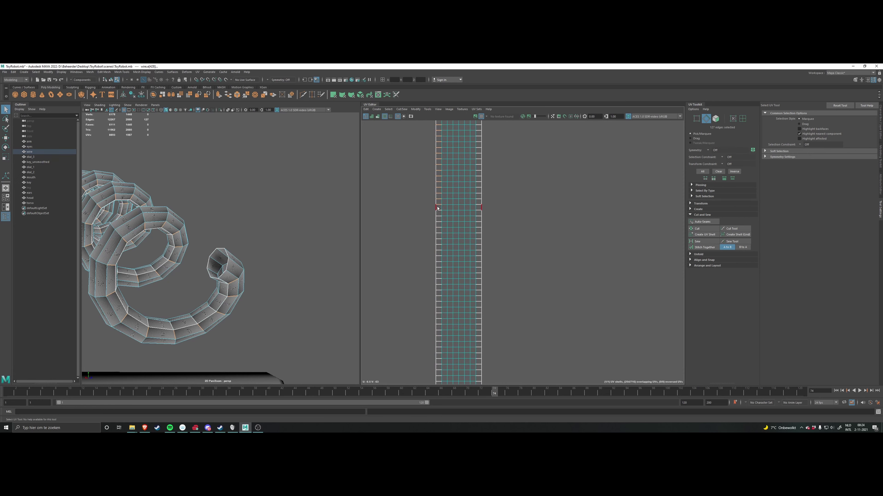
shift+drag(438, 209, 439, 381)
alt+middle_drag(461, 296, 461, 223)
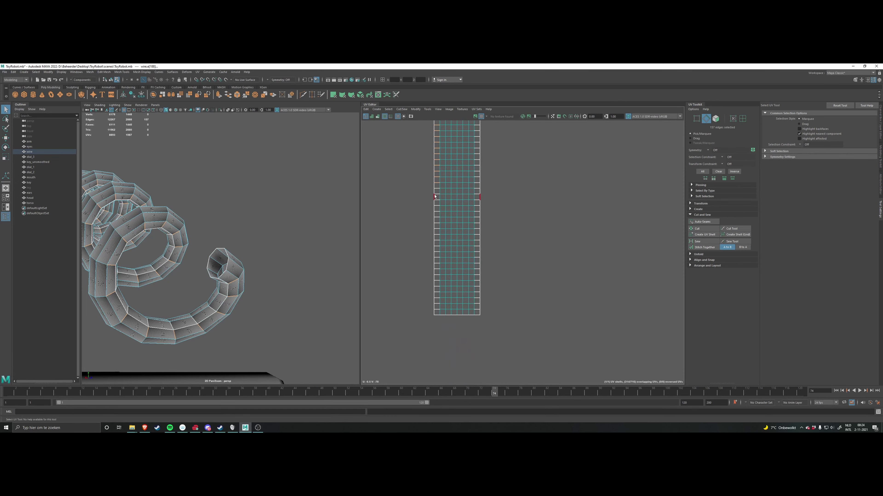
shift+drag(440, 273, 438, 314)
alt+middle_drag(482, 299, 472, 325)
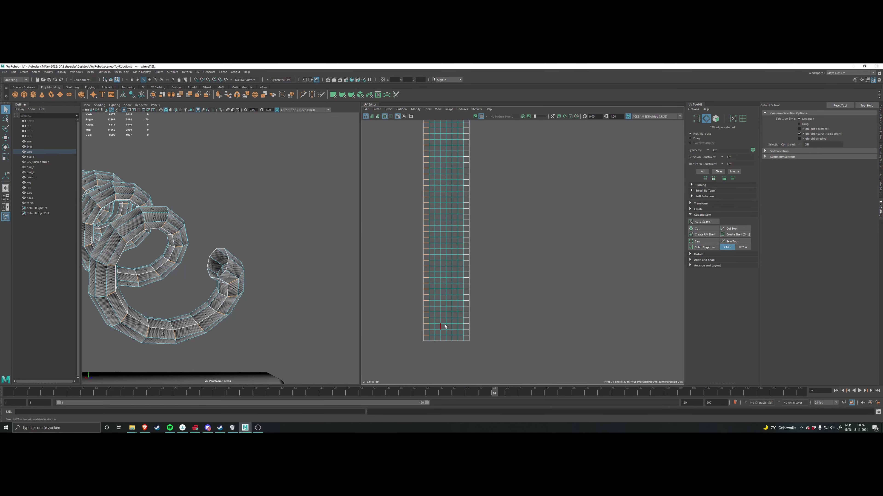
Step: Add the unsewn crosswise edges along the full length of the UV strip's right outer column to the selection
shift+drag(466, 340, 467, 124)
alt+middle_drag(467, 257, 461, 307)
shift+drag(454, 365, 457, 135)
alt+middle_drag(456, 137, 462, 302)
alt+middle_drag(468, 258, 463, 306)
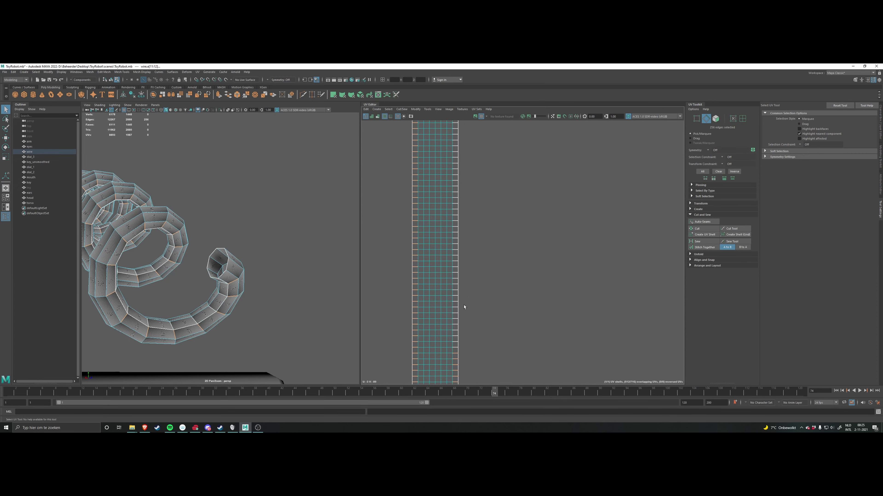
drag(455, 350, 457, 129)
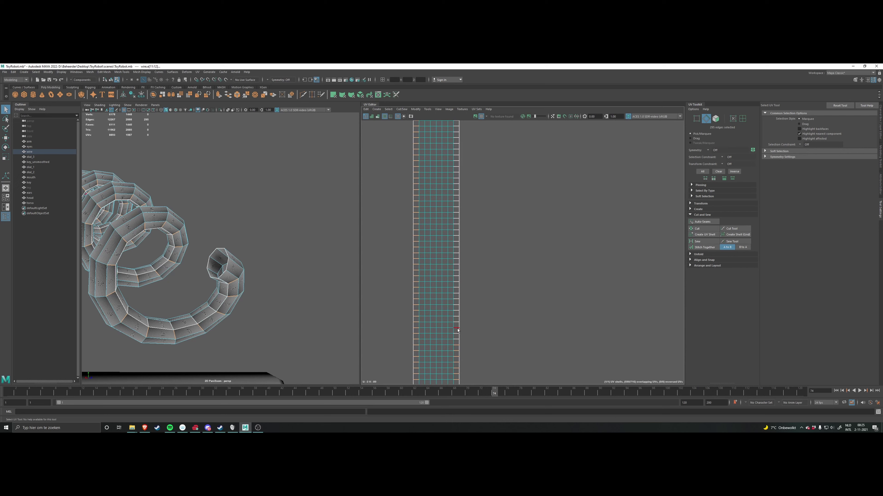
drag(456, 343, 455, 128)
alt+middle_drag(456, 160, 448, 251)
alt+middle_drag(452, 179, 459, 272)
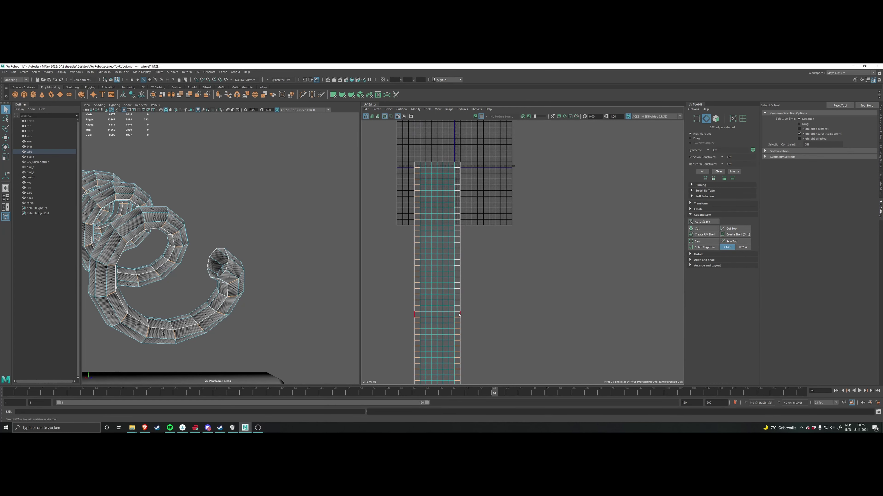
drag(459, 314, 457, 275)
shift+drag(457, 166, 456, 166)
Step: Sew the selected crosswise edges on both sides of the wire's UV strip and clear the selection
scroll(499, 264, down, 3)
alt+middle_drag(500, 310, 494, 226)
alt+middle_drag(496, 341, 501, 240)
scroll(501, 278, down, 3)
alt+middle_drag(576, 142, 641, 251)
scroll(573, 261, up, 3)
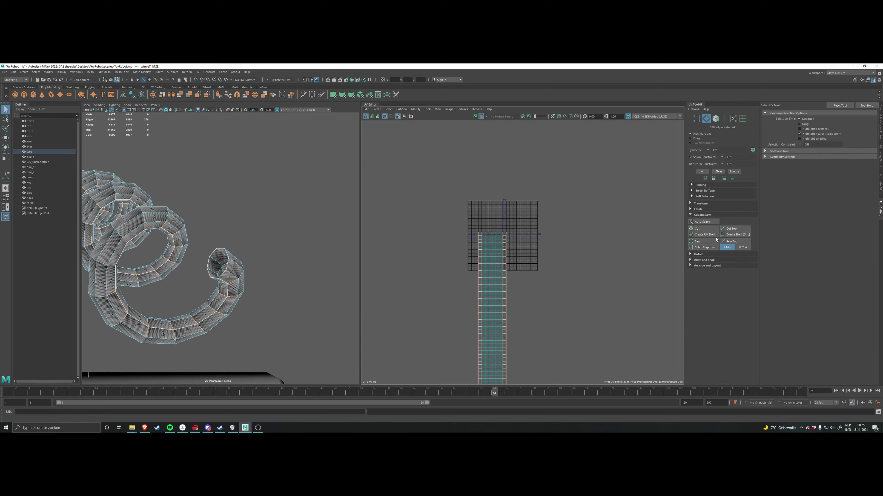
click(698, 242)
key(w)
scroll(521, 239, up, 2)
click(521, 240)
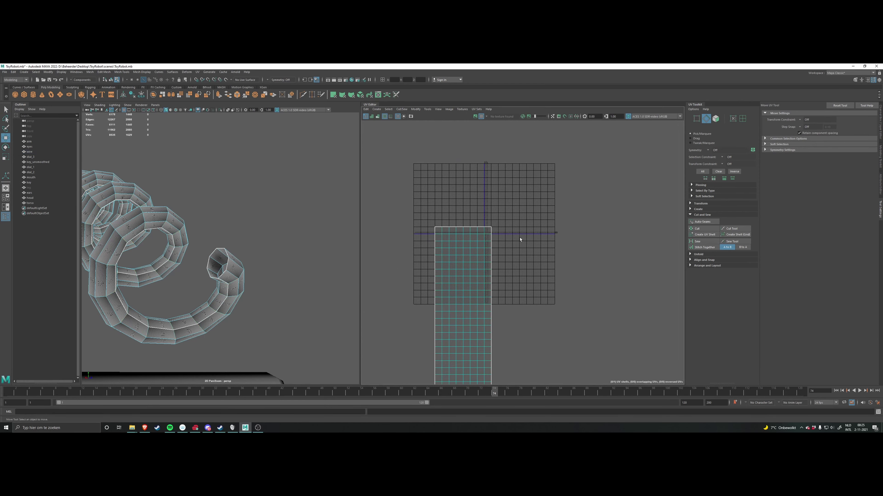
Step: Select the wire's entire UV shell, scale it down uniformly and move it onto the UV grid
scroll(487, 240, down, 4)
alt+drag(246, 270, 310, 257)
scroll(499, 241, down, 5)
right_drag(519, 259, 497, 259)
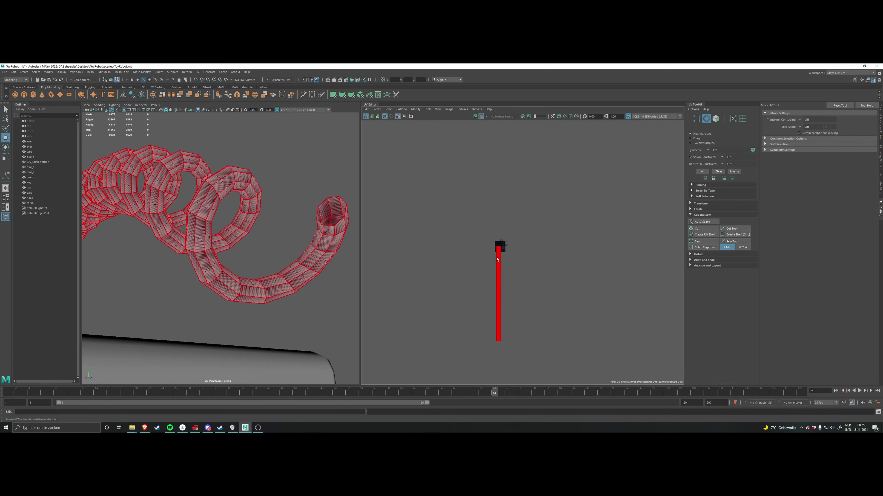
click(497, 259)
key(r)
middle_drag(485, 337, 453, 393)
key(w)
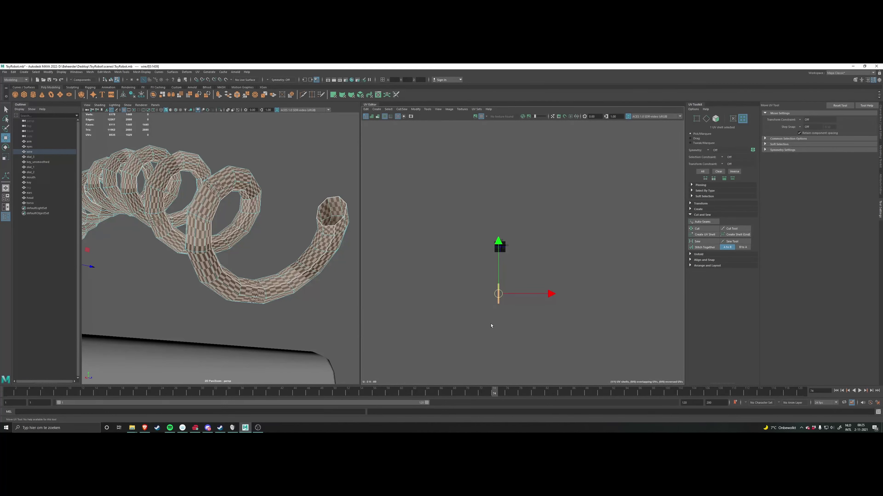
drag(498, 294, 504, 245)
scroll(504, 245, up, 5)
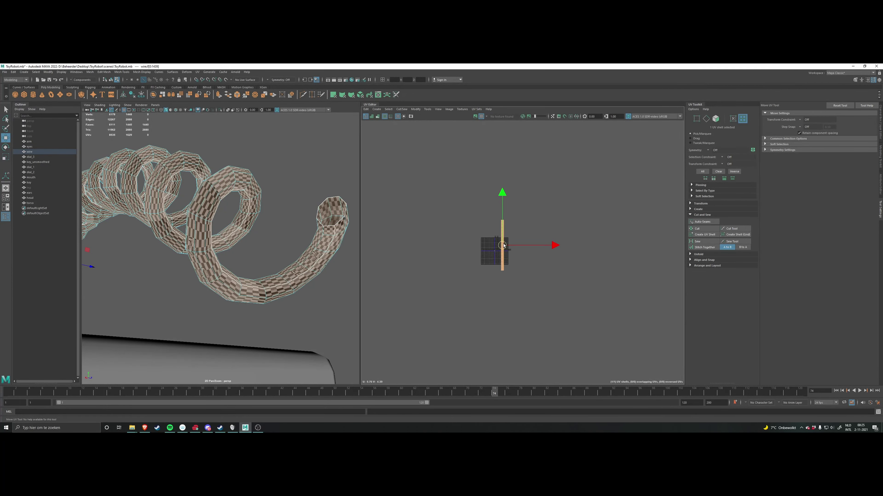
Step: Examine the checker texture on the coiled wire up close and compare it with the UV strip
scroll(503, 246, up, 8)
scroll(312, 274, down, 5)
alt+drag(311, 274, 283, 260)
scroll(296, 256, up, 5)
scroll(280, 256, down, 4)
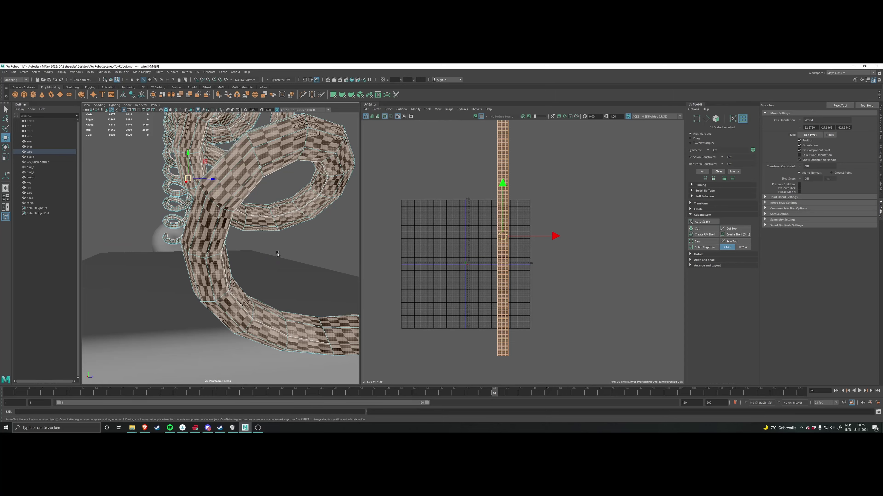
click(200, 257)
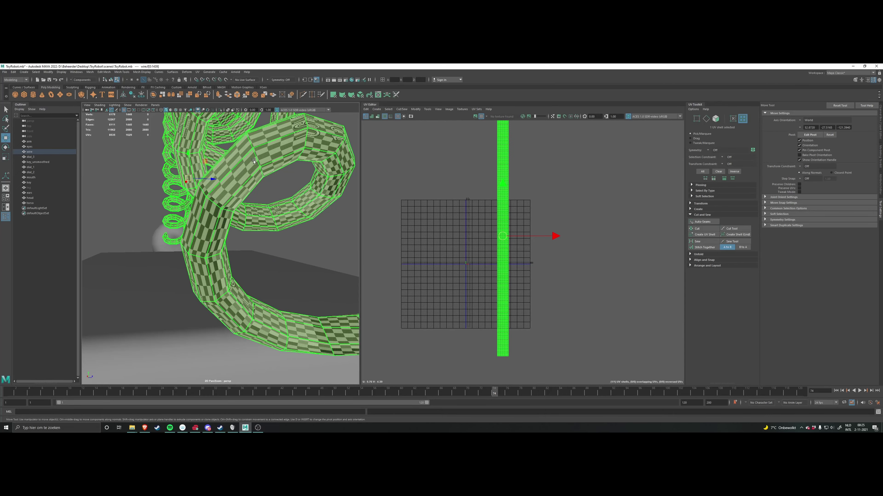
alt+drag(251, 169, 223, 228)
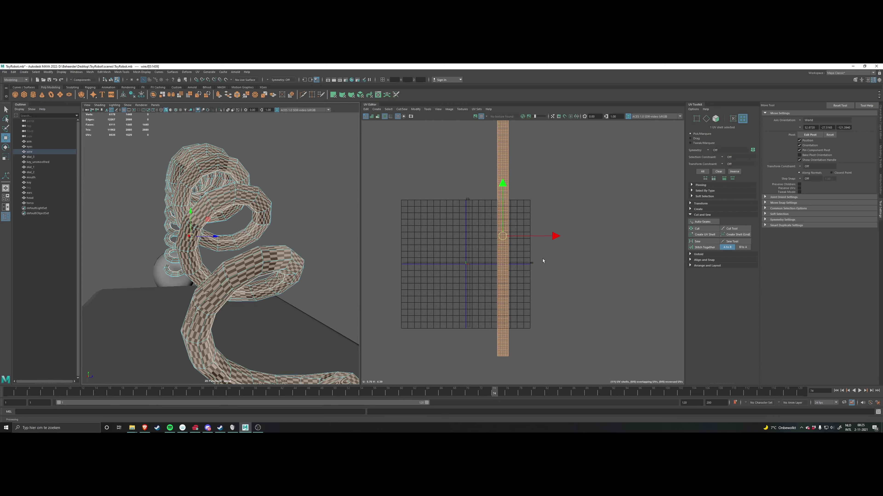
scroll(545, 262, down, 2)
alt+middle_drag(531, 256, 518, 283)
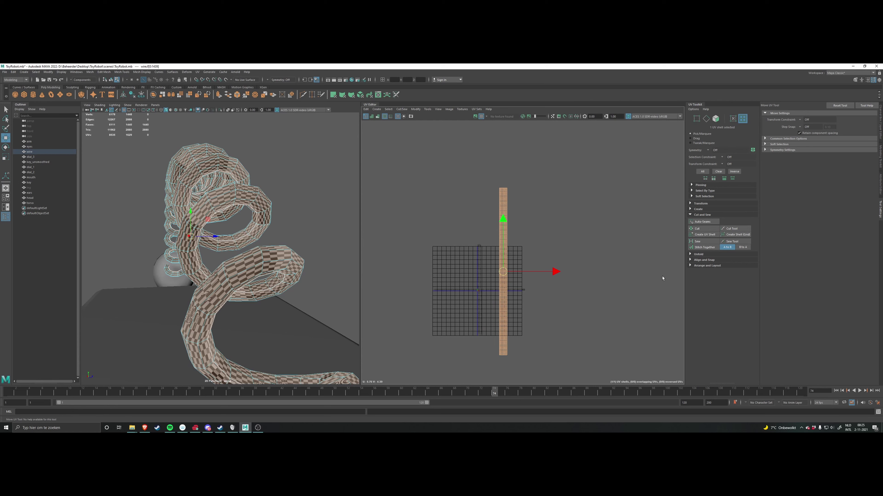
Step: Review the Unfold UVs options for the wire's shell and close them without applying
shift+right_click(533, 293)
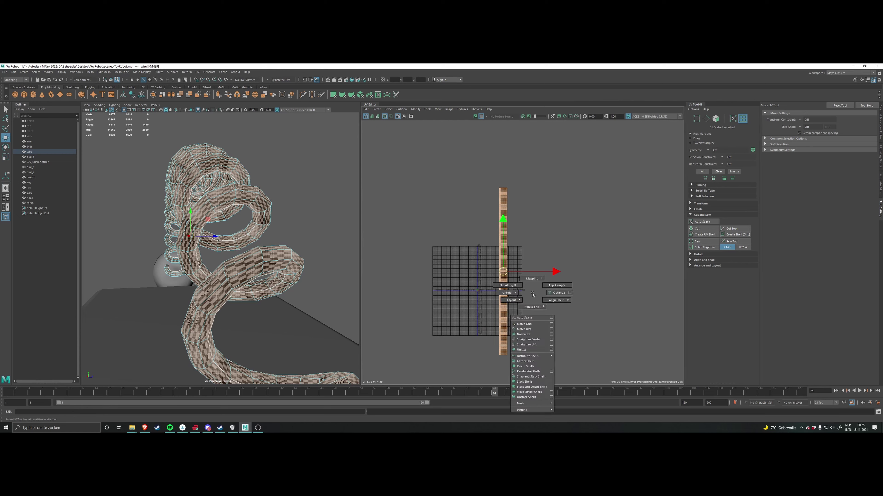
shift+right_drag(532, 294, 491, 293)
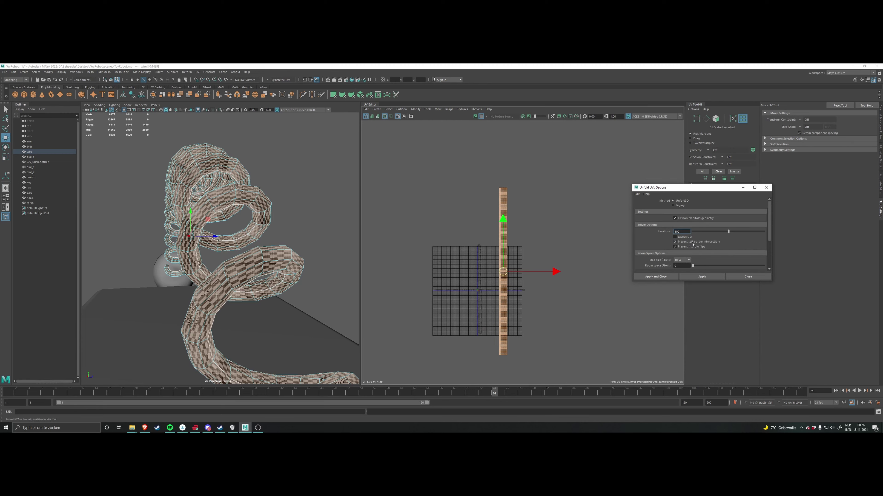
click(747, 277)
scroll(579, 319, up, 3)
alt+middle_drag(513, 292, 527, 311)
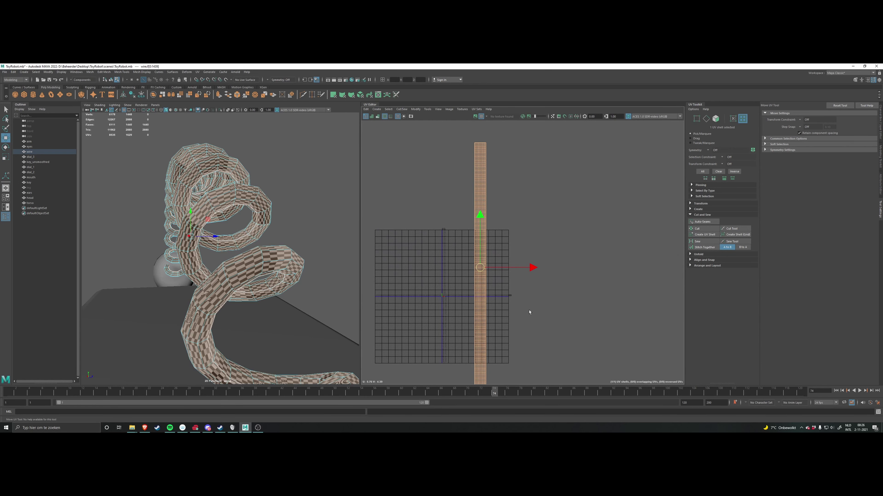
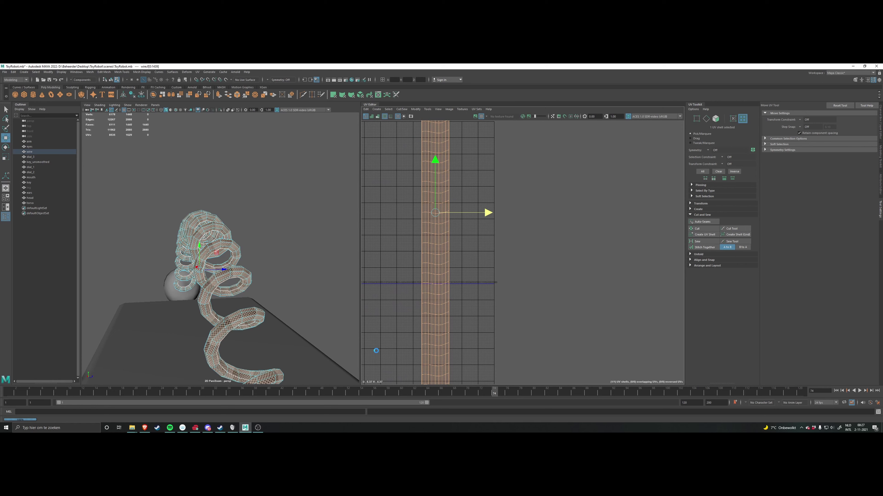
click(258, 429)
click(728, 312)
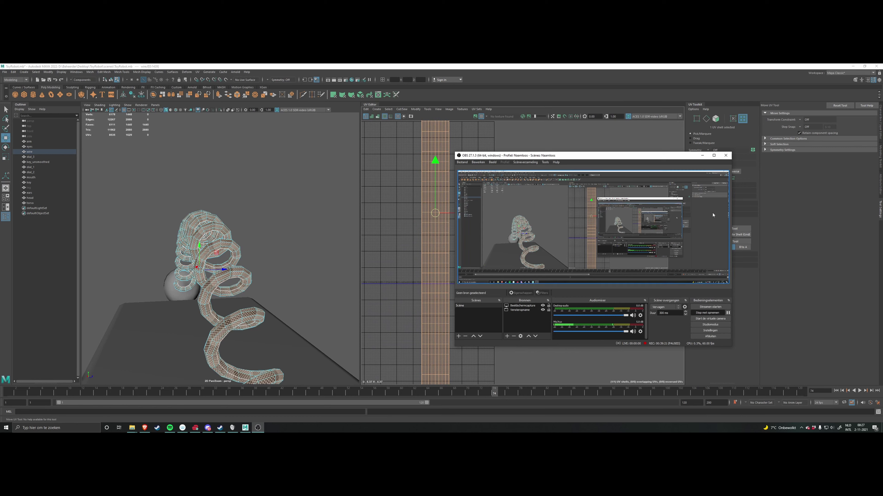
click(702, 155)
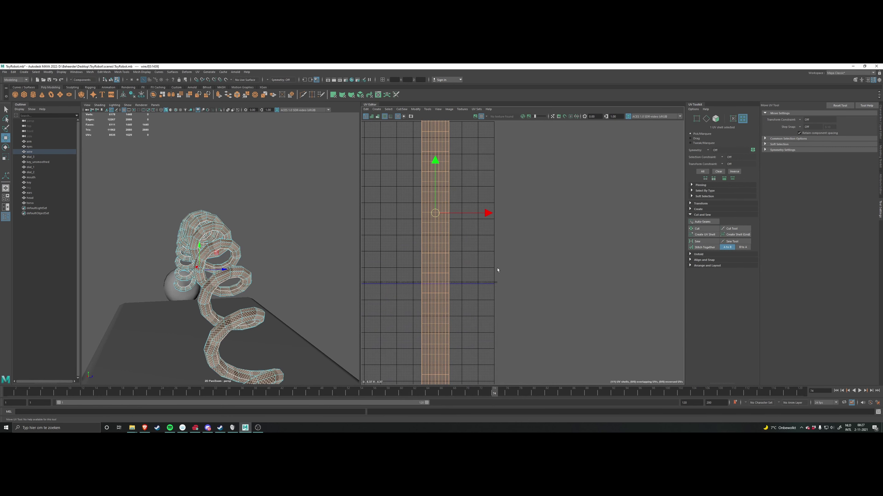
Step: Examine the wire's UV strip against the grid and its checker texture on the coil, up close and from afar
scroll(470, 257, down, 10)
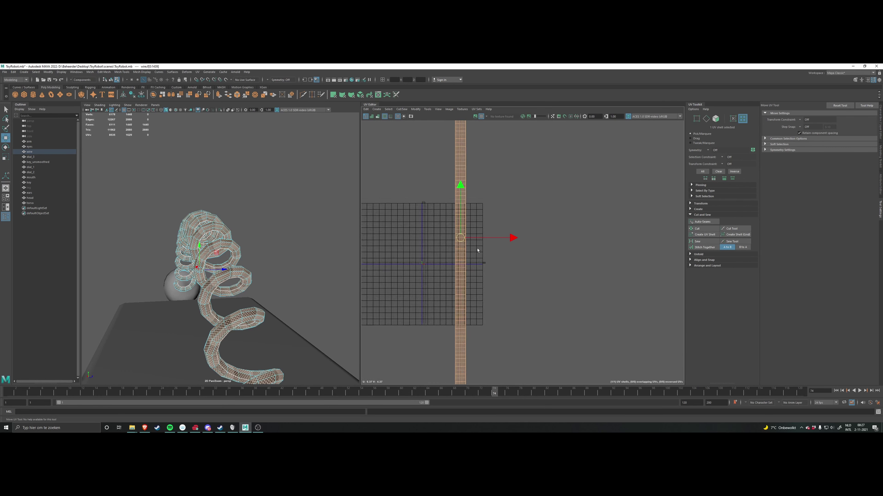
scroll(478, 257, up, 11)
scroll(419, 259, down, 6)
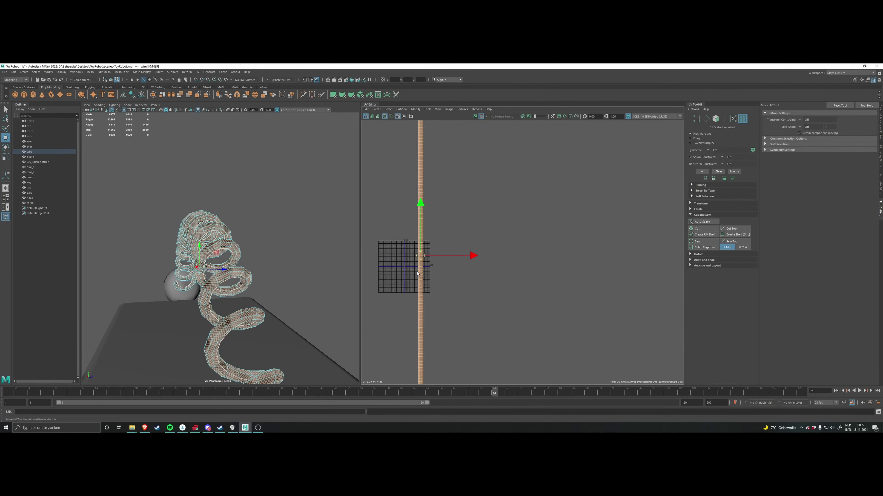
scroll(378, 266, up, 4)
key(r)
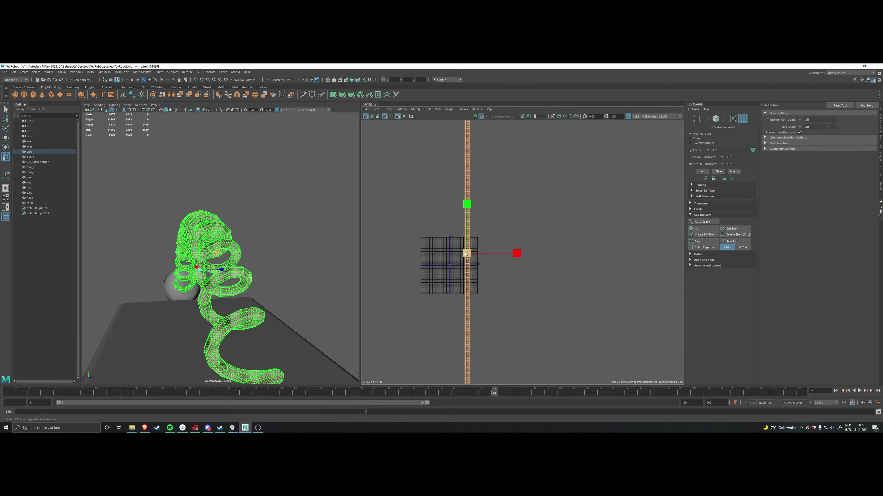
scroll(378, 279, up, 3)
scroll(213, 304, up, 4)
alt+drag(213, 304, 260, 312)
scroll(261, 312, down, 2)
alt+right_drag(260, 313, 268, 314)
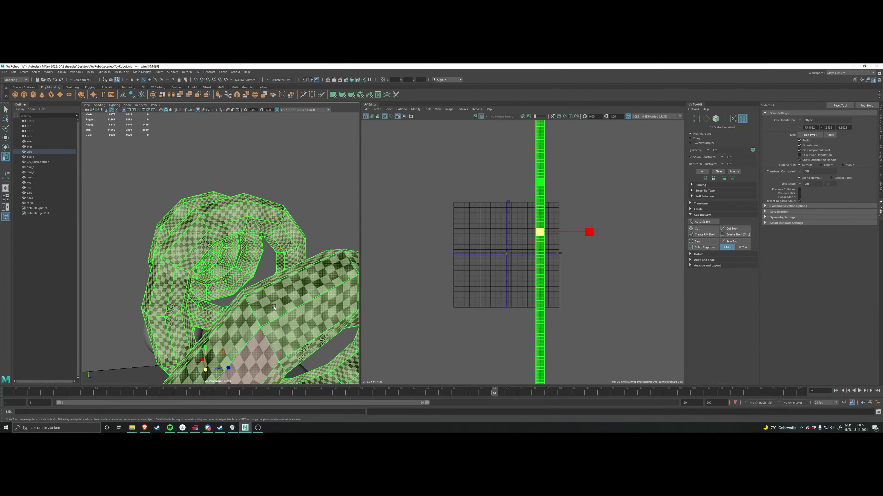
alt+drag(273, 308, 300, 301)
scroll(271, 278, down, 10)
scroll(205, 274, down, 3)
scroll(215, 273, up, 10)
scroll(226, 278, down, 8)
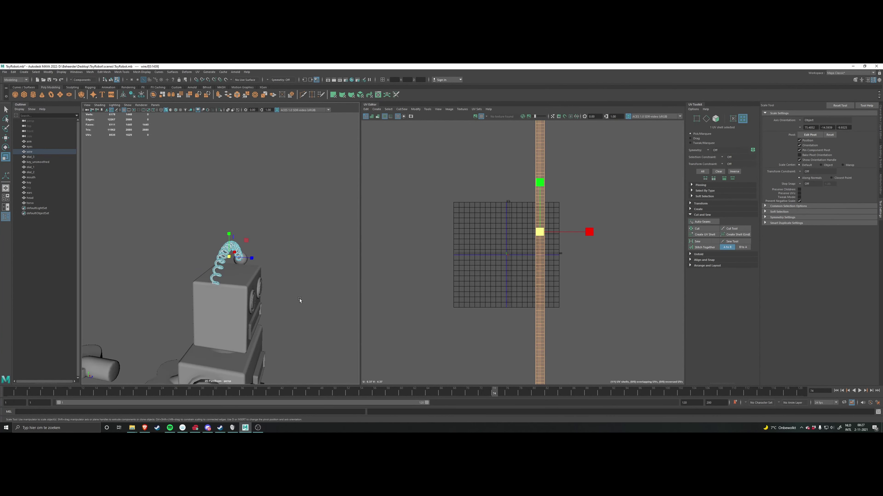
Step: Inspect the wire's checker texture up close and scale its UV shell down uniformly so the whole strip fits inside the UV grid
scroll(299, 300, up, 8)
alt+drag(231, 288, 266, 306)
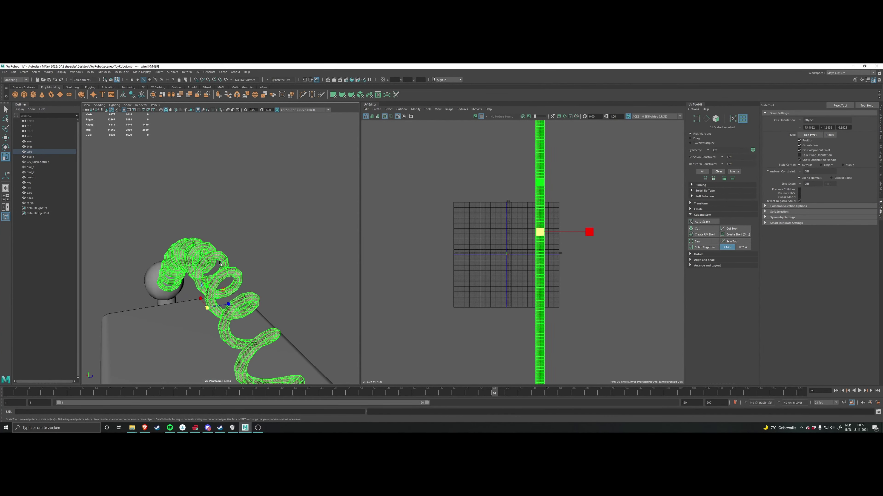
scroll(220, 265, up, 8)
scroll(214, 273, down, 5)
alt+drag(213, 274, 249, 279)
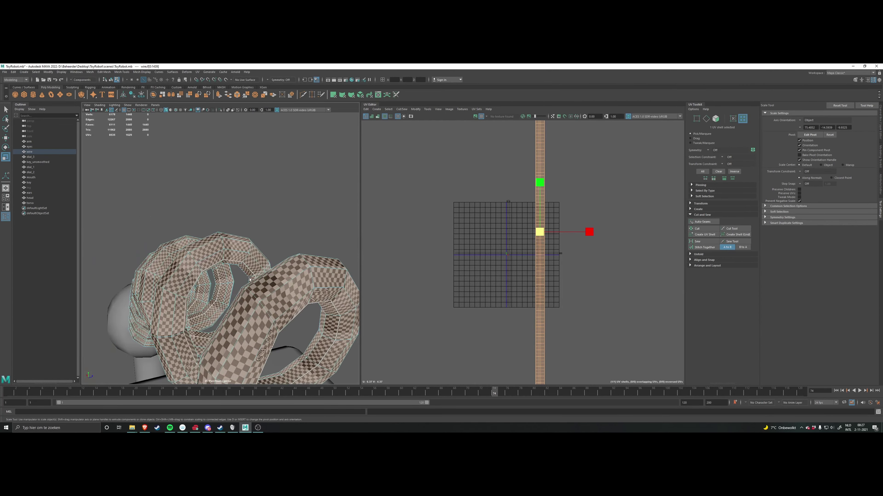
scroll(249, 279, down, 10)
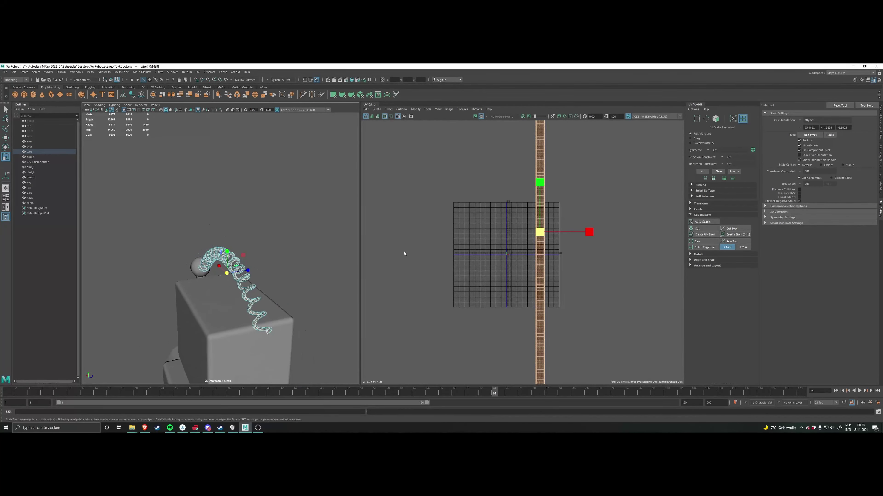
drag(539, 233, 492, 307)
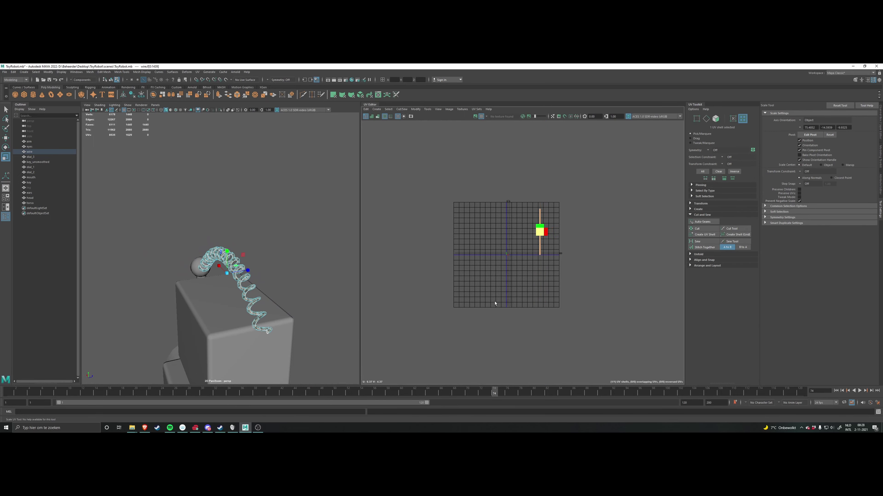
key(w)
scroll(195, 296, up, 8)
alt+drag(192, 296, 380, 286)
scroll(294, 306, down, 12)
Step: Return to object mode and hide the unsmoothed key together with all other visible robot parts
right_drag(270, 257, 273, 254)
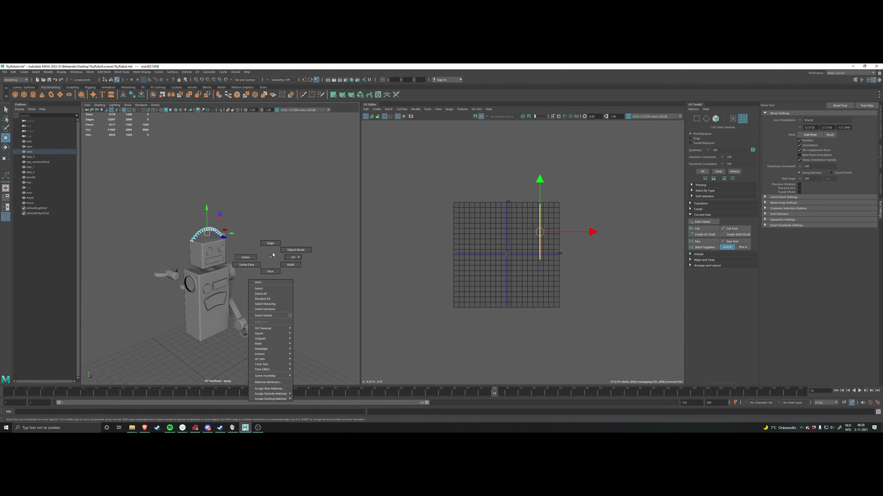
click(296, 249)
alt+drag(296, 249, 227, 278)
click(295, 253)
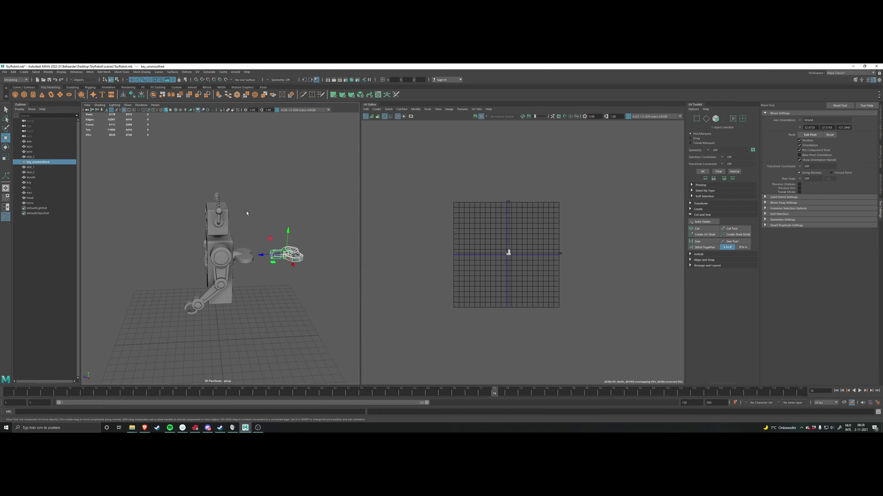
alt+drag(252, 214, 237, 226)
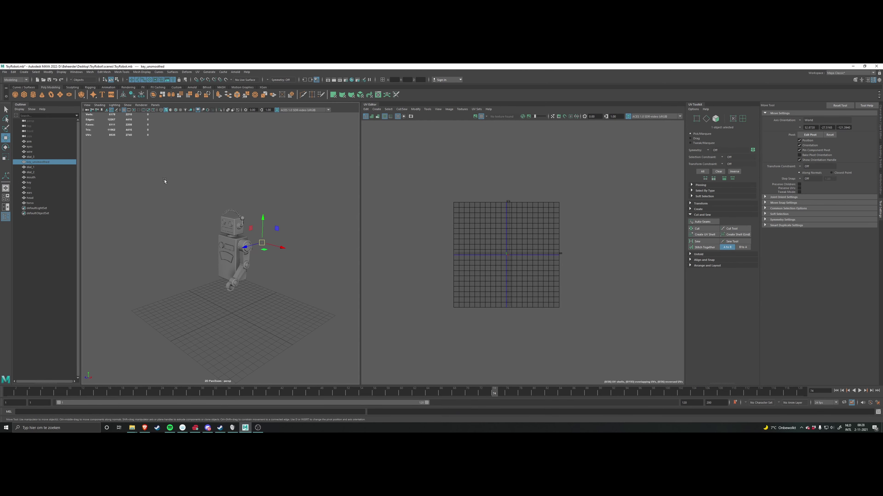
drag(164, 180, 288, 374)
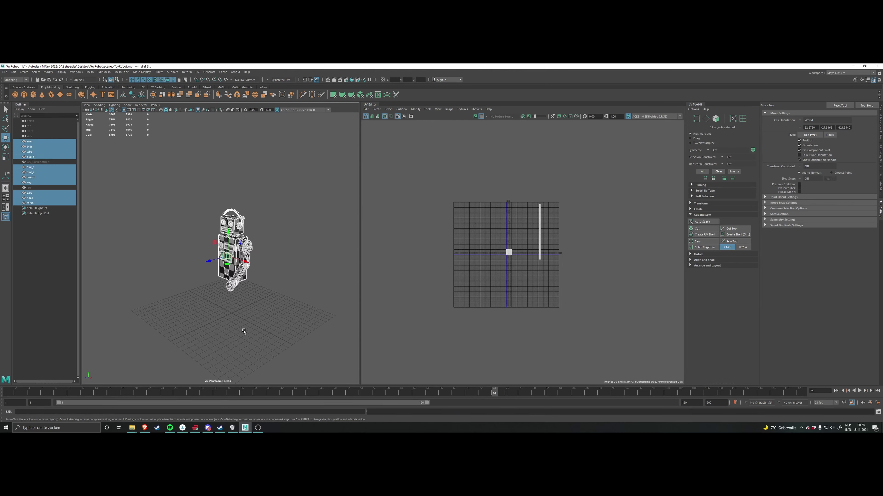
key(ctrl+h)
Step: Unhide the leg on its own and bring its knee joint into close view
click(37, 188)
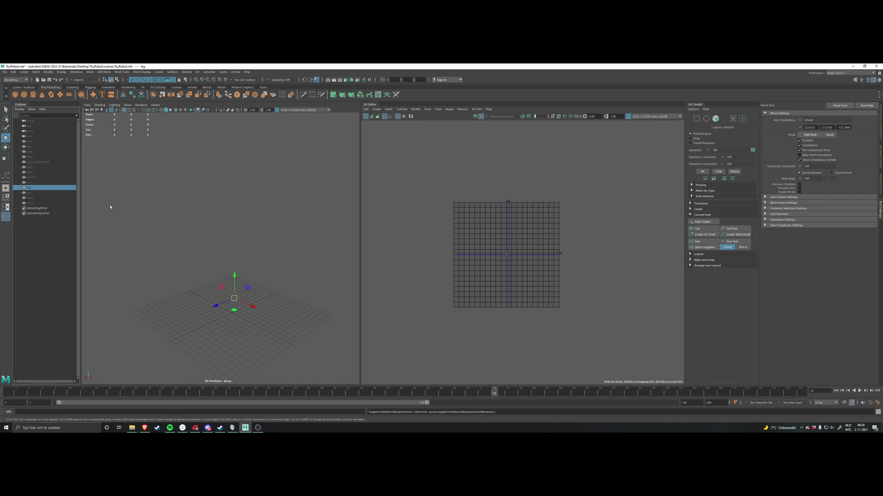
key(h)
scroll(278, 310, up, 5)
alt+middle_drag(307, 318, 276, 260)
scroll(284, 335, up, 4)
alt+middle_drag(284, 335, 232, 193)
alt+middle_drag(276, 323, 216, 146)
alt+middle_drag(265, 351, 225, 277)
scroll(225, 277, down, 4)
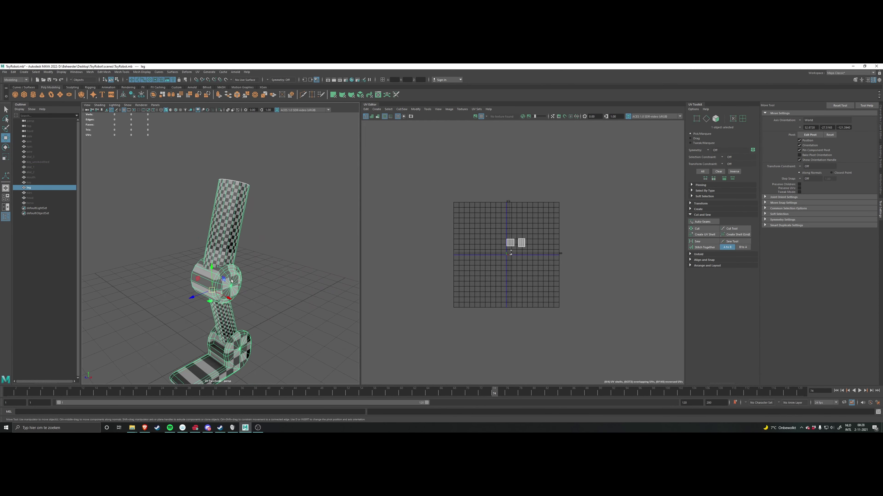
scroll(232, 280, up, 3)
Step: Try to select the centre fan faces and rim loop on one end cap of the leg's knee joint
right_drag(253, 290, 253, 275)
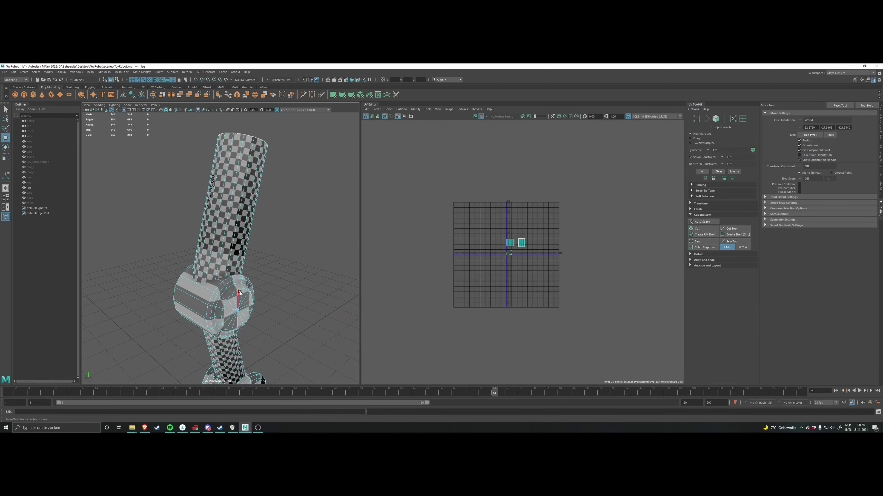
scroll(254, 312, up, 3)
alt+drag(253, 312, 237, 278)
alt+middle_drag(240, 276, 167, 203)
scroll(171, 209, down, 5)
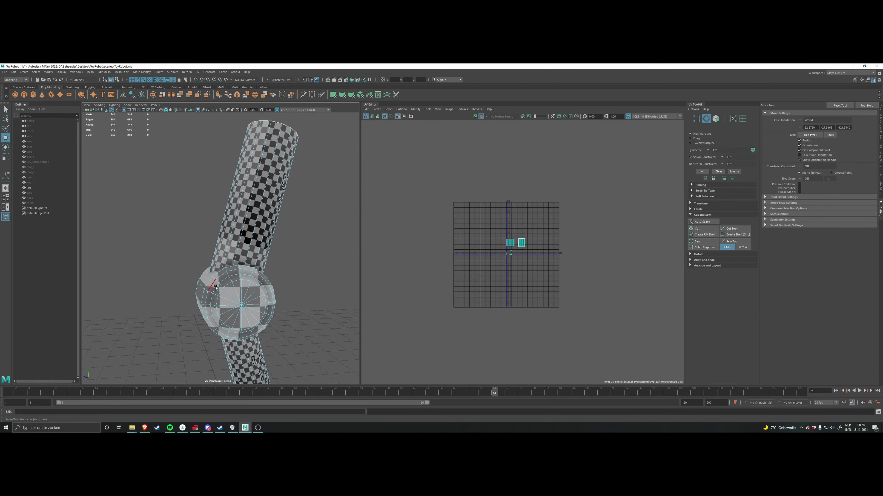
alt+drag(176, 291, 200, 295)
scroll(200, 295, up, 5)
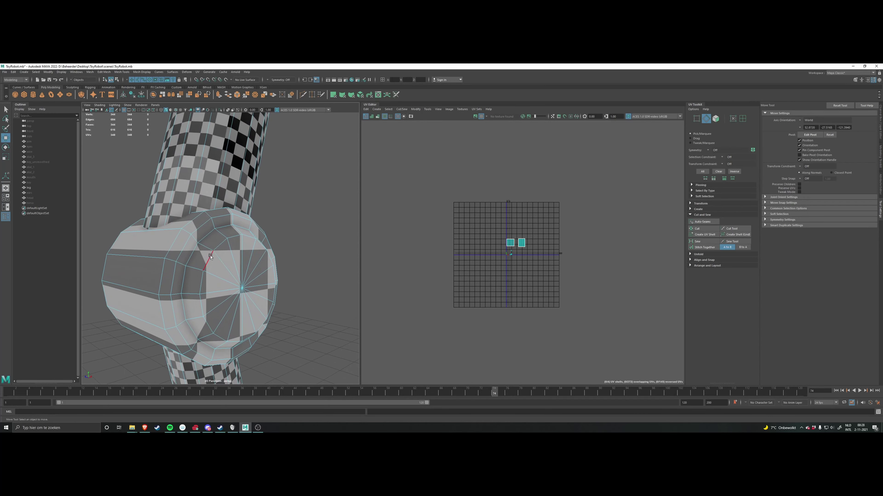
right_drag(236, 268, 234, 282)
click(261, 293)
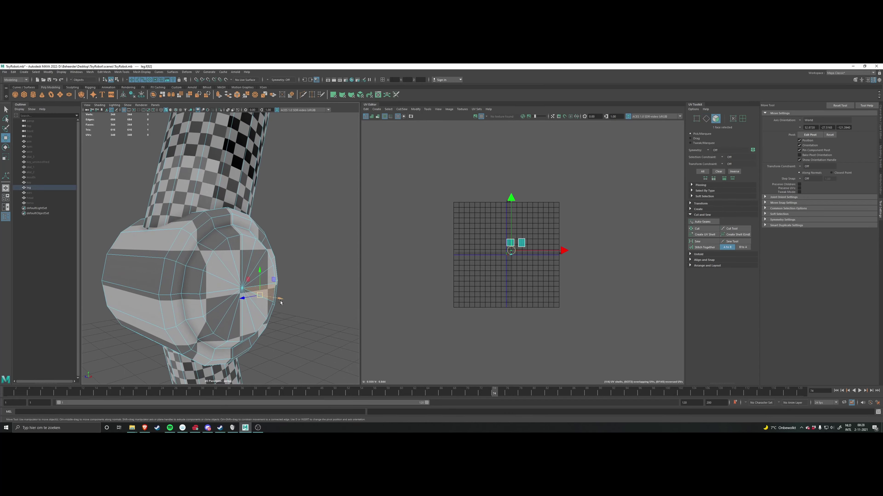
mouse_move(276, 298)
alt+mouse_down()
mouse_move(265, 296)
mouse_move(278, 286)
alt+mouse_up()
right_drag(278, 286, 277, 326)
click(267, 285)
shift+right_click(276, 295)
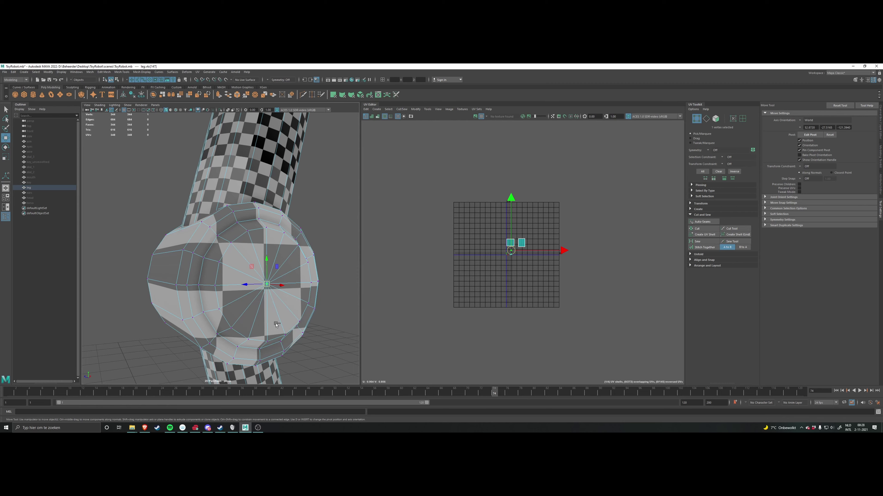
shift+double_click(195, 306)
scroll(204, 309, down, 5)
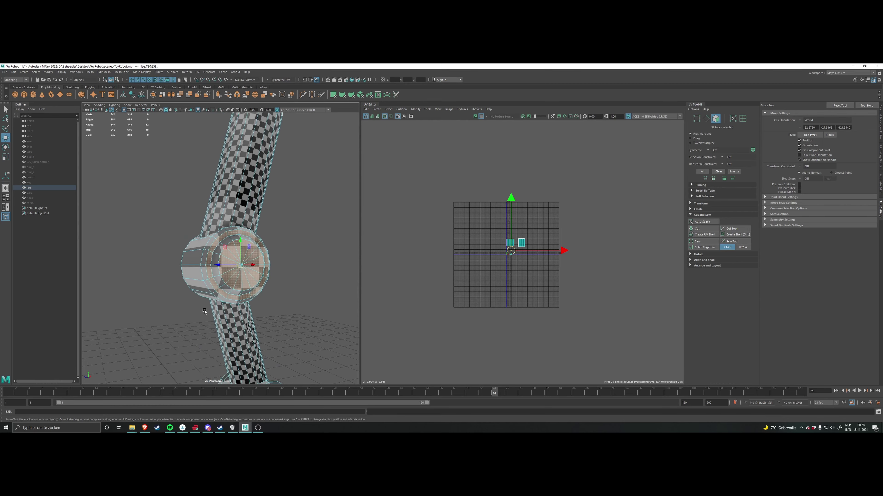
Step: Try to add the rim loop and fan faces of the knee joint's opposite end cap to the selection
alt+drag(205, 310, 228, 312)
alt+middle_drag(229, 312, 299, 312)
alt+drag(201, 286, 208, 285)
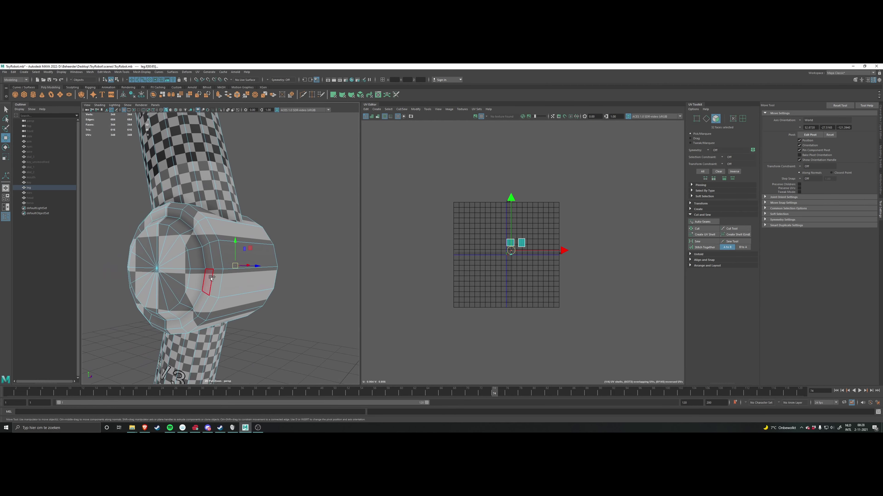
shift+double_click(205, 299)
shift+double_click(179, 292)
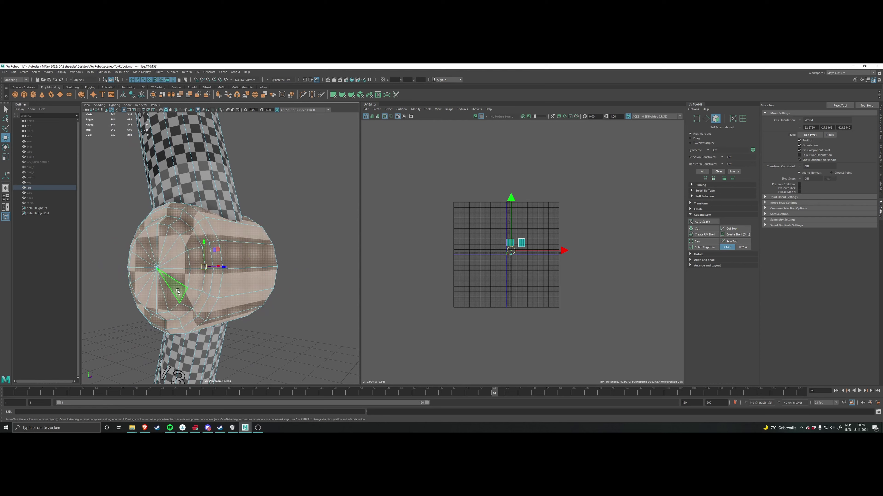
key(ctrl+z)
shift+click(178, 291)
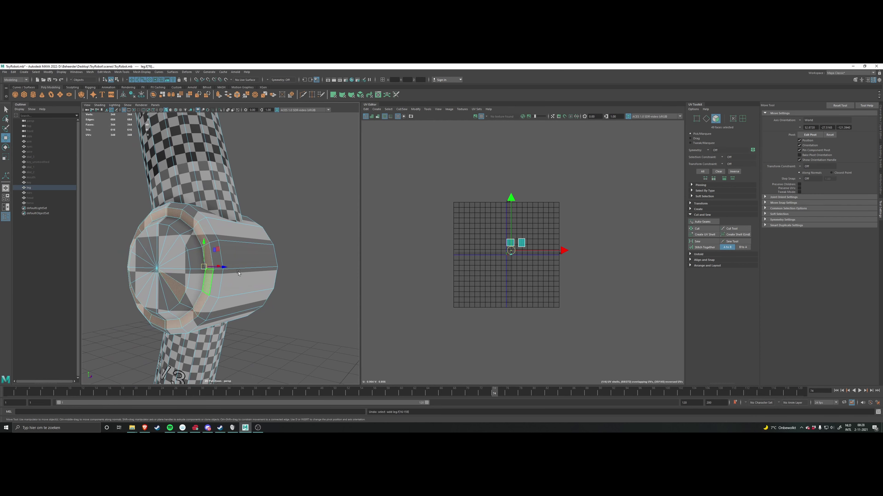
alt+drag(181, 278, 211, 273)
Step: Select the centre vertices of both knee joint end caps and convert the selection to their surrounding faces
mouse_move(211, 274)
right_down()
mouse_move(197, 274)
mouse_move(211, 264)
mouse_move(211, 284)
mouse_move(199, 274)
right_up()
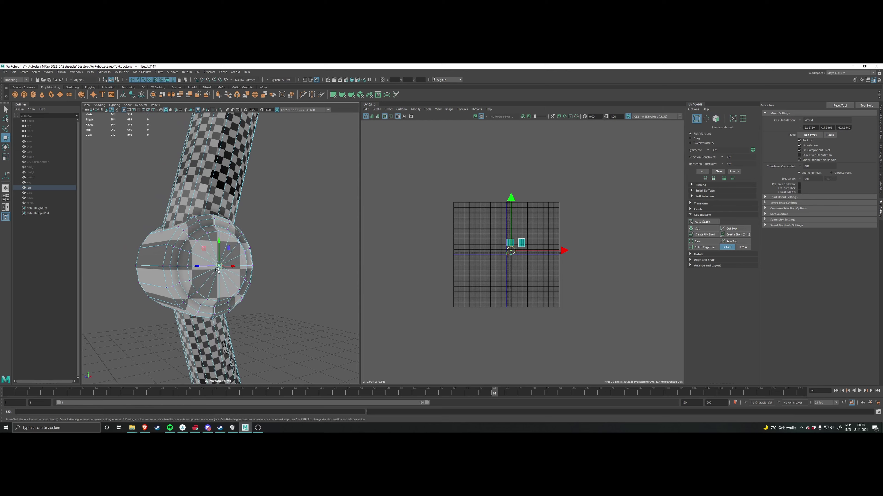
alt+drag(209, 272, 229, 282)
ctrl+right_click(229, 276)
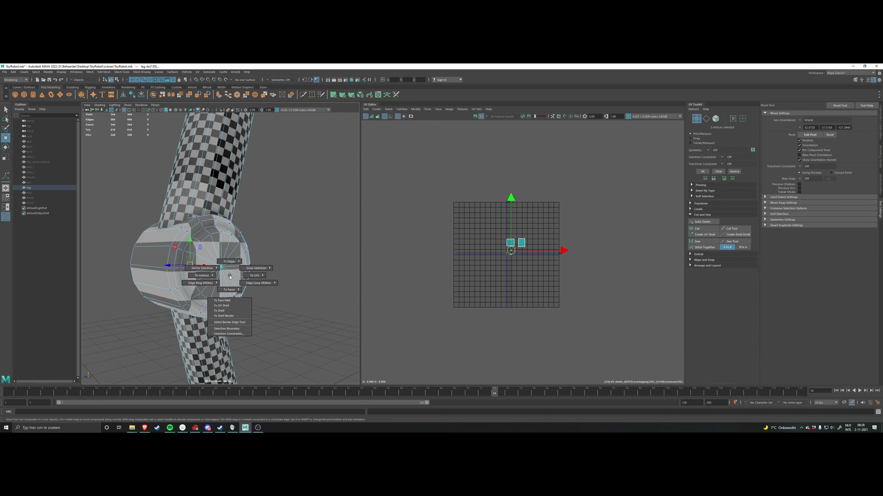
ctrl+right_drag(228, 289, 233, 302)
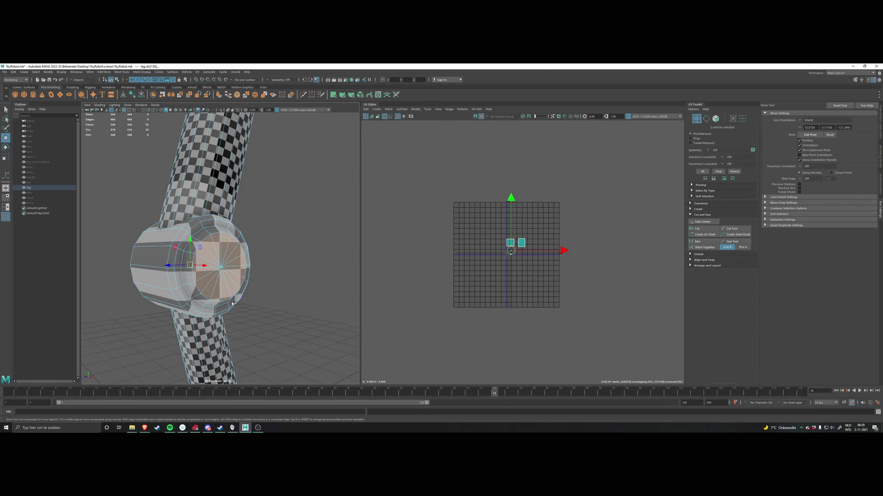
Step: Add the outer rim face loops of both knee joint end caps to the face selection
shift+click(184, 294)
shift+double_click(182, 282)
mouse_move(182, 282)
alt+mouse_down()
mouse_move(240, 263)
mouse_move(215, 280)
mouse_move(176, 284)
mouse_move(216, 280)
mouse_move(180, 276)
alt+mouse_up()
shift+click(238, 263)
shift+double_click(230, 280)
alt+drag(239, 268, 295, 256)
Step: Apply a planar UV projection to the selected knee cap faces and move the projected UVs clear of the leg's other shells
scroll(512, 259, up, 18)
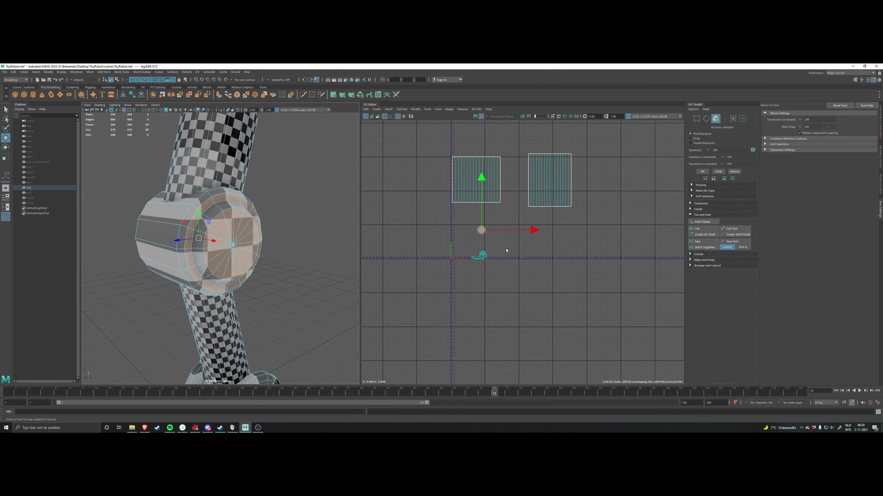
alt+middle_drag(493, 226, 498, 258)
scroll(499, 260, down, 1)
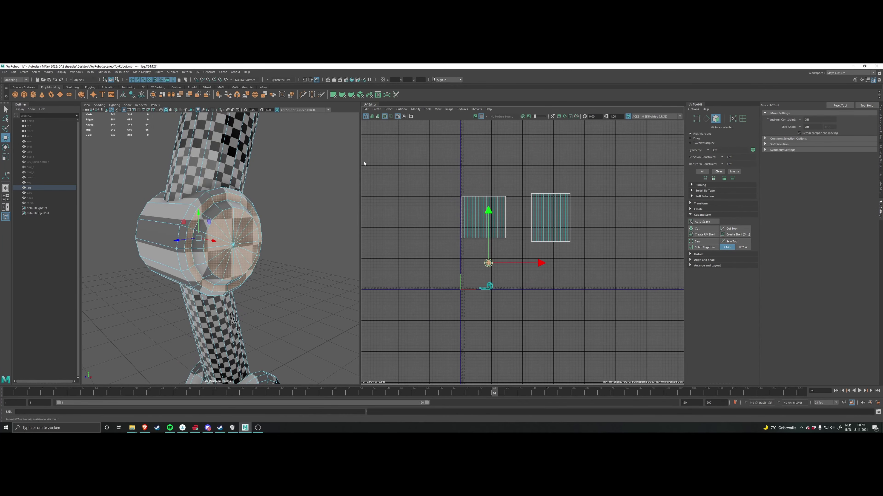
click(334, 97)
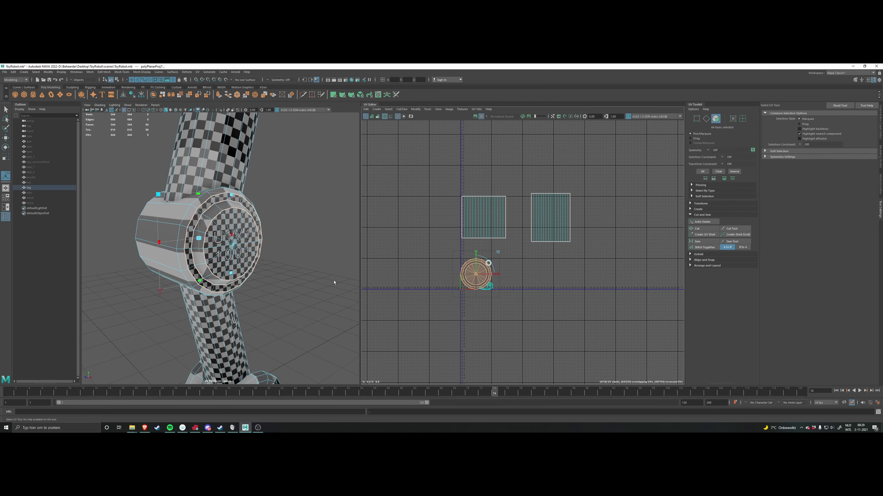
key(w)
scroll(468, 277, up, 6)
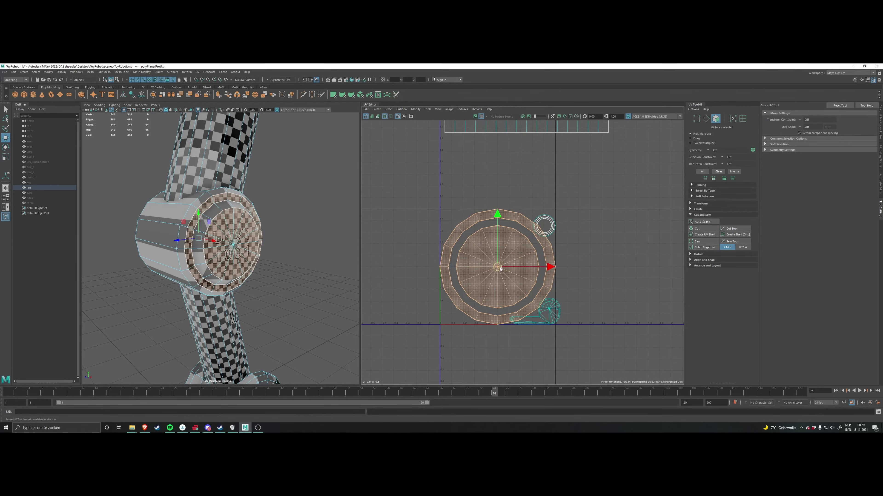
drag(500, 269, 649, 267)
alt+middle_drag(650, 267, 538, 258)
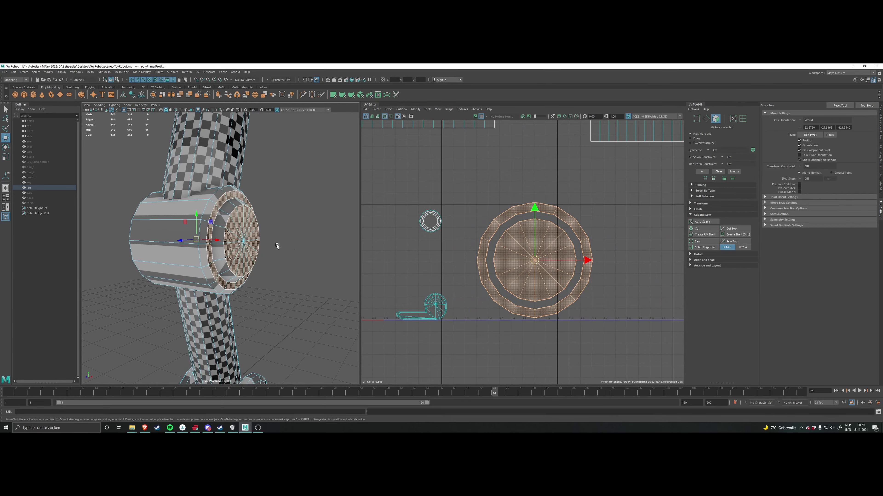
Step: Select one centre disc shell and one ring shell from the stacked knee cap UVs and move them horizontally beside the remaining pair
alt+drag(277, 246, 268, 247)
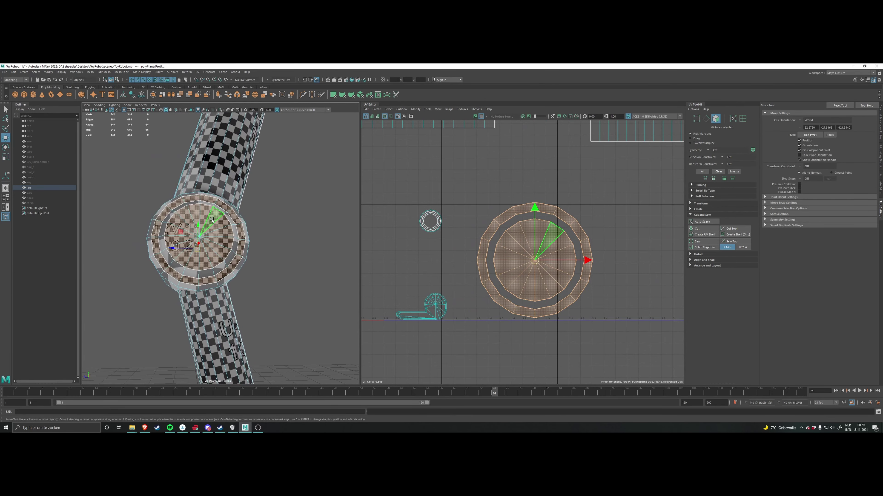
scroll(334, 252, up, 5)
click(507, 179)
scroll(532, 227, down, 1)
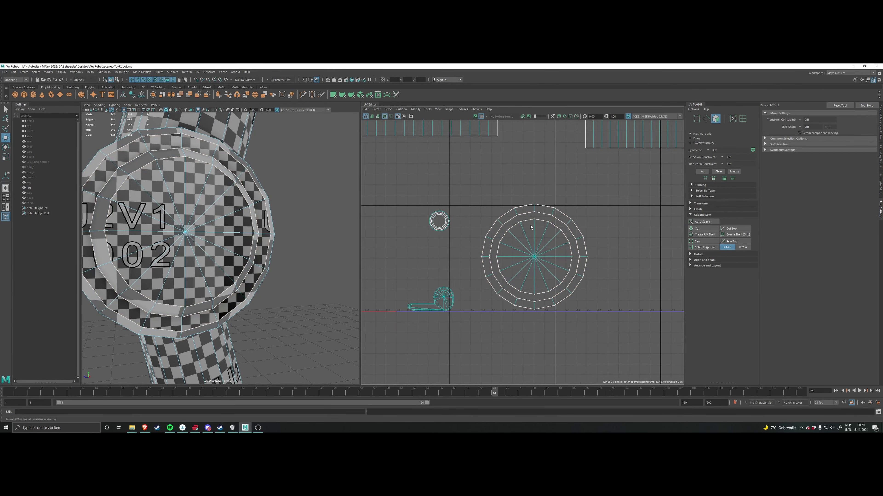
scroll(534, 246, up, 2)
right_drag(533, 245, 487, 245)
click(534, 253)
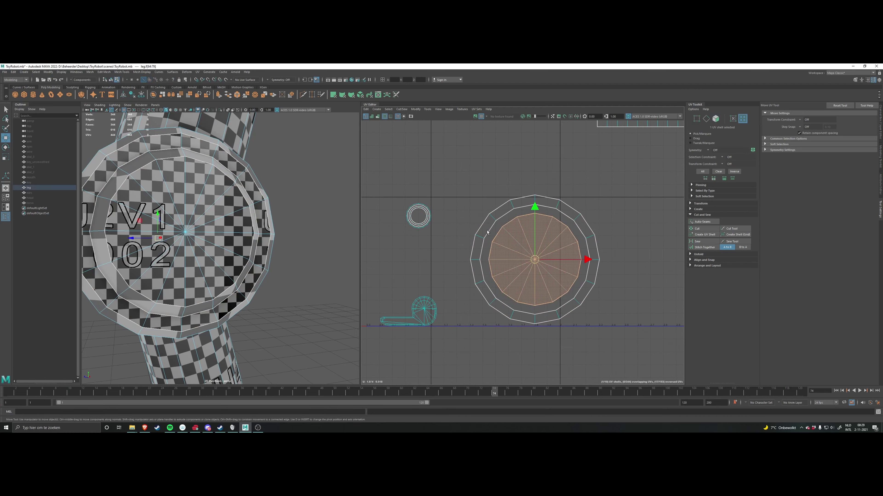
shift+click(477, 248)
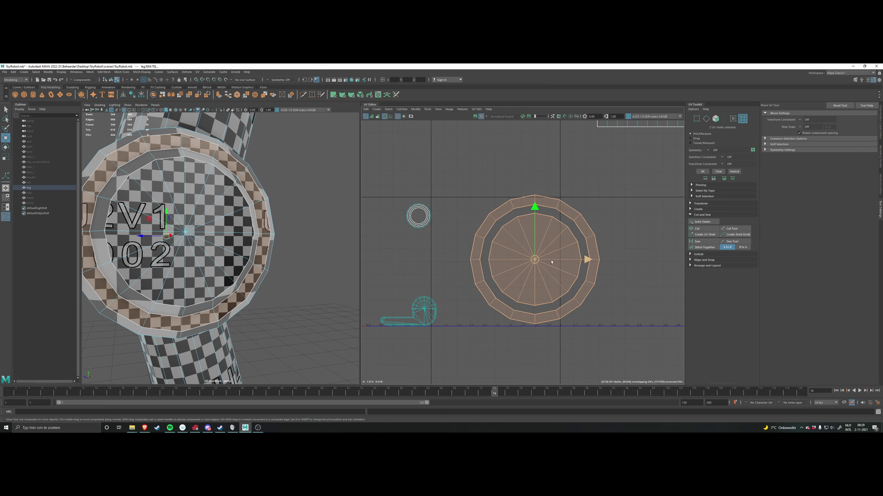
drag(588, 259, 734, 257)
alt+middle_drag(627, 253, 547, 241)
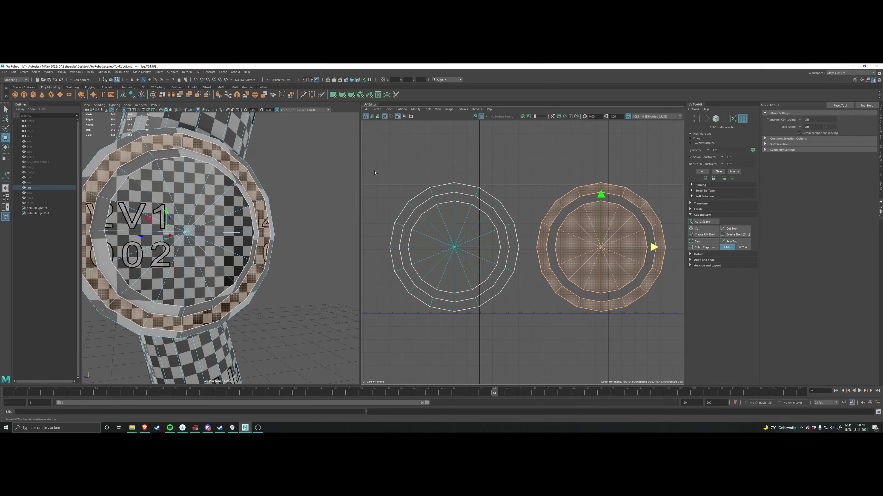
Step: Turn on shaded UV display and examine the orientation colours of the knee cap discs and rings
click(372, 116)
click(512, 181)
scroll(503, 178, down, 1)
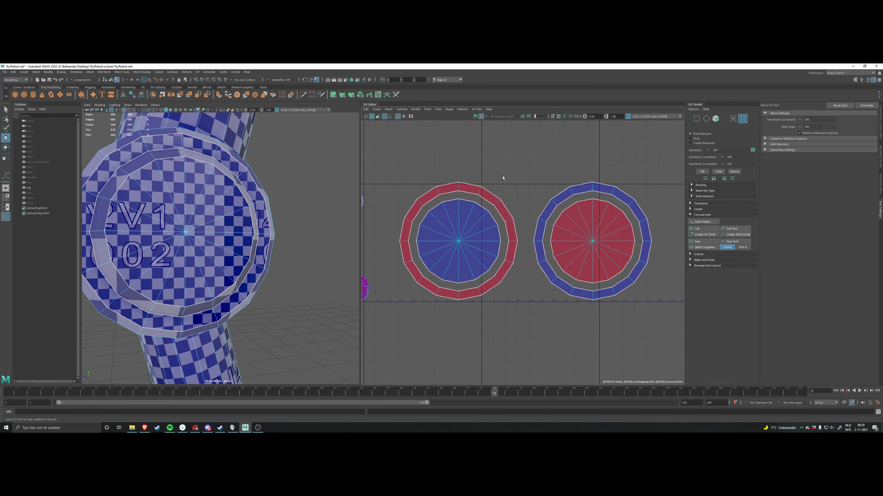
scroll(521, 153, down, 3)
alt+middle_drag(497, 182, 510, 187)
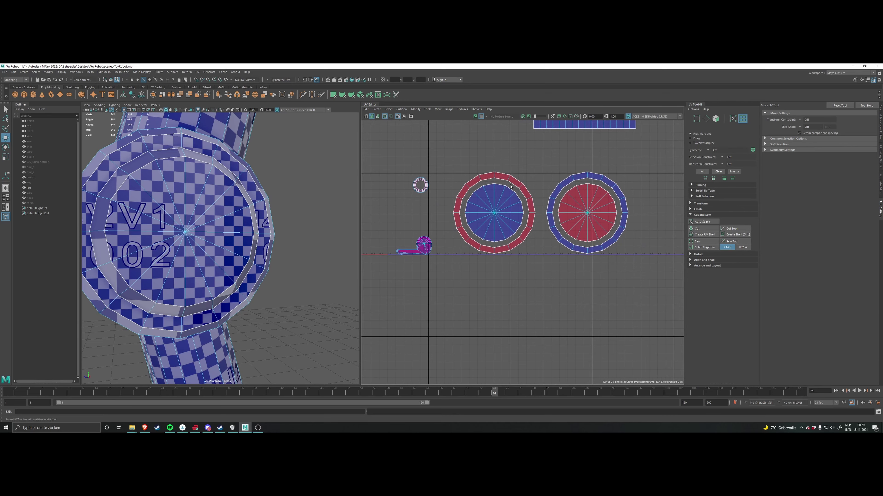
scroll(529, 211, down, 3)
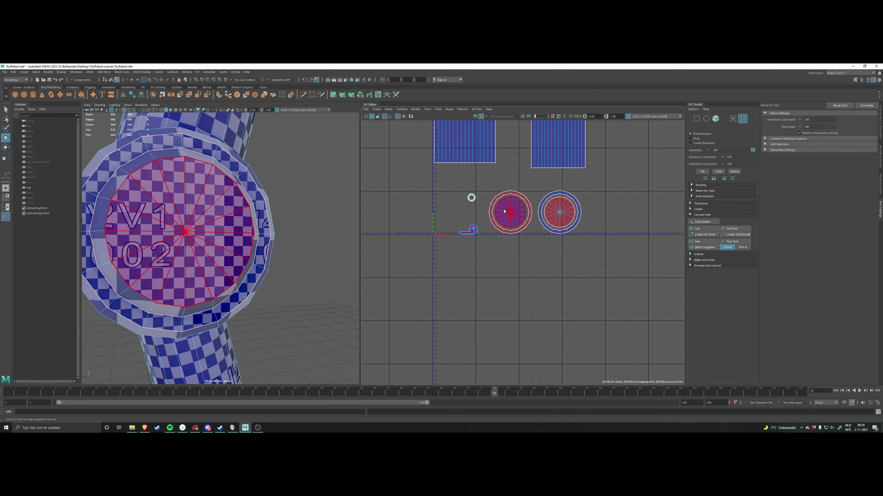
Step: Select a knee cap's centre disc shell, toggle shaded UV display off and on, deselect it, and compare disc and ring orientations
click(214, 198)
alt+drag(213, 199, 239, 204)
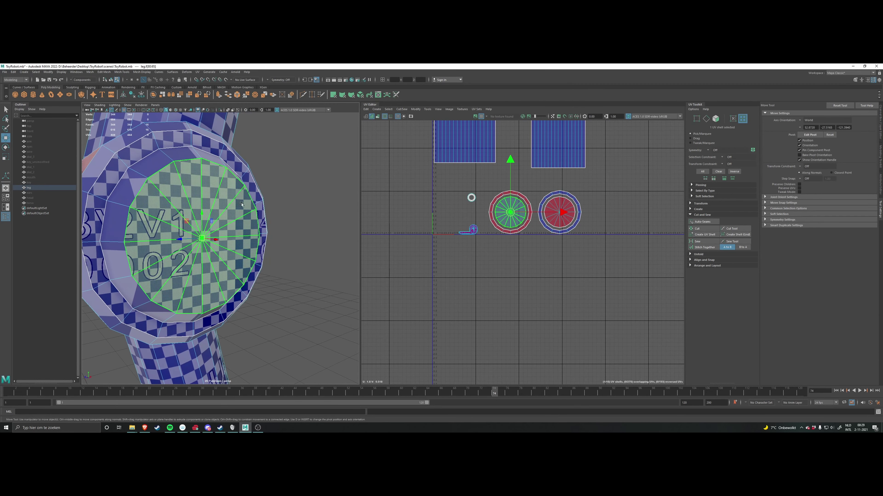
scroll(597, 214, up, 1)
scroll(597, 215, up, 3)
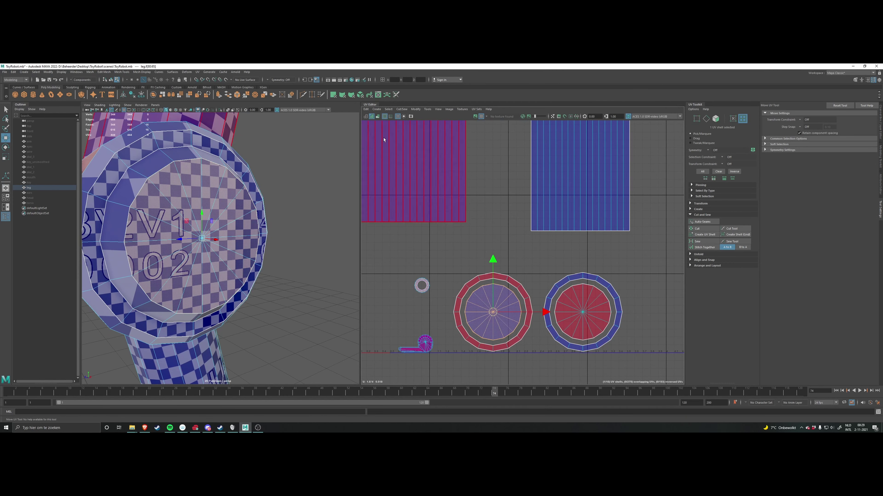
click(372, 118)
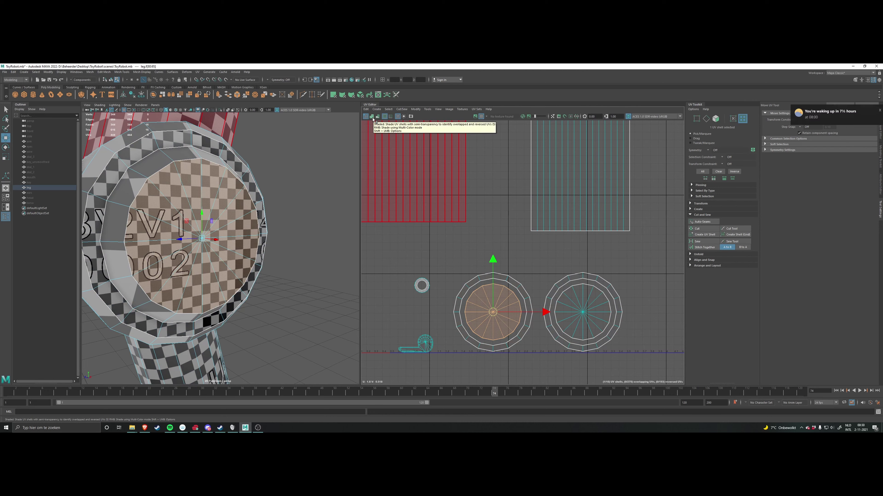
click(372, 117)
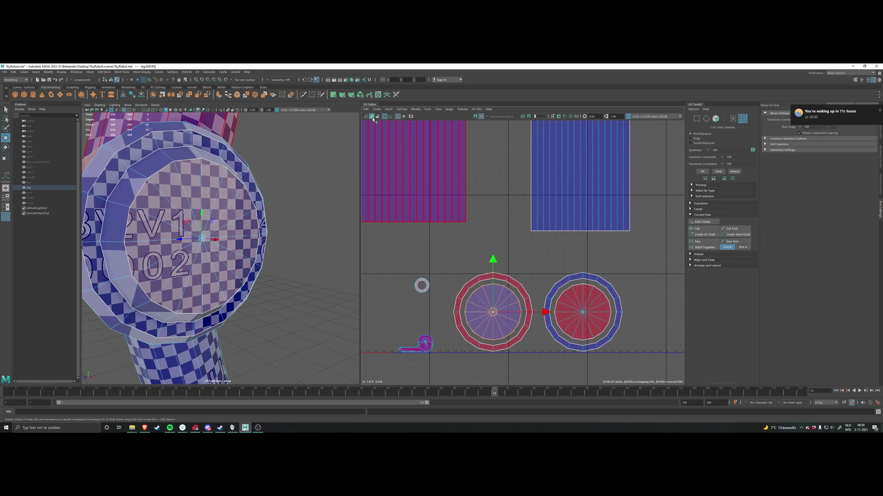
click(552, 257)
scroll(523, 256, down, 2)
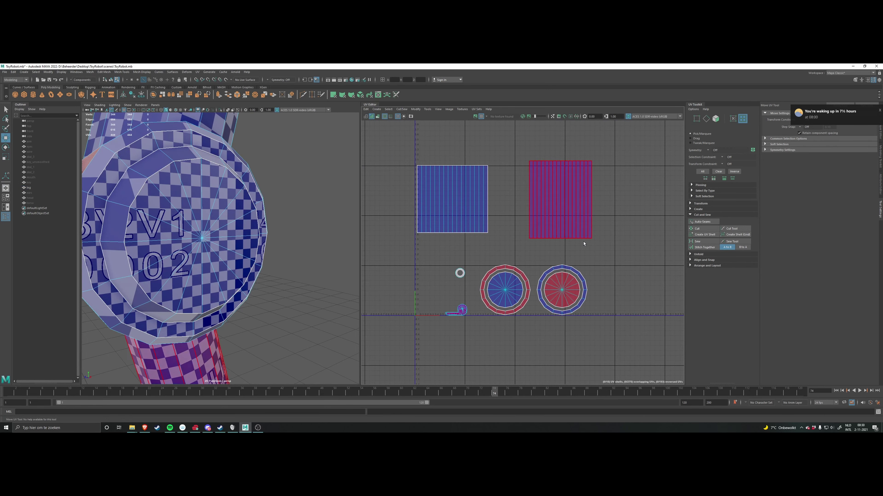
scroll(602, 270, up, 2)
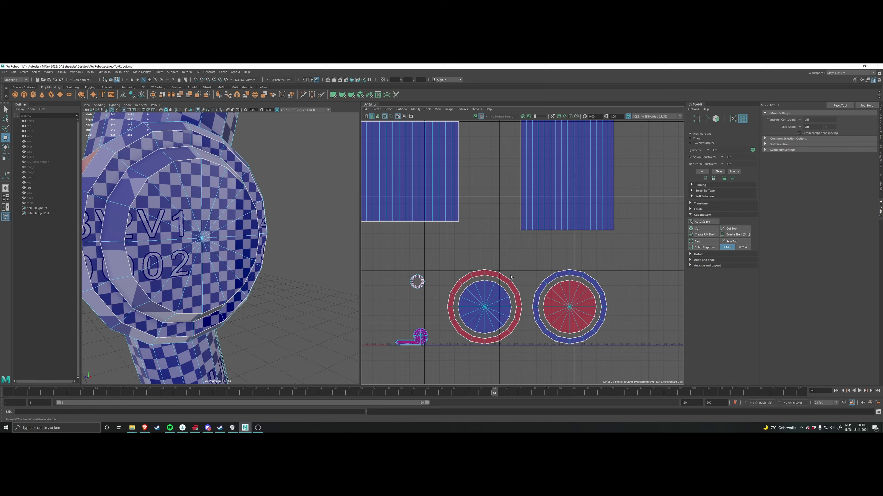
scroll(465, 291, up, 3)
alt+right_drag(471, 294, 473, 294)
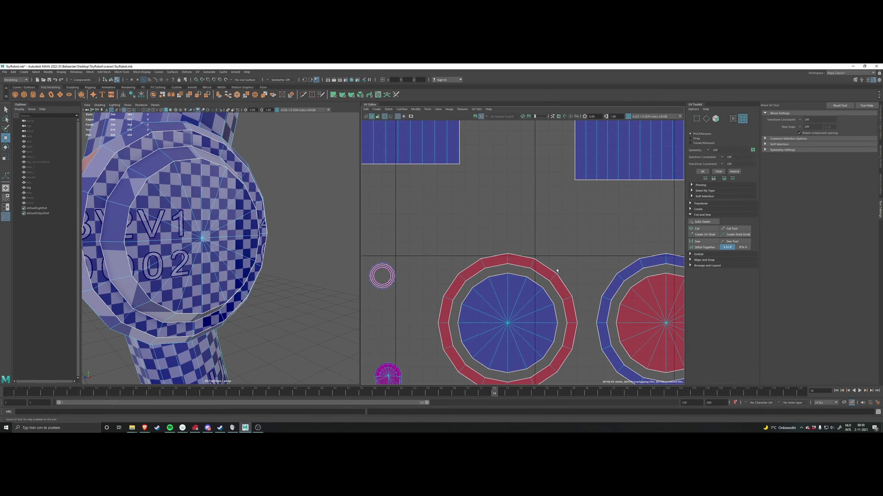
Step: Undo the horizontal separation of the overlapping knee-joint cap UV shells
scroll(466, 268, down, 4)
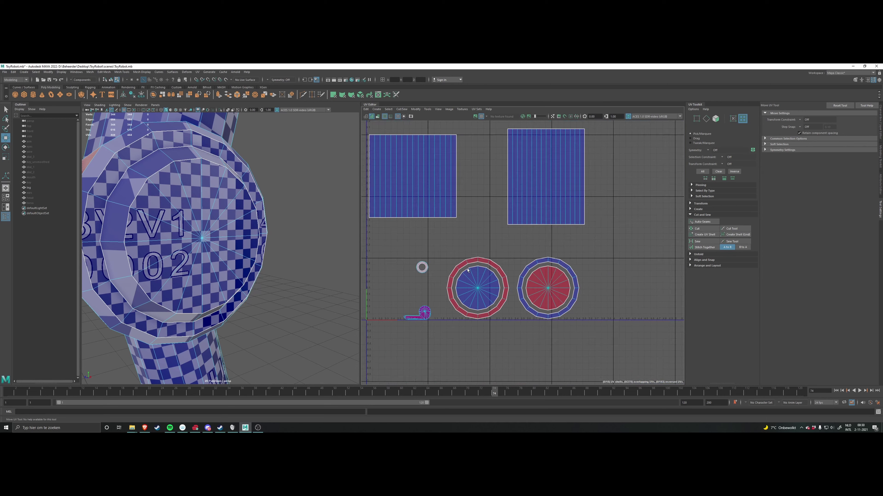
scroll(497, 272, down, 2)
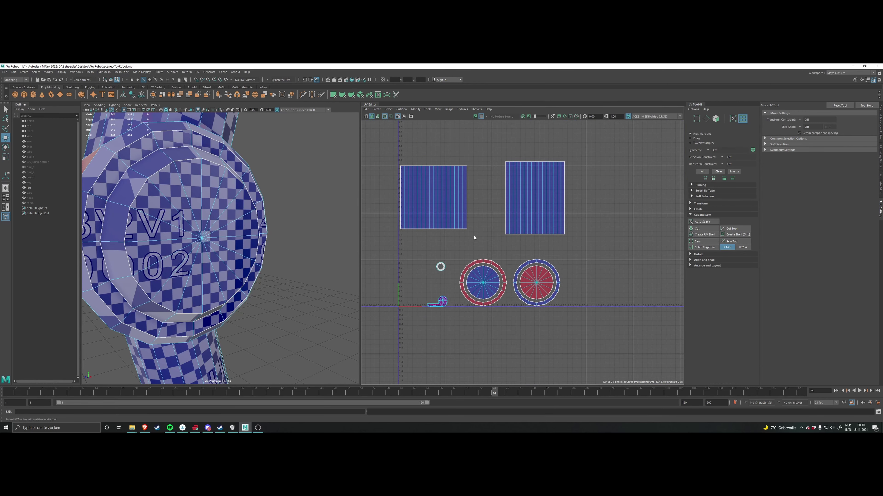
key(ctrl+z)
key(ctrl+z)
key(ctrl+z)
key(ctrl+z)
scroll(274, 234, down, 5)
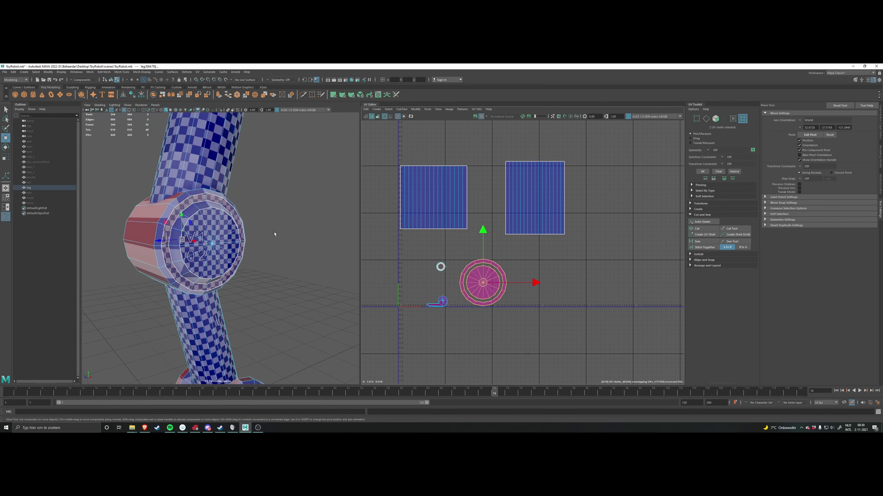
Step: Undo the cap shells' repositioning and their planar projection, returning to the selected cap faces before projection
scroll(274, 234, down, 1)
alt+drag(275, 234, 327, 239)
key(ctrl+z)
key(ctrl+z)
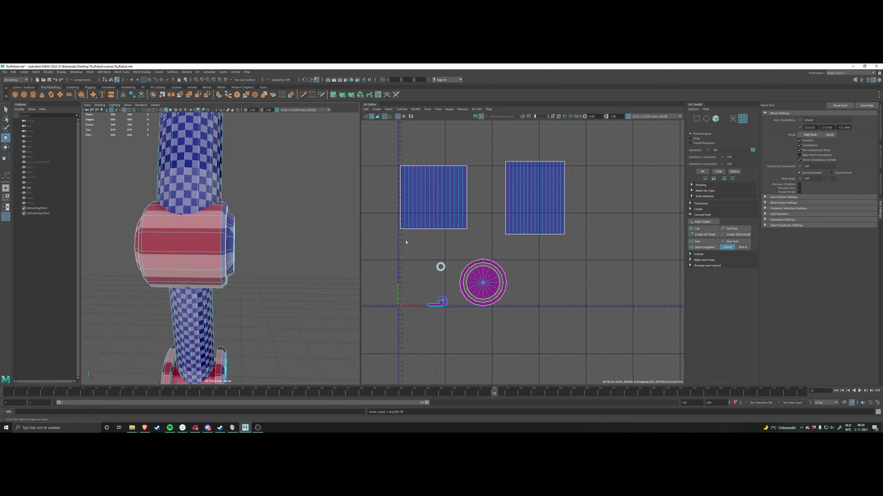
key(ctrl+z)
key(ctrl+z)
key(ctrl+z)
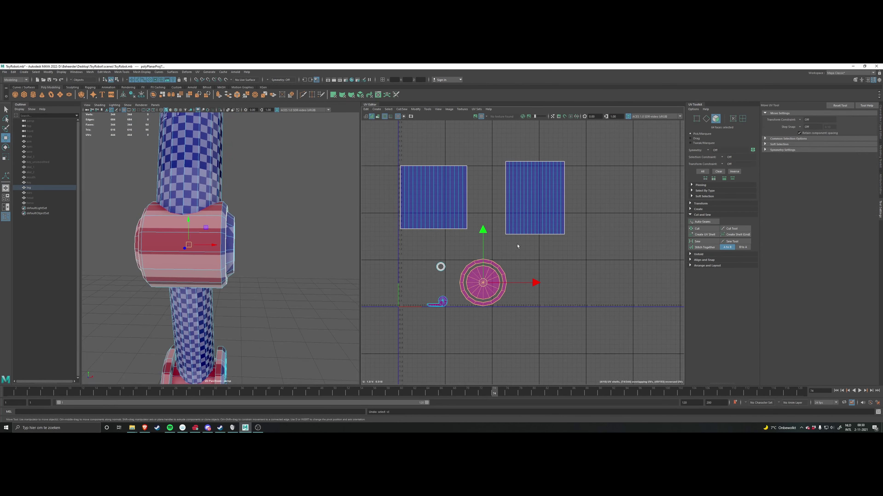
alt+middle_drag(518, 247, 493, 228)
mouse_move(292, 258)
alt+mouse_down()
mouse_move(316, 260)
mouse_move(290, 262)
alt+mouse_up()
key(ctrl+z)
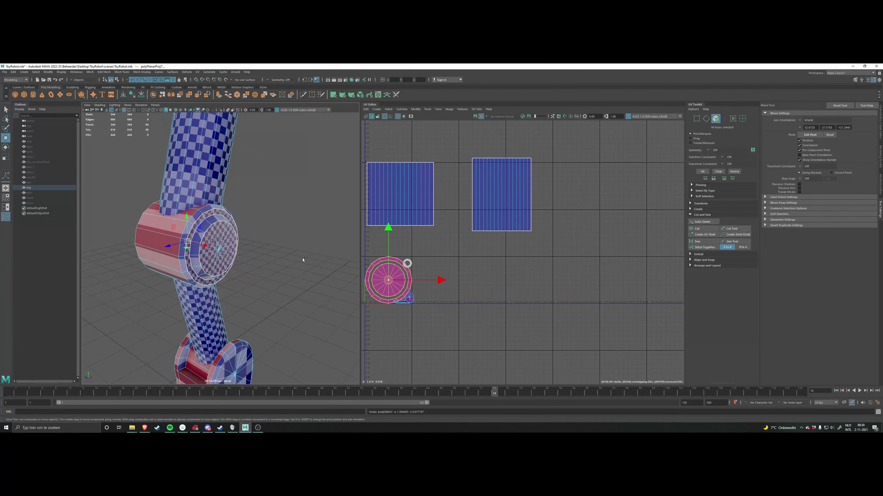
key(ctrl+z)
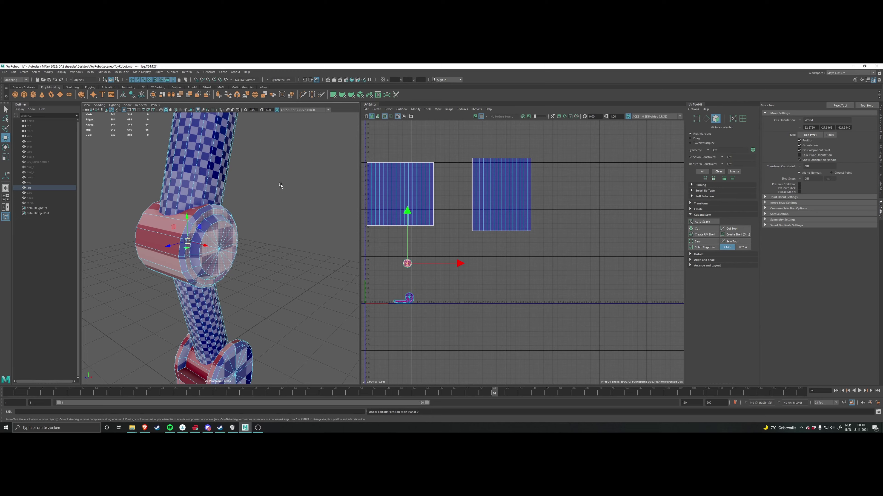
Step: Apply a planar UV projection to the selected cap faces on both ends of the knee joint and inspect the checker pattern
alt+drag(281, 186, 264, 180)
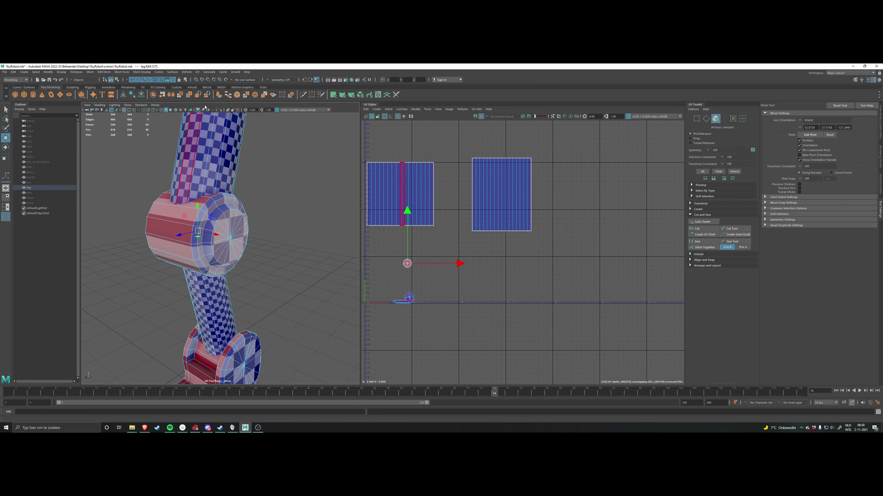
alt+drag(241, 191, 288, 182)
alt+drag(223, 167, 253, 186)
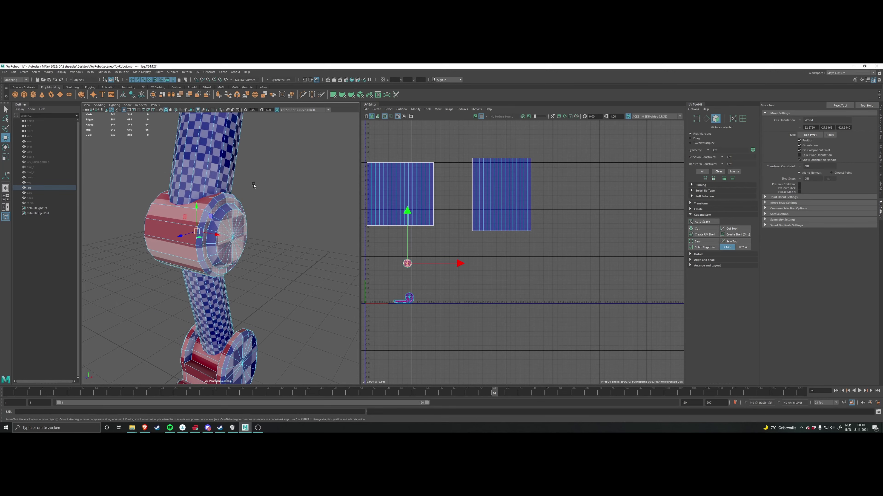
click(333, 95)
alt+drag(307, 173, 190, 217)
scroll(257, 212, up, 4)
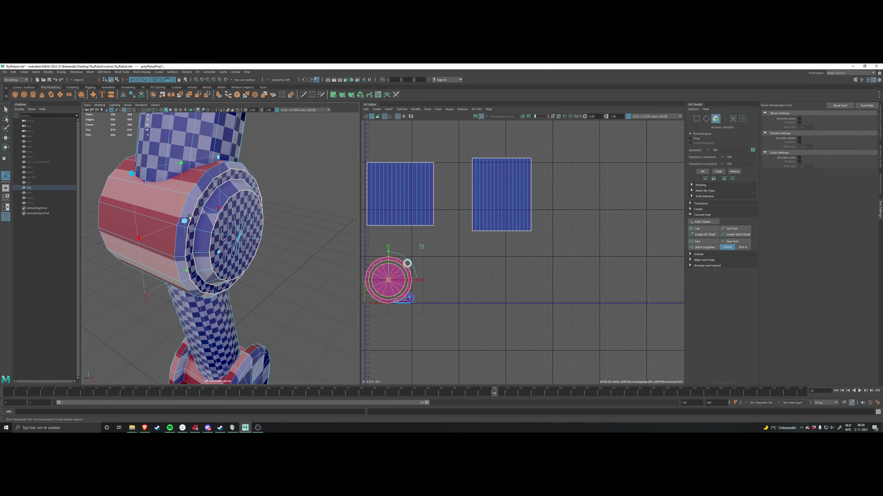
alt+drag(238, 255, 208, 259)
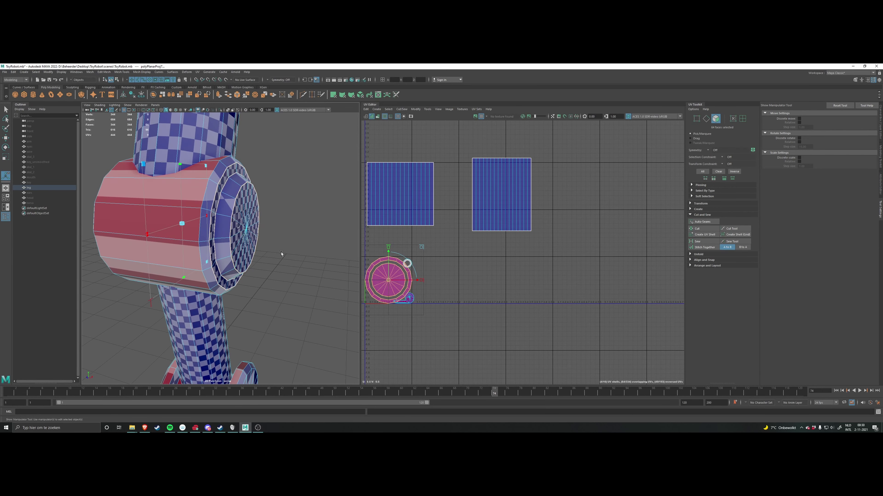
alt+drag(159, 227, 192, 265)
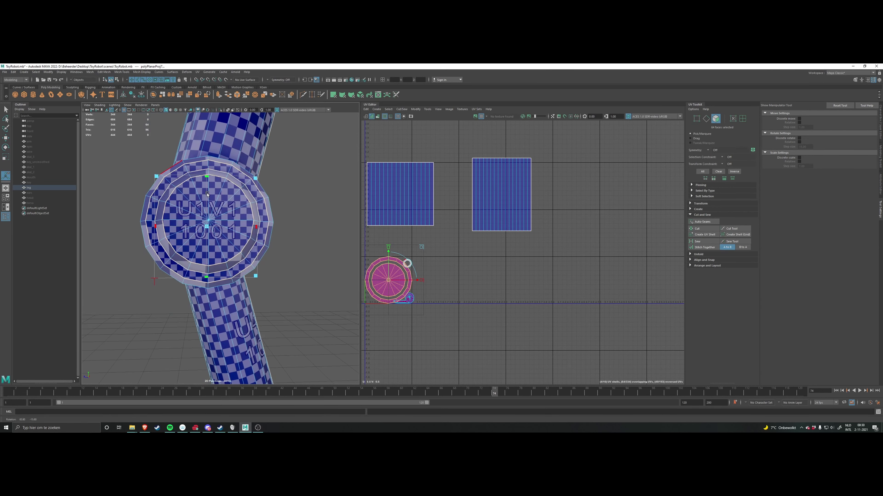
alt+drag(255, 228, 313, 237)
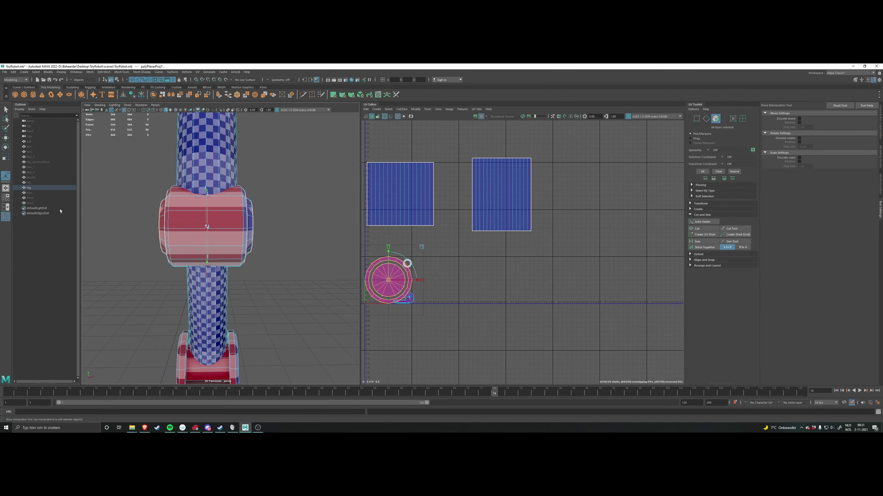
alt+drag(233, 226, 209, 226)
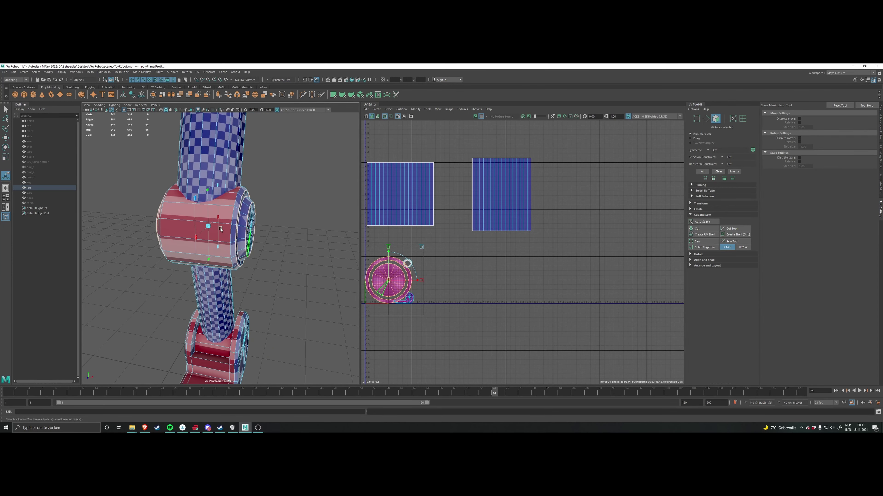
alt+drag(232, 233, 366, 237)
Step: Switch to UV shell selection and pull one disc shell and one ring shell horizontally out of the overlapping cap UVs
click(482, 269)
alt+middle_drag(467, 271, 457, 267)
alt+drag(305, 265, 250, 266)
scroll(378, 285, up, 2)
scroll(378, 286, up, 1)
alt+middle_drag(377, 285, 441, 288)
right_drag(459, 263, 441, 259)
click(440, 259)
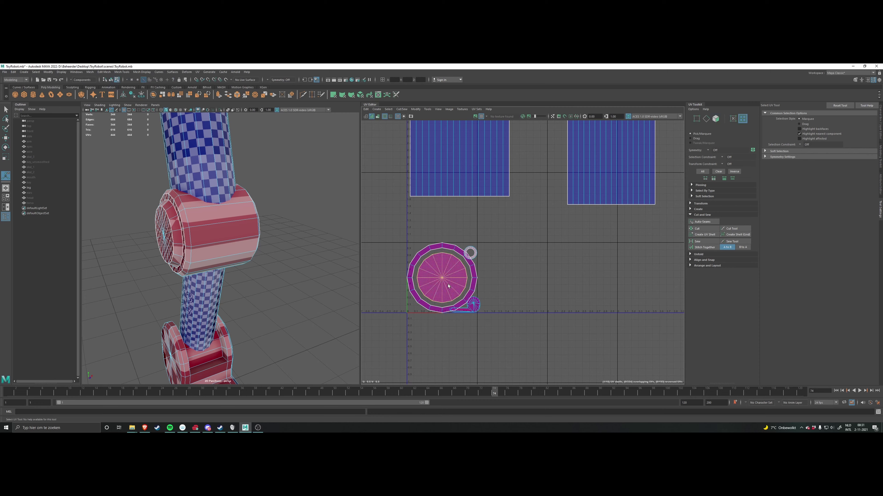
scroll(422, 257, up, 1)
key(w)
shift+click(416, 253)
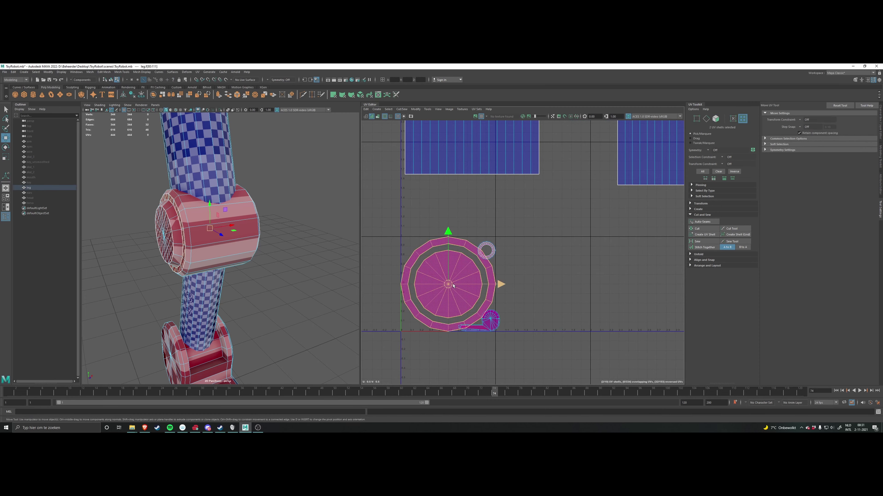
drag(500, 284, 413, 295)
click(525, 256)
click(576, 287)
Step: Move the red disc shell inside the red ring, and the blue disc shell back inside the blue ring
click(424, 293)
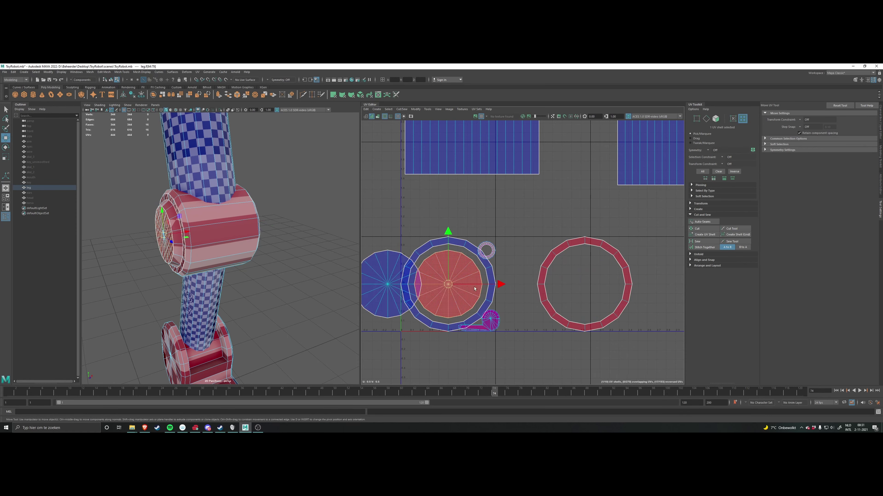
drag(472, 285, 605, 298)
middle_drag(606, 298, 610, 298)
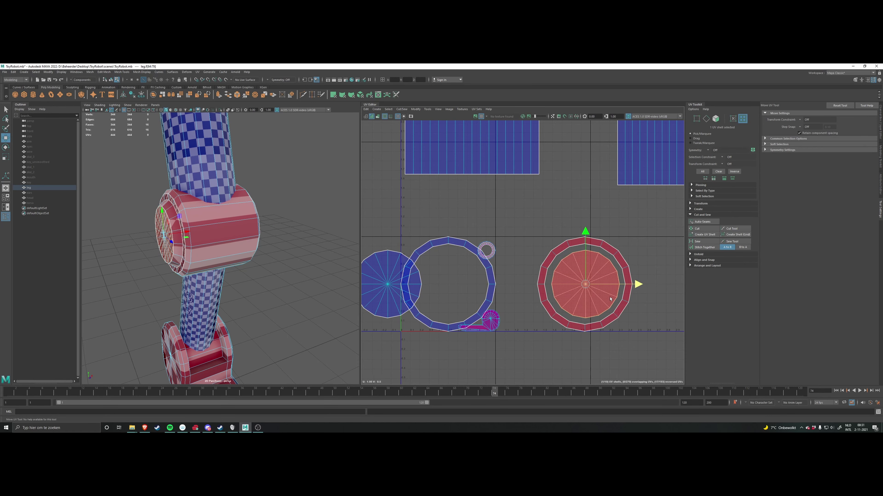
click(400, 285)
middle_drag(428, 286, 488, 290)
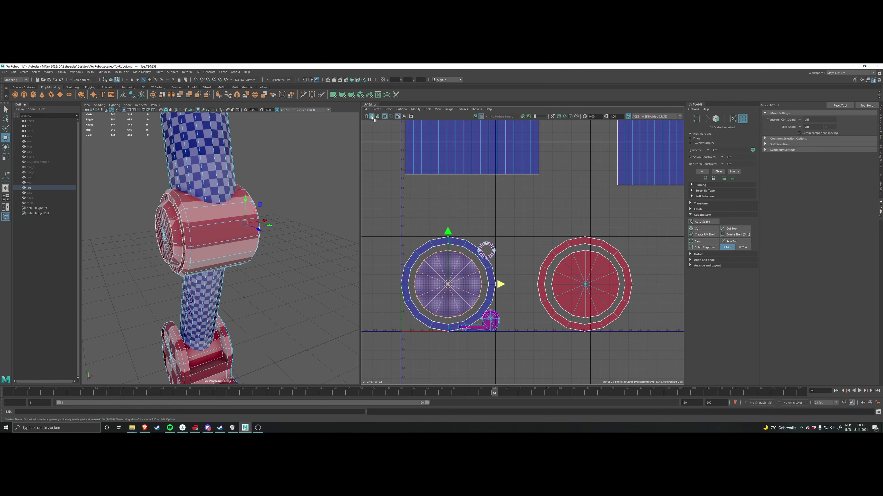
click(528, 269)
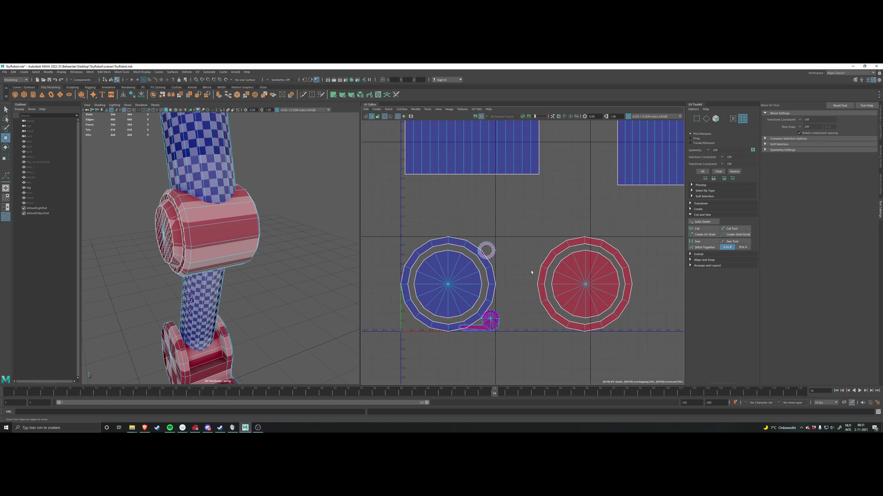
Step: Select the blue disc shell and examine its matching cap on the knee joint from several angles
alt+drag(294, 266, 251, 256)
click(451, 288)
alt+drag(303, 269, 267, 278)
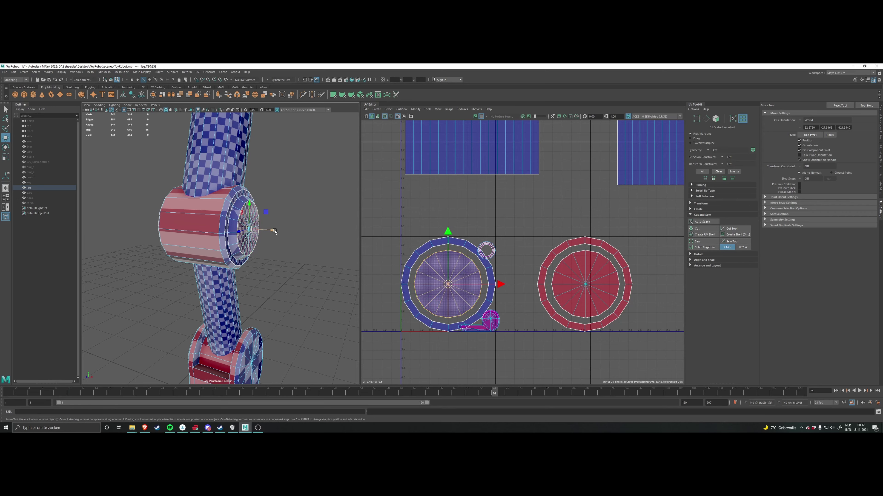
scroll(276, 231, up, 3)
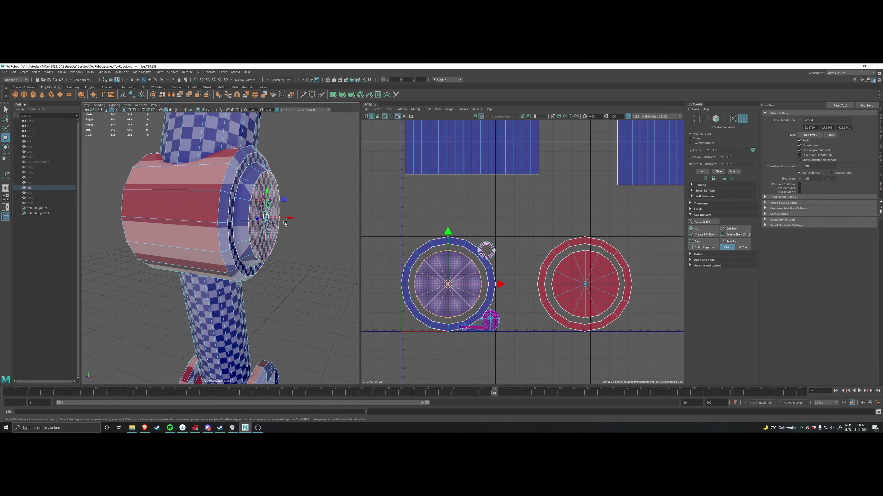
alt+drag(284, 224, 264, 239)
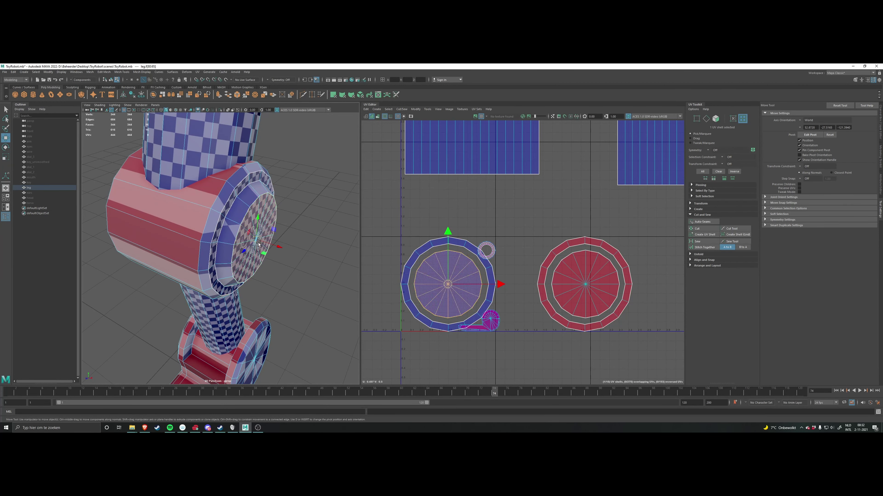
alt+drag(281, 267, 263, 256)
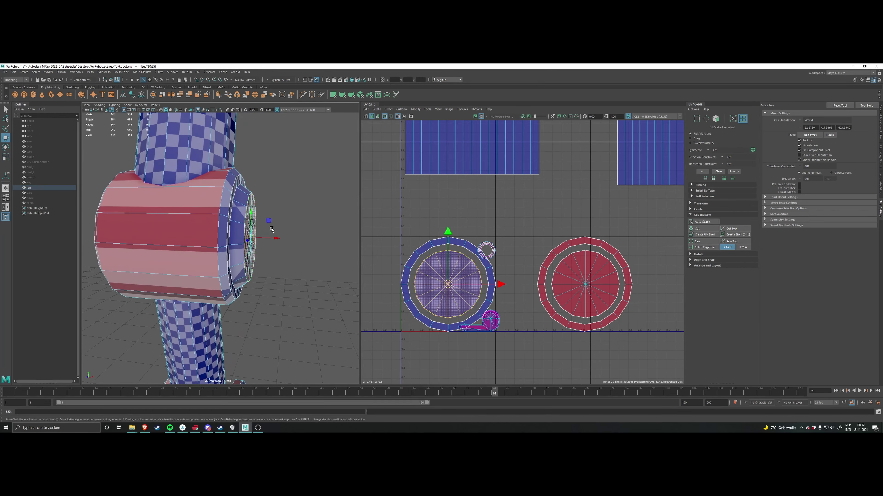
alt+drag(252, 215, 282, 250)
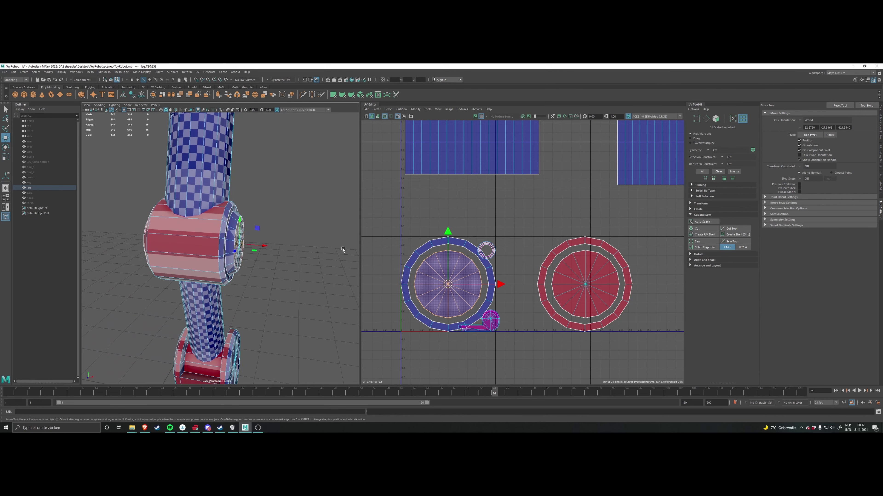
alt+drag(355, 251, 236, 232)
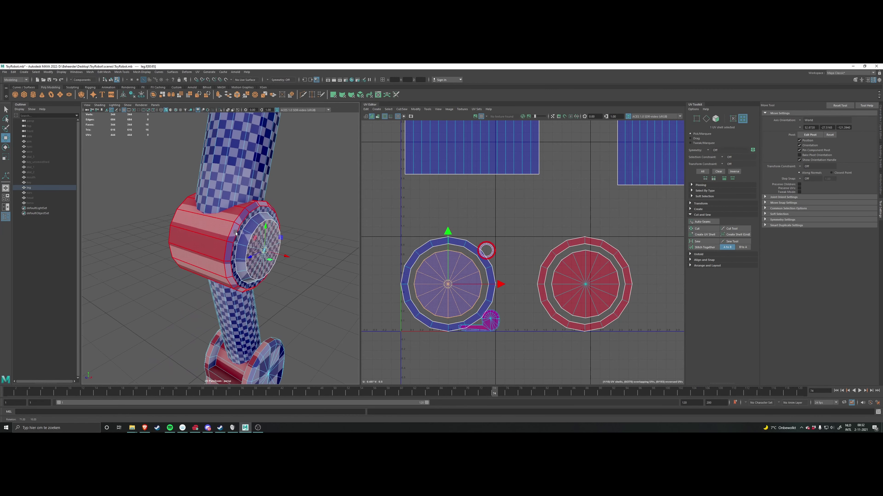
alt+right_drag(236, 234, 292, 236)
alt+middle_drag(292, 236, 244, 228)
Step: Reselect the cap disc on the knee joint and nudge its UV shell slightly along the horizontal axis
click(285, 232)
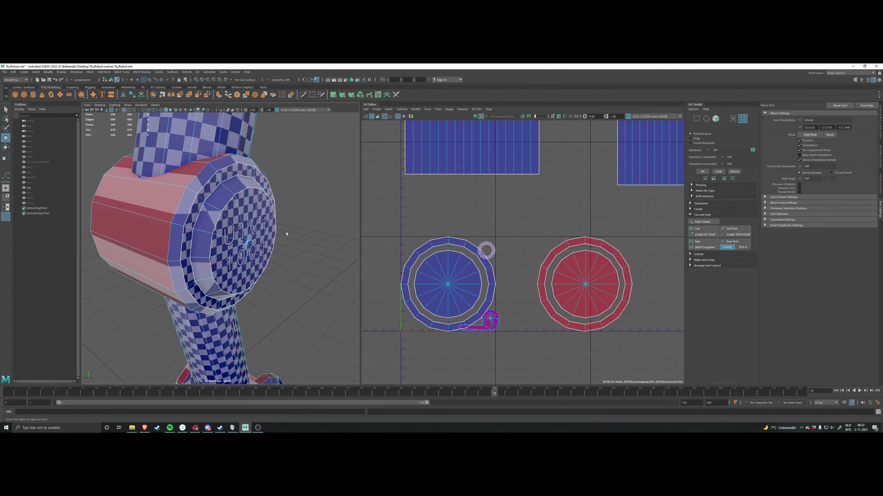
click(249, 226)
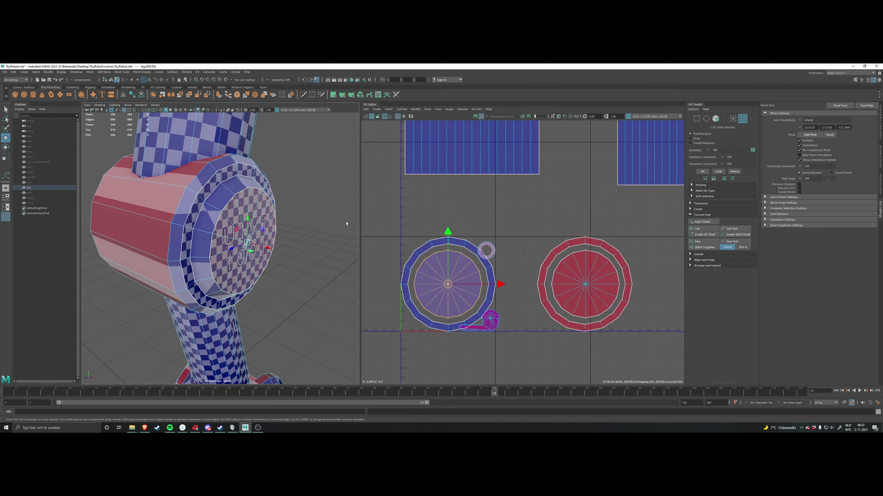
drag(477, 285, 477, 285)
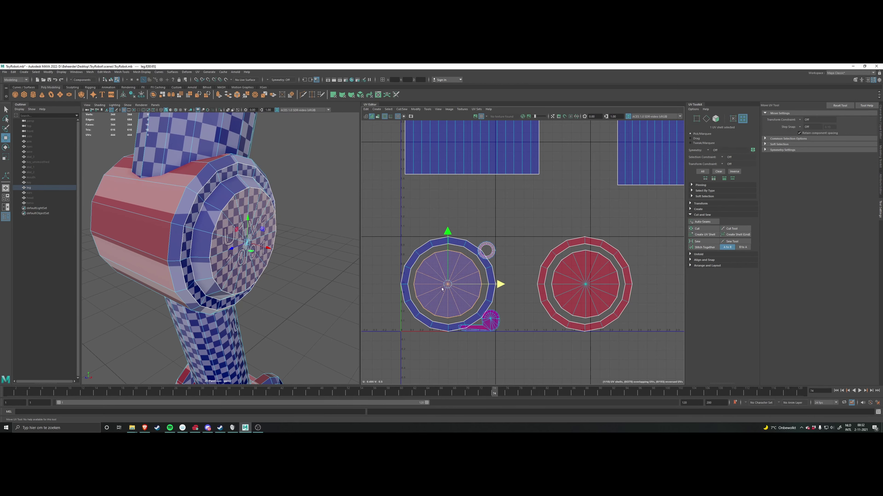
Step: Examine both ends of the knee joint to check which cap belongs to the blue disc shell
alt+drag(278, 263, 314, 262)
alt+right_drag(315, 261, 263, 259)
alt+drag(263, 260, 293, 259)
click(574, 278)
alt+right_drag(236, 259, 268, 257)
alt+drag(268, 257, 241, 255)
alt+right_drag(241, 255, 211, 257)
alt+drag(275, 260, 314, 233)
click(236, 259)
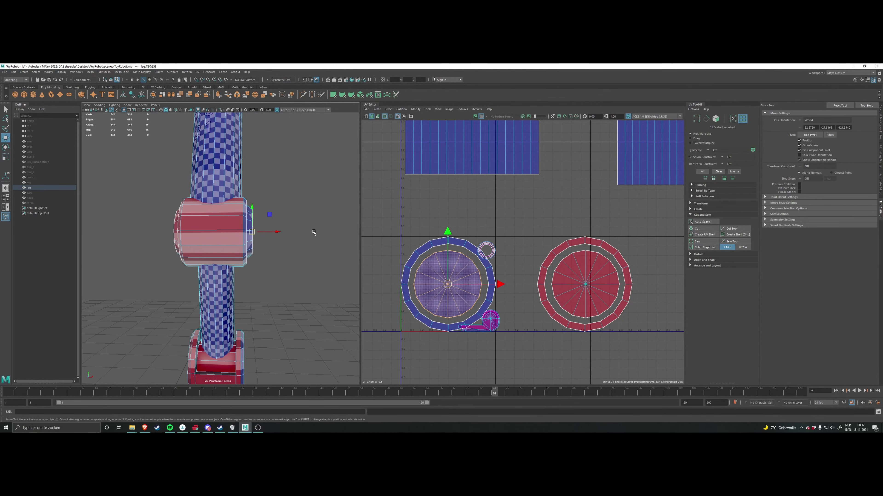
alt+drag(191, 233, 219, 227)
alt+drag(308, 236, 226, 240)
click(249, 237)
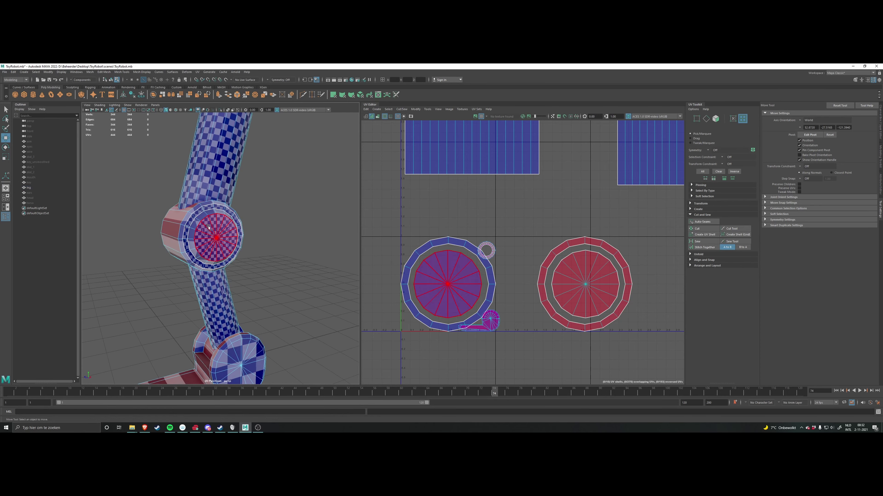
click(246, 236)
Step: Select the cap on the knee joint's opposite end and compare its red disc shell with the blue one
alt+drag(212, 226, 323, 231)
click(226, 238)
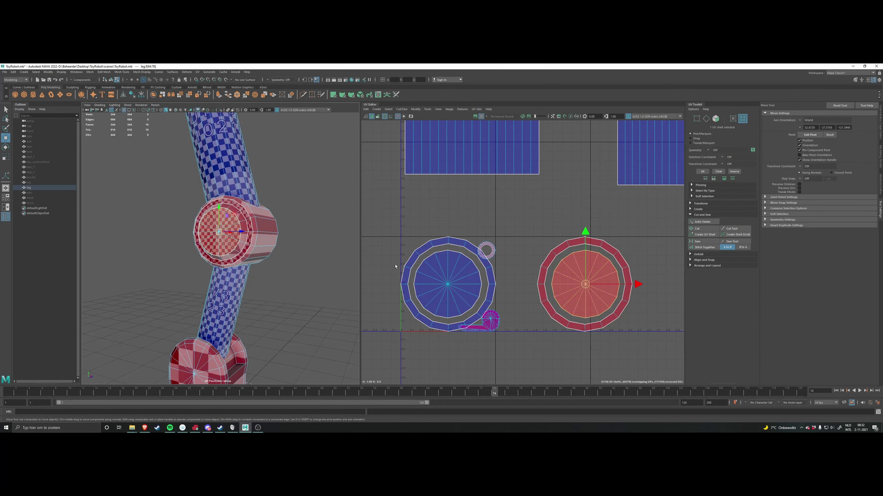
click(529, 224)
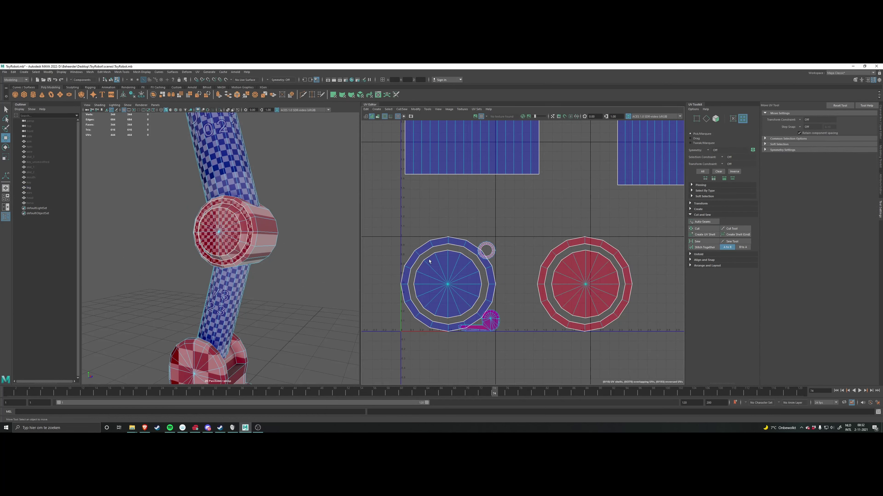
click(563, 273)
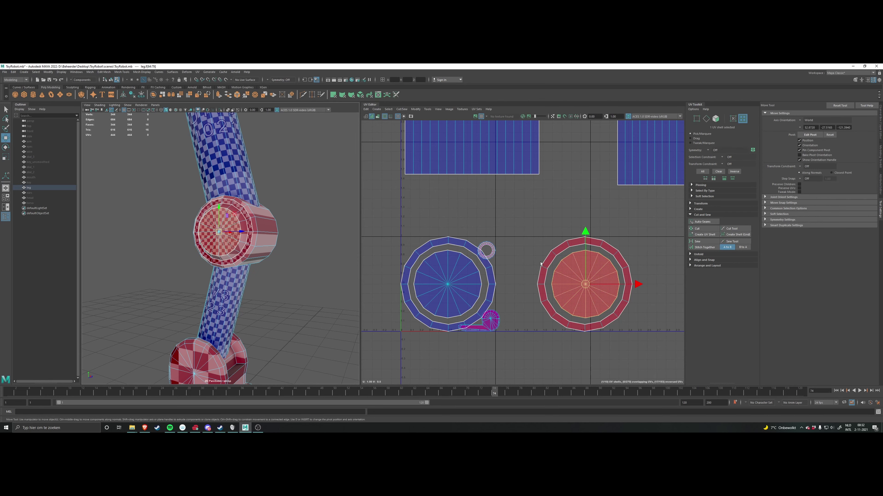
alt+middle_drag(496, 259, 459, 249)
click(502, 252)
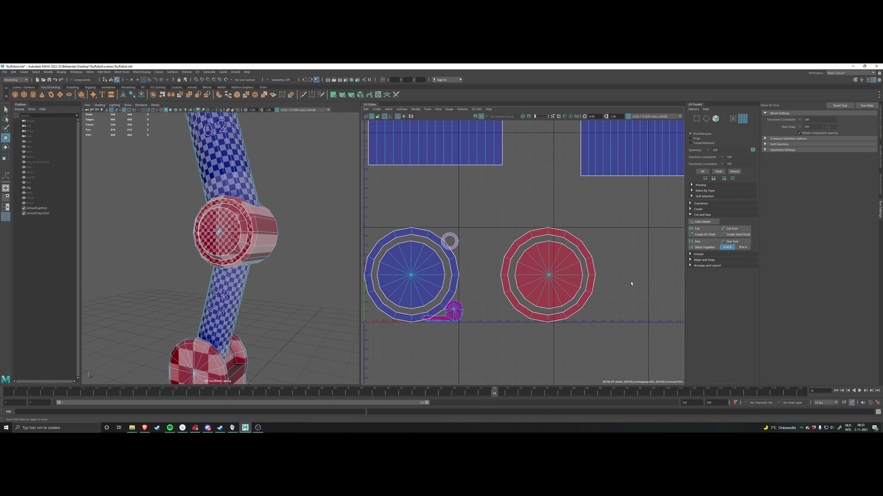
Step: Select the red disc shell and its surrounding ring shell, and flip both UV shells
alt+middle_drag(637, 265, 663, 278)
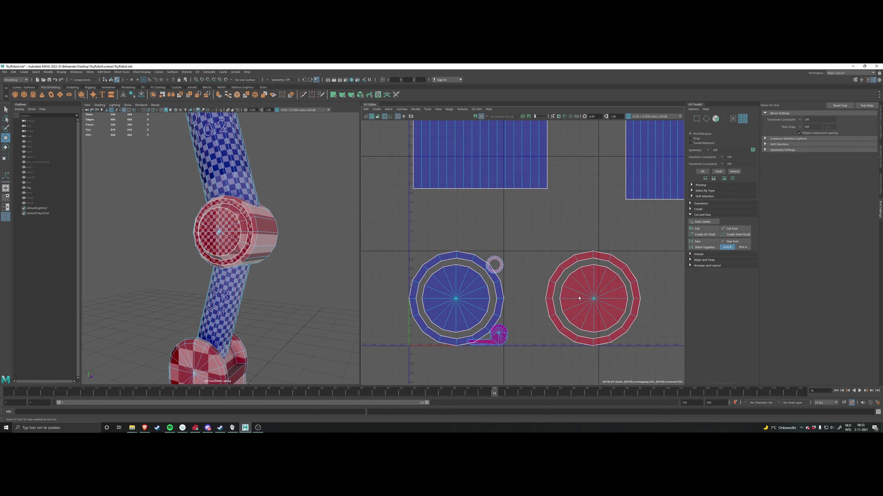
alt+middle_drag(578, 298, 533, 302)
click(480, 307)
alt+middle_drag(578, 282, 542, 280)
click(542, 280)
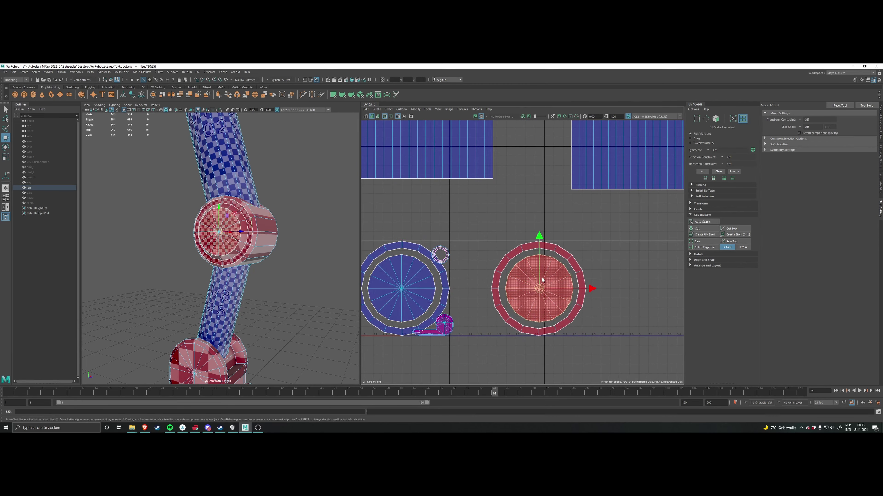
shift+click(491, 281)
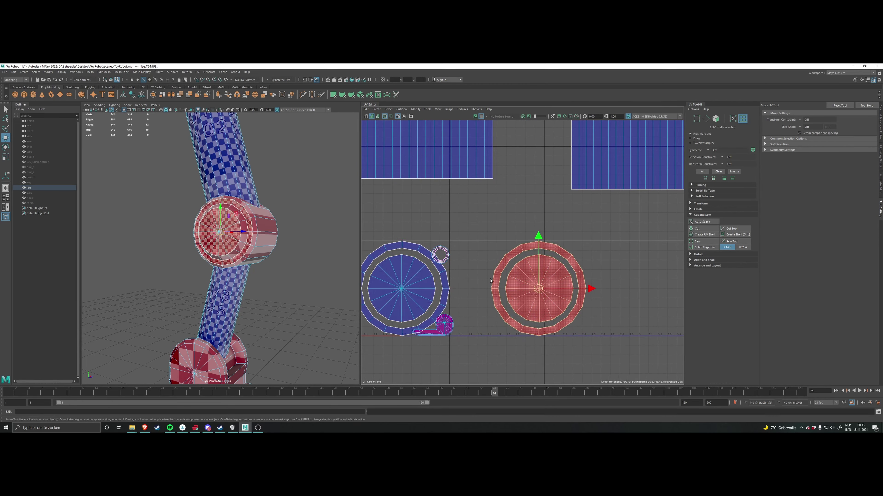
shift+right_click(478, 259)
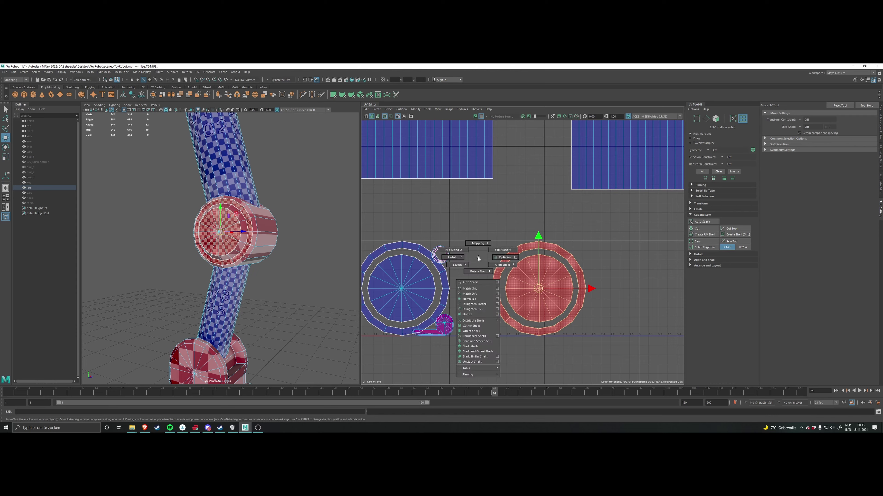
mouse_move(478, 257)
right_down()
mouse_move(499, 259)
mouse_move(479, 271)
right_up()
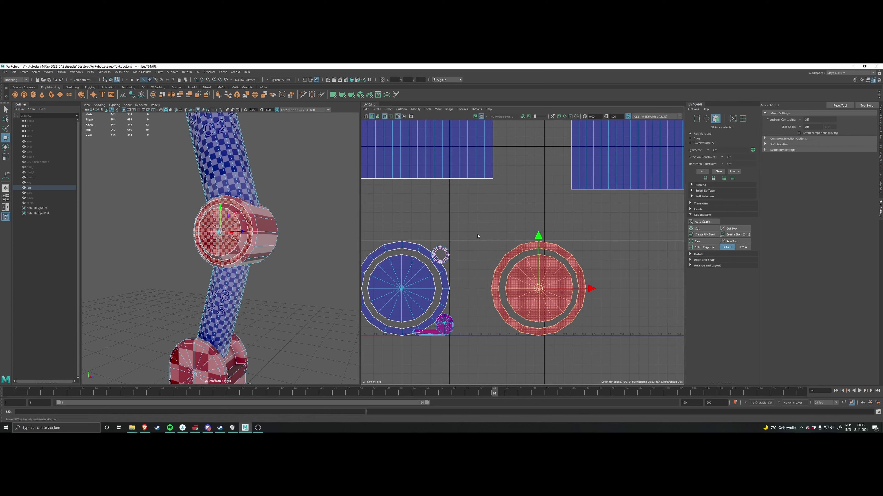
right_drag(478, 236, 445, 264)
click(581, 341)
Step: Nudge the flipped cap's inner disc shell along the horizontal axis to center it inside its ring
click(533, 270)
click(557, 293)
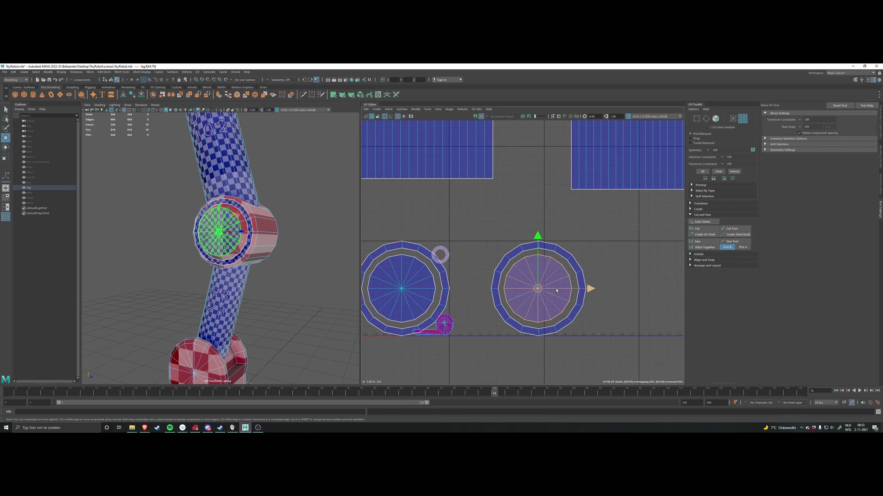
drag(556, 294, 558, 294)
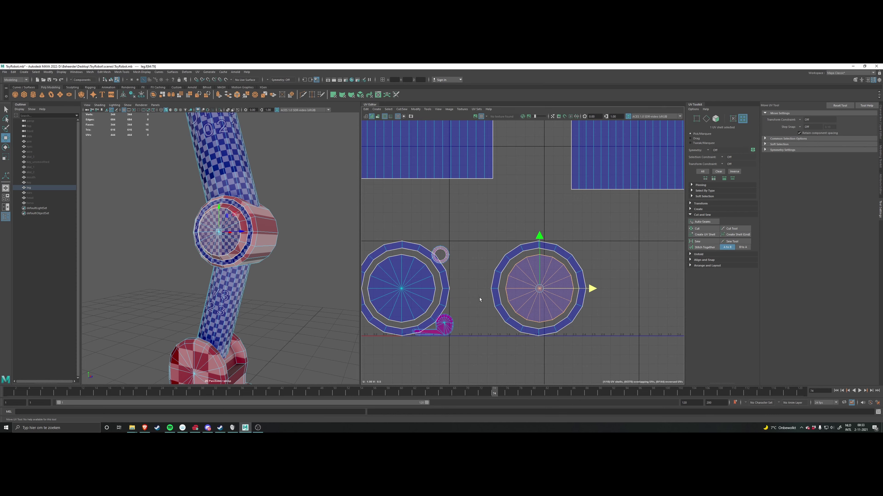
click(469, 305)
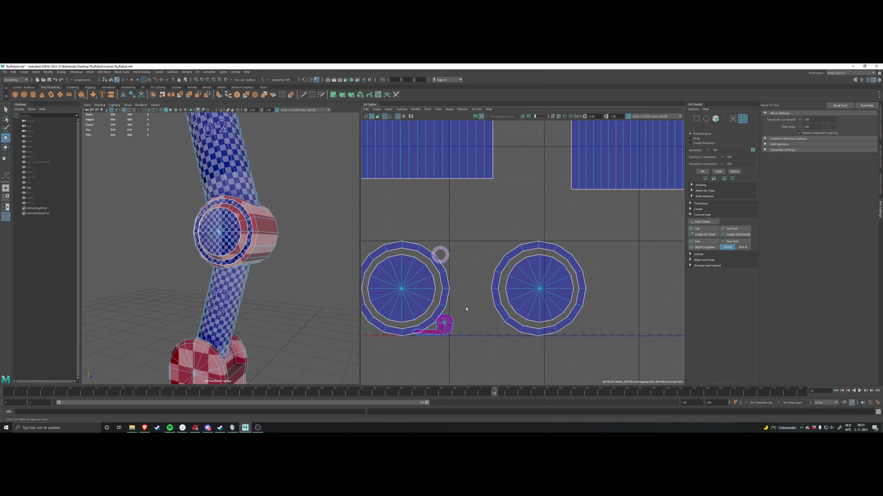
alt+drag(329, 279, 307, 280)
click(540, 279)
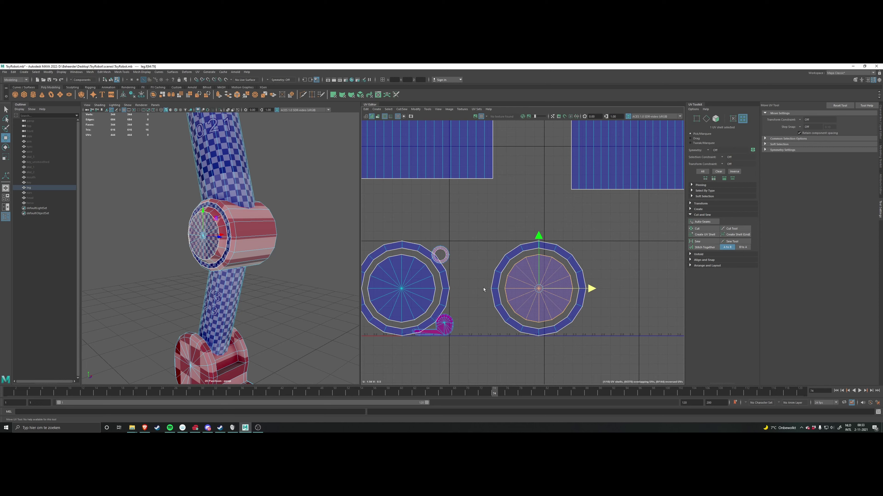
alt+drag(266, 270, 294, 270)
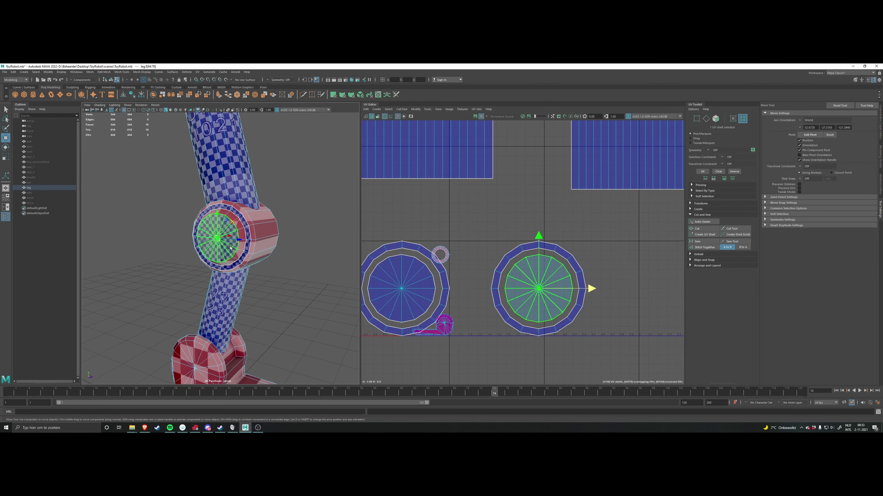
click(445, 244)
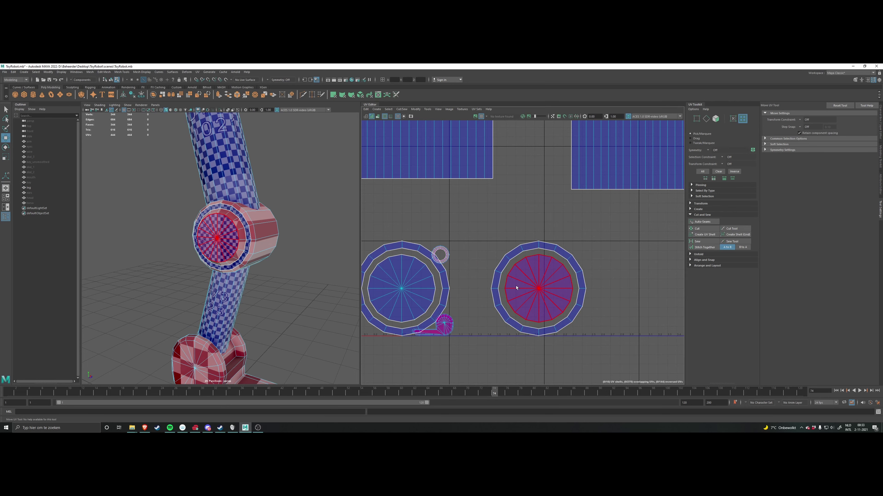
Step: Select both discs with their rings and move the four shells together clear of the small shells near the UV origin
alt+drag(288, 258, 249, 258)
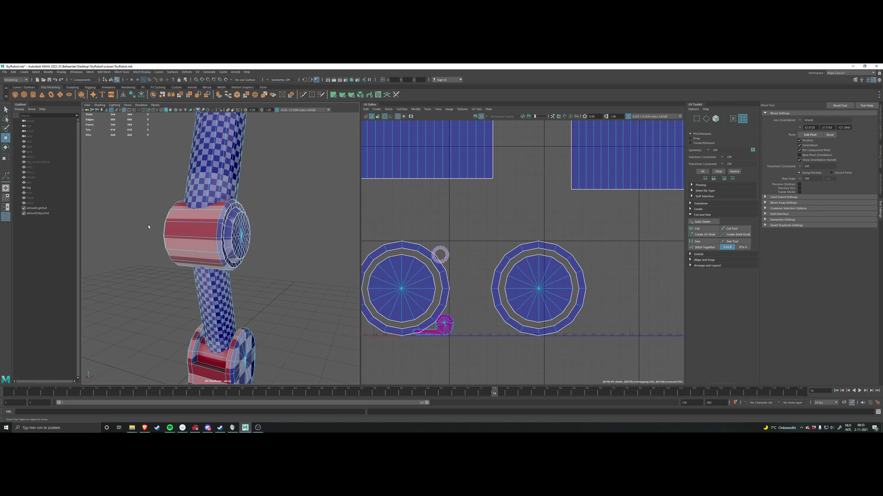
alt+drag(148, 227, 262, 269)
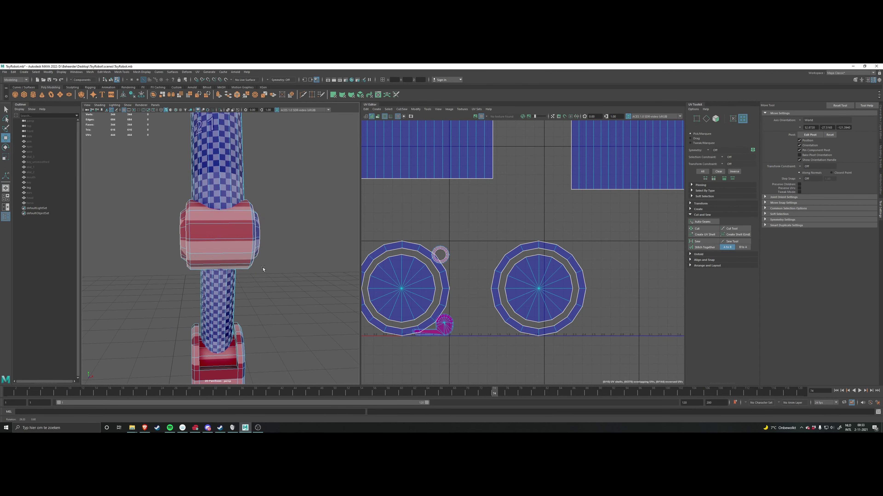
scroll(525, 287, down, 2)
click(530, 288)
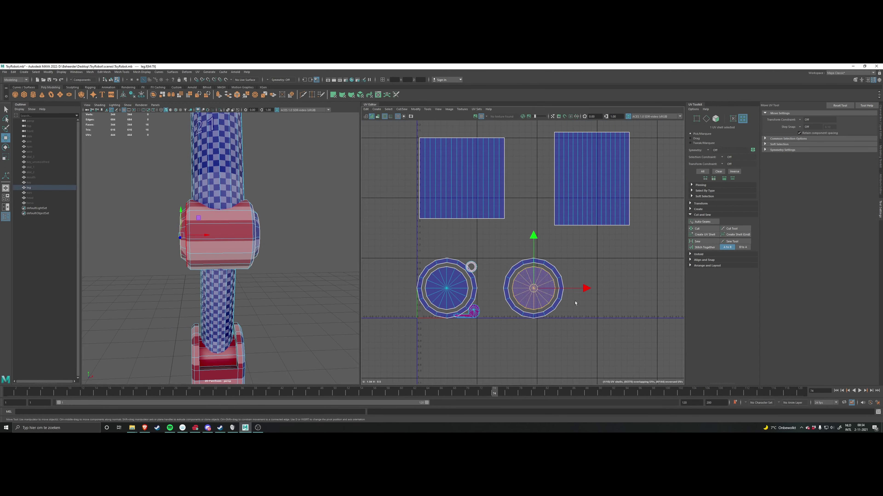
shift+click(467, 285)
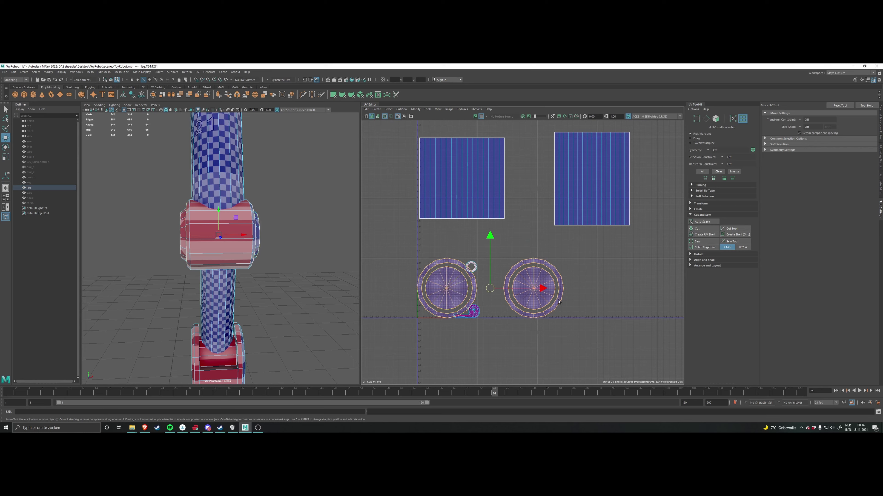
drag(492, 289, 573, 273)
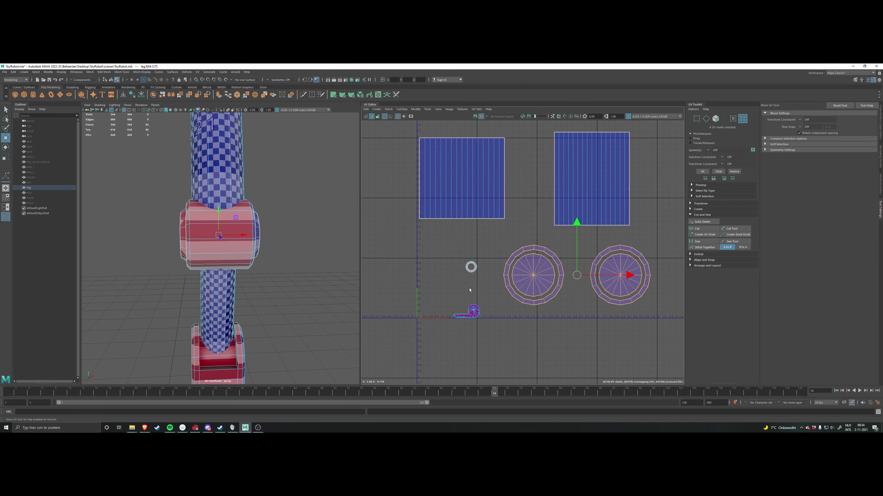
scroll(478, 292, up, 2)
scroll(474, 319, up, 3)
scroll(355, 301, down, 5)
alt+middle_drag(478, 289, 435, 290)
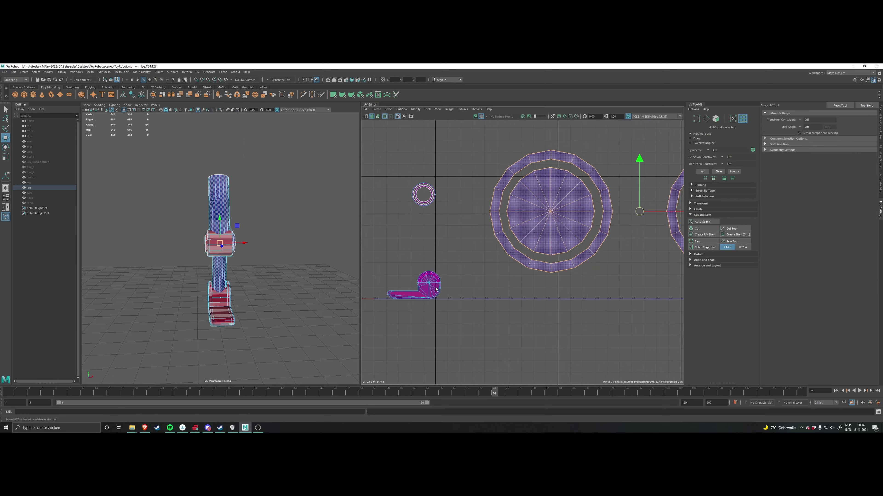
alt+middle_drag(427, 252, 402, 254)
alt+middle_drag(528, 222, 542, 272)
click(457, 283)
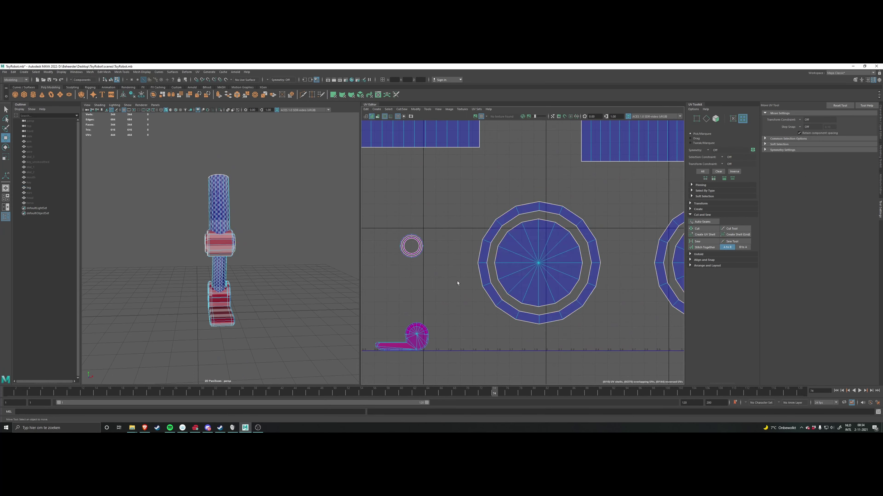
Step: Select the small overlapping ring shells and inspect the faces they cover on the knee joint
scroll(272, 243, up, 6)
alt+drag(296, 243, 282, 246)
scroll(249, 233, up, 2)
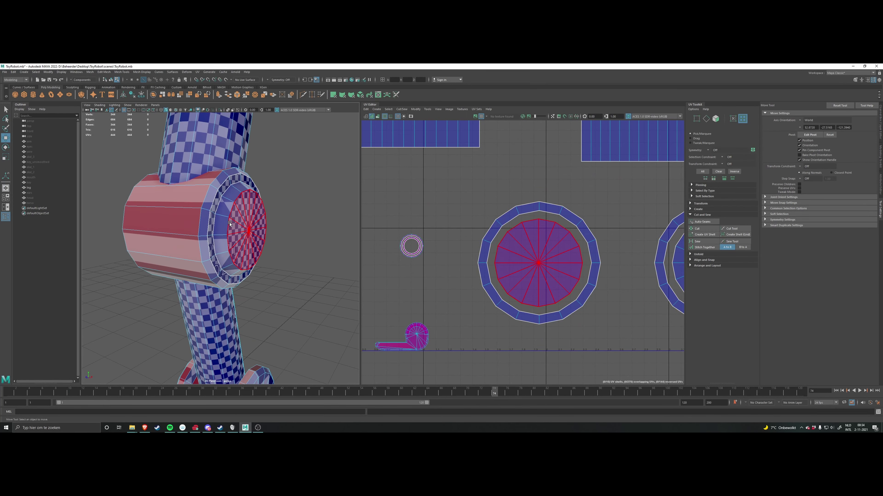
drag(371, 218, 434, 274)
alt+drag(292, 240, 247, 249)
click(247, 249)
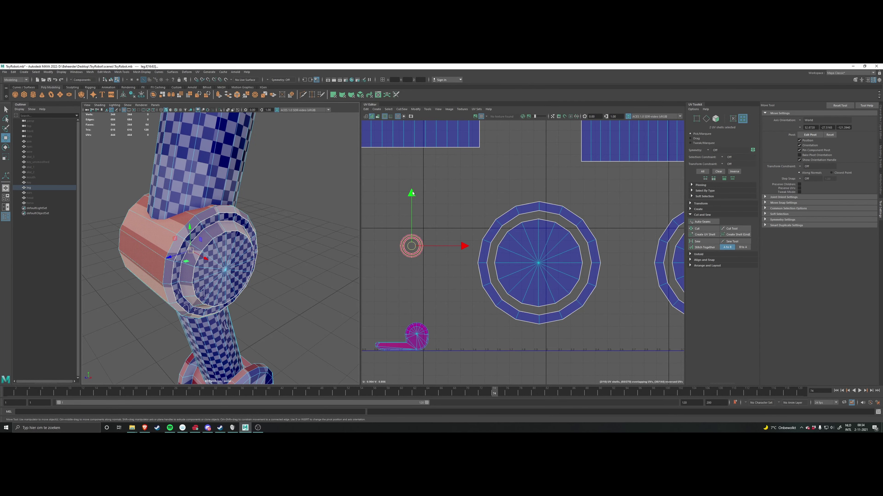
Step: Select the inner and outer bevel face loops around the caps at both ends of the knee joint
shift+click(192, 226)
click(215, 230)
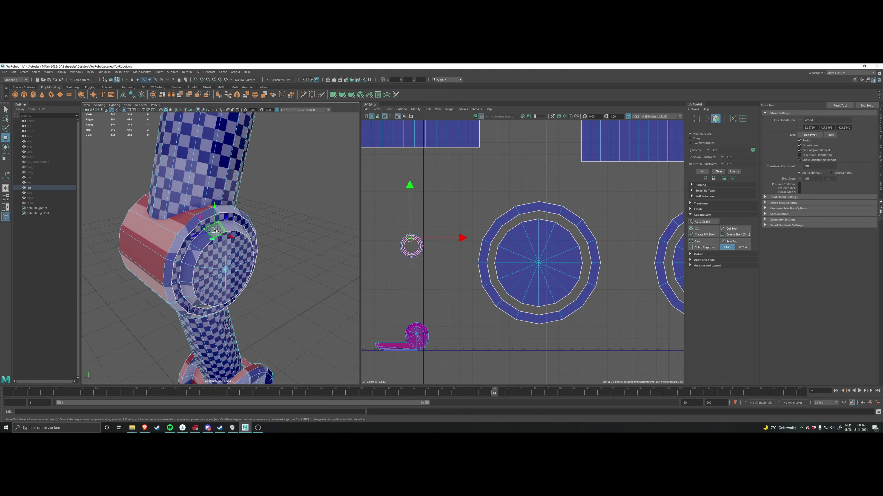
shift+double_click(197, 243)
shift+click(188, 227)
shift+double_click(172, 253)
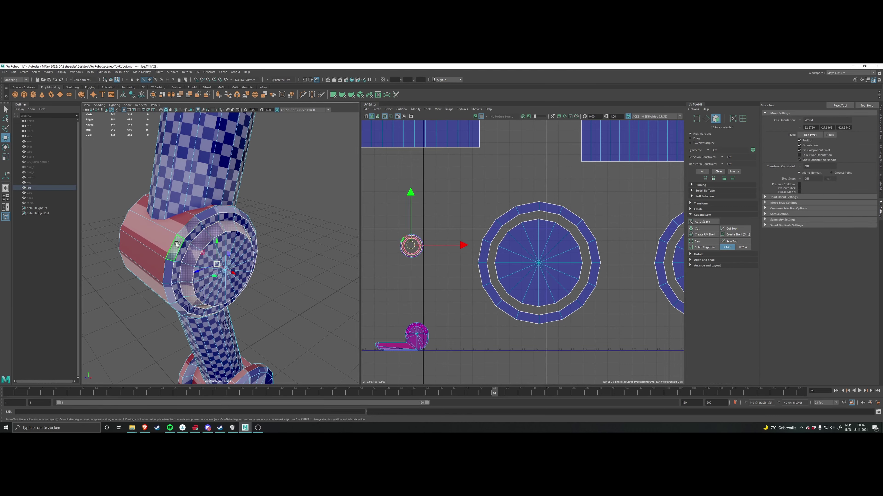
alt+drag(172, 254, 247, 224)
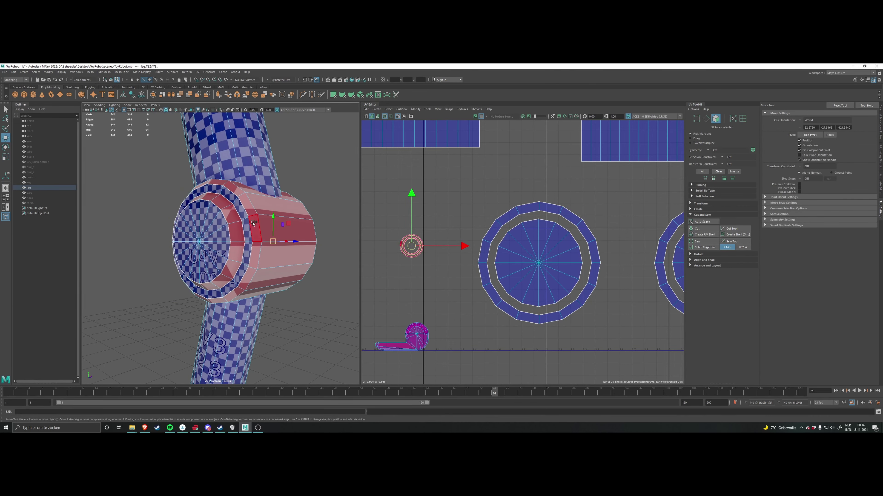
shift+double_click(253, 224)
shift+click(235, 246)
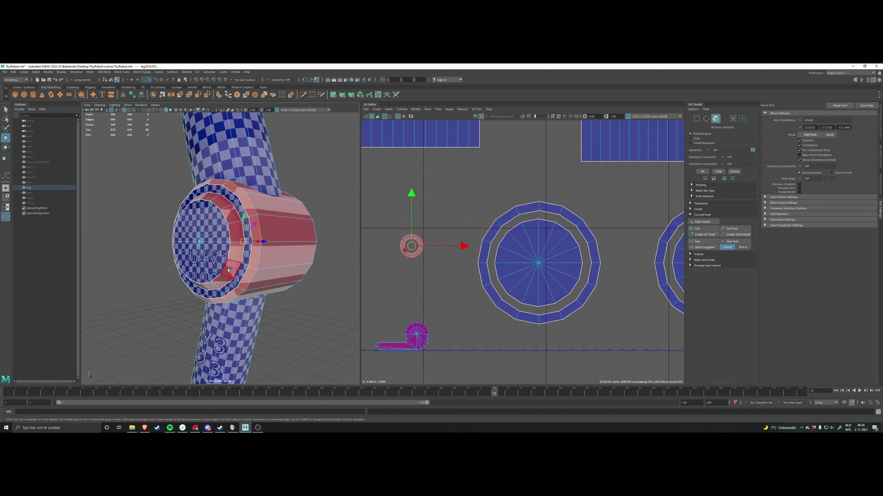
shift+double_click(228, 269)
Step: Apply a planar UV projection to the selected bevel face loops of the knee joint
scroll(229, 269, down, 6)
alt+middle_drag(408, 263, 387, 264)
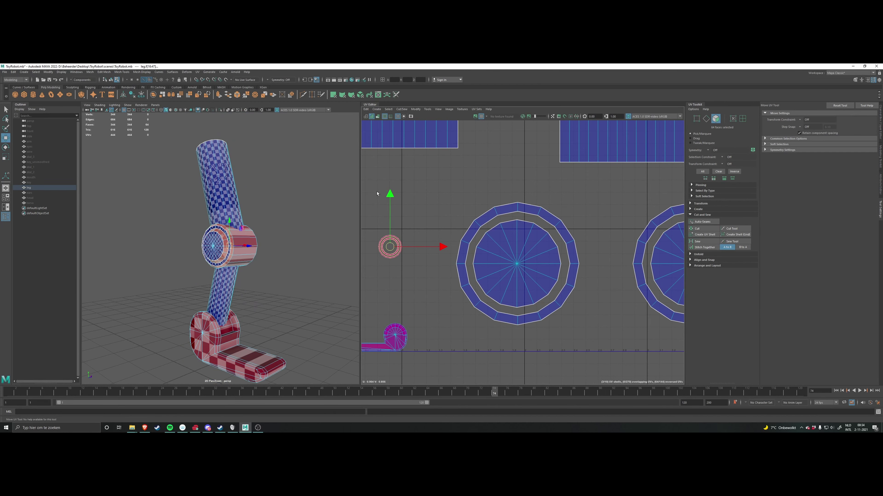
click(337, 95)
scroll(420, 217, down, 3)
alt+middle_drag(419, 218, 511, 220)
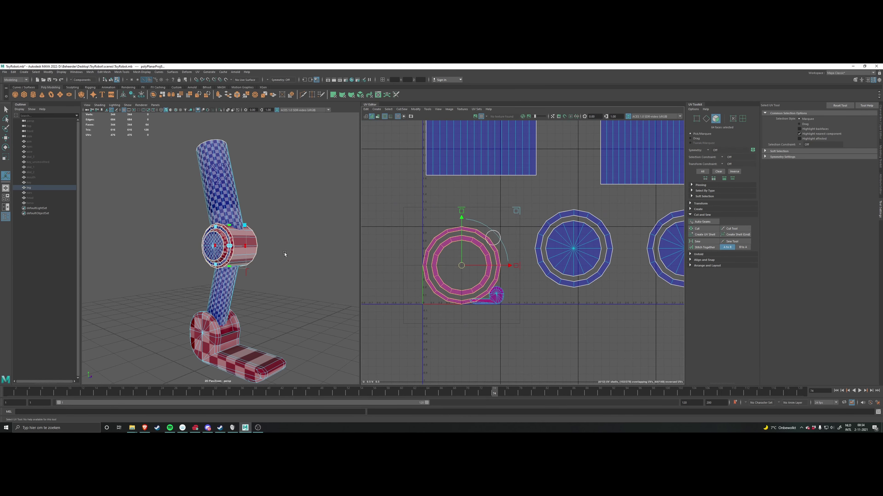
alt+drag(279, 248, 212, 247)
scroll(212, 247, up, 6)
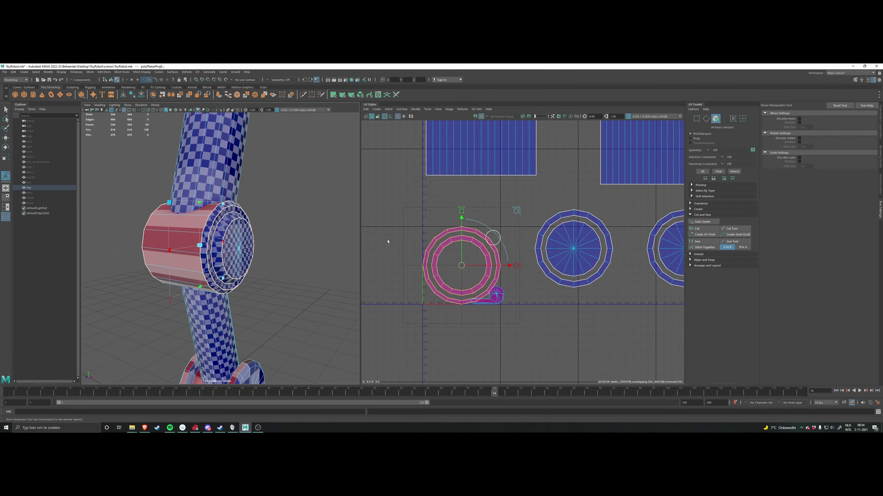
Step: Move the projected ring shells horizontally out of the first UV tile into empty space
key(w)
scroll(469, 257, down, 1)
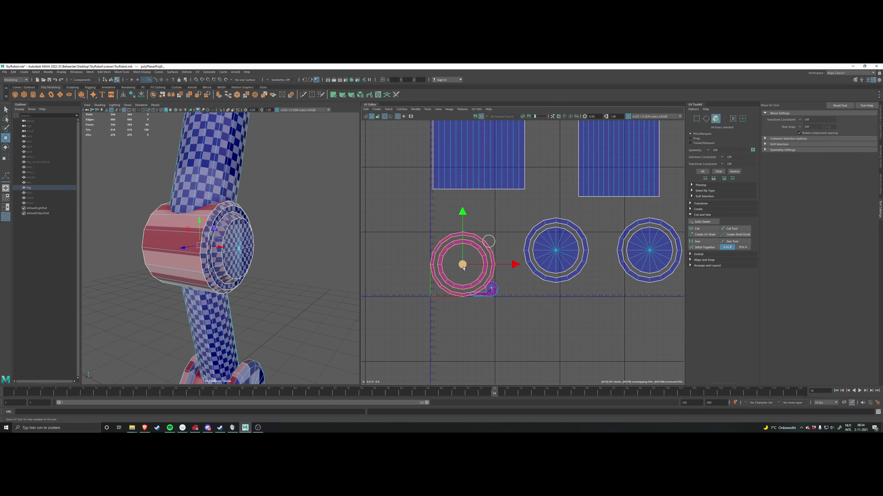
drag(464, 263, 405, 263)
alt+middle_drag(404, 262, 471, 258)
key(w)
scroll(294, 227, up, 3)
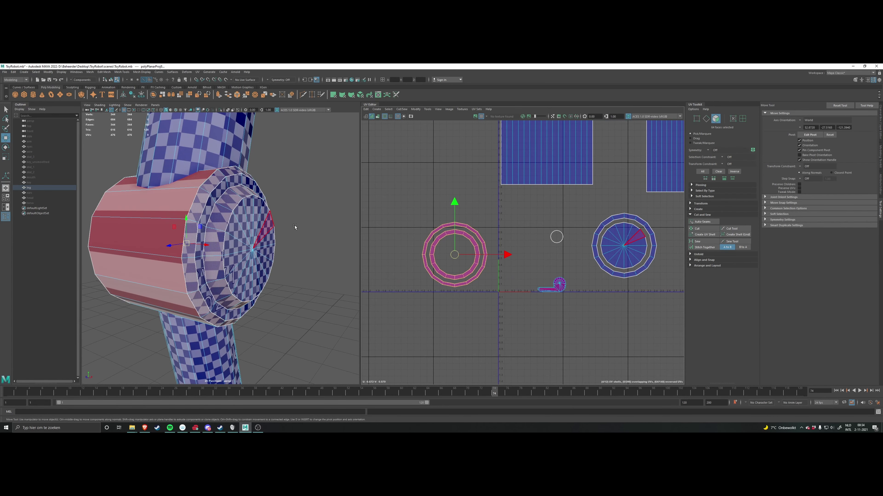
Step: Try to unfold the projected ring shells
scroll(404, 282, up, 2)
key(w)
shift+right_click(423, 270)
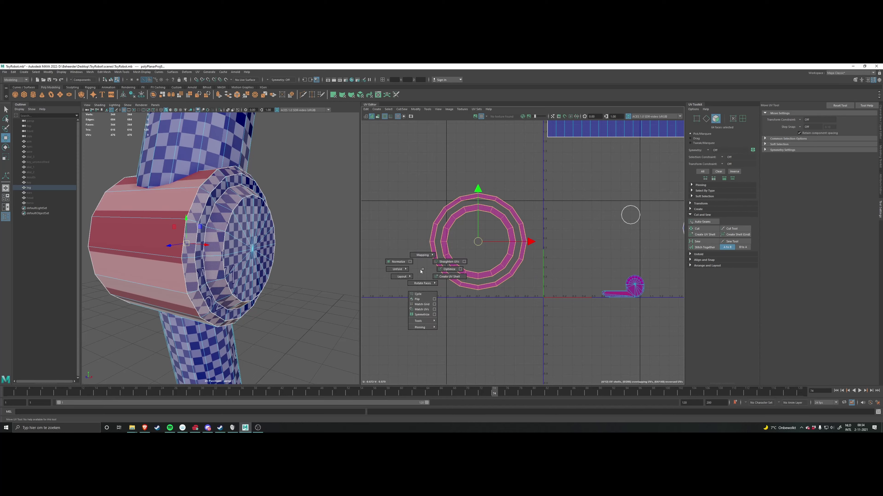
click(379, 269)
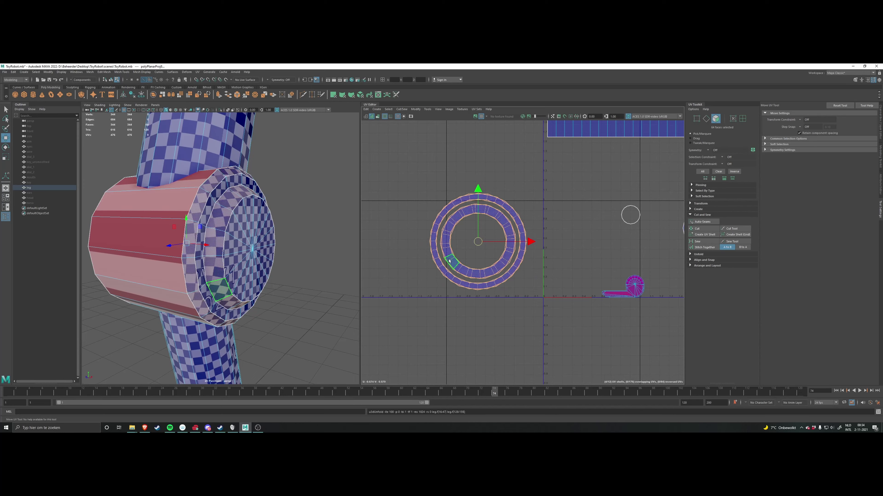
Step: Examine the overlapping ring shells and the checker pattern on the knee joint's bevel faces from several angles
scroll(463, 230, up, 5)
alt+middle_drag(463, 231, 471, 269)
scroll(471, 268, down, 1)
scroll(277, 241, down, 3)
alt+drag(269, 231, 231, 231)
scroll(228, 218, up, 4)
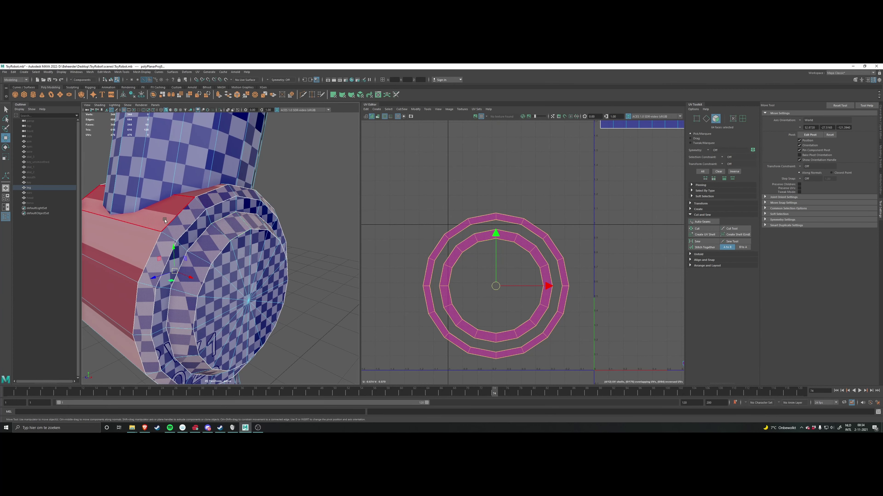
alt+drag(204, 243, 229, 245)
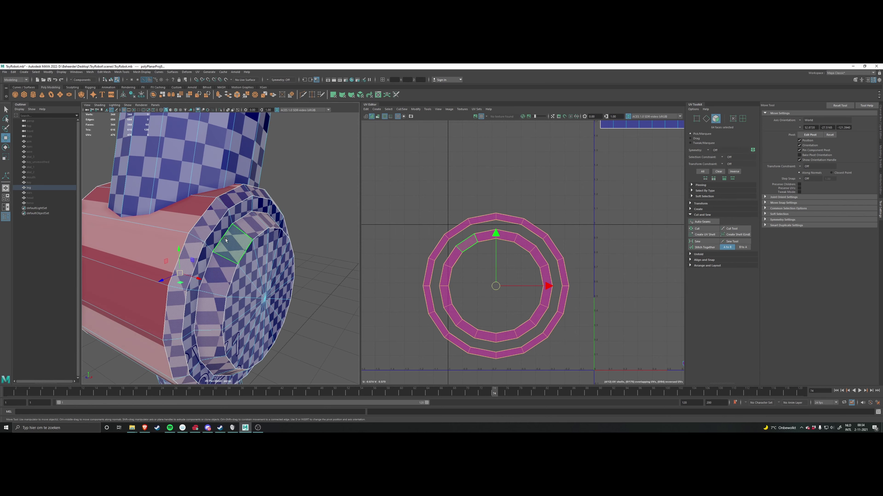
click(255, 223)
alt+drag(255, 222, 209, 240)
click(205, 238)
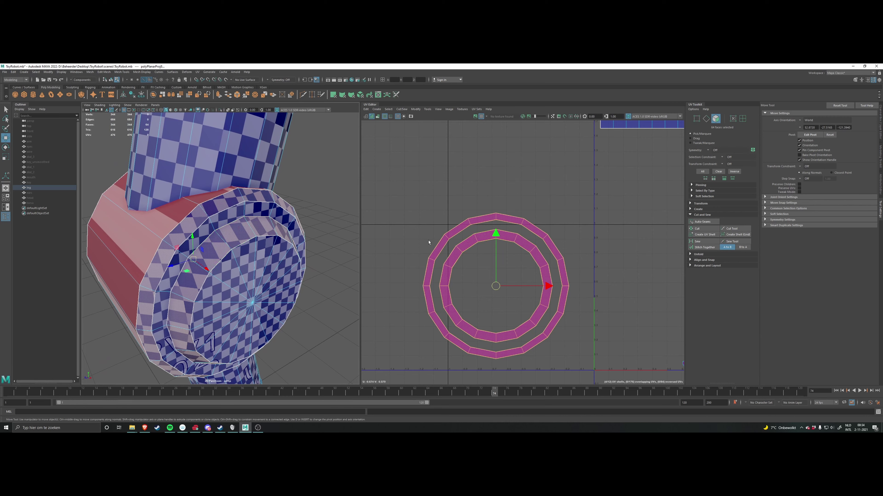
Step: Unfold the knee joint's projected ring shells
shift+right_drag(406, 236, 385, 242)
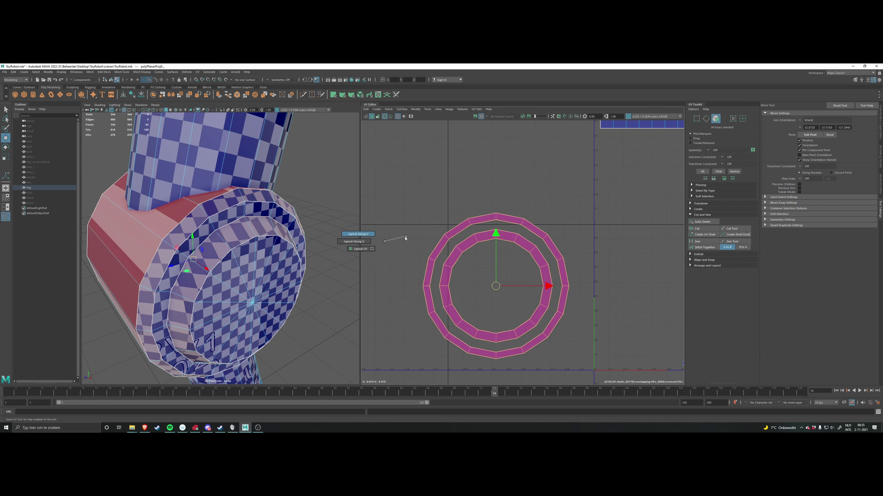
shift+right_drag(407, 239, 357, 237)
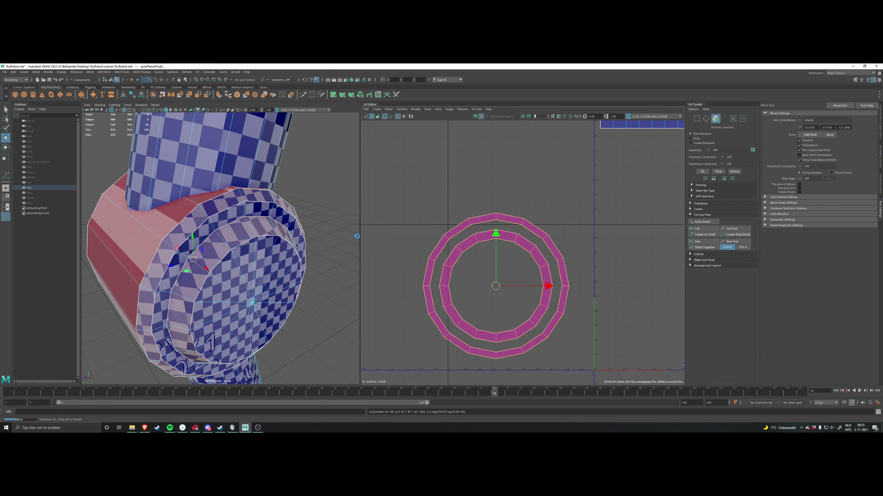
click(476, 242)
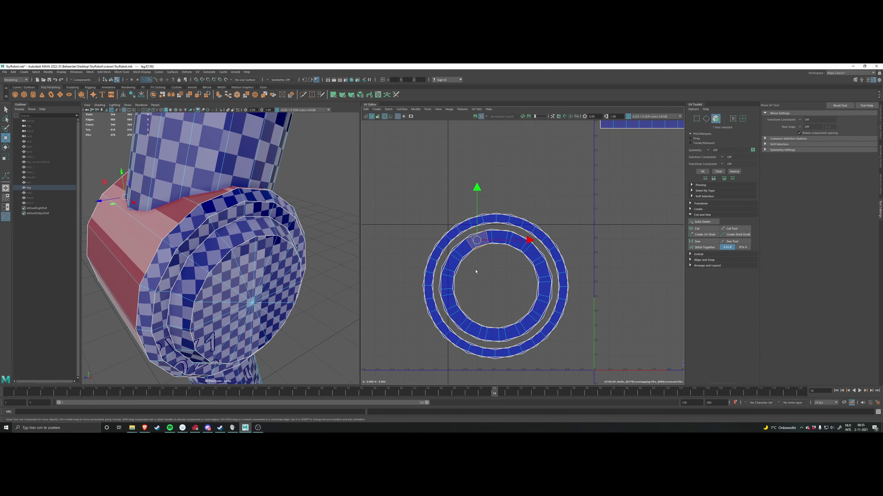
Step: Separate the overlapping rings by moving one outer and one inner ring shell together to empty space above the others
right_drag(476, 270, 455, 259)
click(454, 257)
shift+click(440, 250)
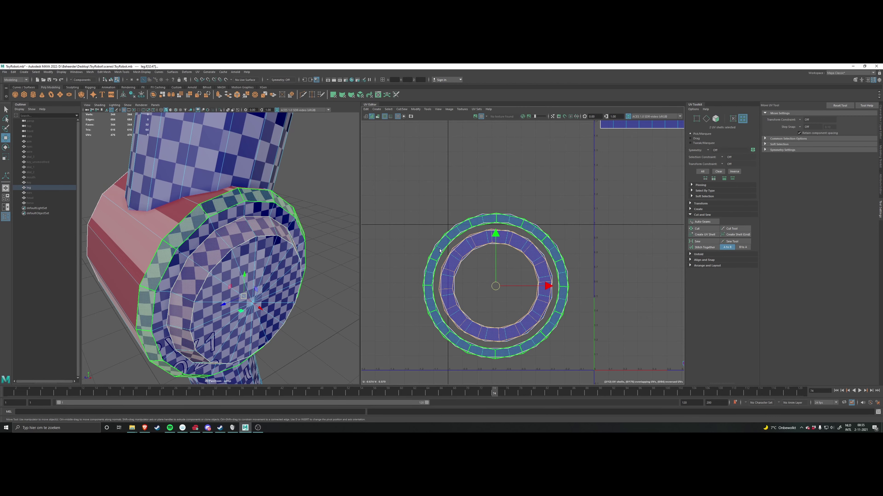
scroll(439, 251, down, 3)
drag(485, 283, 455, 157)
scroll(520, 207, up, 2)
click(520, 207)
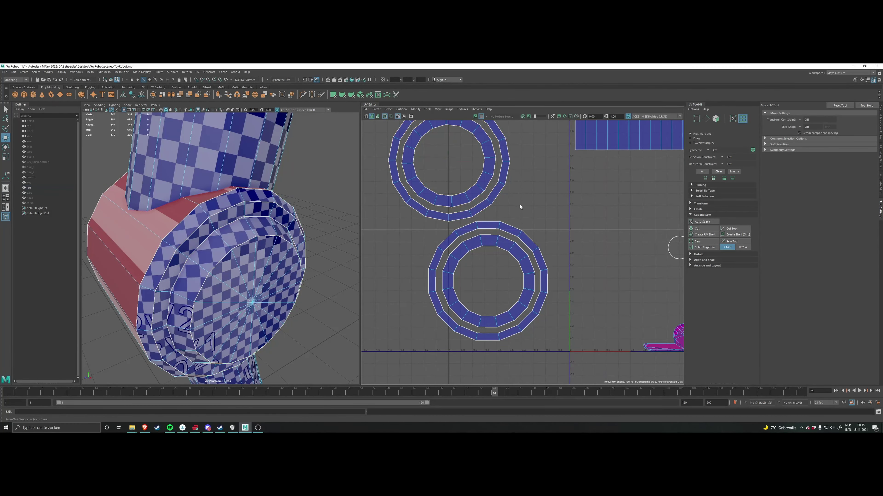
Step: Examine the separated ring shells and compare them with the bevel faces on the knee joint
alt+middle_drag(521, 206, 532, 253)
click(493, 289)
alt+drag(297, 267, 383, 282)
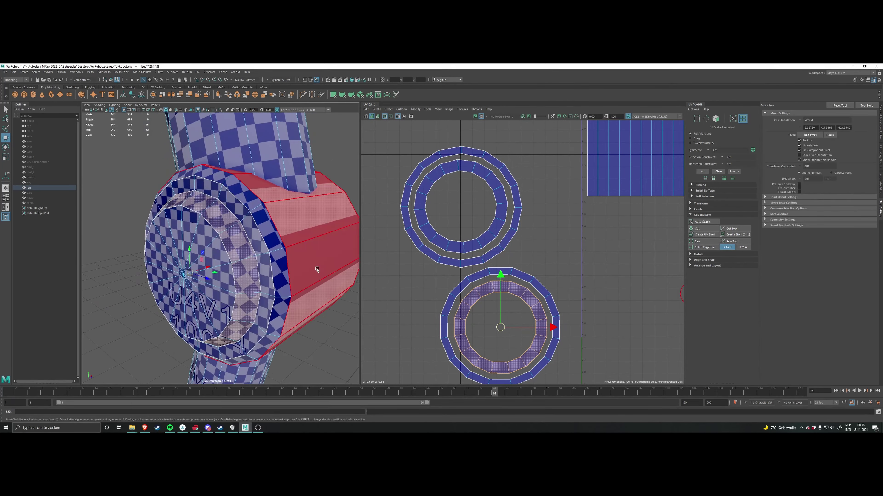
click(264, 238)
click(262, 246)
alt+middle_drag(381, 254, 351, 254)
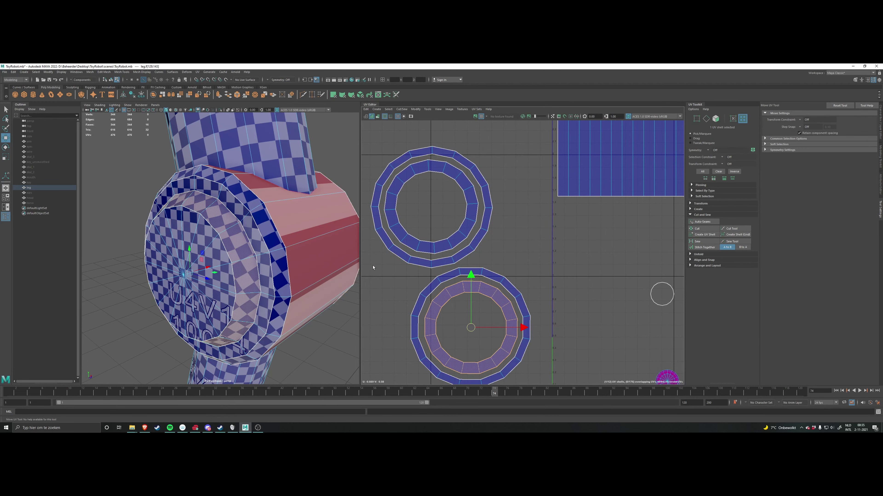
mouse_move(361, 268)
mouse_down()
mouse_move(342, 270)
mouse_move(354, 261)
mouse_up()
alt+drag(295, 272, 182, 270)
click(510, 236)
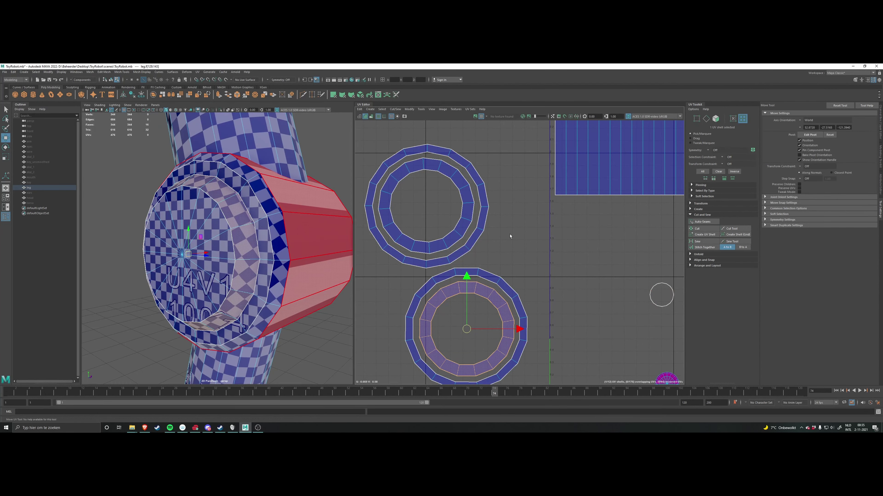
scroll(442, 265, down, 1)
scroll(441, 265, down, 3)
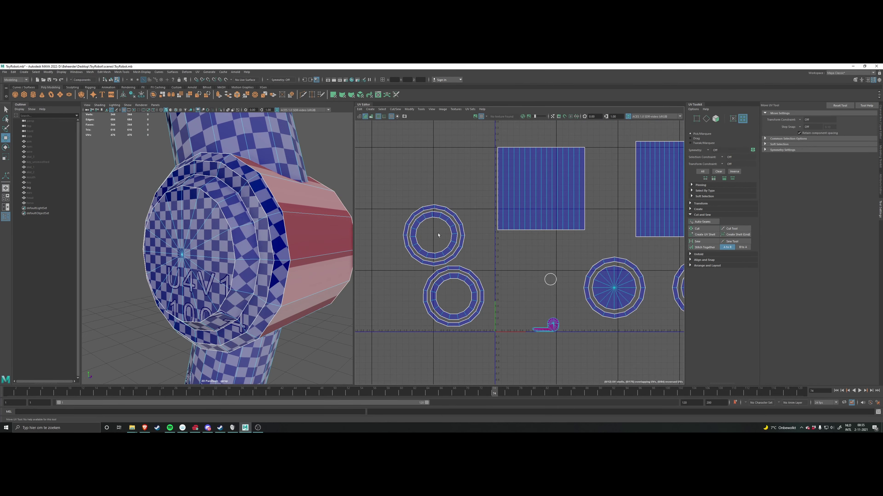
Step: Apply a cylindrical UV projection to the shell covering the knee joint's side wall
alt+drag(325, 279, 317, 278)
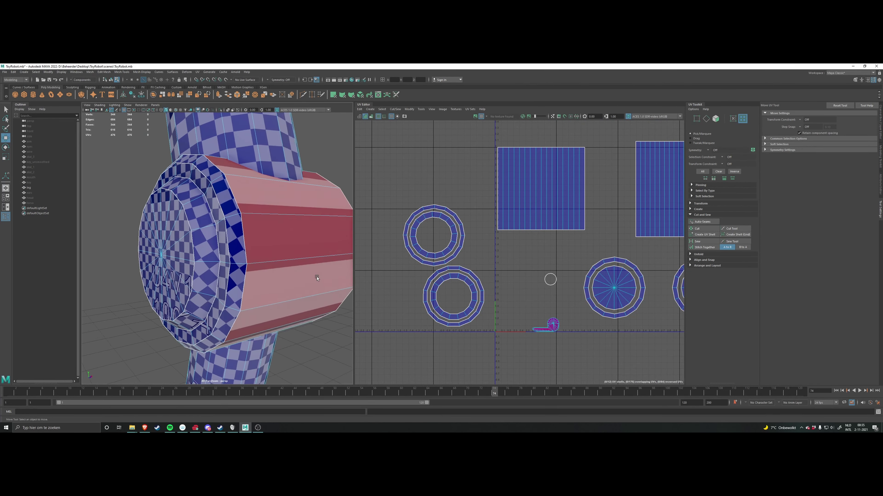
click(317, 278)
scroll(334, 268, down, 5)
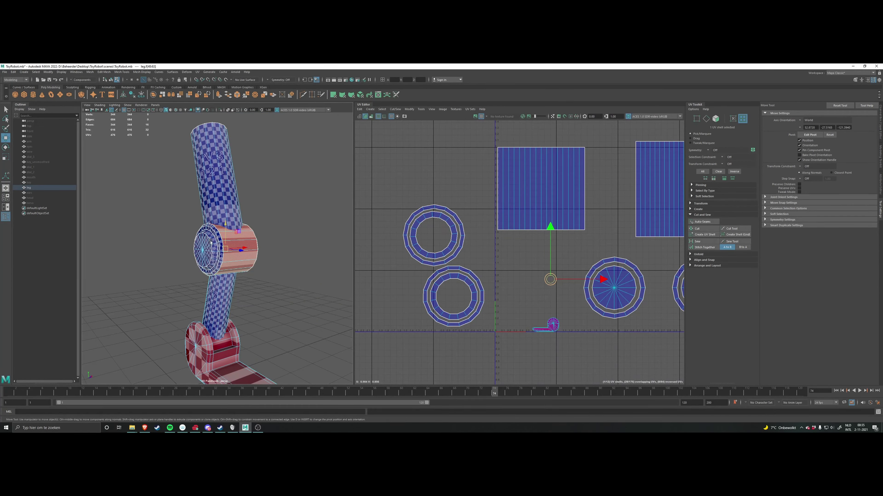
alt+drag(210, 241, 305, 245)
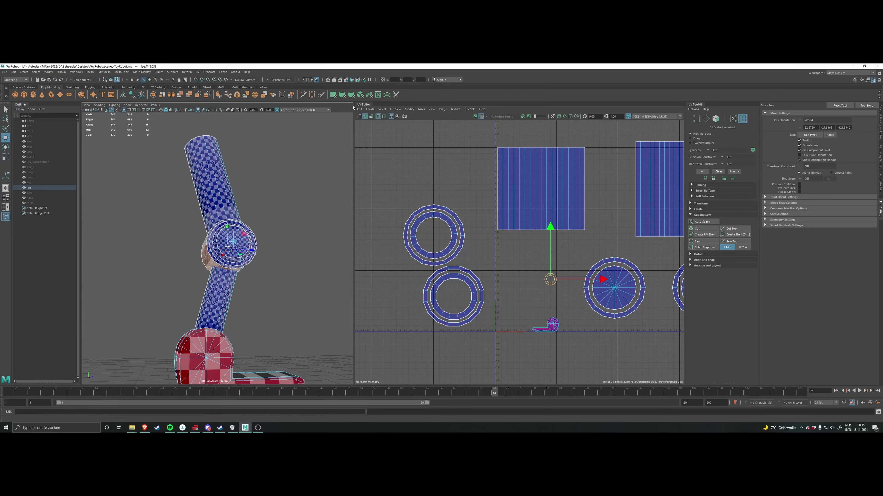
click(342, 95)
Step: Rotate the cylindrical projection so that its axis runs along the knee joint's axis
scroll(278, 195, up, 6)
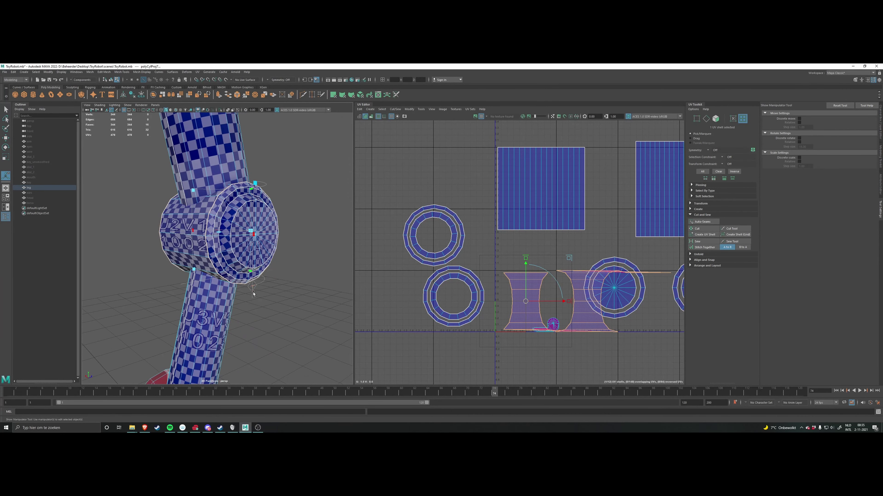
alt+drag(269, 291, 284, 306)
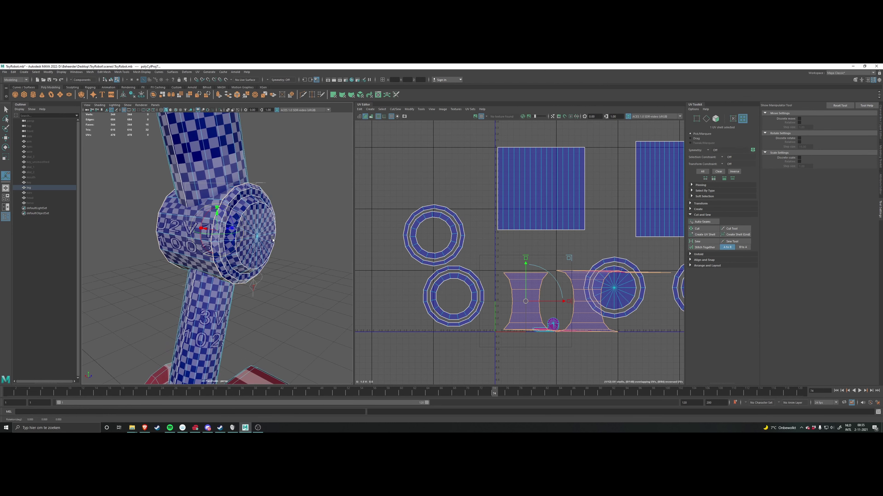
alt+drag(272, 240, 243, 224)
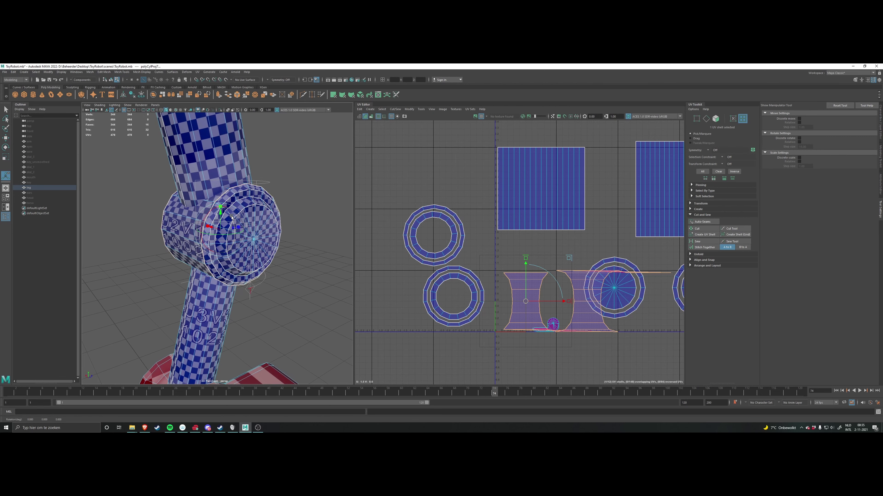
drag(229, 214, 215, 190)
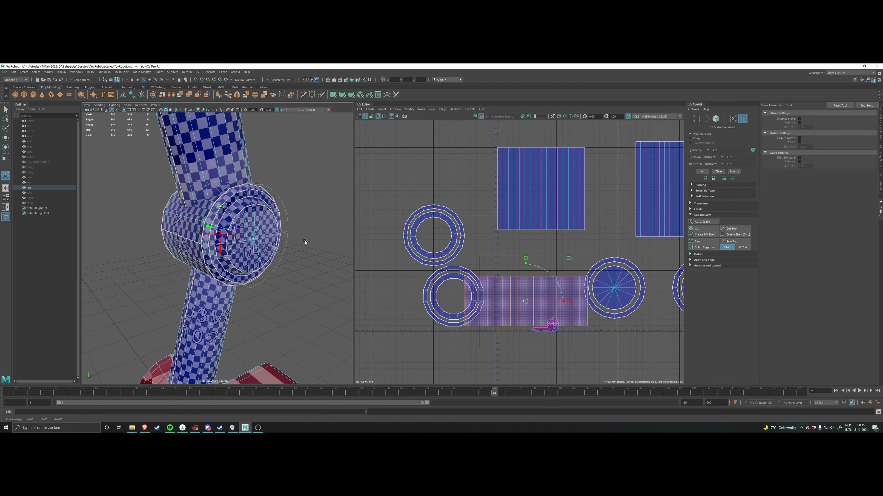
key(q)
click(487, 244)
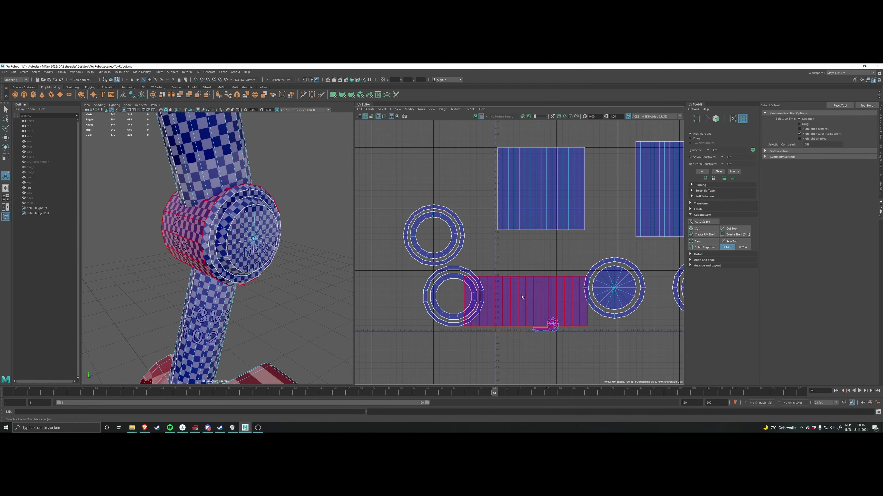
Step: Unfold the knee joint's side-wall shell and straighten its UVs
click(507, 296)
shift+right_click(486, 247)
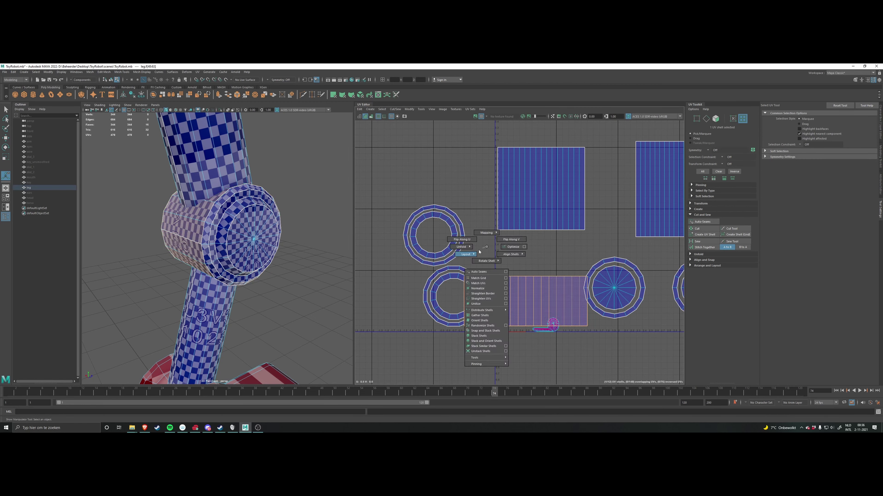
shift+right_drag(466, 250, 438, 250)
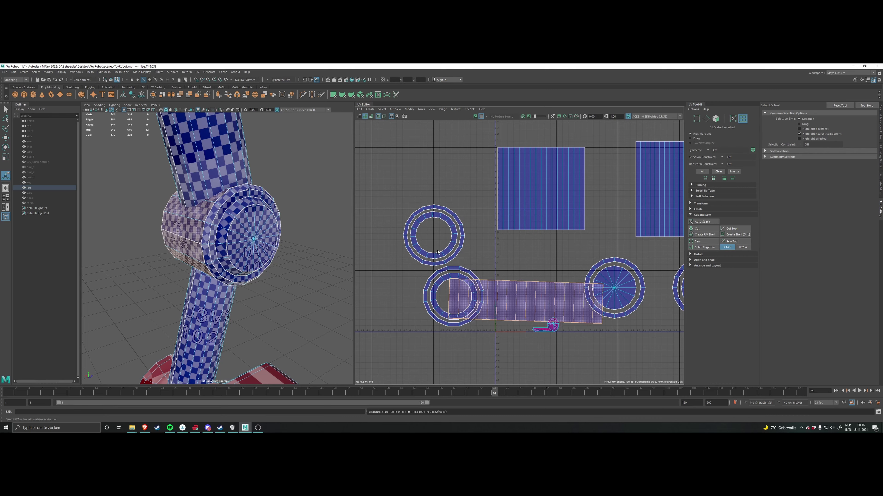
shift+right_click(499, 255)
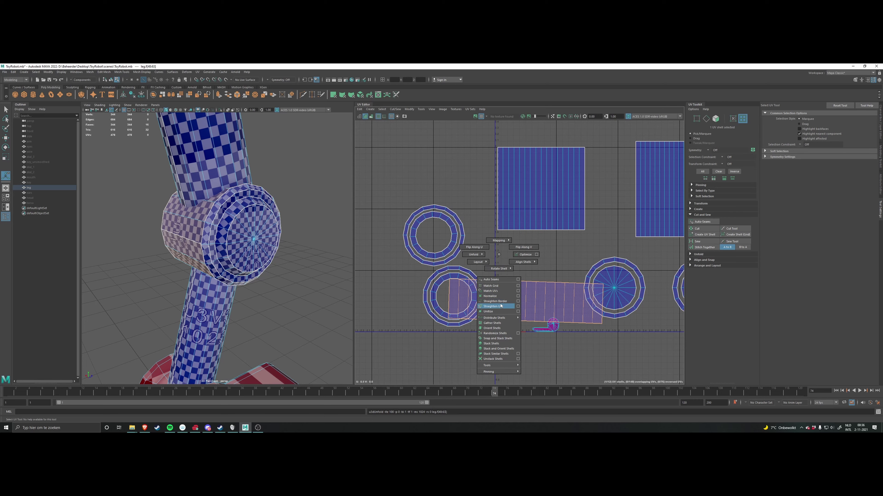
shift+right_drag(501, 305, 501, 305)
Step: Move the straightened side-wall shell out of the first UV tile into the empty space above the ring shells
scroll(531, 292, down, 2)
key(w)
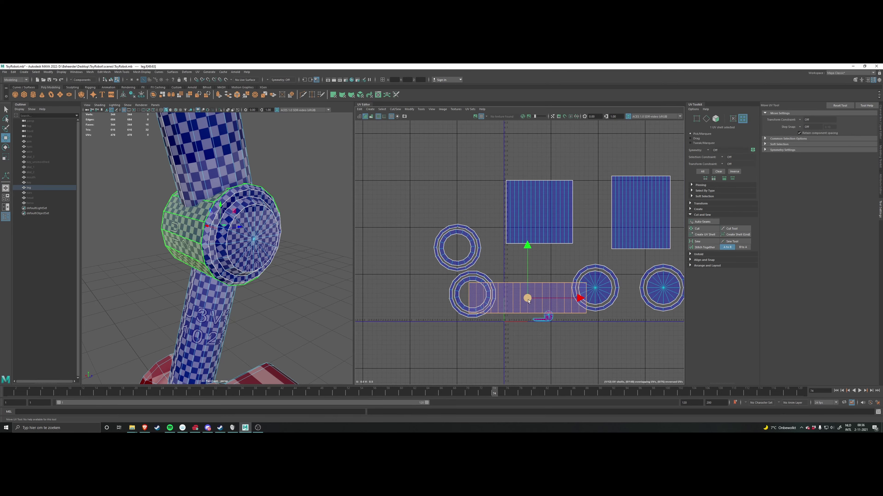
drag(529, 301, 428, 199)
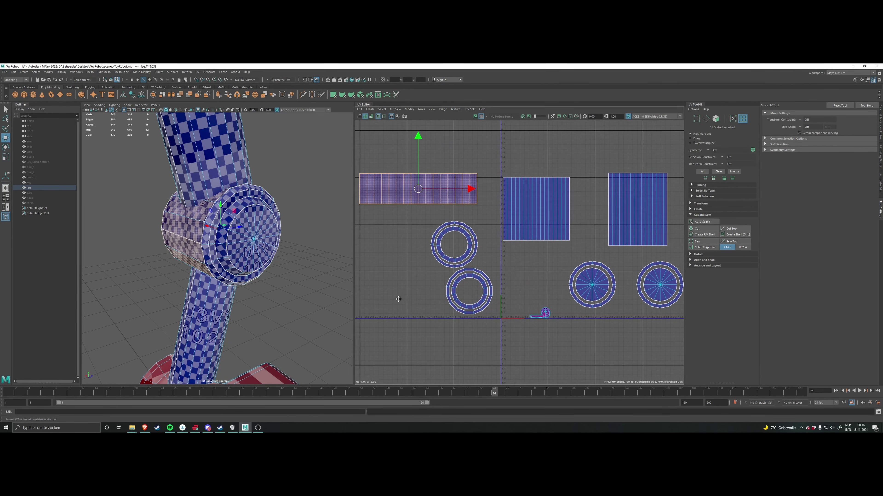
alt+drag(327, 288, 209, 245)
key(w)
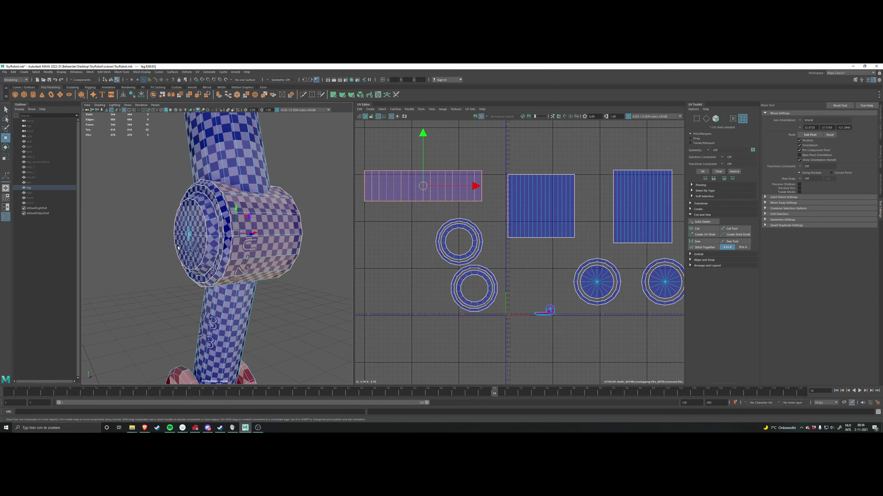
click(408, 245)
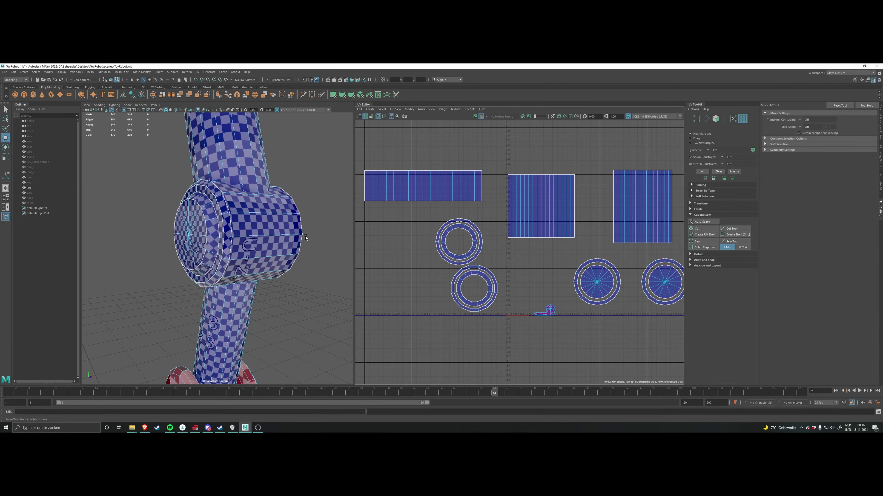
Step: Examine the checker pattern on the knee joint and leg tubes and match the rectangular shells to their parts
alt+drag(218, 271, 222, 236)
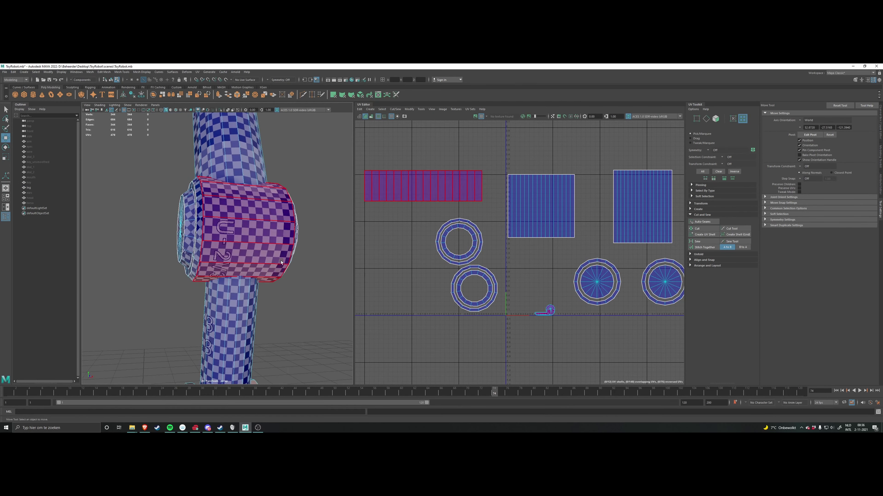
alt+drag(257, 261, 244, 232)
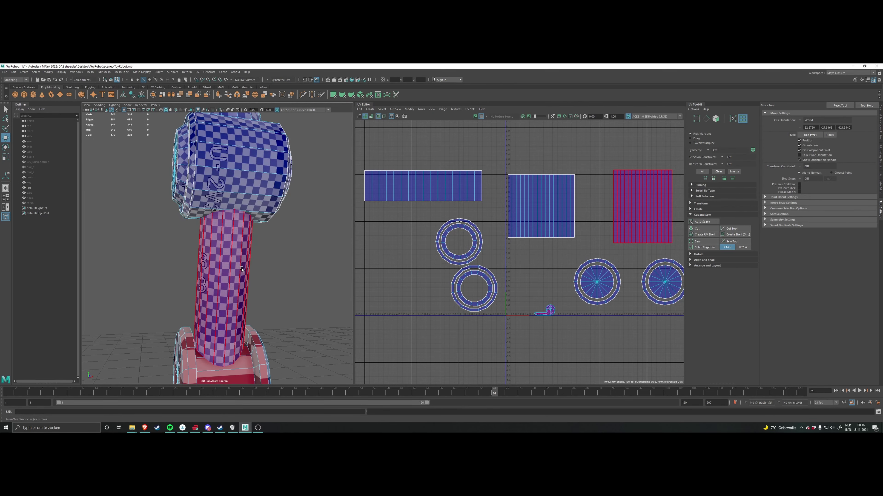
scroll(242, 269, down, 3)
alt+drag(230, 266, 261, 277)
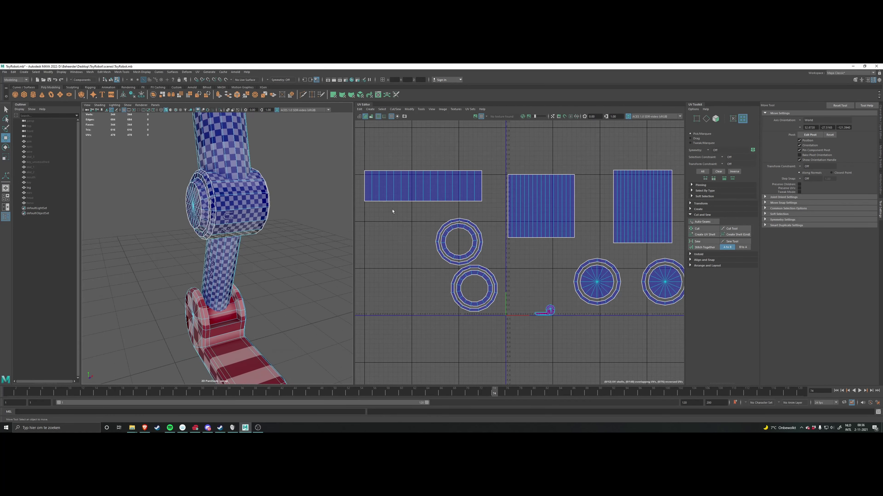
alt+middle_drag(374, 187, 381, 212)
alt+drag(259, 210, 265, 244)
scroll(456, 217, down, 3)
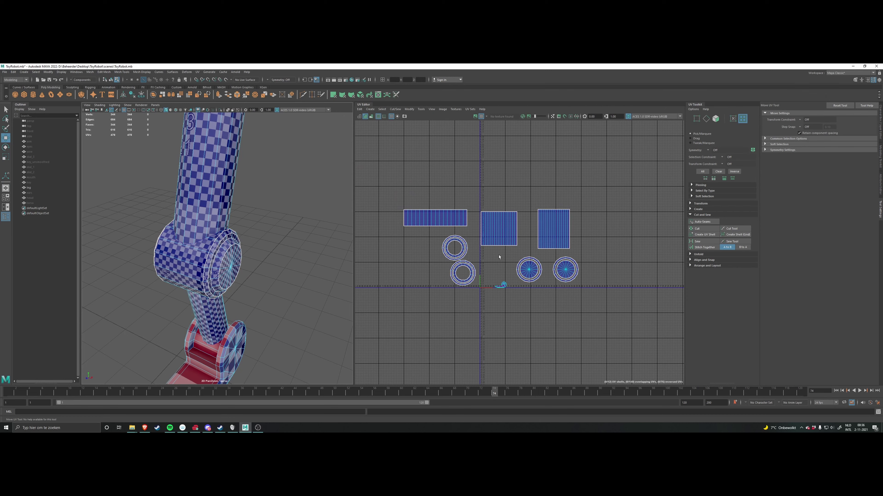
click(438, 216)
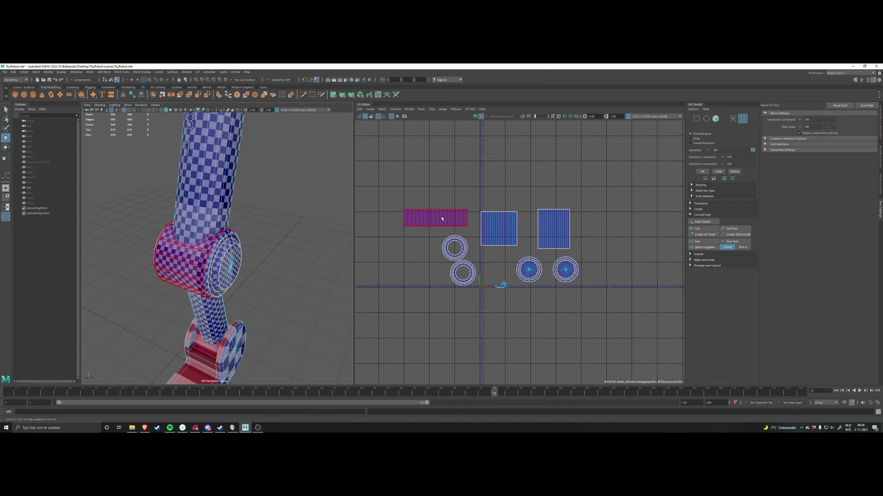
click(516, 219)
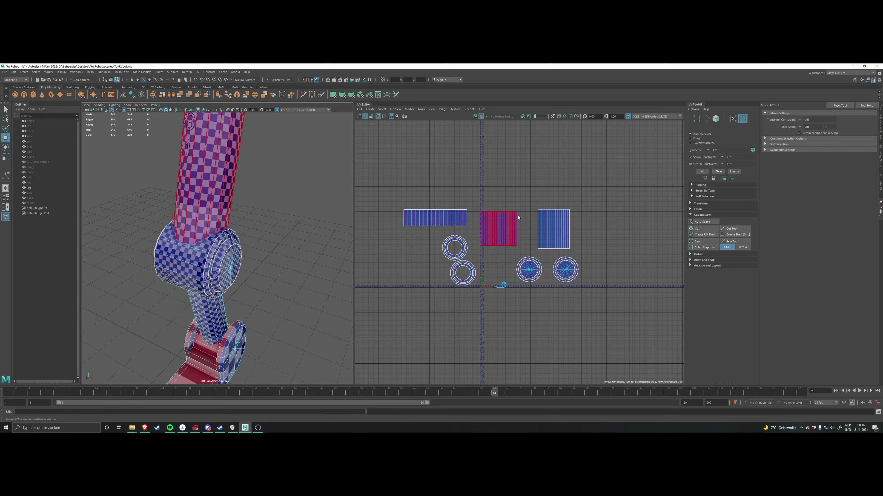
click(445, 216)
scroll(444, 216, up, 3)
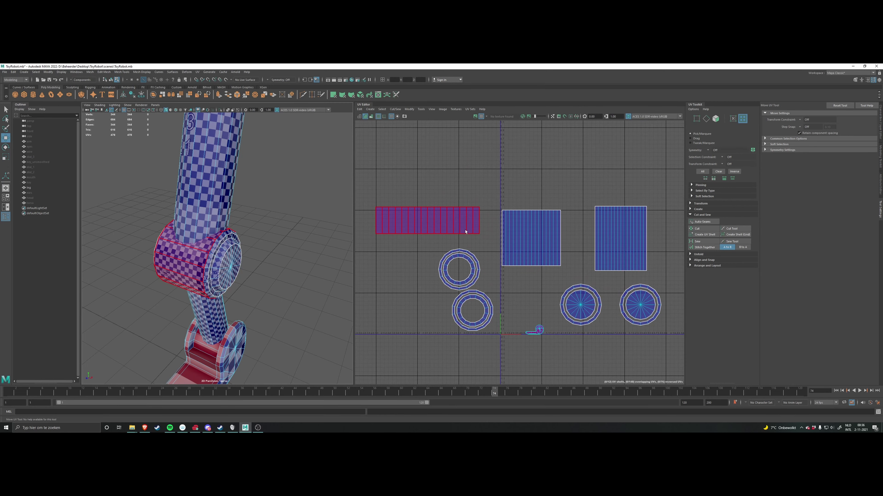
alt+middle_drag(473, 255, 435, 216)
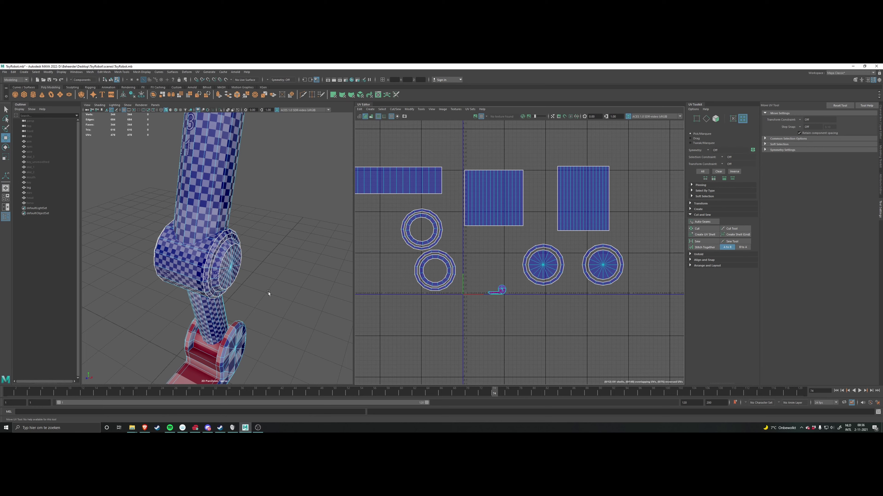
Step: Select the foot's UV shell and examine its side and ankle faces up close
alt+middle_drag(272, 340, 256, 278)
alt+drag(240, 299, 243, 282)
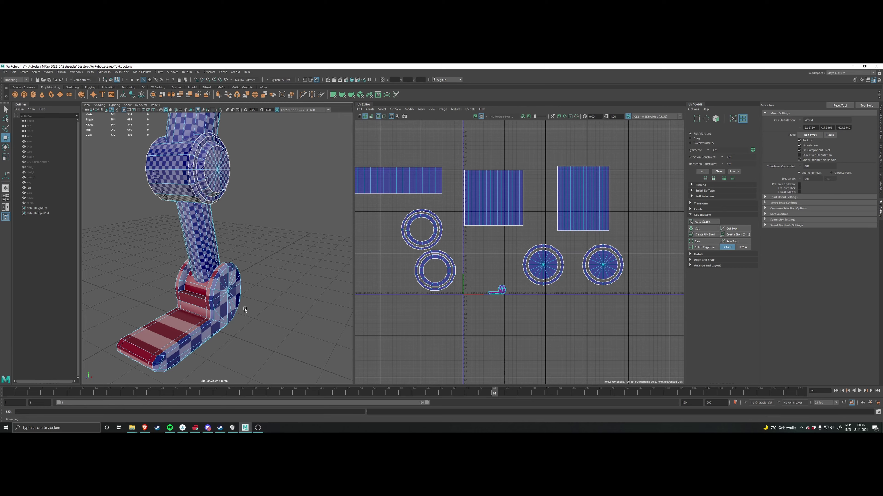
click(227, 297)
alt+drag(228, 297, 188, 253)
scroll(201, 295, up, 5)
scroll(248, 245, down, 8)
scroll(261, 277, up, 4)
scroll(187, 253, up, 5)
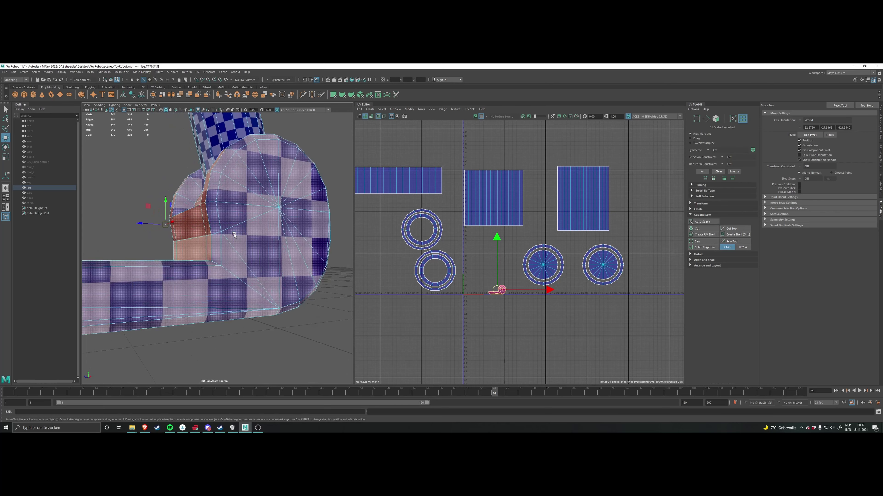
scroll(473, 298, up, 3)
scroll(251, 236, down, 2)
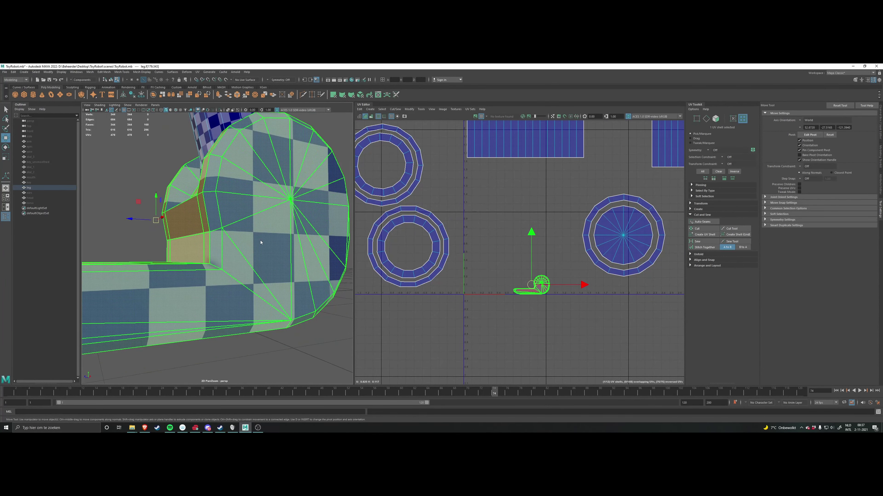
Step: Select the faces along one flat side of the foot, from below the ankle to the toe
right_drag(260, 239, 262, 258)
click(261, 258)
scroll(261, 259, down, 5)
alt+drag(262, 259, 273, 279)
scroll(243, 268, up, 4)
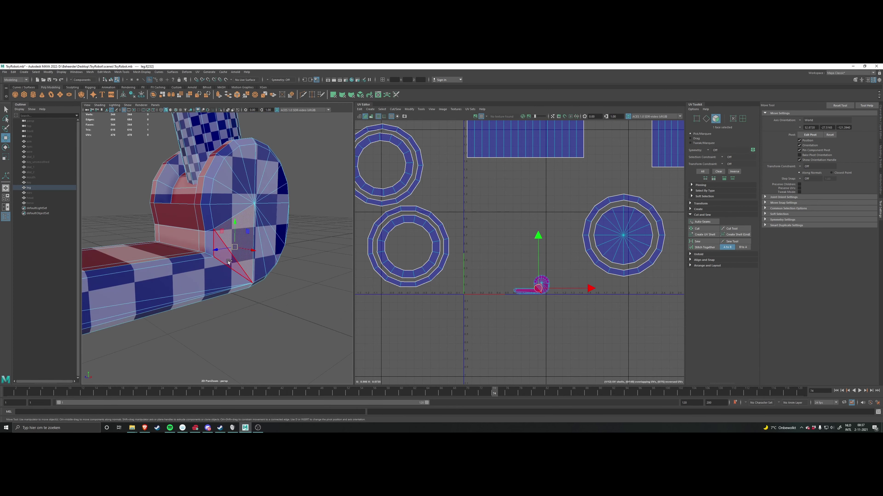
shift+click(223, 259)
shift+click(213, 274)
alt+drag(213, 274, 166, 282)
scroll(167, 283, down, 4)
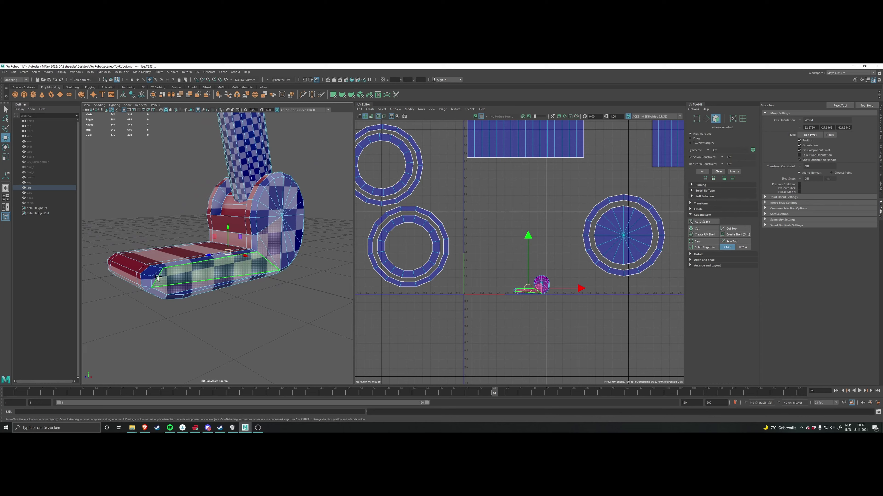
shift+click(157, 278)
shift+click(214, 288)
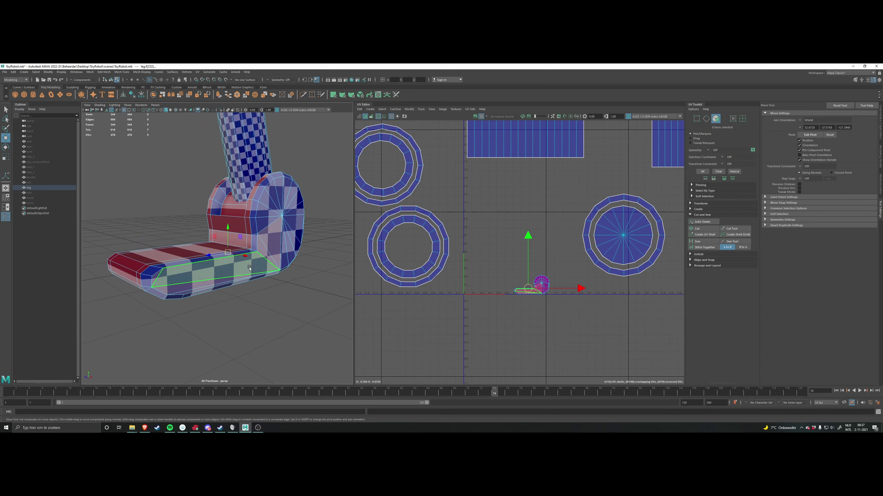
Step: Add the heel faces and the fan of faces on the round ankle disc to the side selection
shift+click(285, 245)
shift+click(295, 241)
shift+click(290, 245)
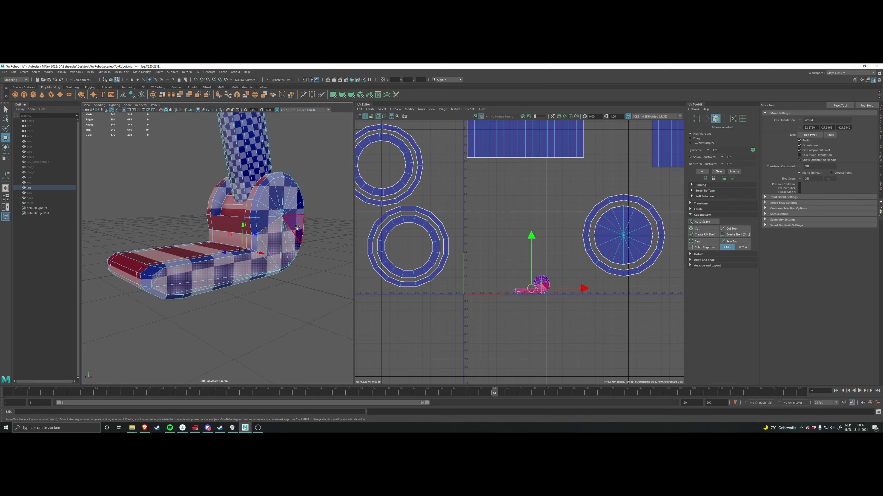
shift+click(297, 227)
shift+click(297, 212)
shift+click(296, 200)
shift+click(293, 193)
shift+click(286, 190)
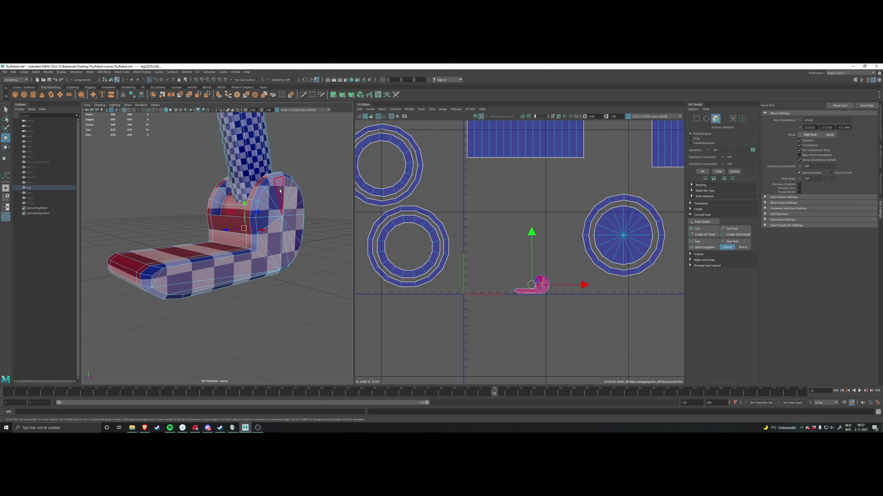
shift+click(279, 189)
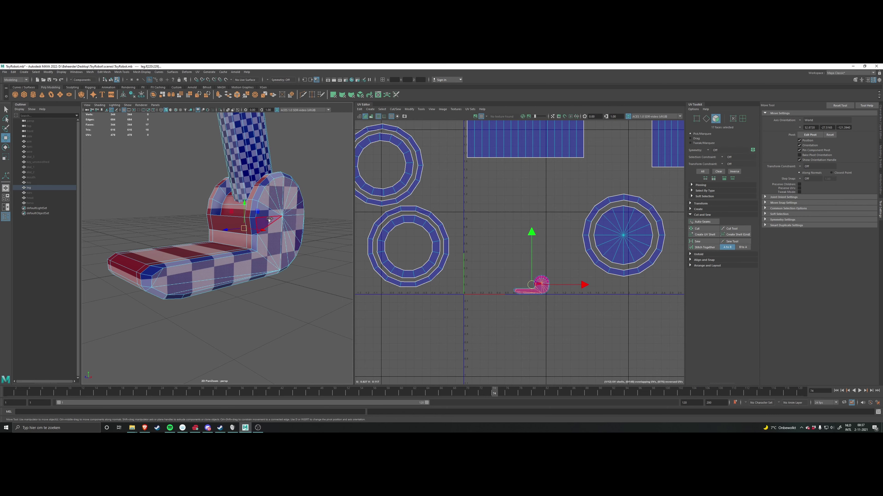
Step: Try to select the matching faces on the foot's opposite side with Select Similar
alt+drag(333, 284, 238, 295)
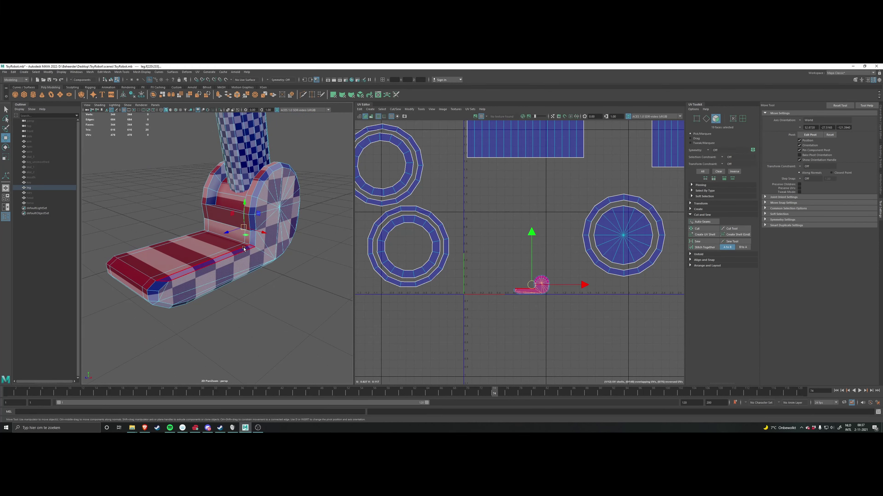
alt+drag(243, 249, 259, 199)
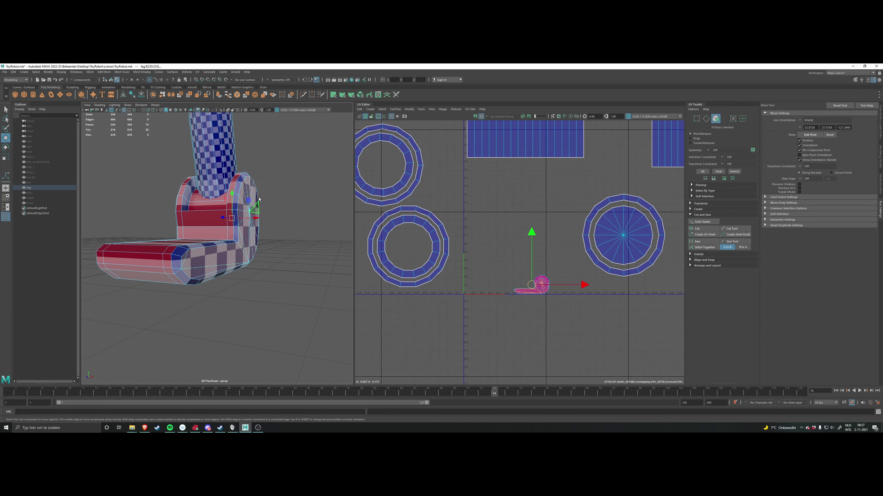
alt+drag(224, 257, 145, 245)
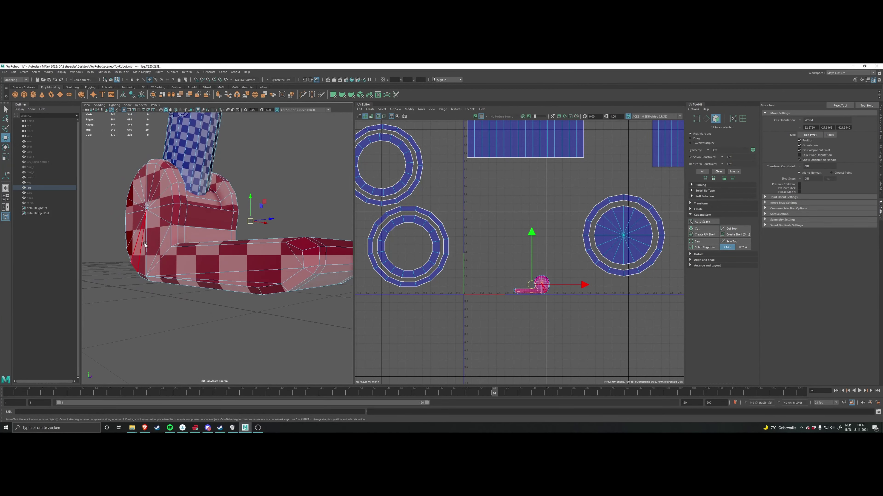
alt+drag(206, 208, 270, 249)
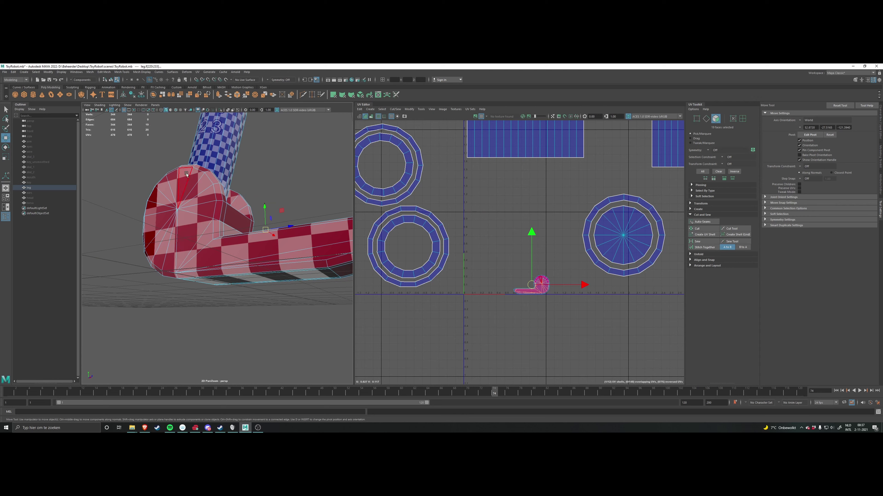
alt+drag(173, 238, 187, 257)
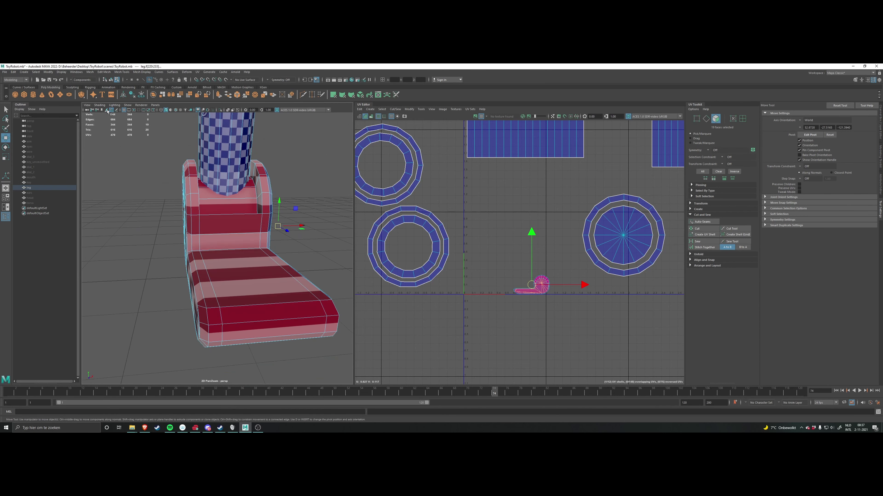
click(36, 72)
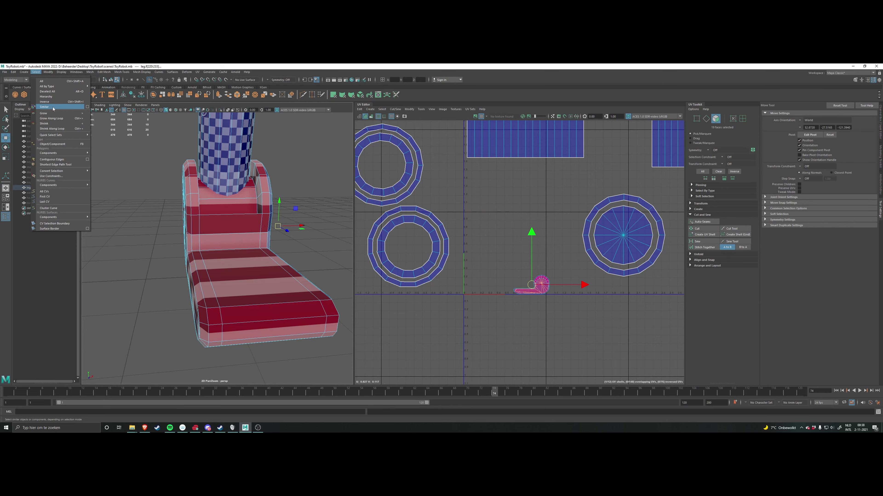
click(71, 107)
alt+drag(209, 226, 244, 204)
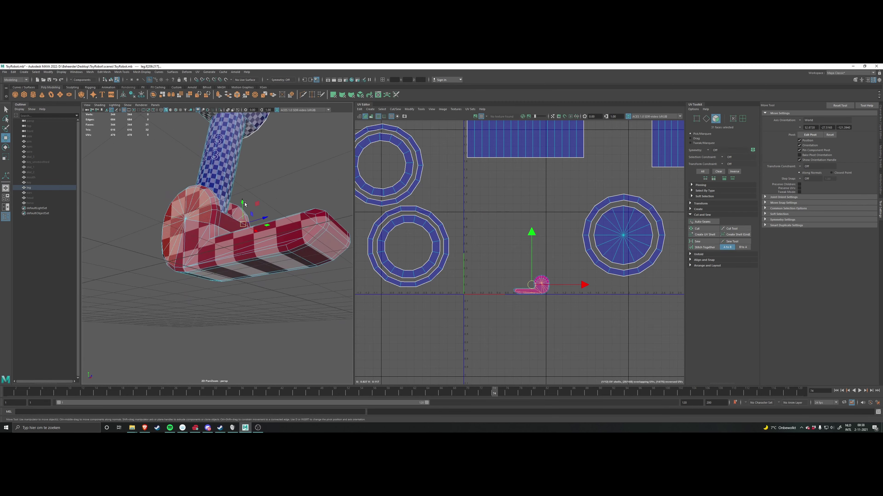
alt+drag(191, 244, 222, 243)
key(ctrl+z)
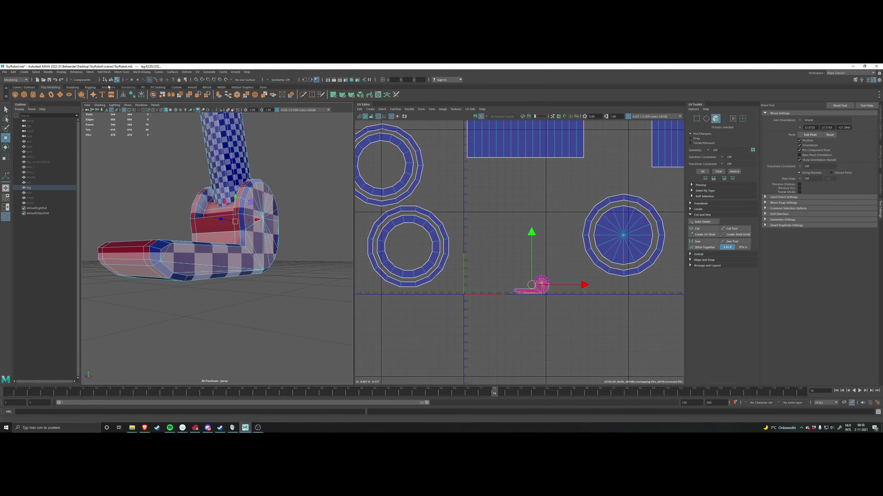
Step: Try Select Similar for the opposite side's faces with a similarity tolerance of 0.0100
alt+drag(139, 219, 227, 224)
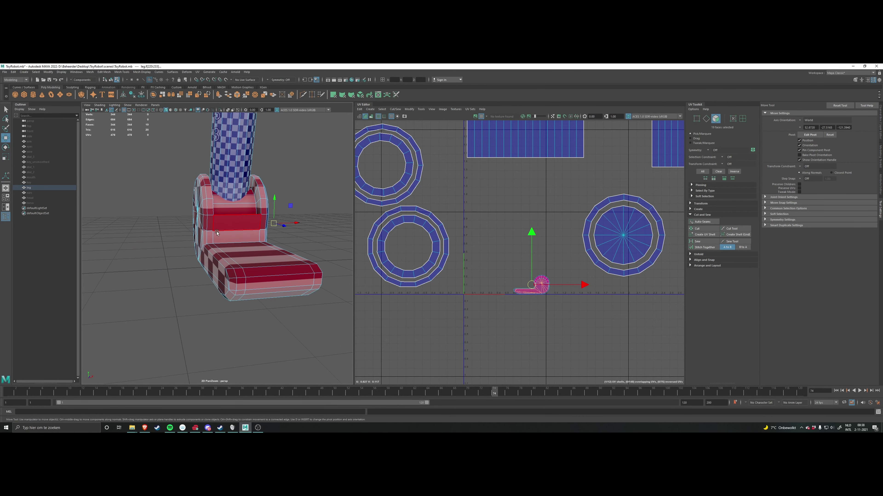
alt+drag(168, 233, 194, 222)
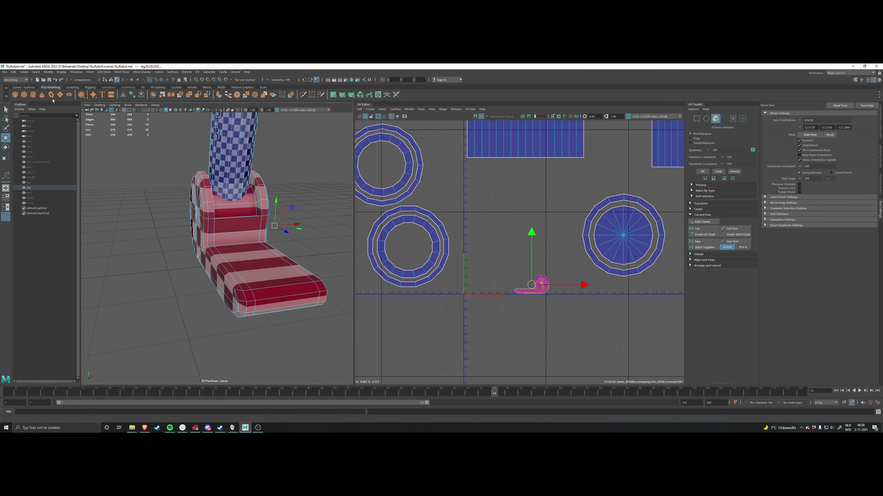
click(36, 72)
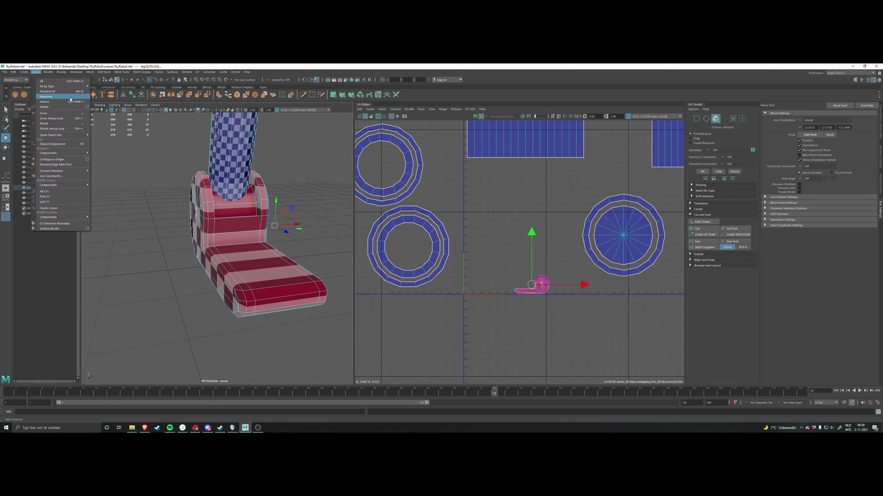
click(88, 107)
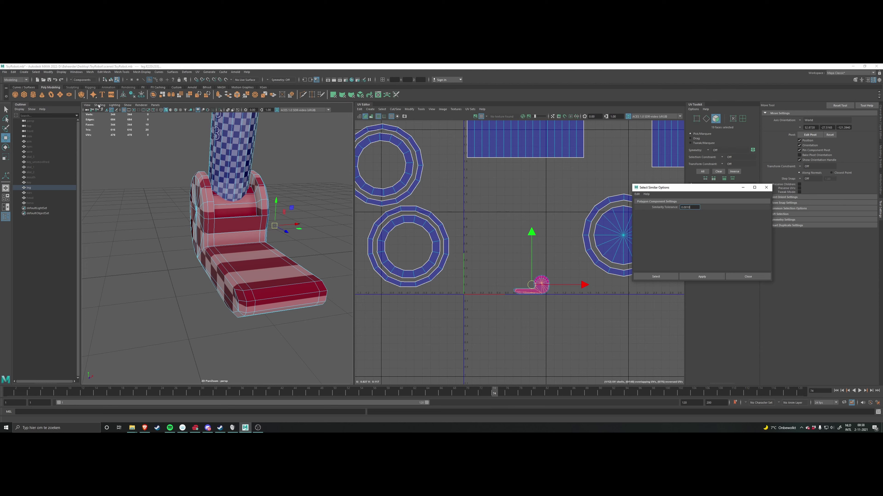
drag(668, 190, 632, 189)
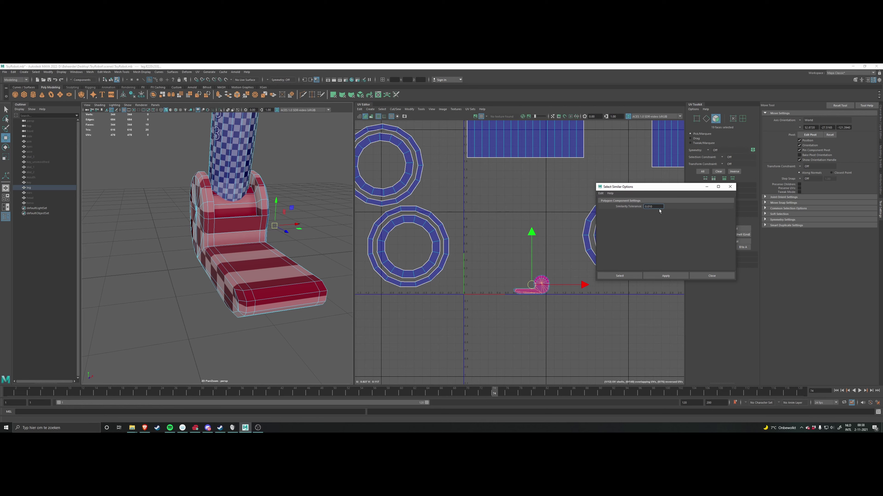
click(666, 276)
alt+drag(348, 244, 331, 240)
key(ctrl+z)
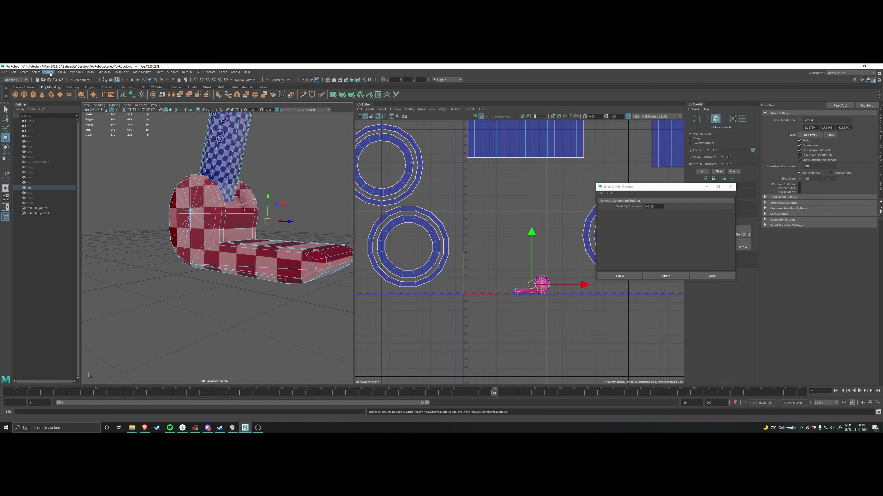
Step: Select similar faces on the opposite side of the foot with a similarity tolerance of 0.100
click(36, 73)
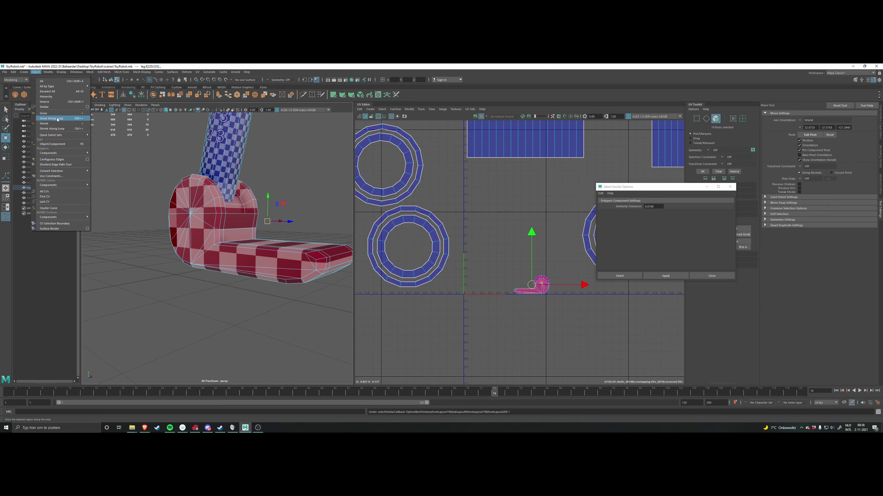
click(87, 107)
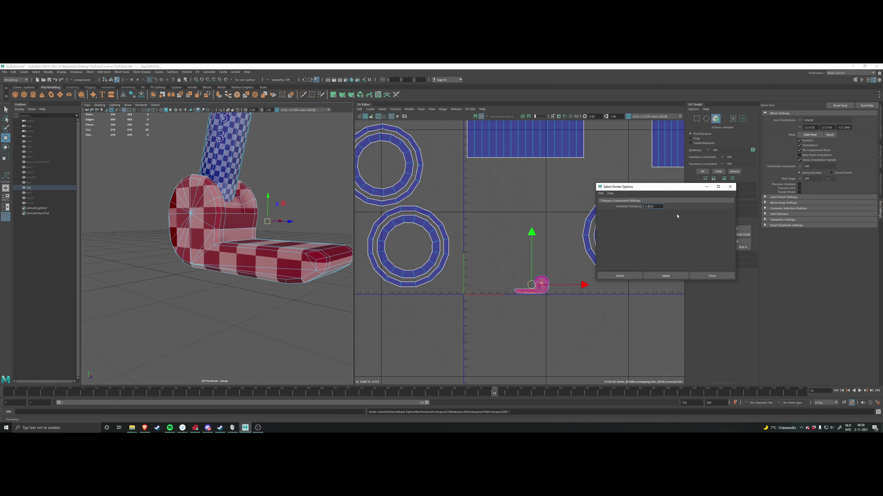
click(620, 275)
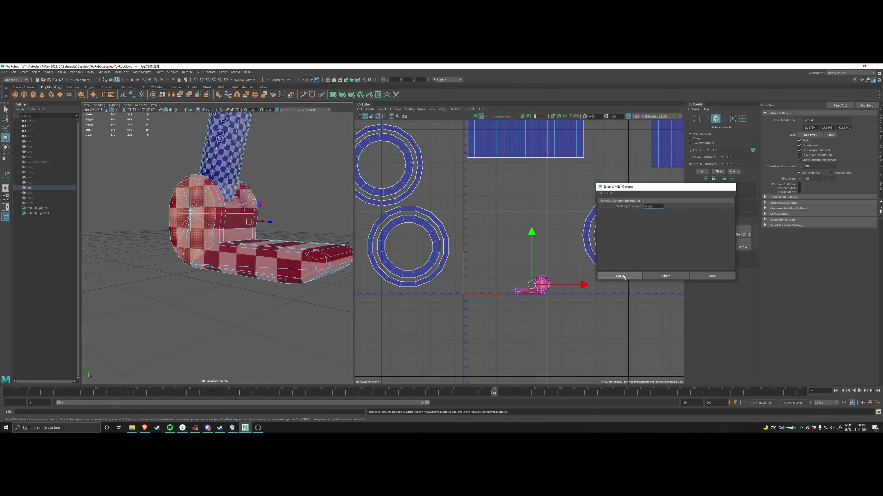
alt+drag(259, 196, 218, 243)
Step: Add the remaining faces along the foot's opposite flat side, up to the toe, to the selection
shift+click(219, 243)
shift+click(249, 248)
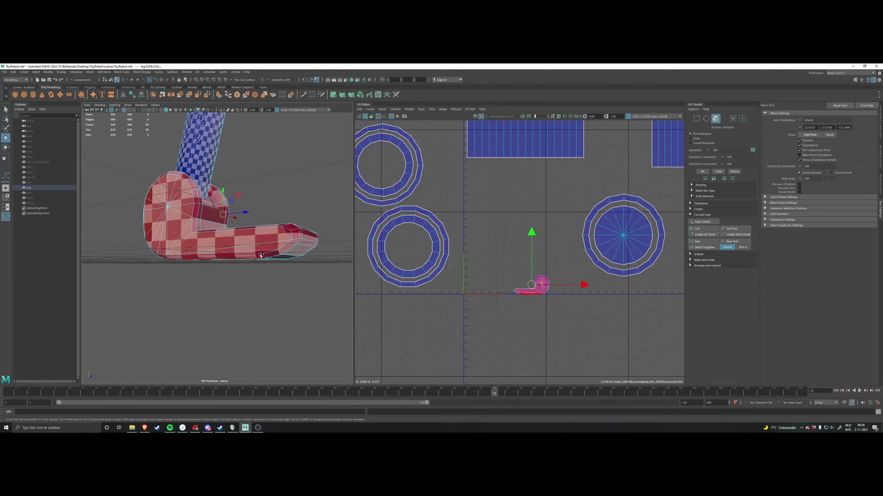
shift+click(260, 253)
shift+click(303, 237)
alt+drag(303, 237, 321, 248)
scroll(567, 269, up, 2)
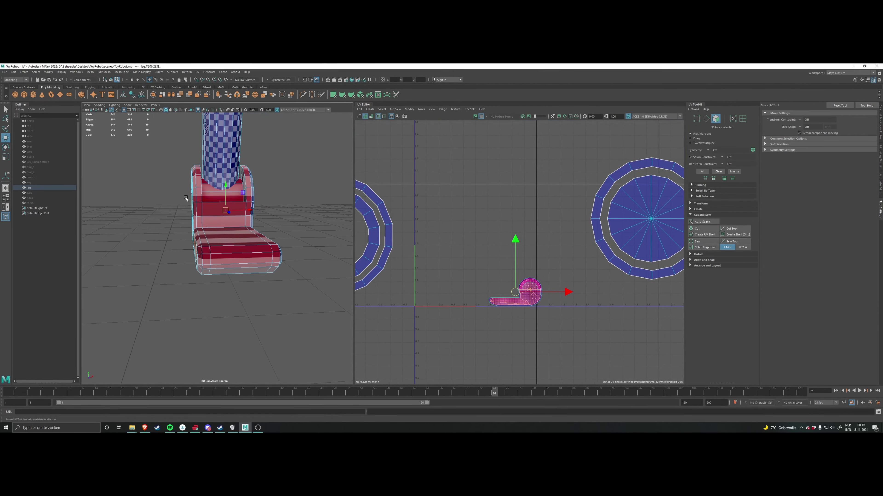
Step: Planar-project both flat sides of the foot and move one of the two overlapping side shells up out of the first UV tile
alt+drag(186, 198, 329, 148)
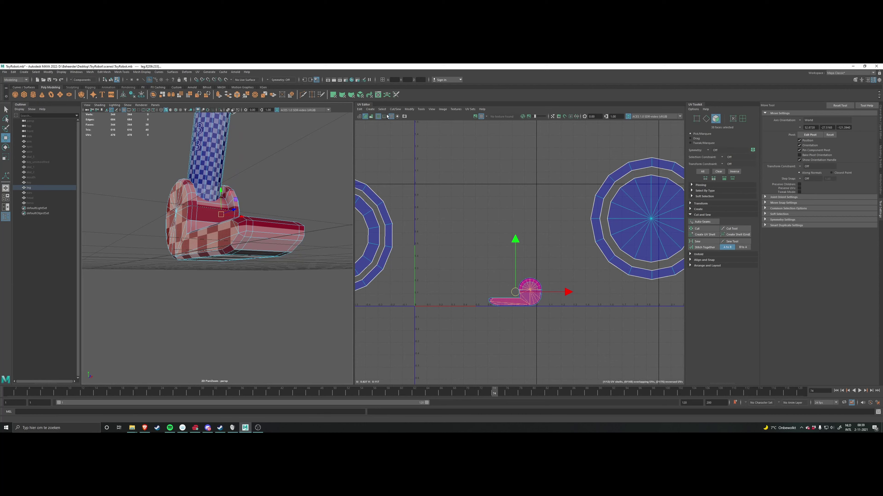
click(333, 95)
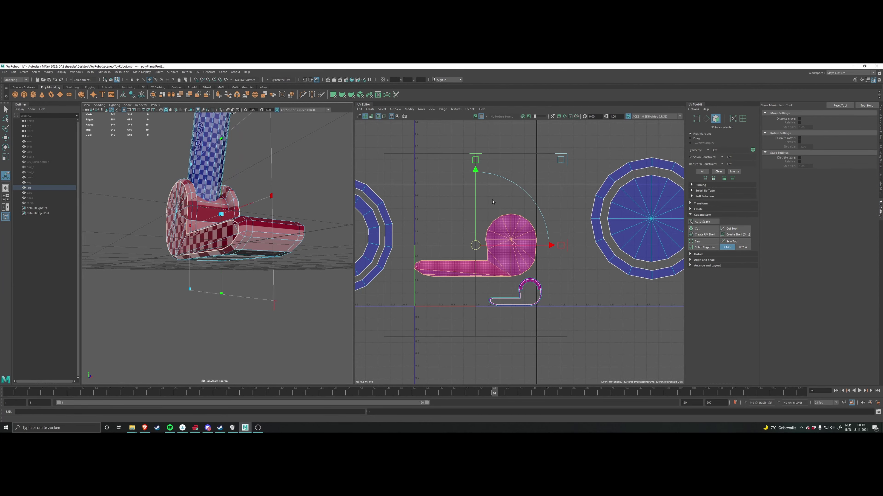
key(q)
click(496, 238)
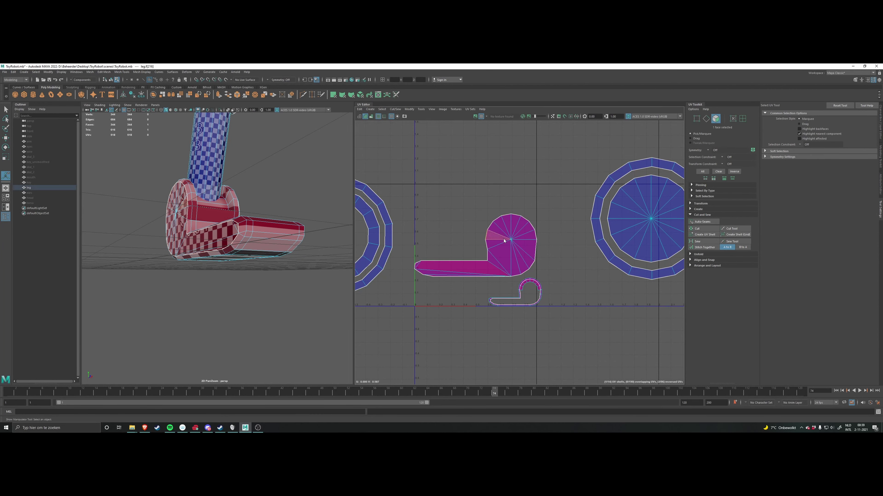
right_click(504, 239)
click(481, 231)
click(507, 250)
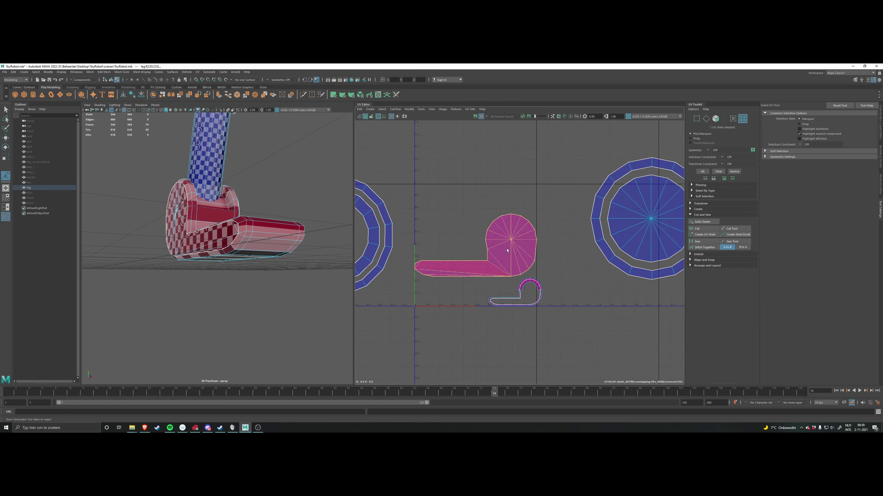
key(w)
drag(475, 245, 471, 148)
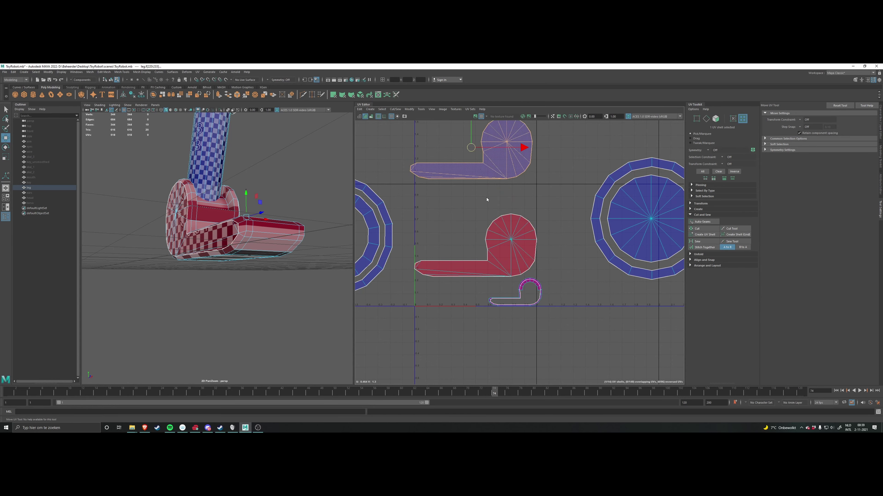
Step: Select all faces of the side shell left in the first UV tile and flip it horizontally
right_click(487, 198)
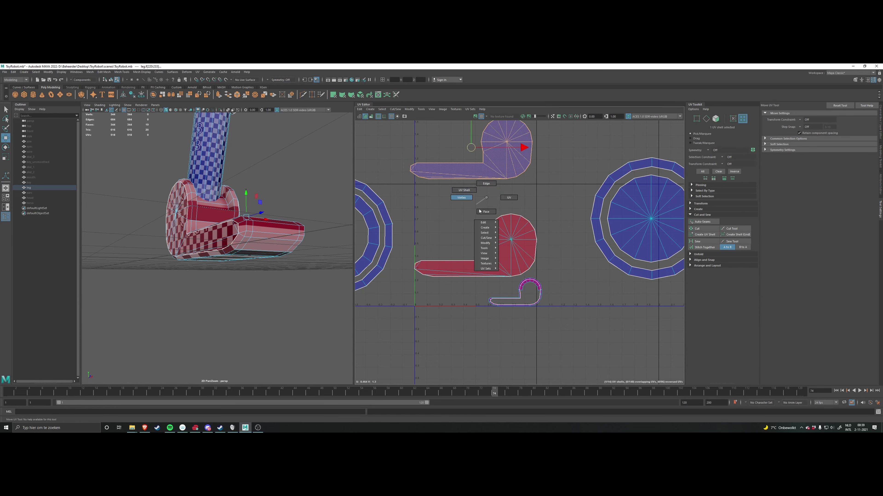
click(508, 197)
drag(525, 261, 525, 261)
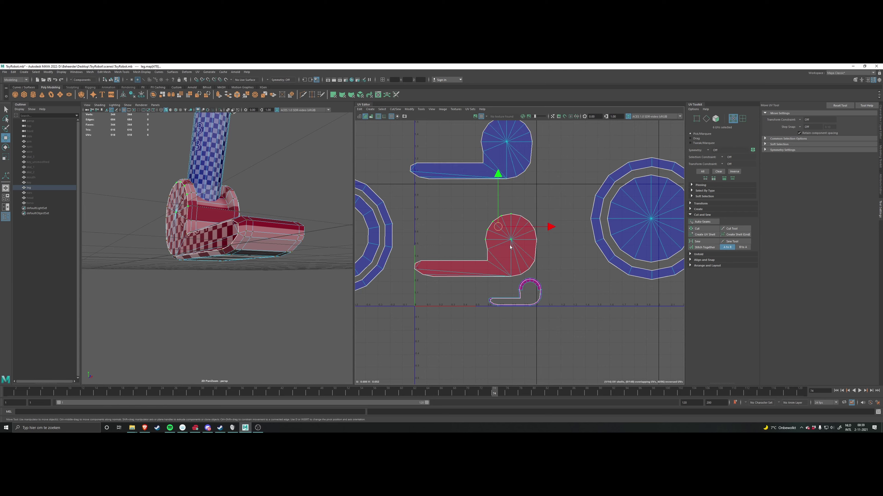
right_click(510, 246)
right_drag(527, 248, 513, 263)
click(512, 263)
drag(417, 208, 564, 279)
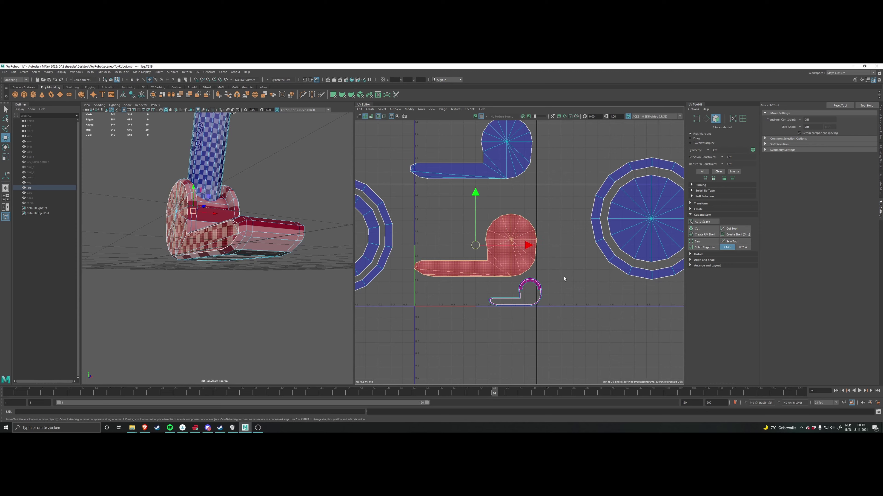
shift+right_click(559, 267)
click(557, 296)
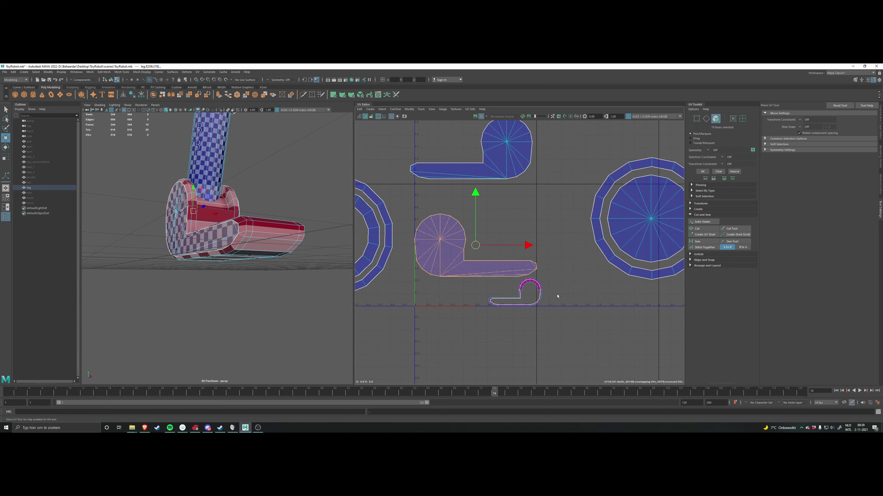
click(527, 208)
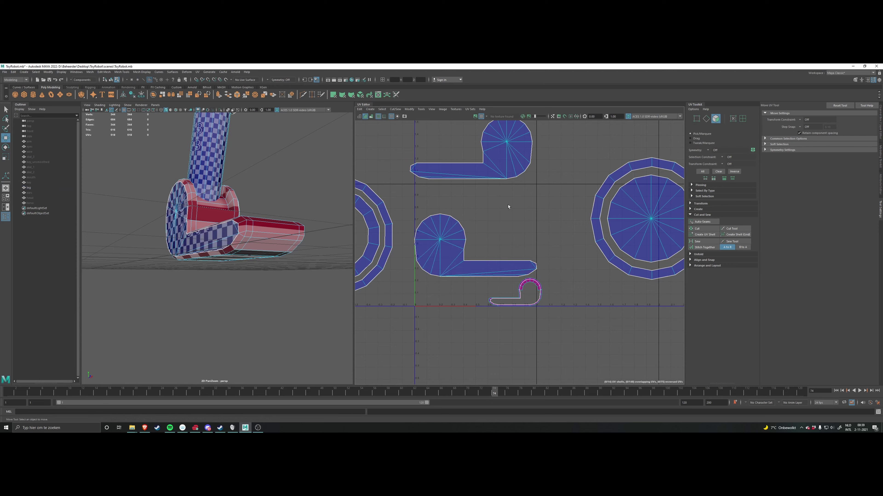
Step: Inspect the checker pattern on both flat sides of the foot and match it to the projected side shells
alt+middle_drag(523, 207, 528, 242)
alt+drag(337, 234, 273, 257)
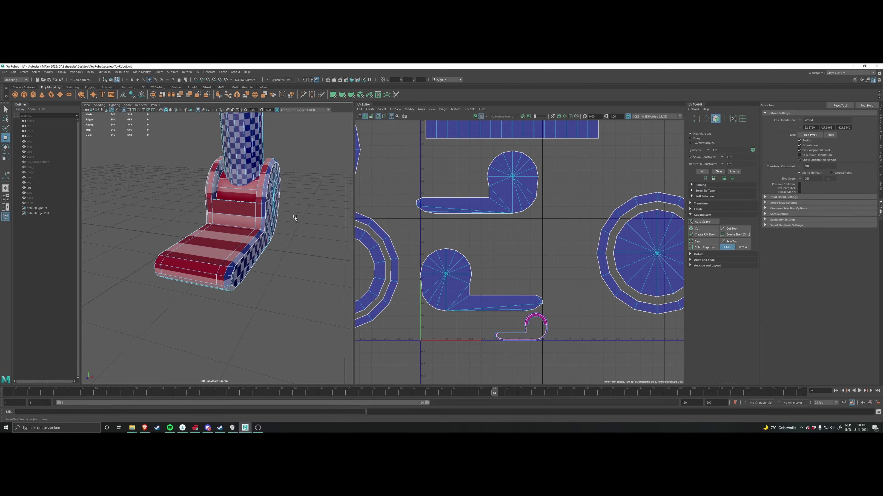
alt+drag(295, 218, 330, 224)
click(475, 271)
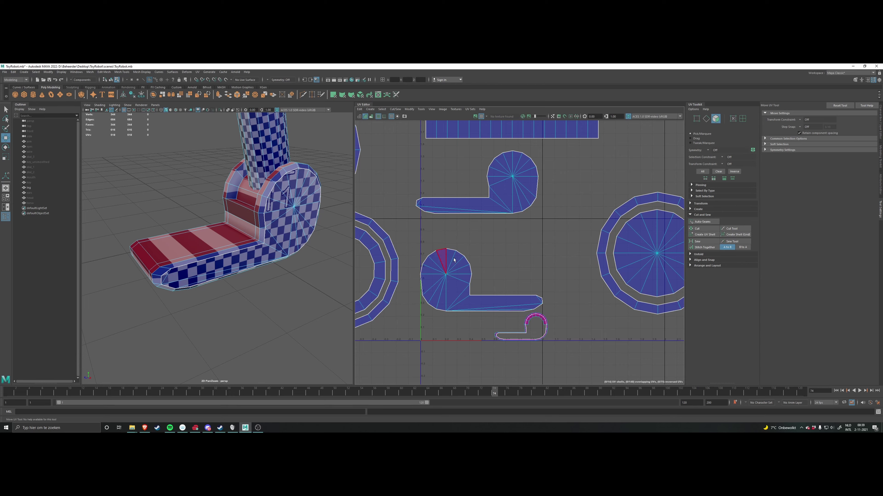
mouse_move(325, 226)
alt+mouse_down()
mouse_move(290, 236)
mouse_move(335, 224)
alt+mouse_up()
double_click(486, 306)
click(481, 253)
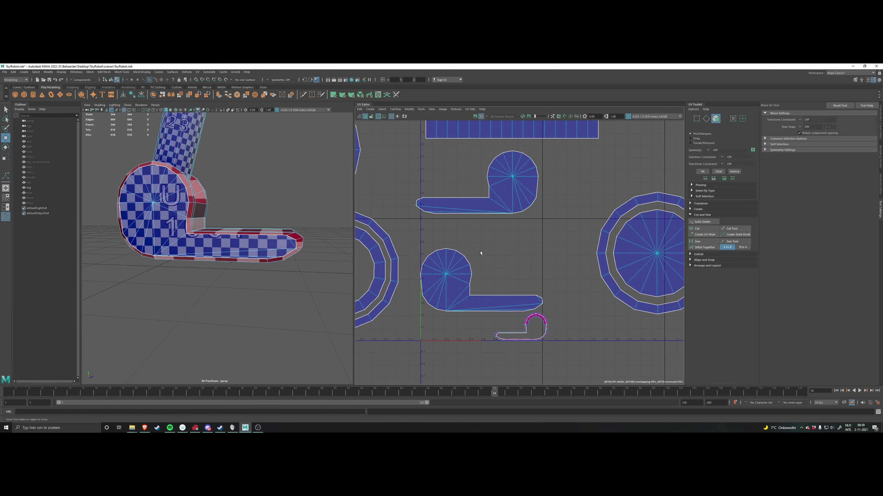
alt+drag(286, 226, 100, 199)
alt+drag(253, 206, 309, 233)
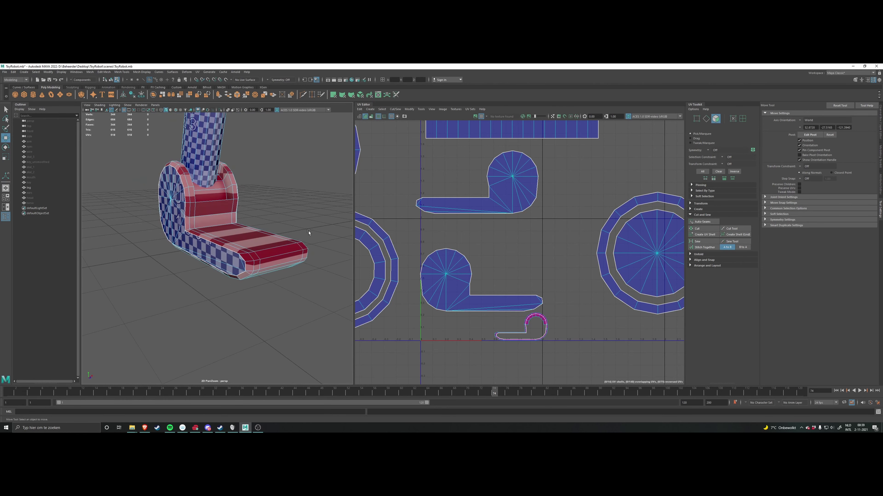
Step: Select the full loops of narrow bevel faces around the edges of both flat sides of the foot
scroll(226, 252, up, 2)
click(254, 258)
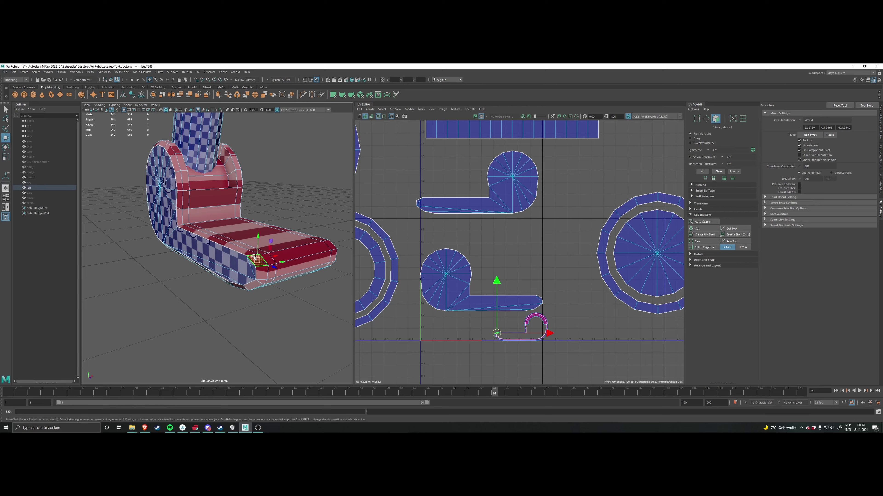
shift+double_click(240, 280)
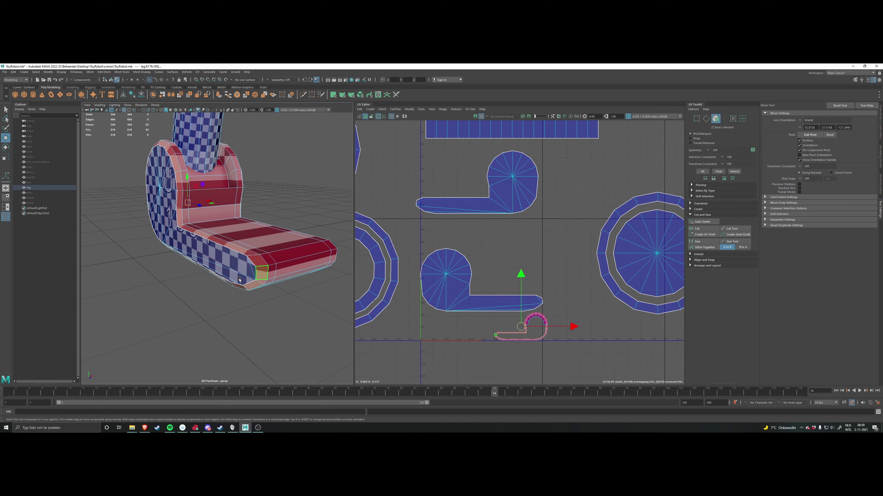
alt+drag(241, 279, 254, 294)
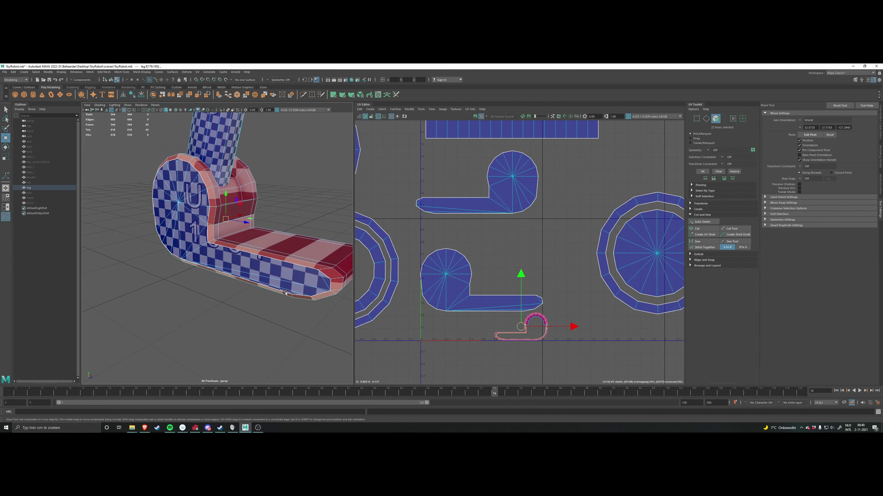
scroll(226, 239, up, 3)
alt+drag(225, 239, 306, 297)
shift+double_click(279, 286)
scroll(279, 286, down, 5)
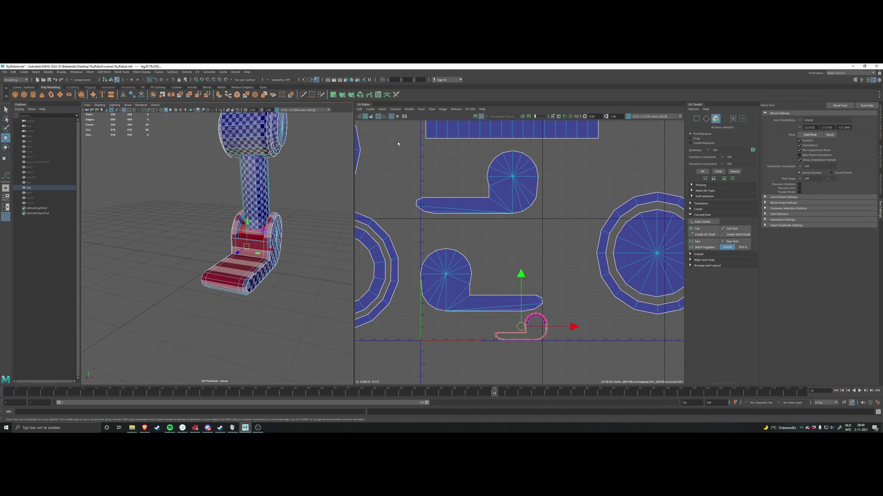
Step: Planar-project the selected bevel loops and move their overlapping shells below the first UV tile
click(333, 95)
scroll(535, 270, down, 3)
key(w)
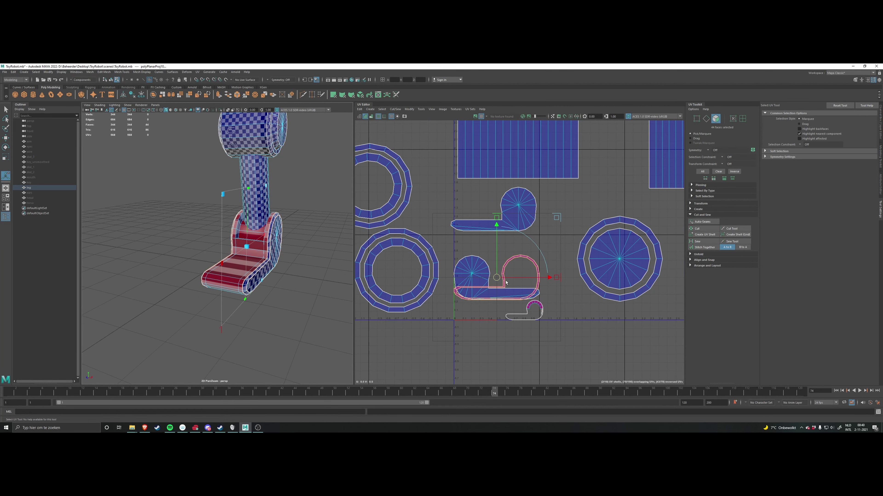
drag(492, 264, 465, 344)
alt+middle_drag(465, 345, 440, 308)
click(398, 313)
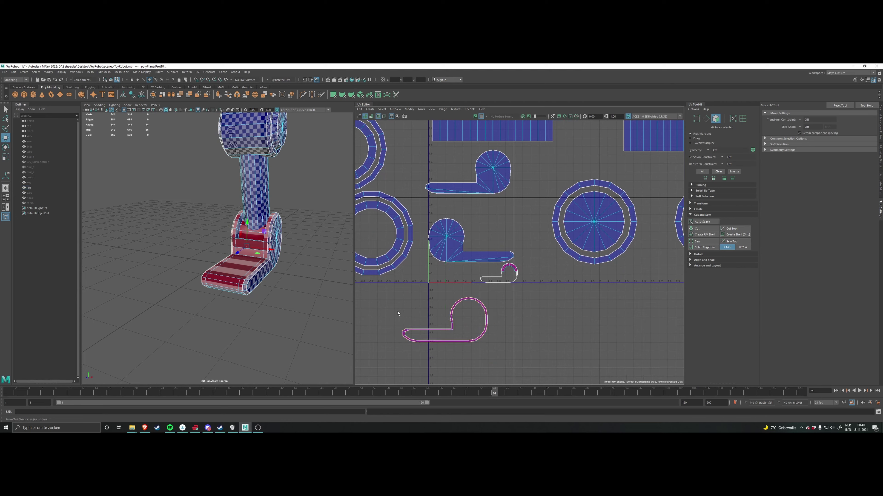
Step: Select both overlapping bevel shells in UV shell mode and unfold them
scroll(447, 309, up, 3)
right_click(455, 310)
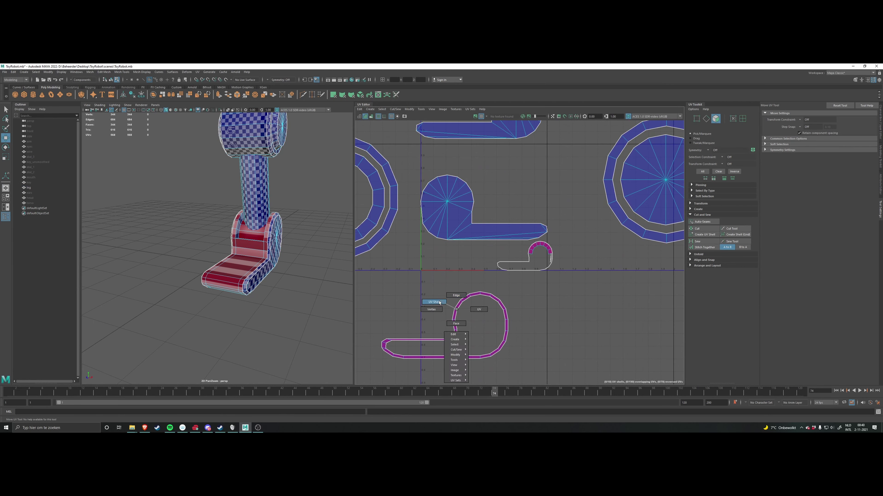
right_click(455, 315)
right_drag(455, 316, 433, 308)
drag(494, 365, 488, 349)
scroll(488, 349, down, 1)
shift+right_click(408, 307)
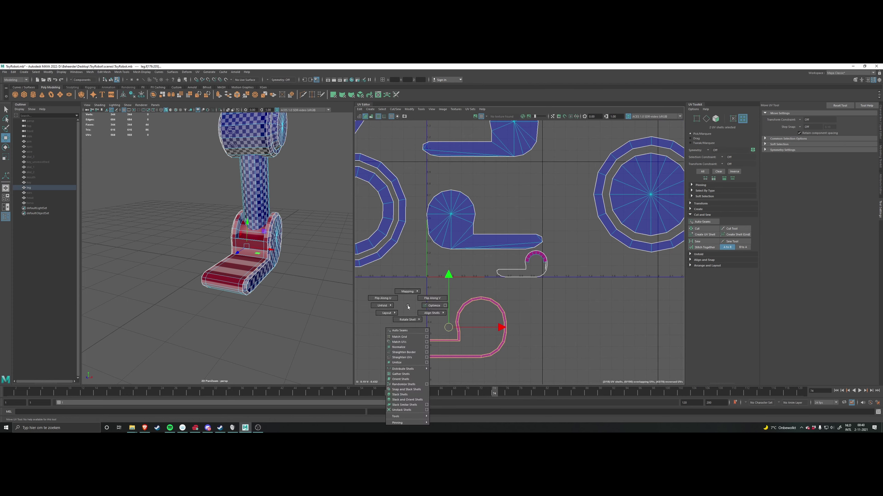
shift+right_drag(378, 311, 351, 311)
Step: Select the upright one of the two overlapping bevel shells and move it clear of the other, outside the first tile
alt+middle_drag(512, 332, 534, 294)
scroll(478, 303, up, 3)
click(461, 303)
click(468, 292)
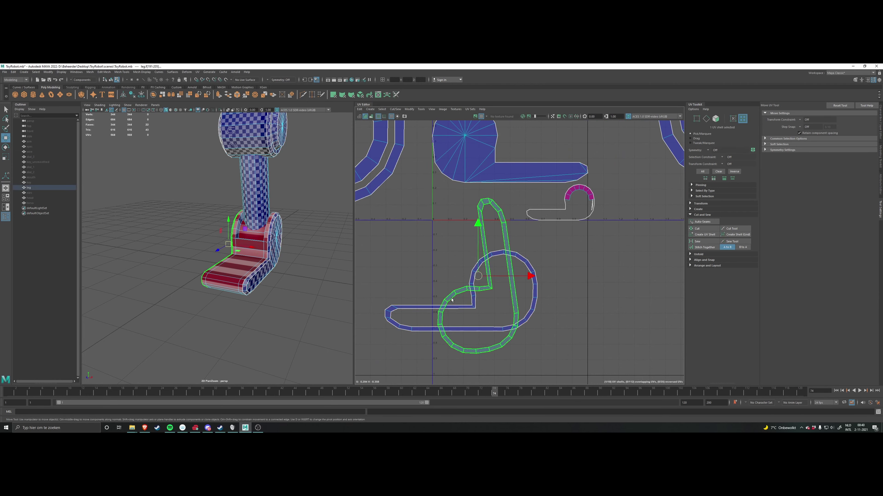
scroll(455, 288, down, 2)
drag(467, 284, 373, 294)
alt+middle_drag(374, 294, 457, 288)
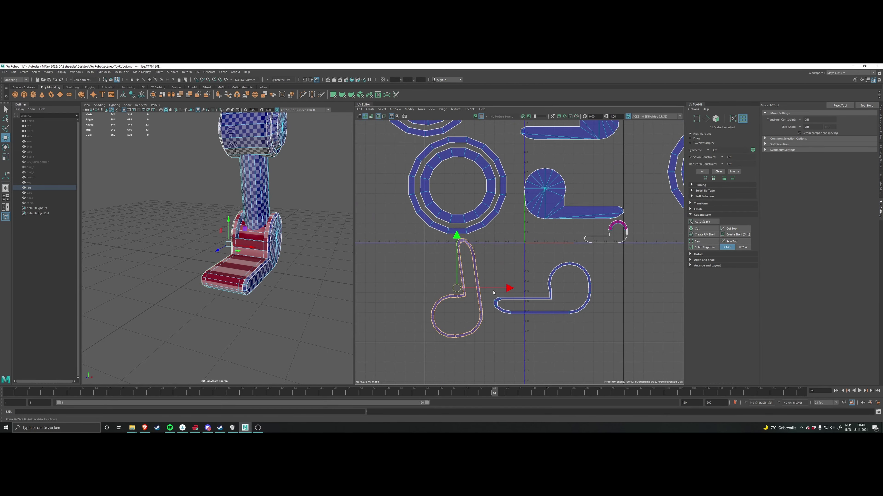
Step: Rotate the upright bevel shell until its long straight part lies horizontal and move it clear of the neighbouring bevel shell
key(e)
key(j)
drag(496, 261, 497, 360)
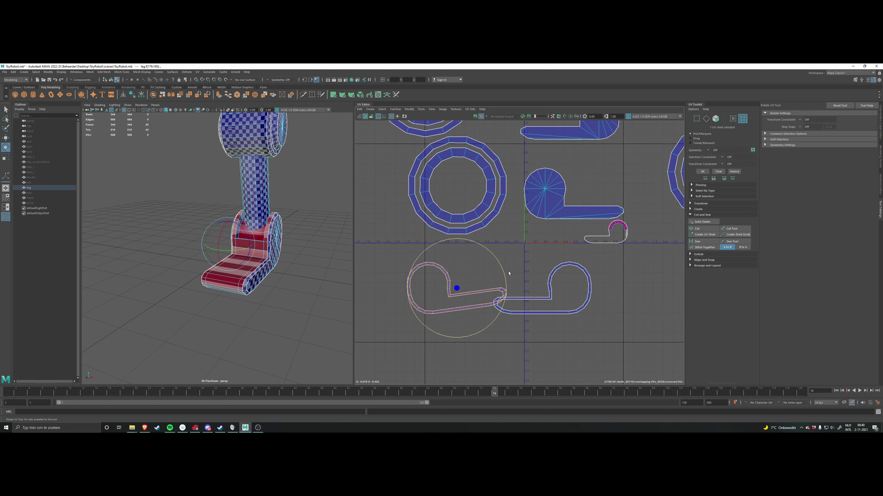
drag(505, 274, 509, 280)
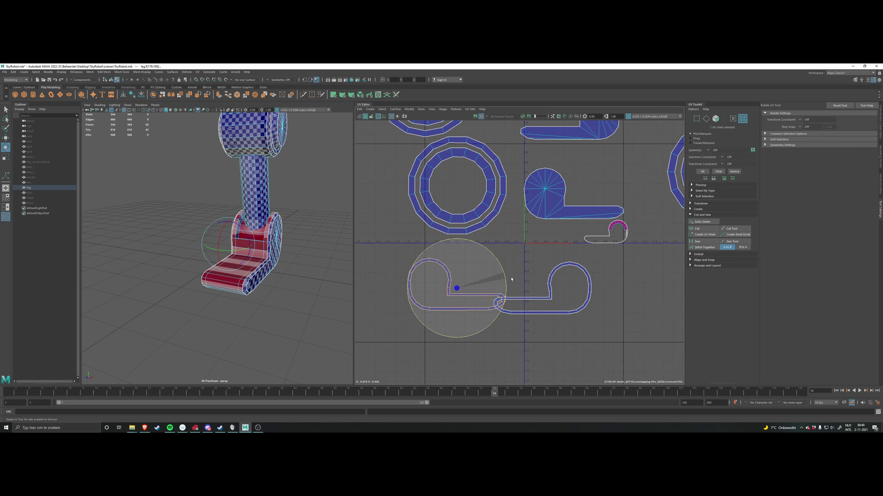
key(w)
drag(457, 291, 438, 299)
Step: Select the remaining foot strip shell and examine the inner corner where the top of the foot meets the ankle
alt+middle_drag(518, 270, 436, 296)
scroll(436, 295, up, 5)
alt+drag(292, 250, 274, 251)
alt+right_drag(274, 251, 309, 249)
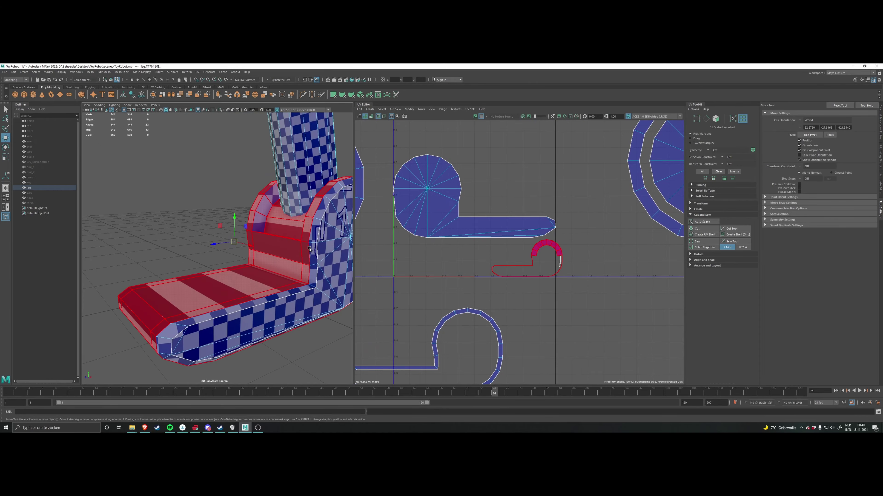
click(309, 249)
alt+drag(309, 249, 292, 295)
scroll(286, 295, up, 4)
alt+middle_drag(285, 292, 257, 280)
alt+right_drag(257, 280, 223, 253)
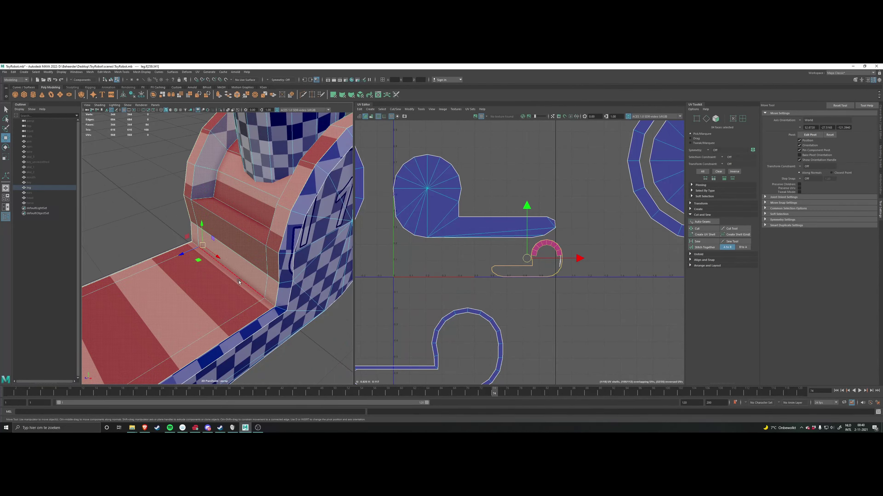
Step: Select the crease edges in the inner corner where the top of the foot meets the ankle and cut the UVs there
click(267, 301)
shift+click(268, 302)
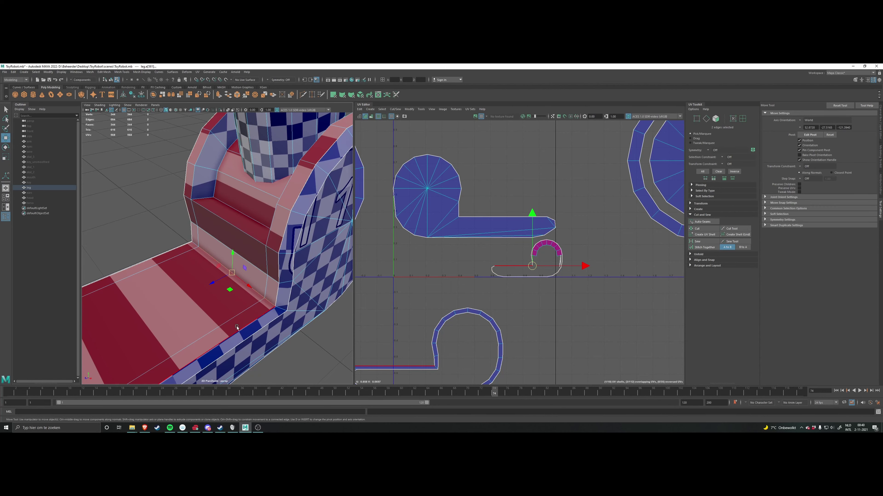
alt+drag(238, 325, 306, 300)
shift+click(342, 265)
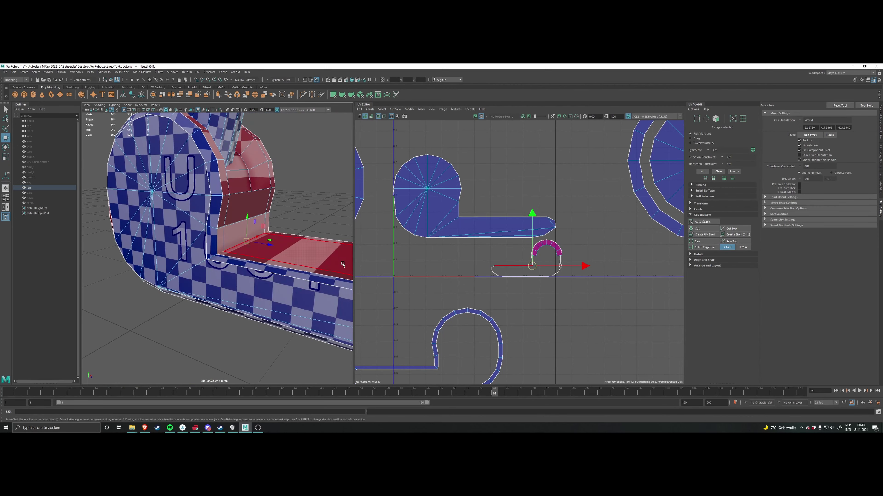
scroll(264, 247, up, 5)
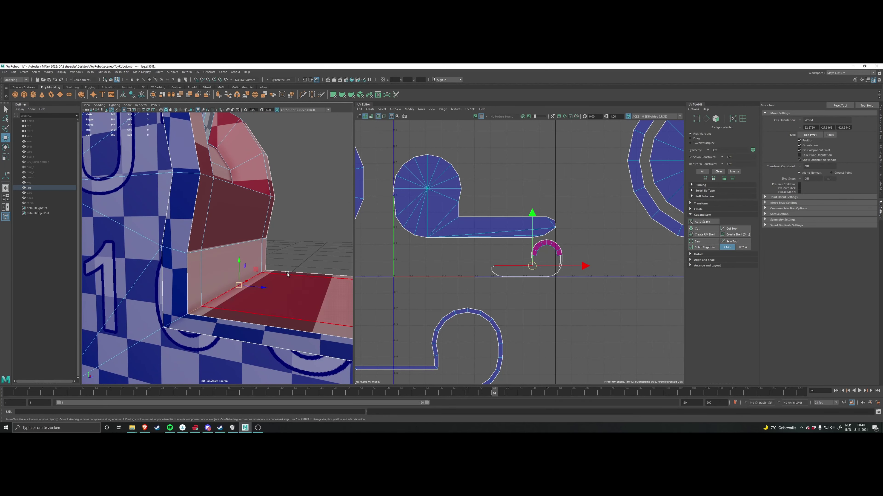
right_click(476, 289)
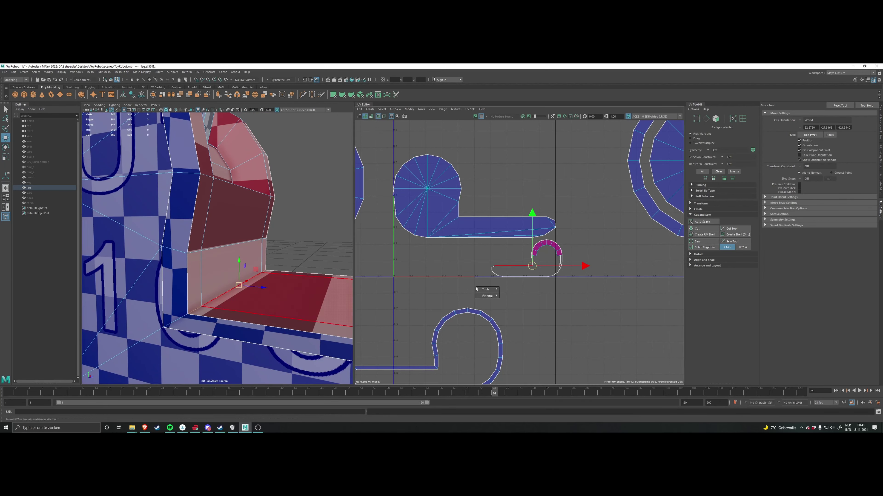
shift+right_drag(476, 289, 466, 286)
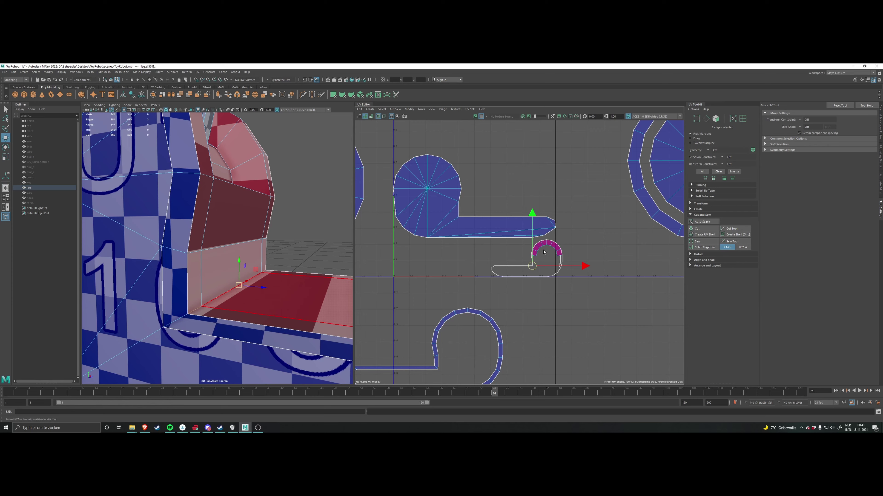
right_drag(544, 253, 485, 263)
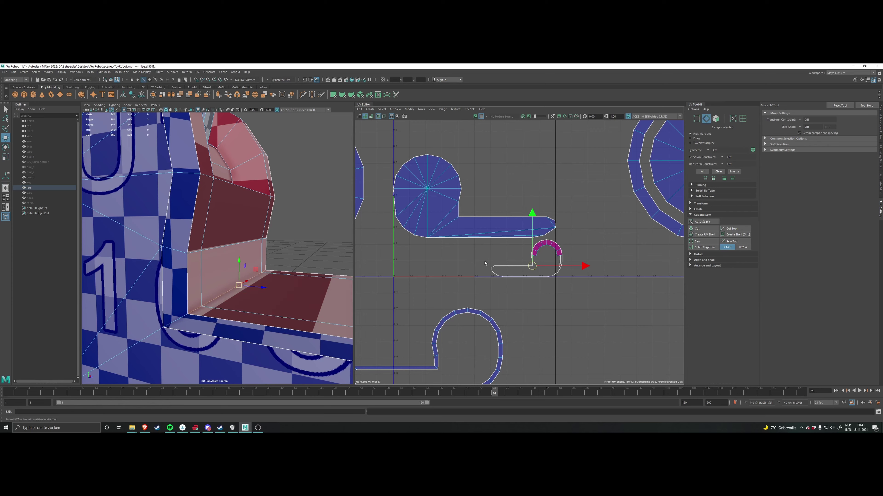
shift+right_click(488, 306)
shift+right_drag(488, 306, 469, 314)
Step: Select the curved edge loops along the inner sides of the ankle recess around the leg cylinder
scroll(479, 261, up, 1)
scroll(275, 288, down, 3)
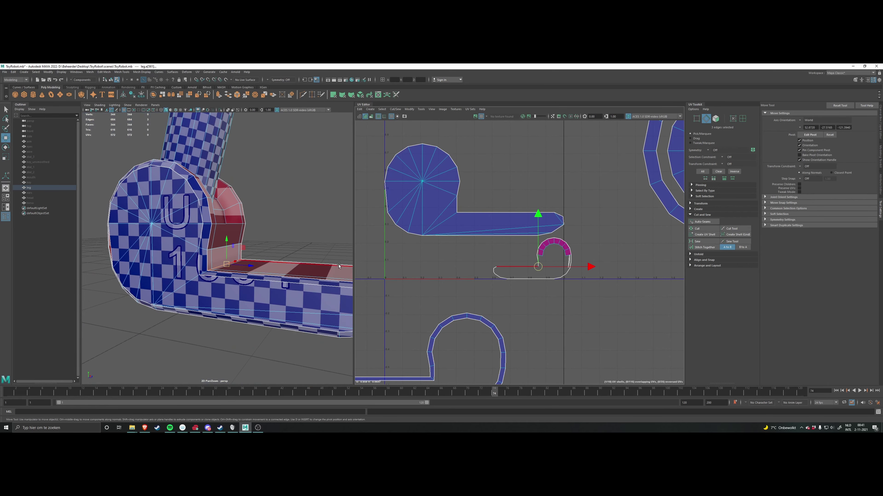
scroll(571, 262, up, 3)
alt+middle_drag(486, 230, 425, 243)
alt+drag(299, 240, 193, 265)
scroll(202, 243, up, 3)
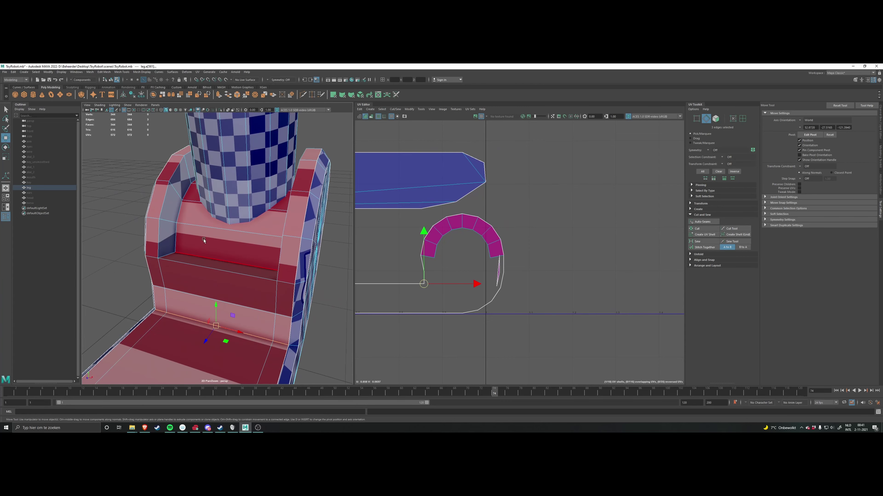
alt+middle_drag(202, 242, 199, 256)
double_click(159, 248)
alt+drag(160, 248, 186, 291)
shift+double_click(292, 239)
shift+click(262, 243)
shift+double_click(170, 250)
shift+click(182, 290)
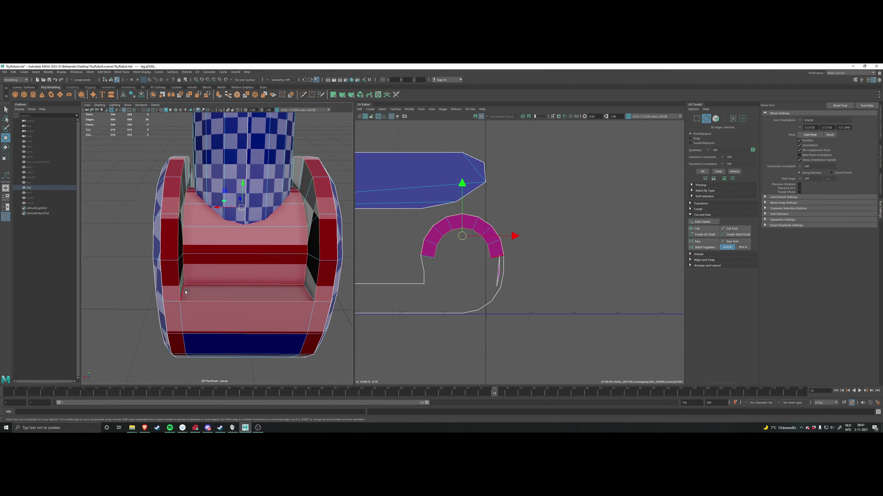
Step: Add the remaining edges at the corners of the ankle recess to the selection and cut the UVs along them
shift+click(309, 293)
alt+drag(310, 294, 361, 297)
shift+click(136, 252)
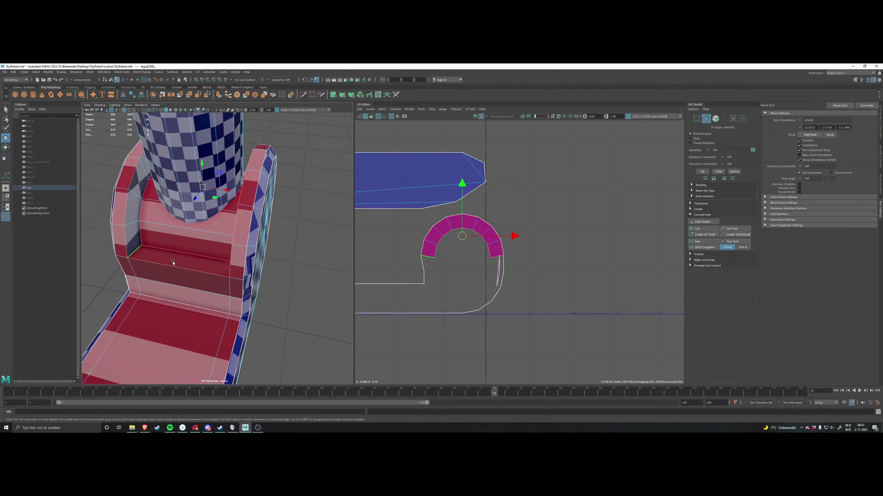
alt+drag(173, 264, 326, 253)
shift+click(268, 230)
key(alt+shift)
shift+right_drag(401, 243, 381, 251)
Step: Select the foot's outer strip as a UV shell and move it away from the arc shell, below and outside the first tile
alt+drag(298, 270, 235, 286)
mouse_move(236, 286)
right_down()
mouse_move(244, 291)
mouse_move(237, 275)
mouse_move(245, 278)
mouse_move(223, 284)
mouse_move(244, 294)
mouse_move(224, 293)
mouse_move(235, 286)
right_up()
click(406, 263)
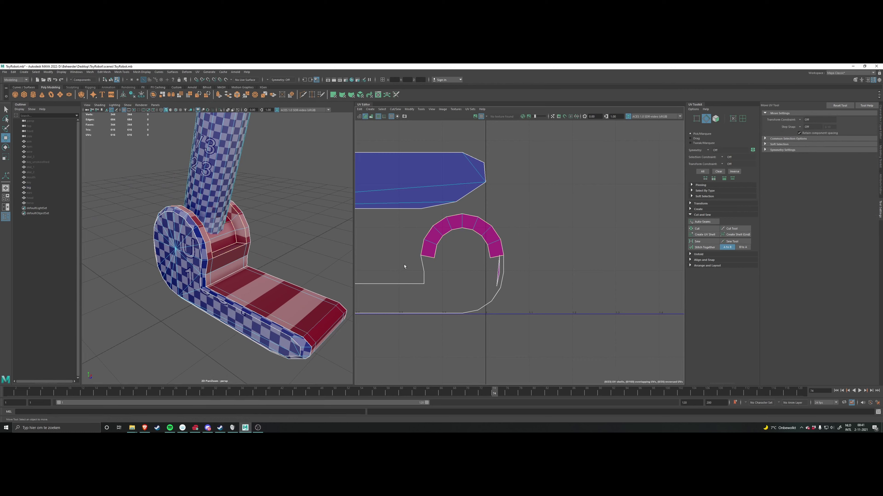
right_drag(406, 262, 386, 255)
alt+middle_drag(380, 268, 473, 265)
scroll(406, 270, down, 3)
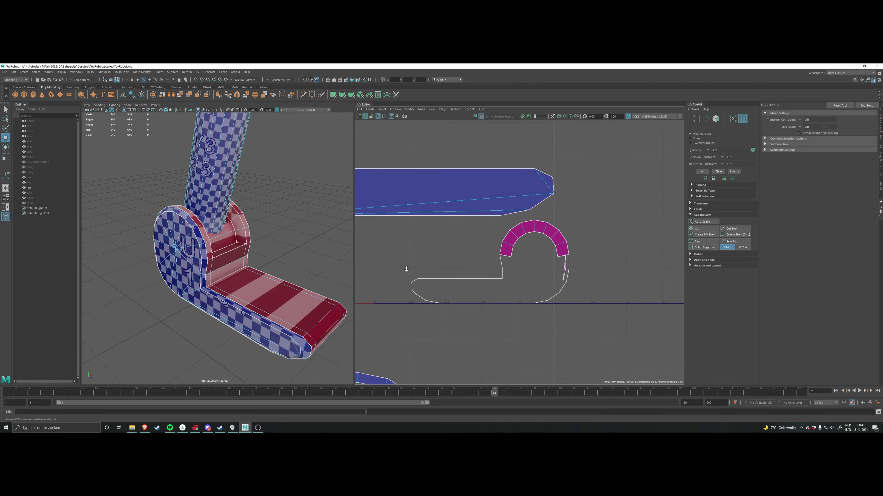
drag(406, 270, 459, 323)
scroll(458, 320, down, 4)
drag(470, 280, 562, 333)
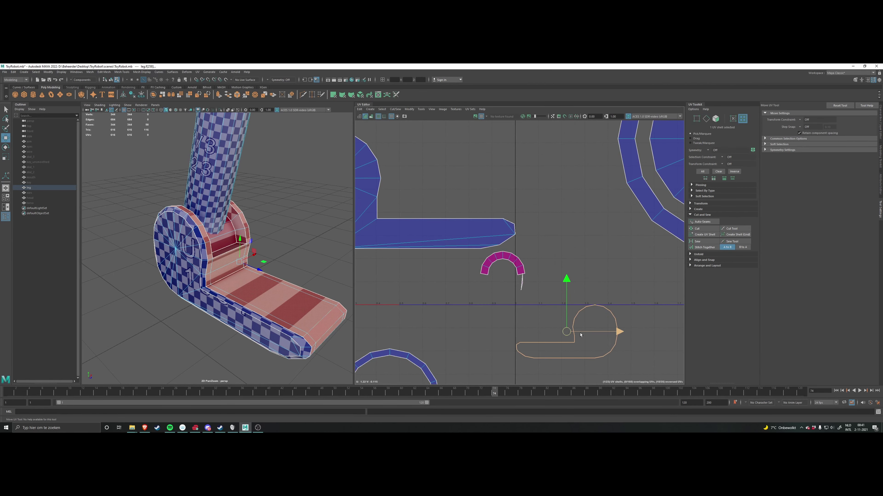
Step: Move the outer strip shell slightly up and to the right so it straddles the second tile's lower border, then inspect the foot's recess
alt+middle_drag(577, 333, 501, 305)
alt+drag(275, 306, 327, 293)
alt+middle_drag(505, 304, 466, 287)
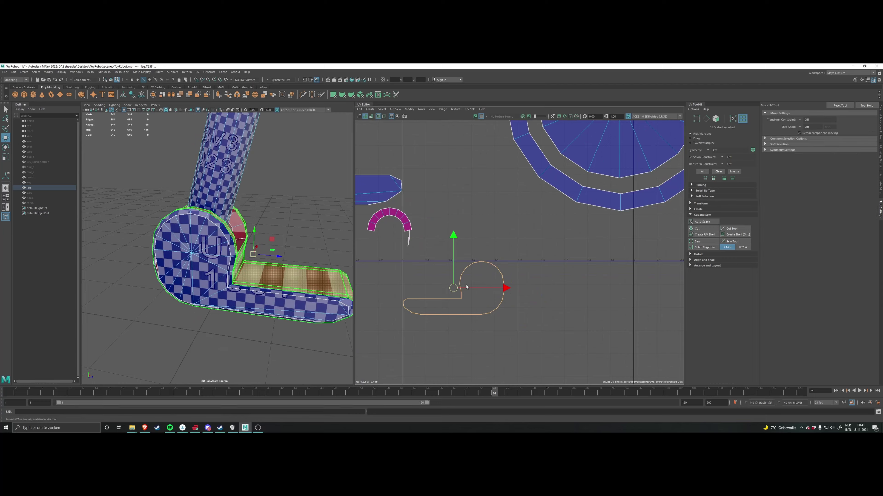
drag(457, 292, 475, 266)
alt+drag(313, 285, 223, 286)
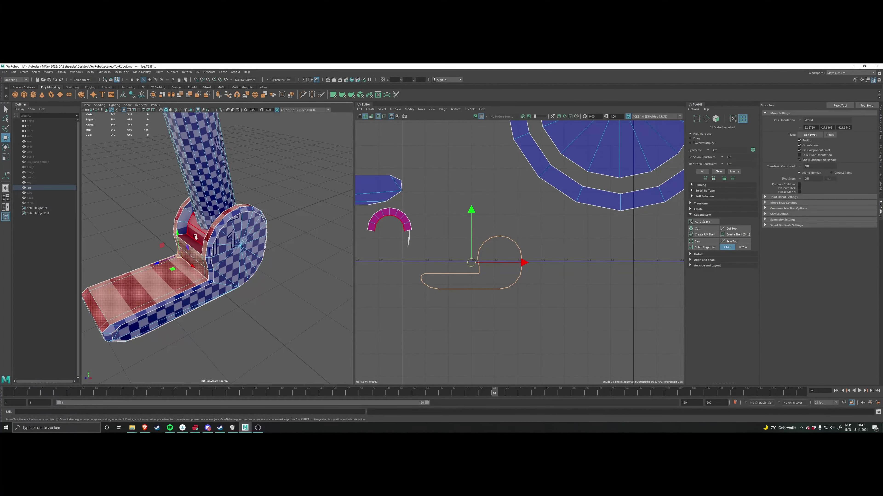
scroll(196, 253, up, 6)
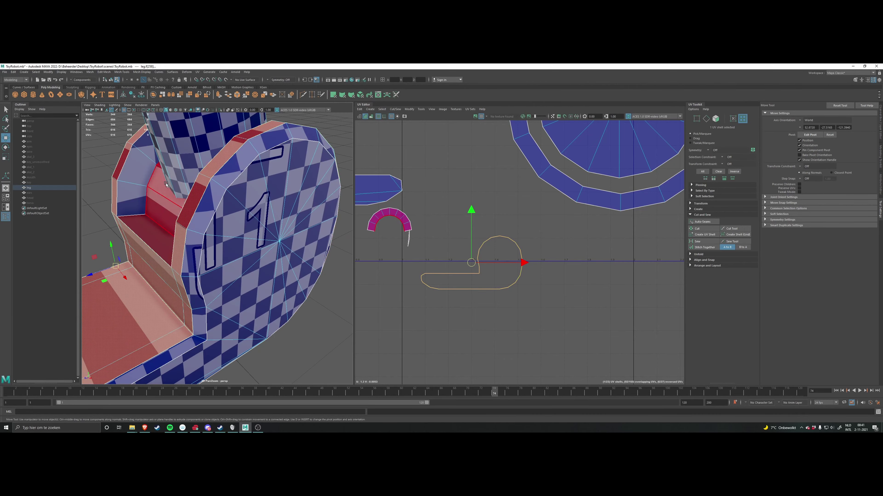
scroll(196, 270, down, 6)
alt+drag(197, 271, 302, 266)
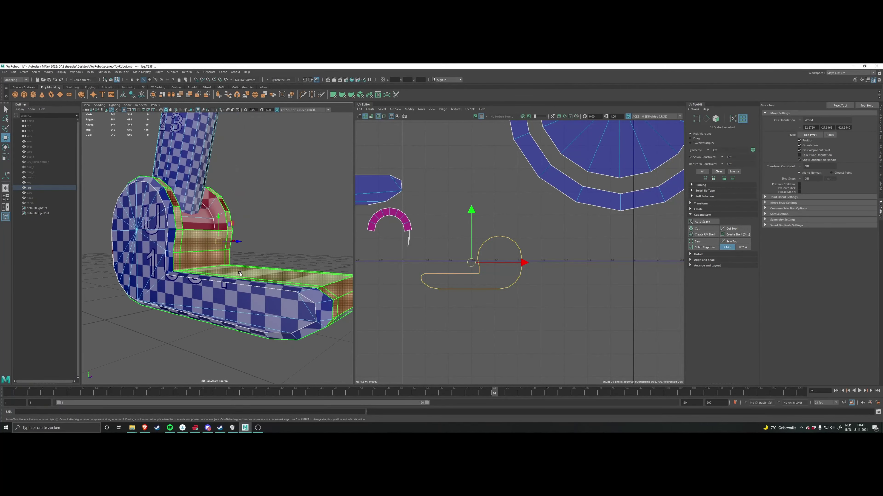
Step: Try to unfold the outer strip's UV shell, and undo the unfold
alt+drag(221, 318, 236, 274)
scroll(481, 273, up, 3)
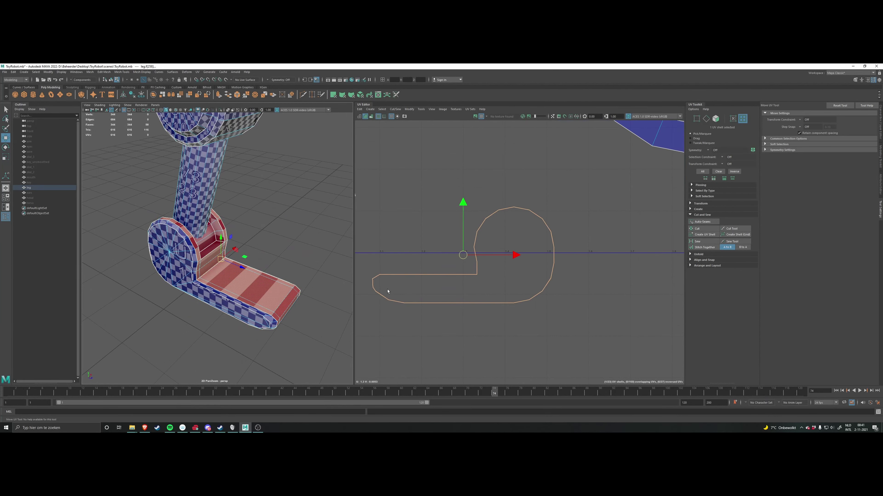
alt+drag(306, 294, 275, 281)
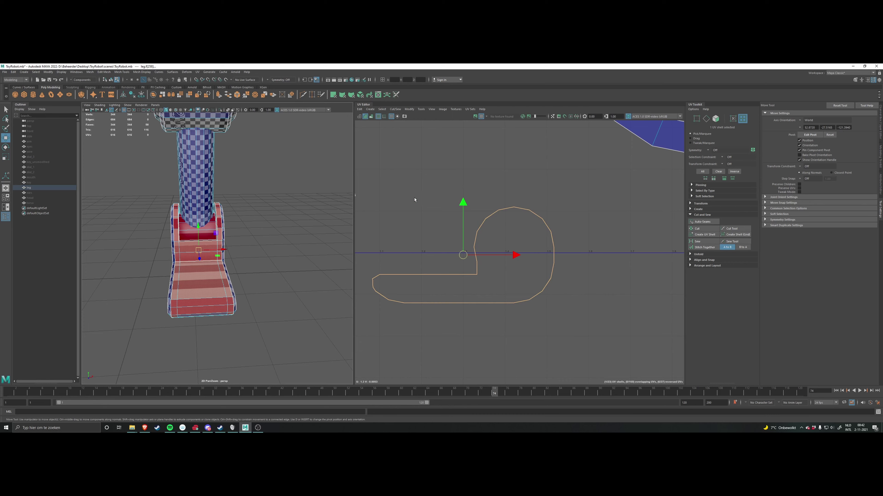
scroll(424, 240, down, 5)
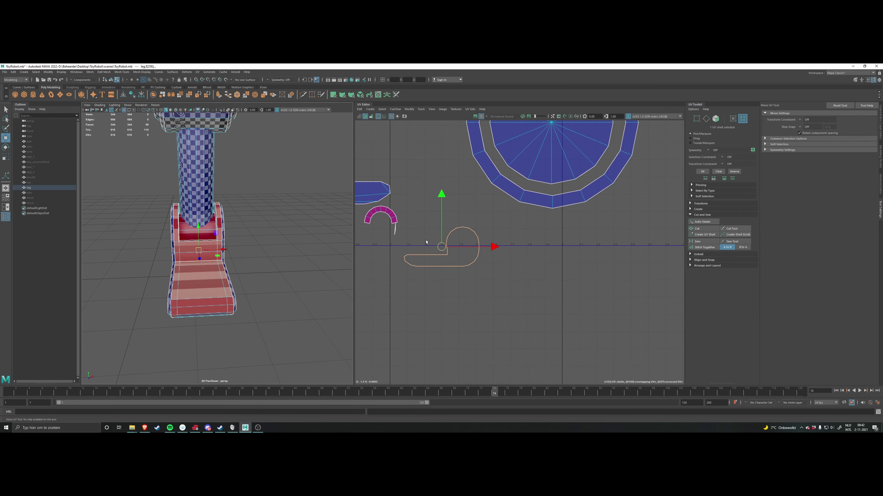
click(420, 236)
drag(411, 224, 515, 314)
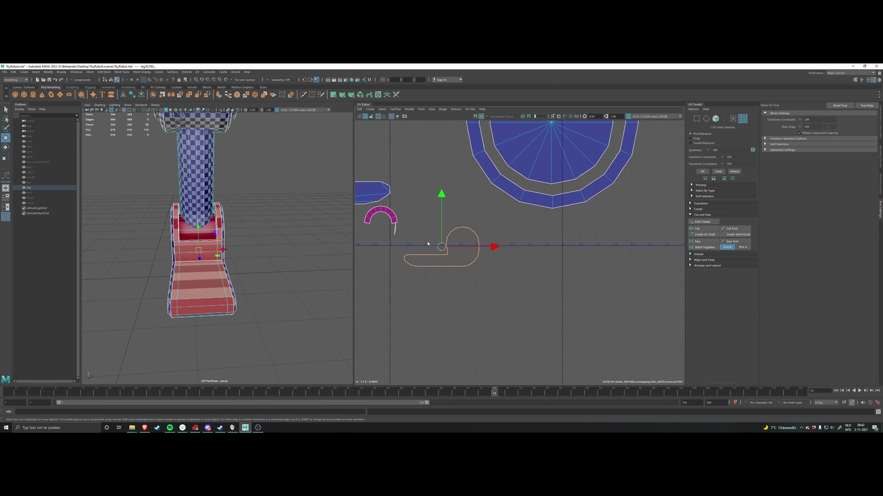
shift+right_drag(428, 243, 381, 247)
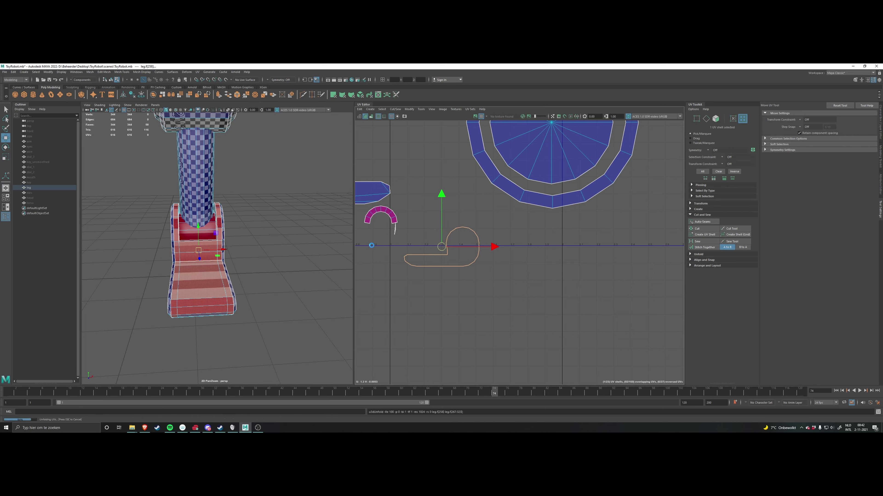
scroll(413, 255, up, 5)
scroll(459, 285, up, 4)
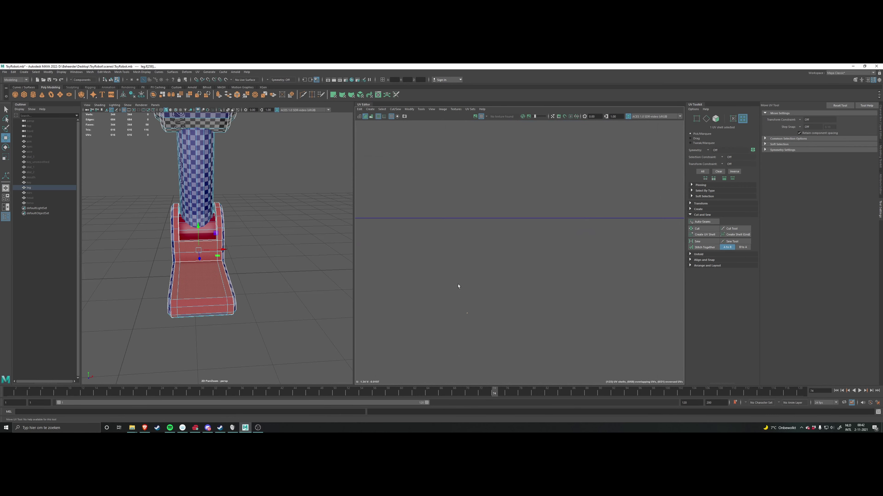
scroll(481, 295, down, 4)
key(ctrl+z)
scroll(481, 296, down, 5)
scroll(465, 287, down, 4)
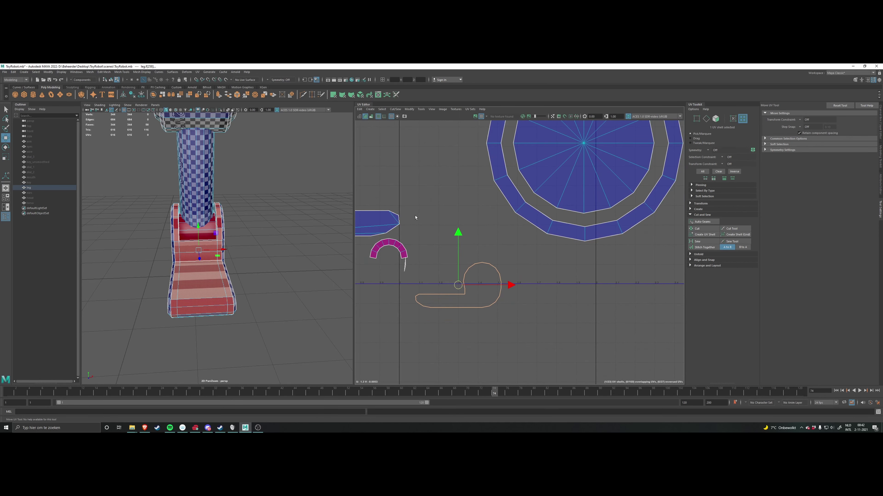
Step: Move the outer strip shell lower and apply automatic mapping to its faces
scroll(480, 257, down, 5)
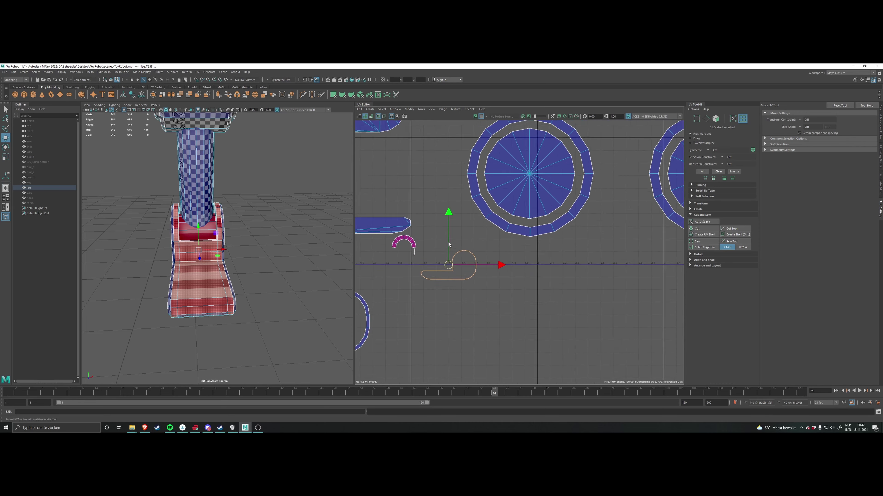
scroll(448, 275, up, 3)
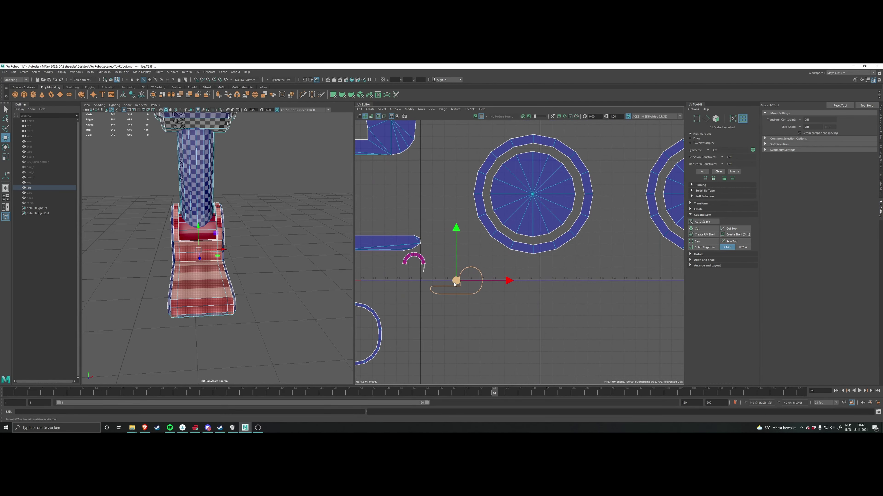
drag(455, 284, 450, 314)
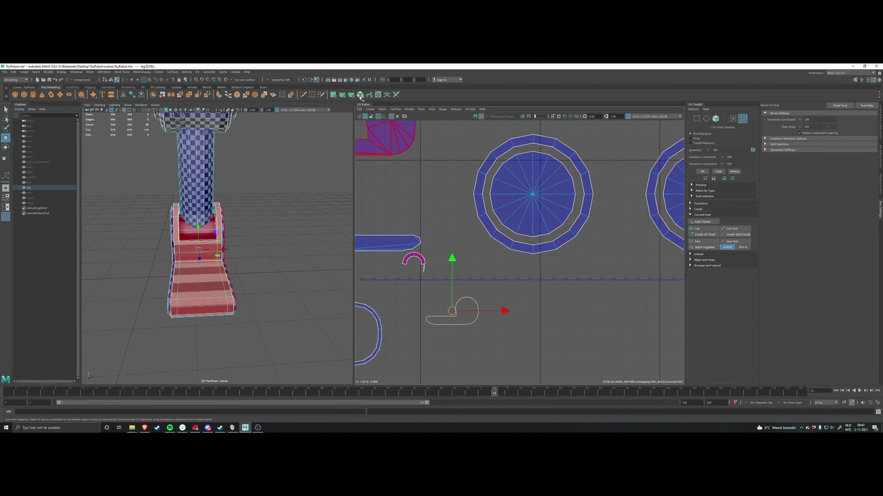
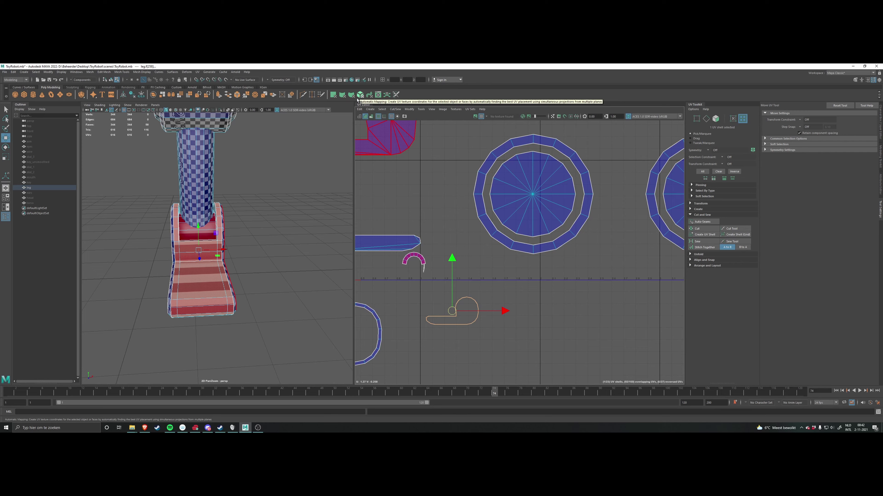
click(358, 98)
scroll(418, 221, down, 5)
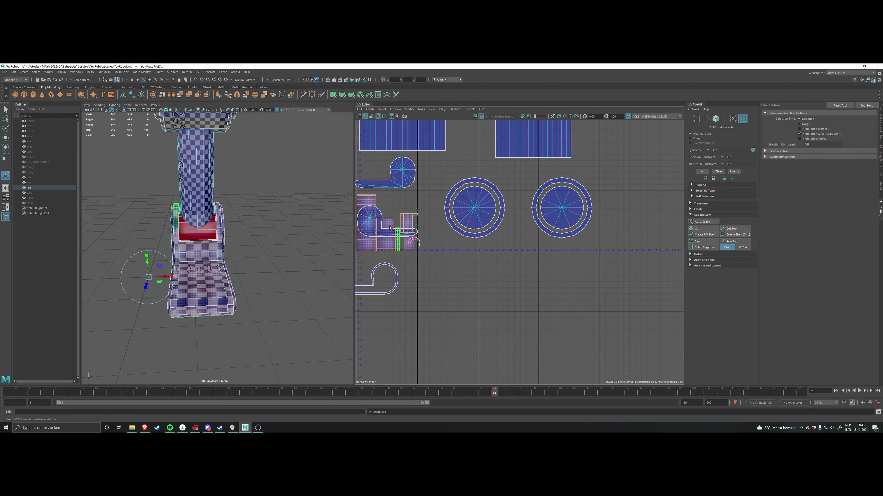
Step: Move the automatically mapped strip shells into the empty area below the ring shells and unfold them
scroll(409, 231, up, 5)
key(w)
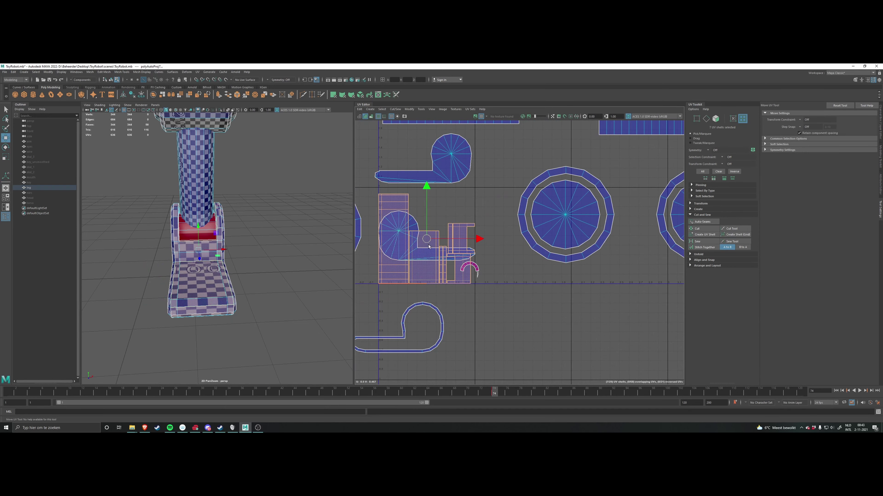
drag(427, 239, 562, 354)
alt+middle_drag(562, 354, 497, 281)
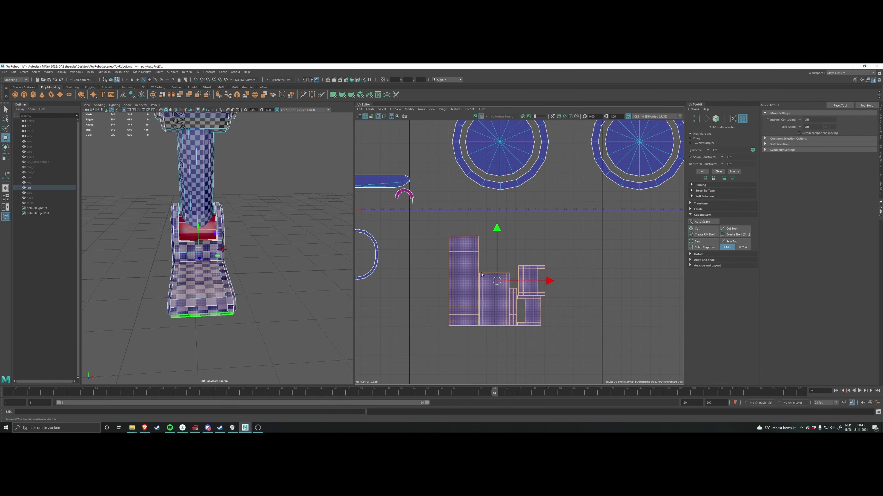
right_drag(474, 218, 447, 224)
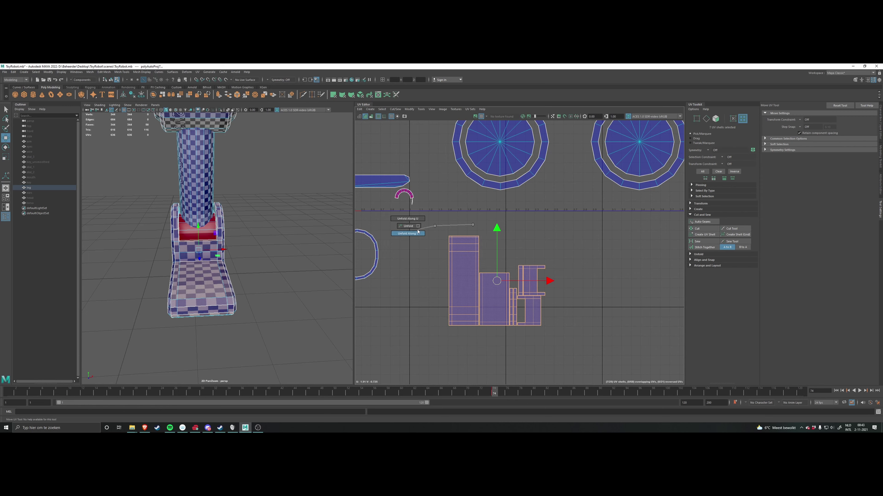
scroll(487, 239, up, 2)
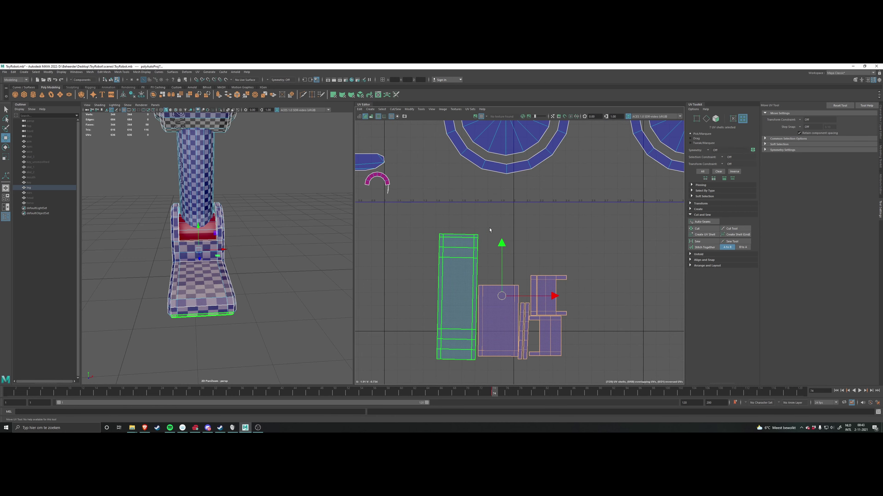
Step: Switch to UV edge selection and examine which foot edges match the shell borders at the toe and ankle
alt+middle_drag(490, 224, 469, 236)
right_drag(469, 236, 469, 222)
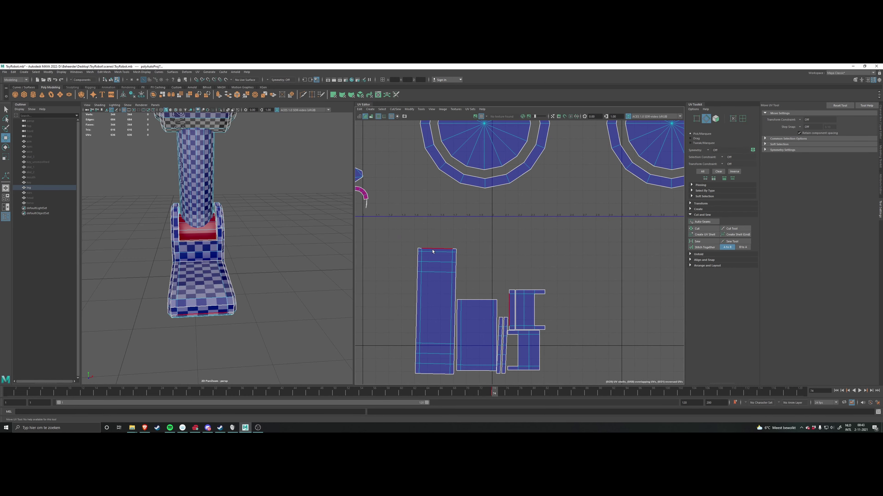
click(437, 249)
alt+drag(283, 259, 305, 262)
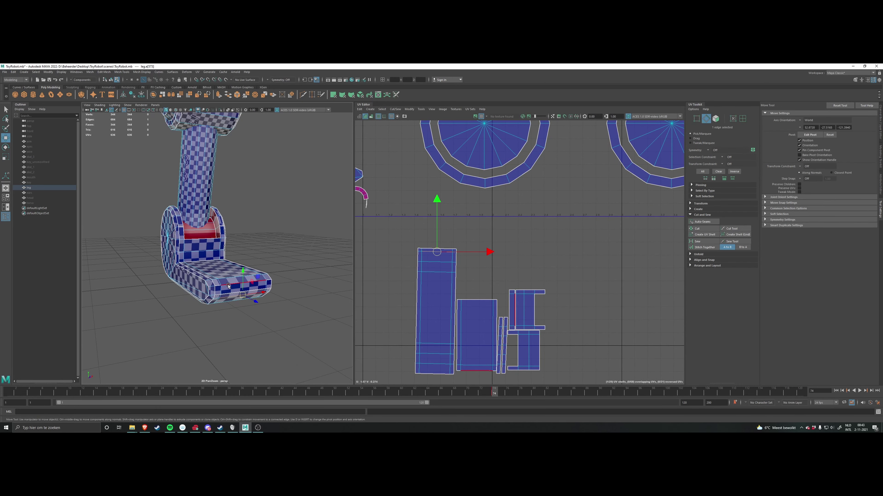
alt+drag(244, 278, 261, 289)
click(287, 258)
scroll(289, 258, up, 5)
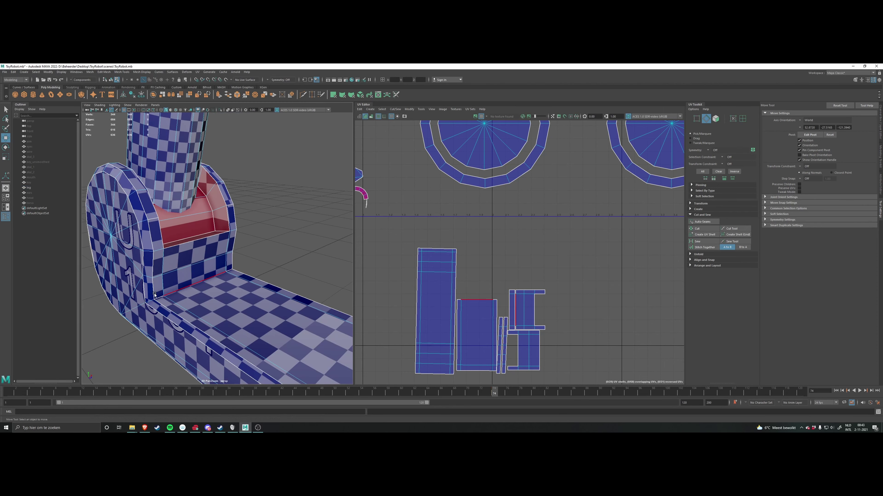
scroll(243, 282, down, 6)
click(275, 284)
scroll(275, 286, up, 4)
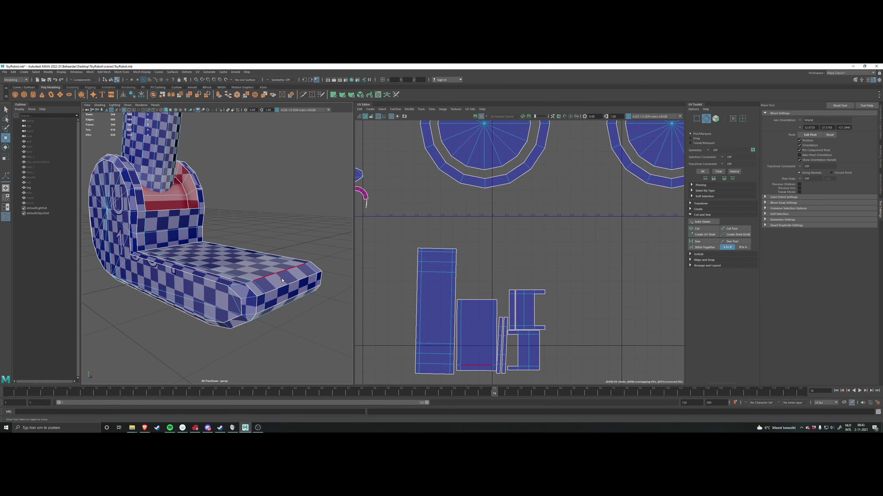
scroll(437, 252, up, 2)
click(437, 251)
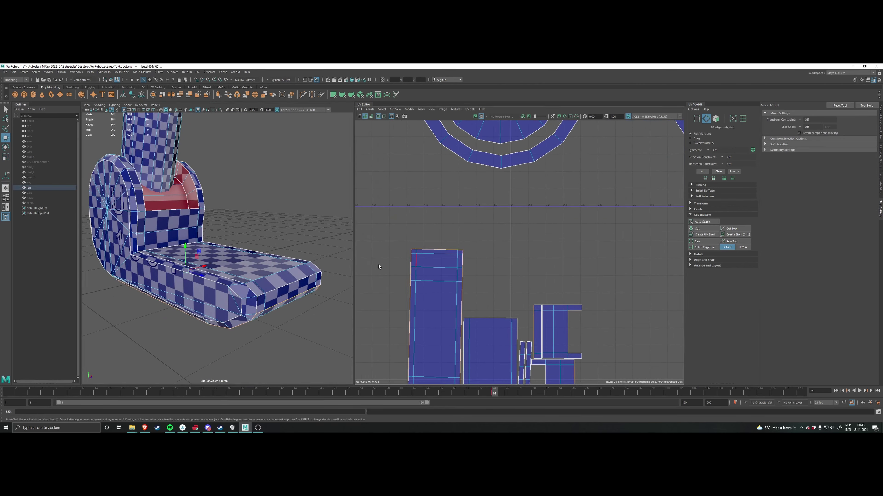
Step: Select the three edges along the long shell's upper end and stitch the adjoining toe strip onto it
scroll(432, 251, up, 2)
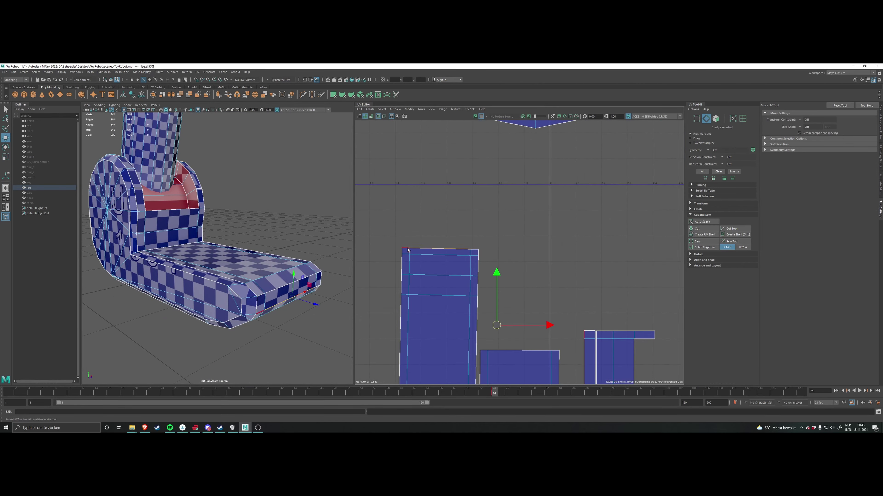
shift+click(410, 250)
shift+click(408, 250)
shift+click(432, 251)
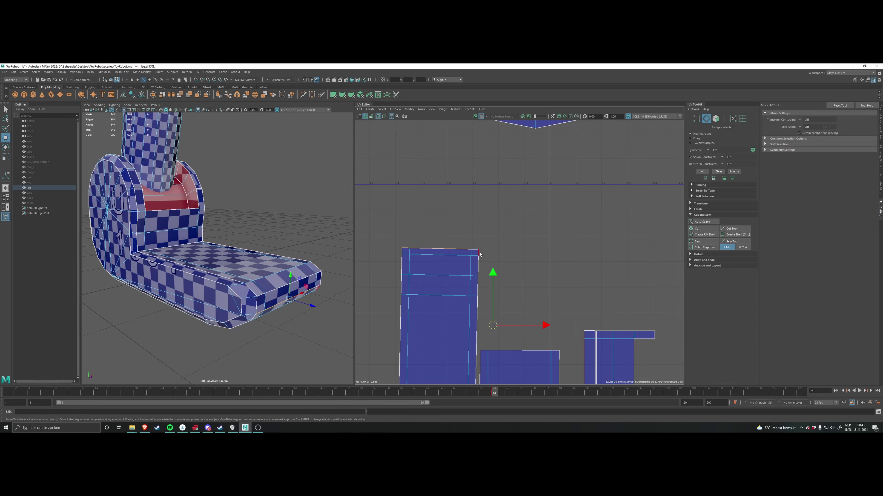
shift+click(478, 255)
scroll(472, 253, down, 3)
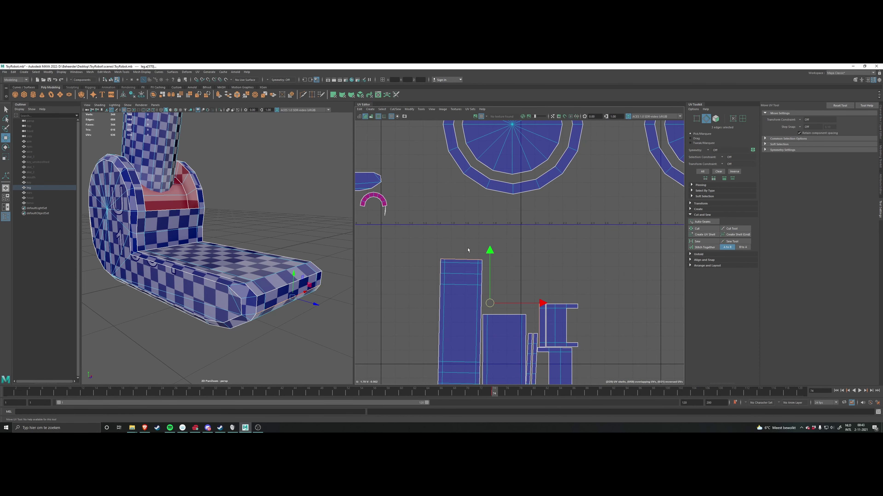
shift+right_click(457, 242)
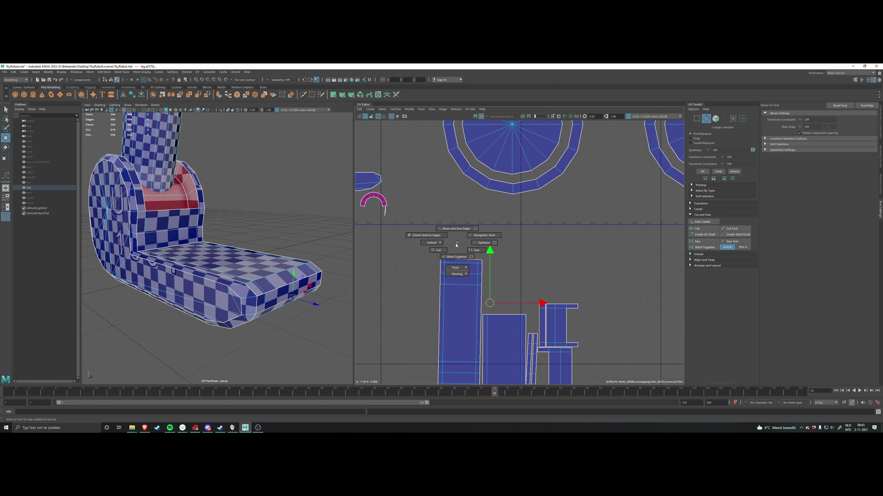
shift+right_drag(455, 245, 455, 257)
scroll(458, 258, down, 3)
scroll(455, 258, up, 7)
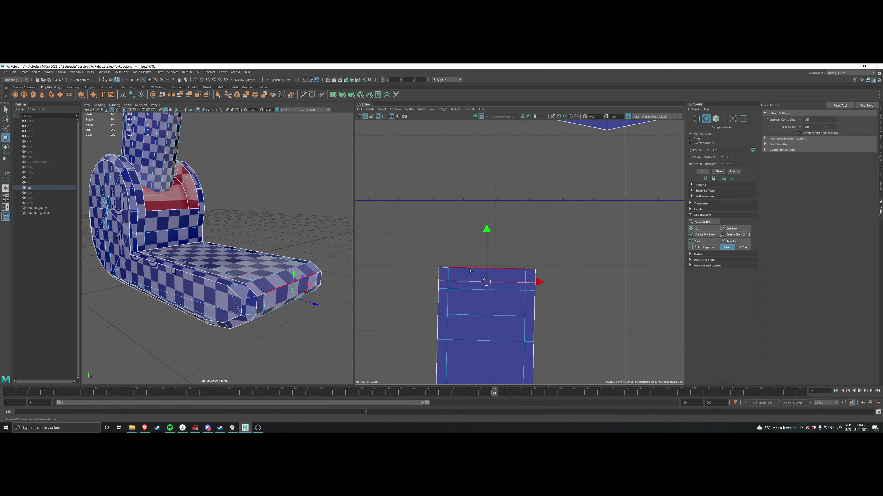
Step: Move and sew the foot's top-face shell onto the three edges at the long strip's new upper end
click(469, 270)
shift+click(443, 269)
shift+click(530, 270)
shift+right_click(566, 243)
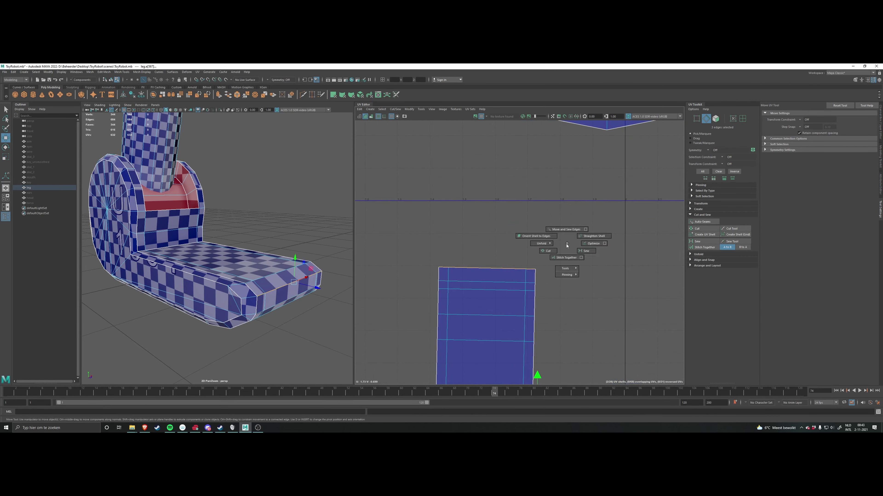
click(566, 229)
scroll(468, 280, down, 5)
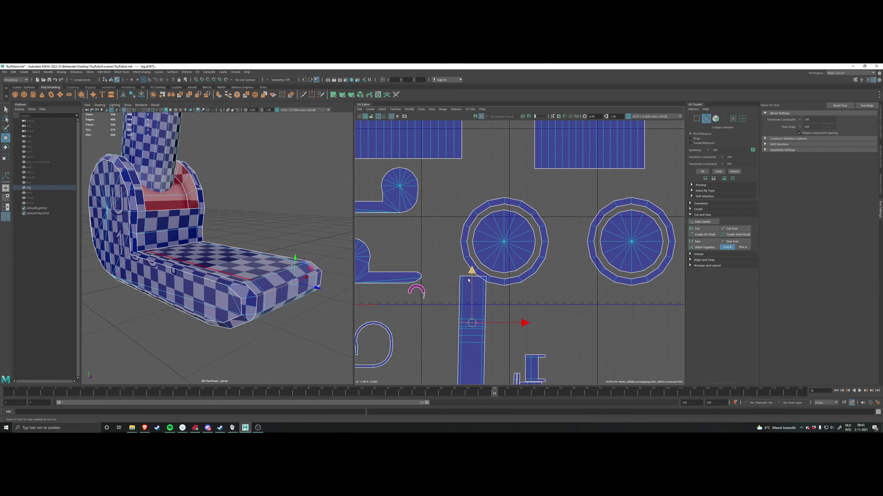
Step: Examine the extended strip's end edge and the corresponding edges around the ankle to find the next shells to join
scroll(468, 280, up, 6)
click(465, 273)
scroll(465, 275, down, 4)
alt+drag(282, 306, 249, 282)
scroll(314, 268, down, 4)
scroll(424, 294, down, 3)
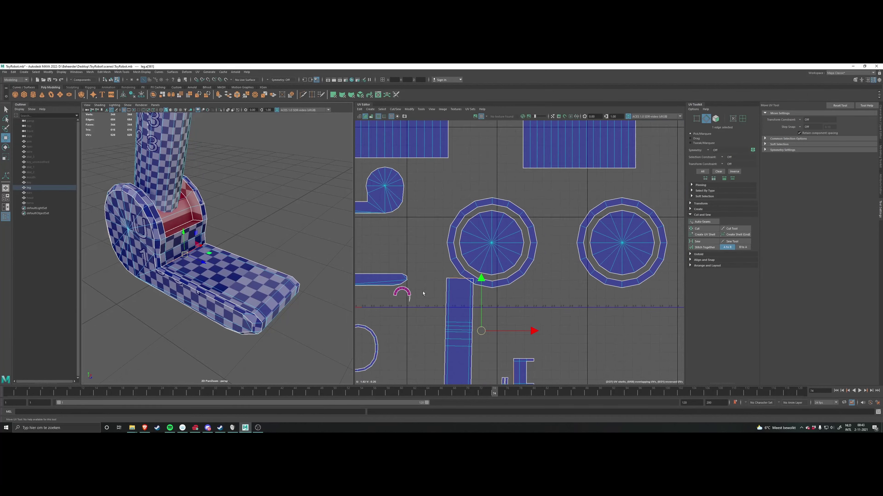
scroll(424, 294, down, 3)
alt+middle_drag(458, 302, 437, 221)
scroll(449, 284, up, 4)
scroll(265, 250, up, 4)
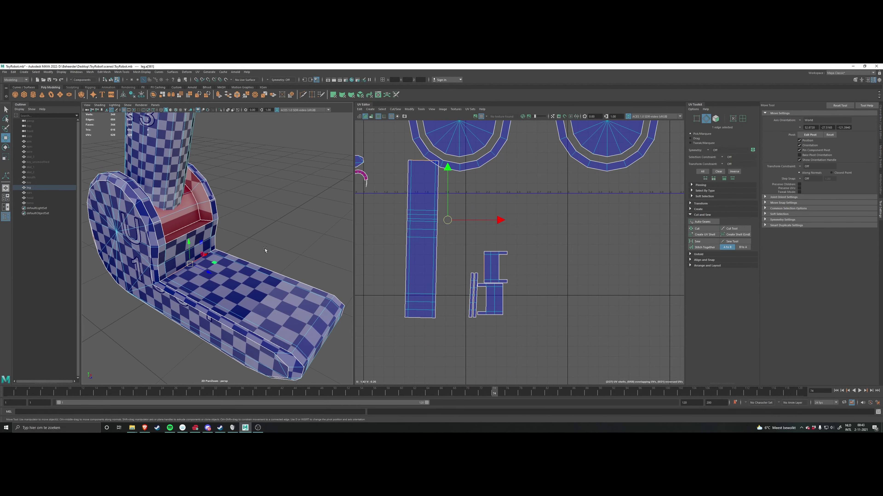
alt+drag(265, 250, 224, 247)
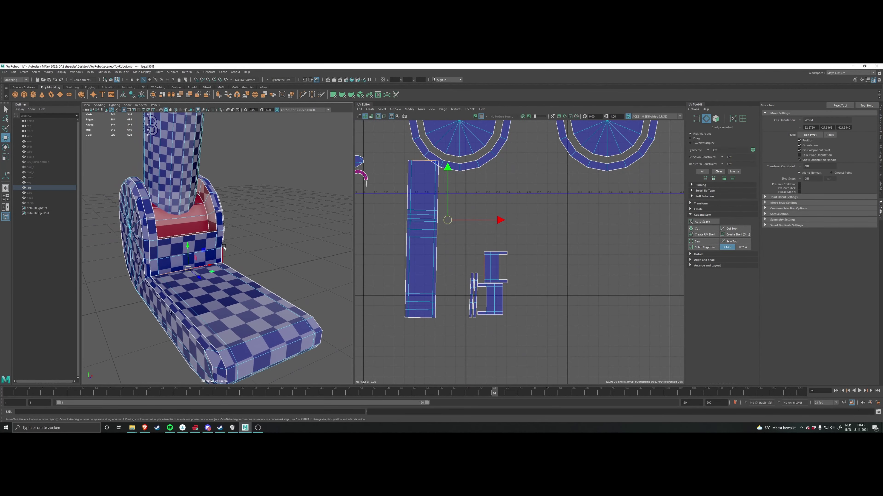
scroll(405, 324, up, 2)
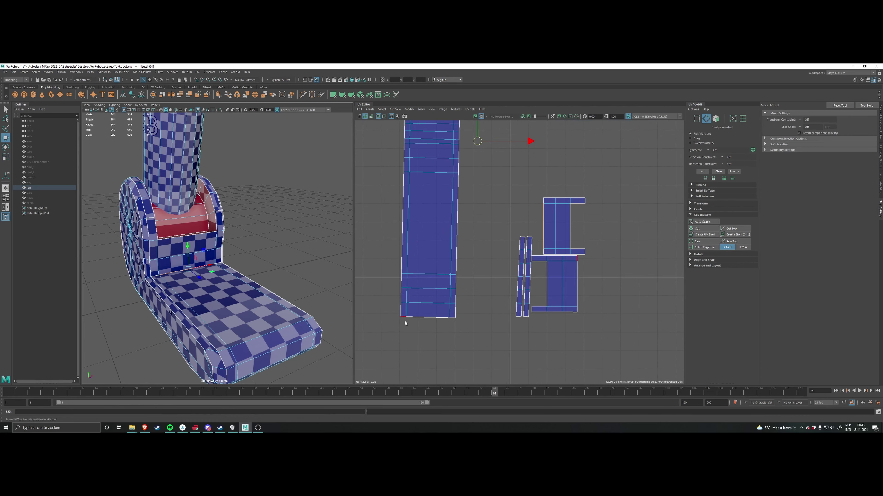
Step: Select the edges along the long strip's lower end and stitch the adjoining shell onto it
click(404, 319)
shift+click(451, 319)
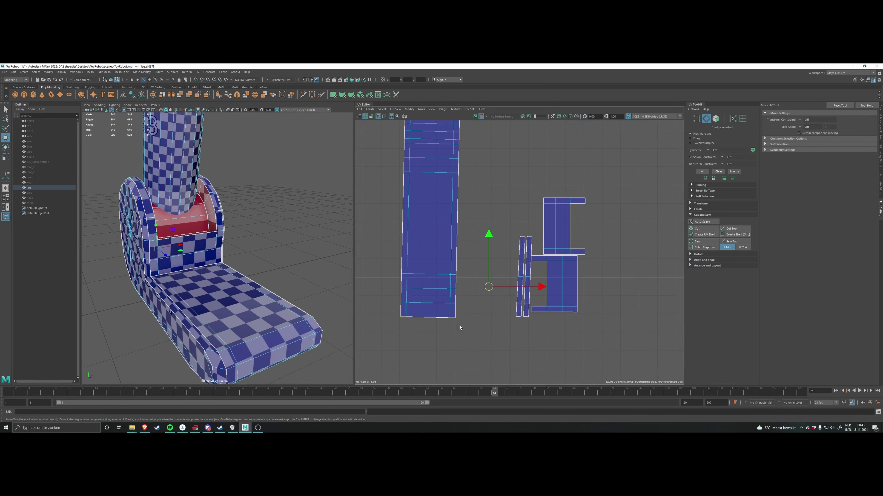
scroll(466, 325, down, 1)
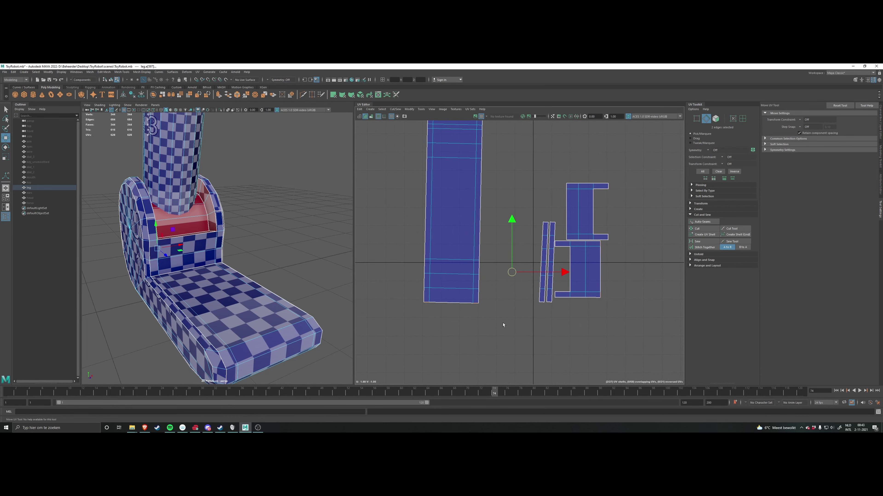
shift+right_click(484, 327)
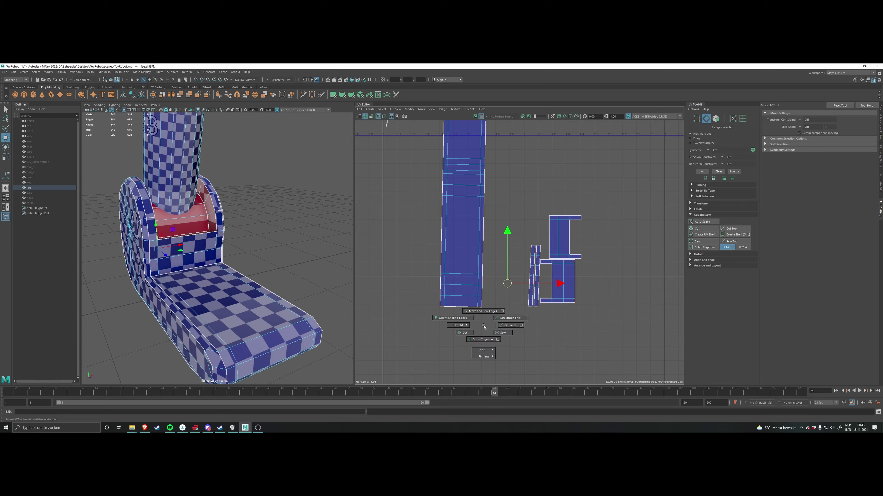
click(478, 344)
scroll(463, 297, up, 4)
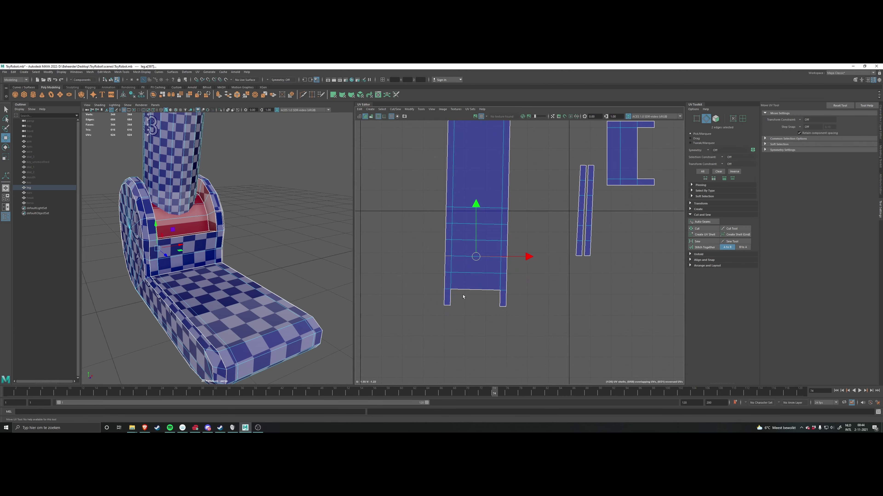
Step: Select the end edges of the two protruding tabs and stitch the two thin strips onto them
click(448, 306)
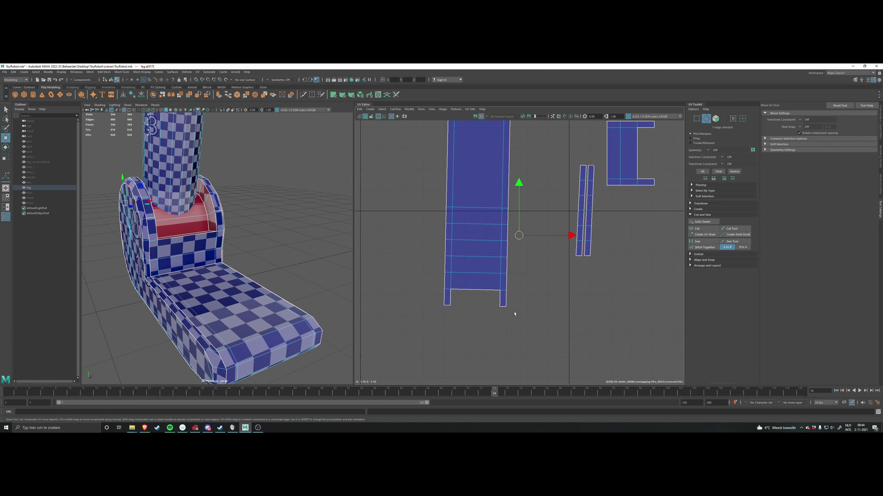
shift+right_click(525, 319)
shift+right_drag(524, 325, 524, 334)
scroll(524, 334, down, 5)
alt+middle_drag(525, 335, 518, 270)
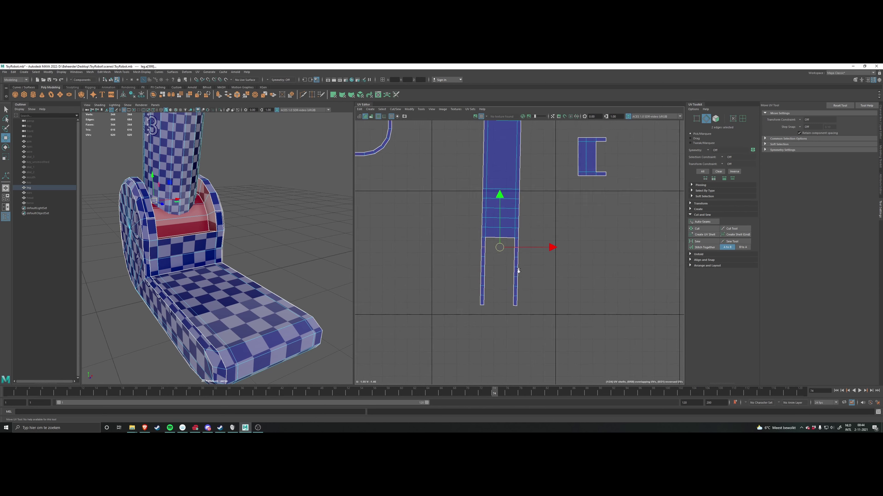
Step: Select the free end edges of the two thin strips and stitch the remaining end piece across them
scroll(490, 305, up, 6)
click(572, 305)
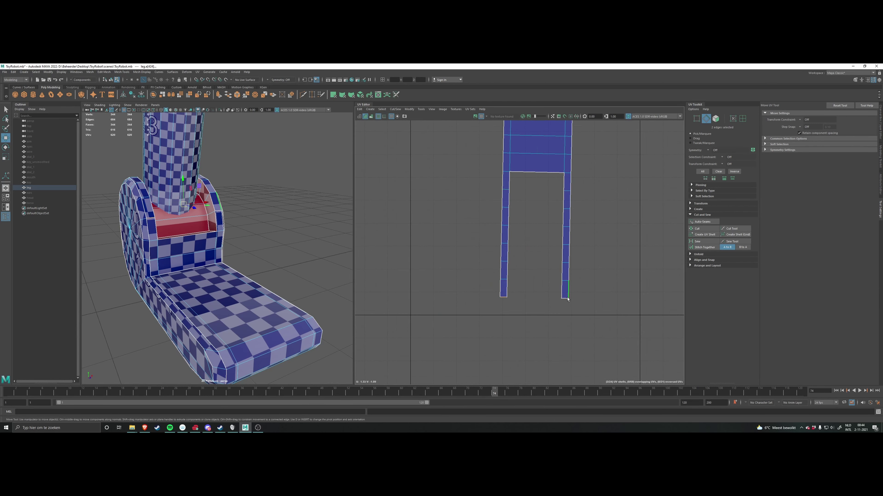
shift+right_drag(538, 330, 530, 344)
scroll(526, 333, down, 4)
alt+middle_drag(506, 322, 508, 367)
Step: Select the completed foot strip as a UV shell and orient it straight along the vertical axis
alt+drag(250, 306, 280, 217)
scroll(469, 288, down, 3)
right_drag(472, 281, 451, 277)
click(500, 257)
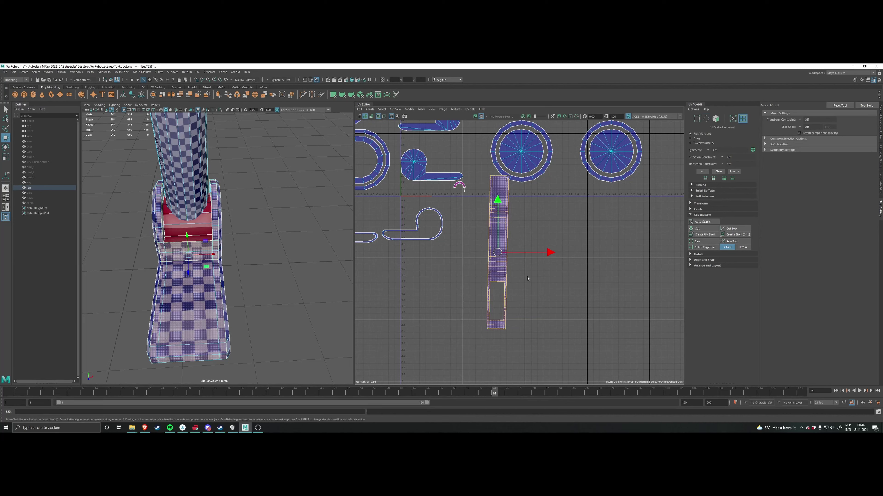
shift+right_drag(524, 275, 521, 326)
alt+middle_drag(518, 277, 522, 318)
scroll(525, 317, down, 1)
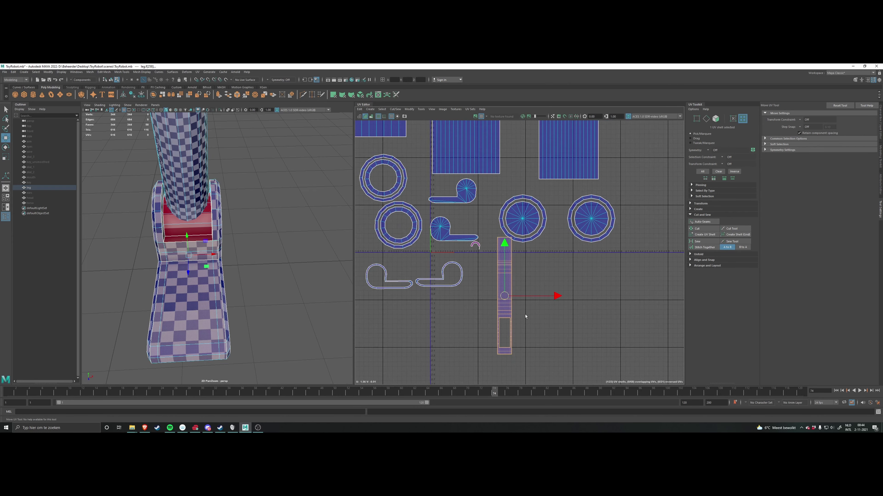
click(526, 317)
Step: Inspect the small arch shell and select the thin sliver face hanging at its end
scroll(469, 239, up, 3)
click(476, 252)
scroll(478, 254, up, 6)
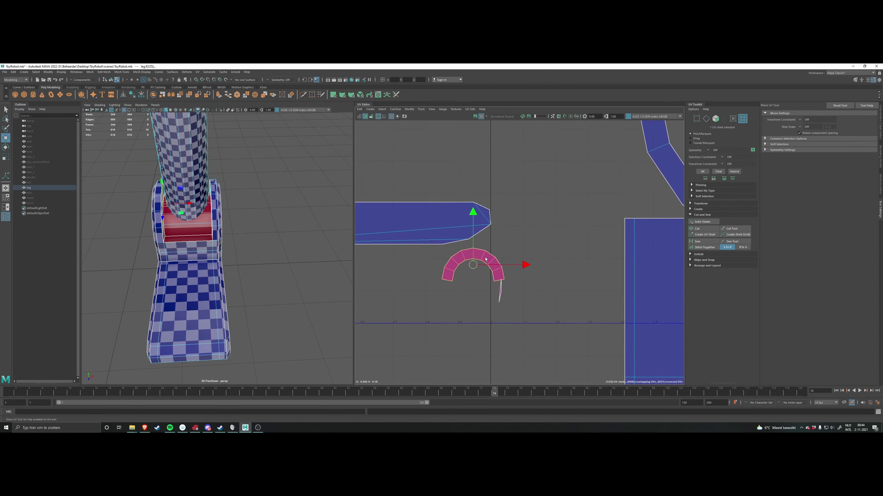
right_click(540, 279)
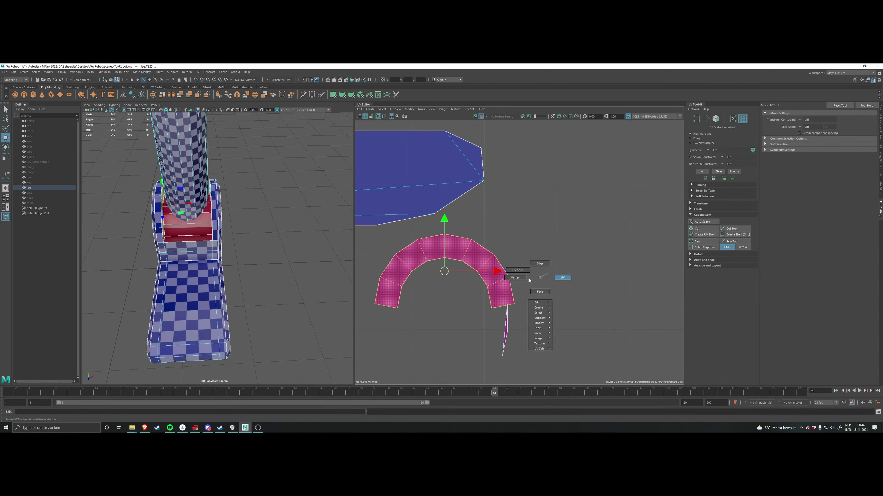
click(529, 280)
right_click(506, 332)
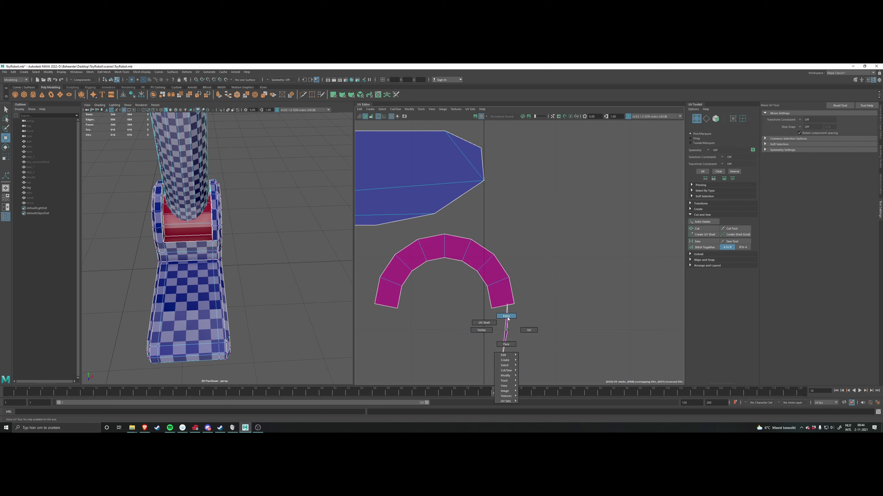
click(506, 344)
click(507, 330)
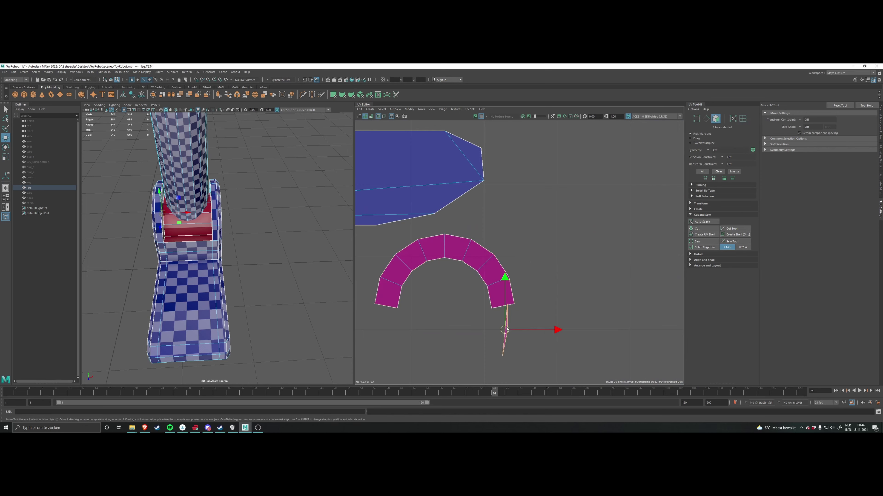
Step: Examine where the selected sliver face sits along the rounded heel of the model
alt+drag(248, 286, 160, 277)
alt+right_drag(160, 277, 299, 271)
alt+drag(330, 267, 277, 262)
alt+drag(191, 266, 207, 323)
click(181, 255)
click(181, 256)
alt+middle_drag(207, 323, 187, 257)
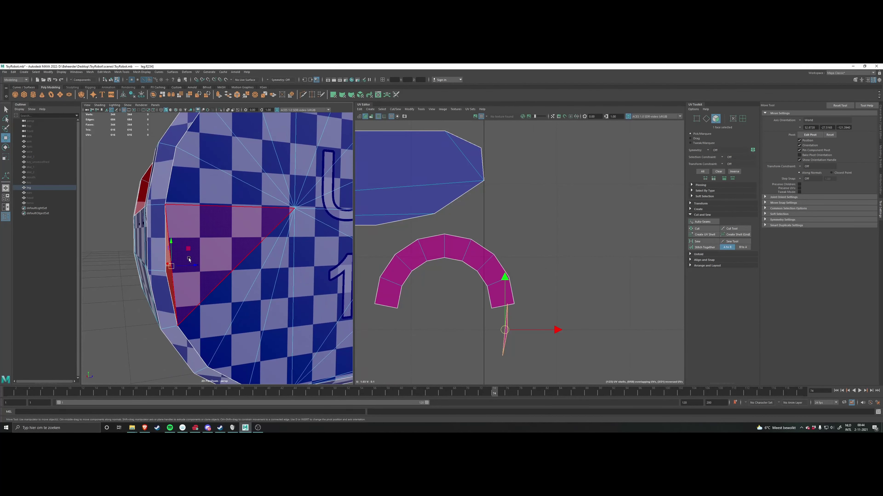
scroll(167, 257, up, 4)
alt+drag(166, 256, 188, 249)
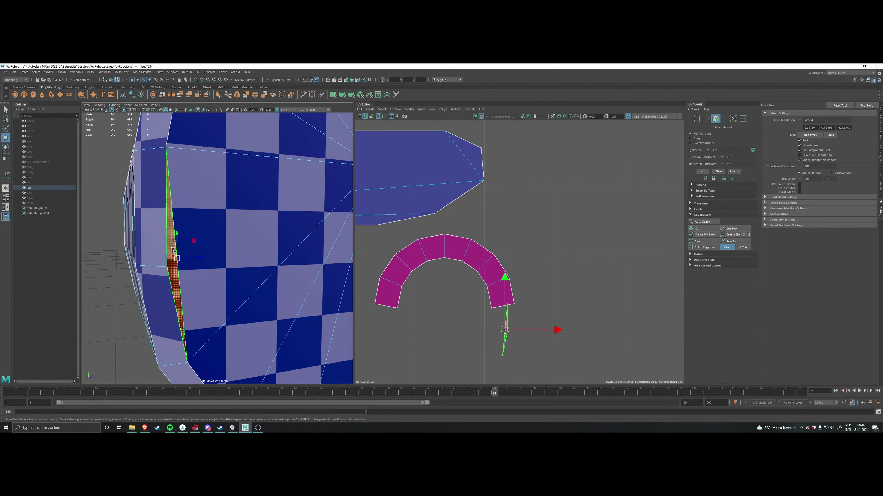
Step: Pick faces on both sides of the foot to identify which rounded side shells border the sliver faces
scroll(522, 306, down, 8)
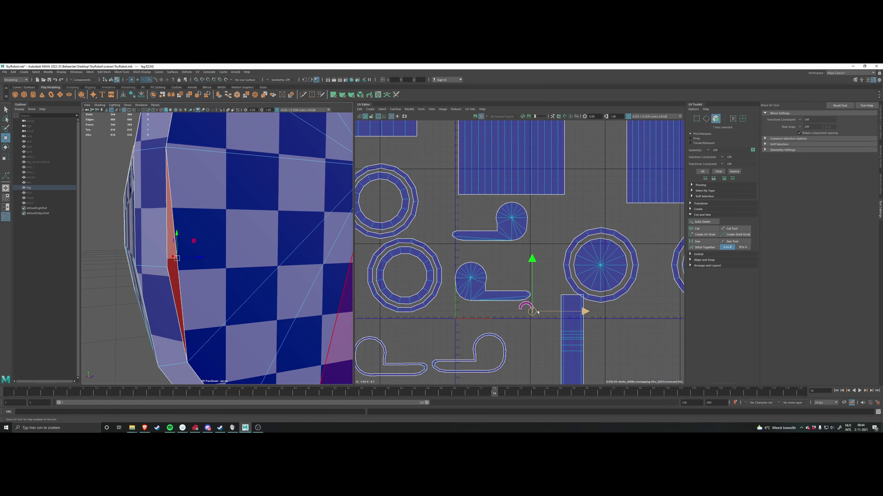
scroll(517, 317, up, 6)
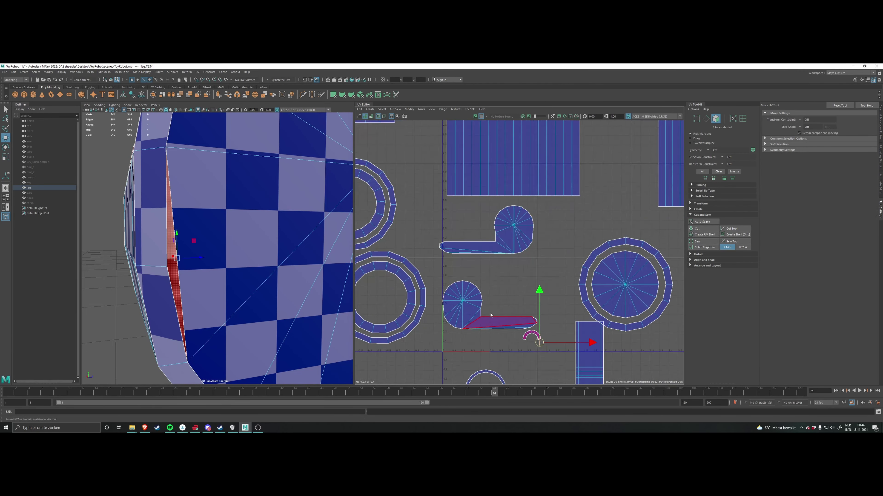
scroll(502, 301, up, 5)
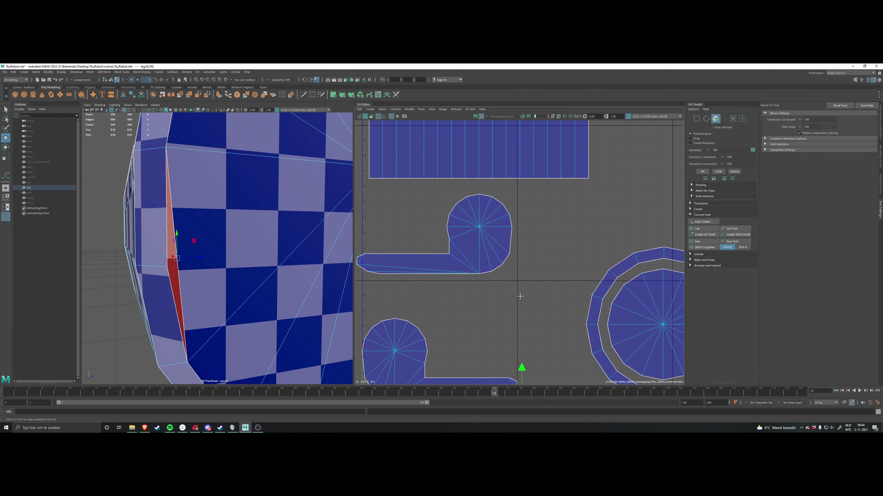
alt+middle_drag(592, 250, 614, 245)
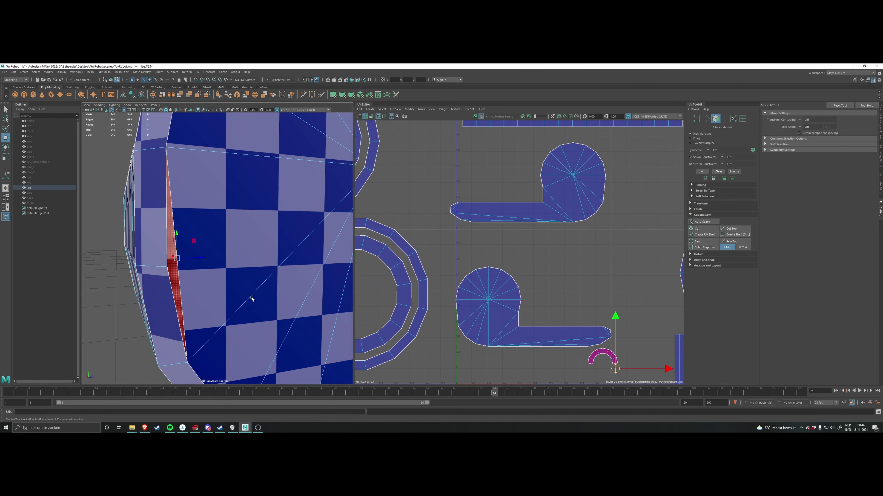
alt+middle_drag(253, 299, 223, 269)
scroll(222, 270, down, 4)
click(221, 238)
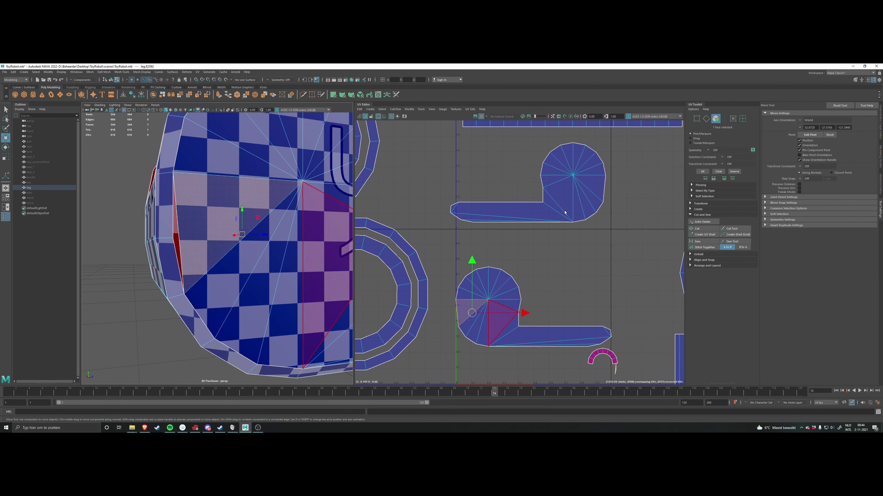
click(593, 184)
alt+drag(287, 258, 340, 245)
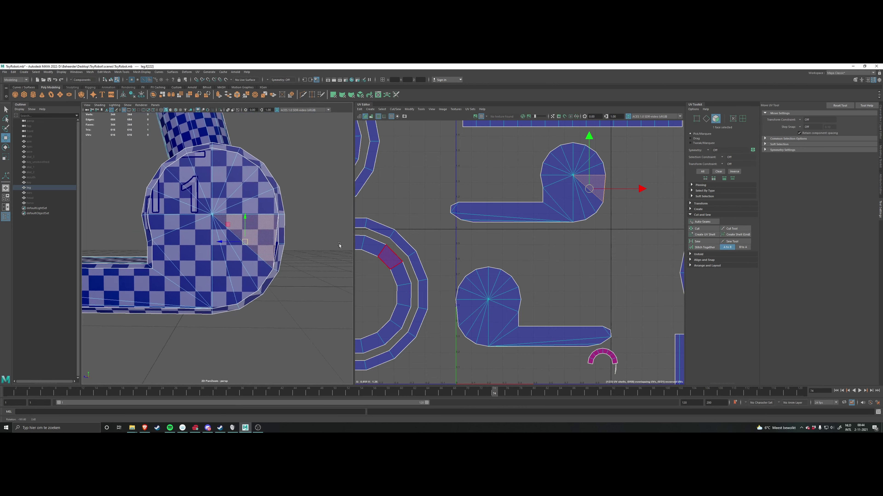
scroll(306, 240, up, 6)
alt+middle_drag(292, 234, 150, 239)
scroll(149, 239, down, 4)
alt+middle_drag(537, 225, 473, 271)
scroll(487, 265, up, 4)
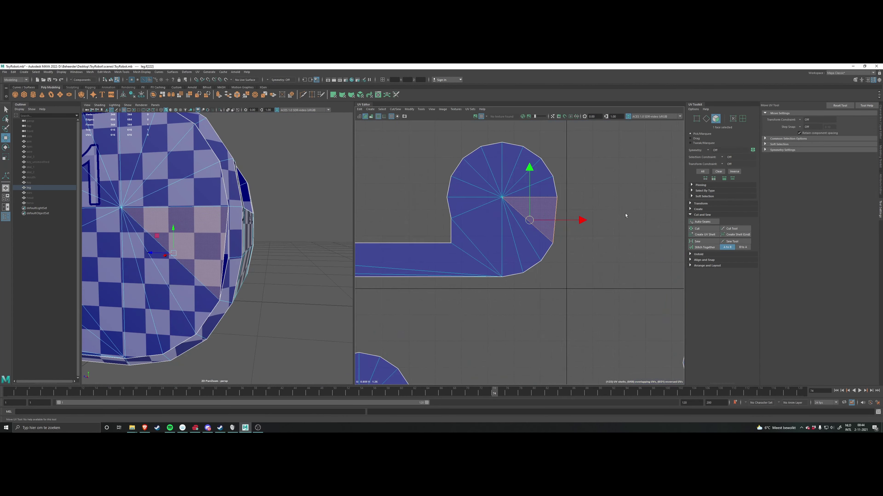
alt+middle_drag(624, 216, 598, 235)
Step: Select the edge bordering the sliver on the upper side shell's rounded end and apply Move and Sew Edges
click(568, 218)
scroll(557, 215, up, 4)
right_click(524, 253)
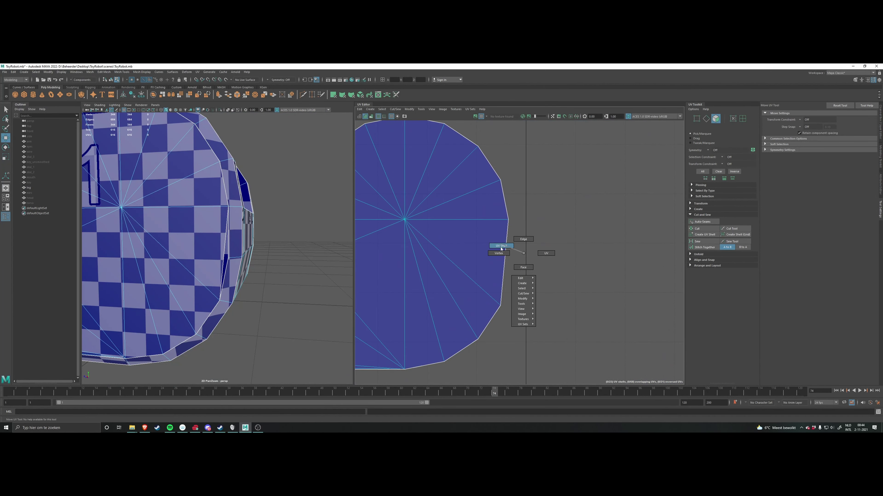
click(529, 240)
click(508, 256)
right_click(560, 256)
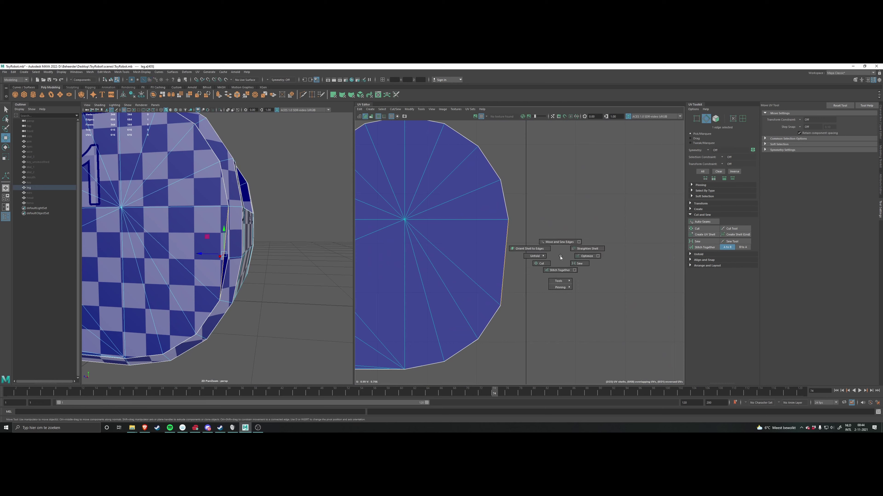
click(559, 242)
scroll(455, 307, down, 5)
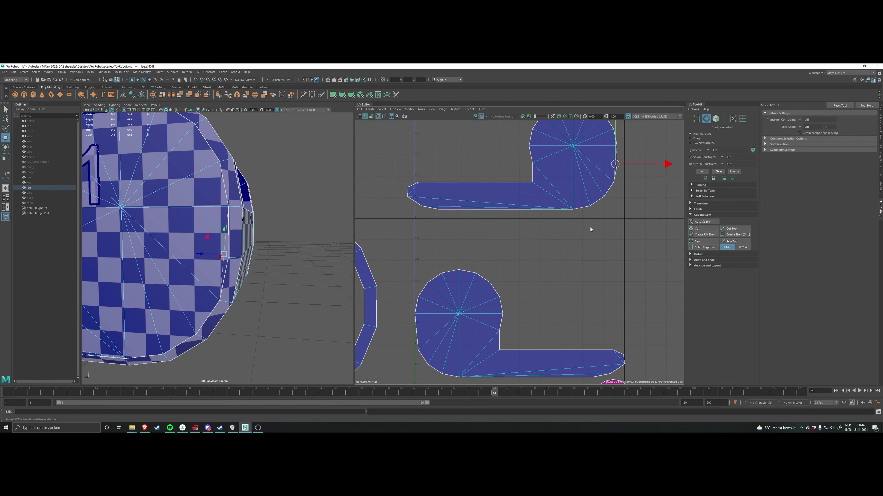
Step: Try to join the remaining sliver to the rounded end edge of the lower side shell, and undo the attempt
scroll(455, 307, up, 4)
click(426, 329)
shift+right_click(394, 313)
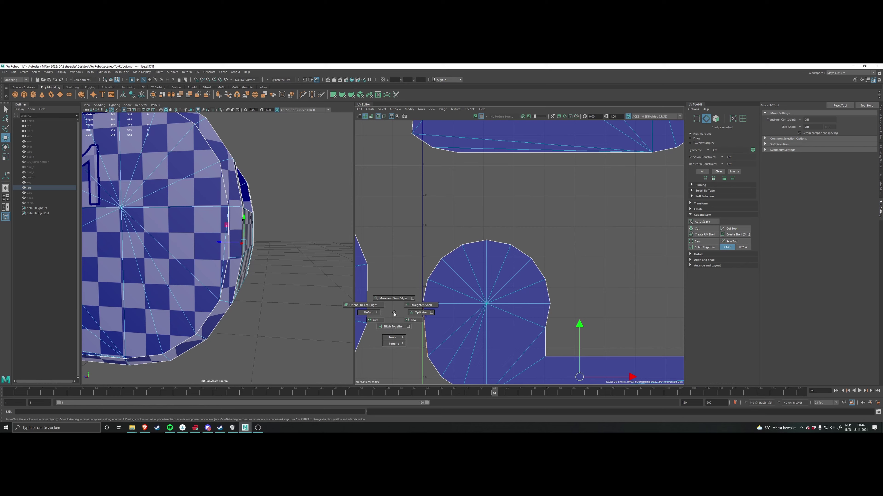
click(382, 322)
scroll(464, 281, up, 3)
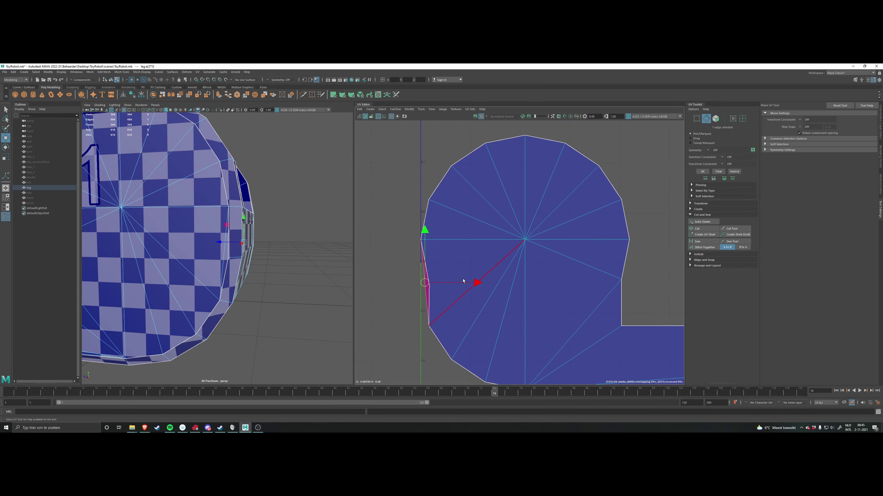
key(ctrl+z)
Step: Select the remaining sliver face beside the arch shell and flip its UVs
scroll(455, 296, down, 4)
alt+middle_drag(569, 330, 491, 242)
scroll(550, 290, up, 4)
alt+middle_drag(660, 328, 467, 284)
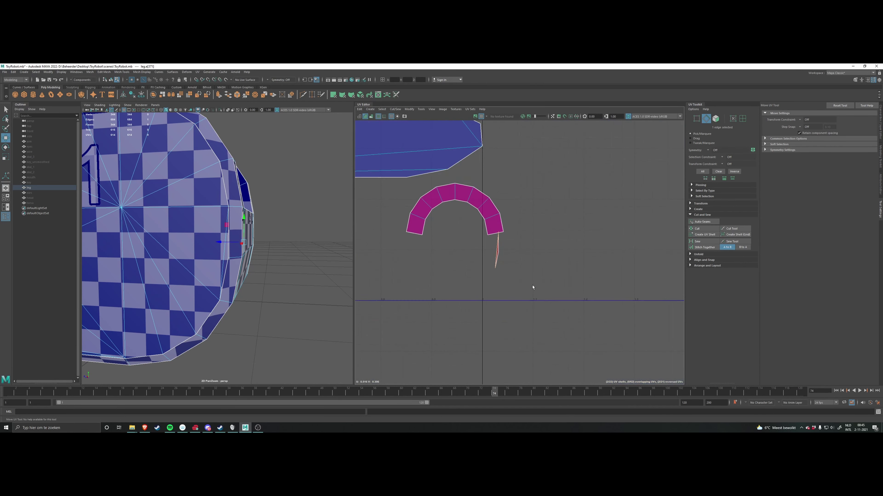
scroll(531, 278, up, 3)
click(484, 244)
right_click(483, 241)
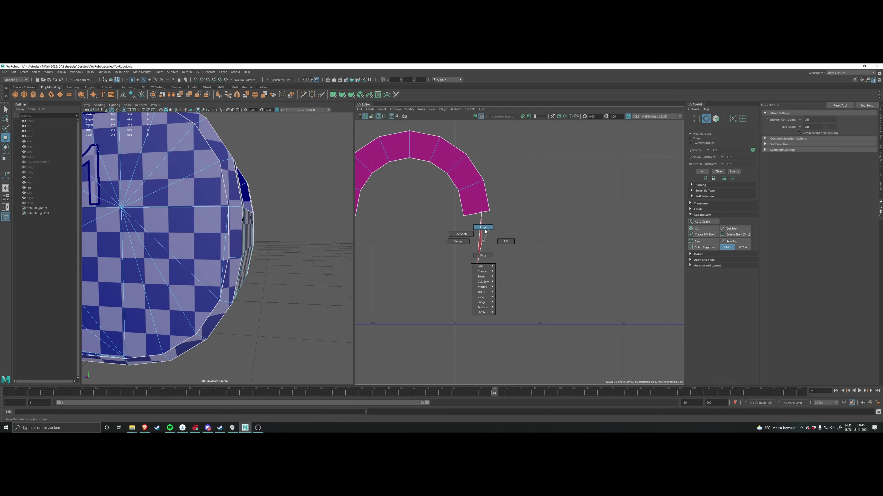
right_drag(483, 230, 482, 255)
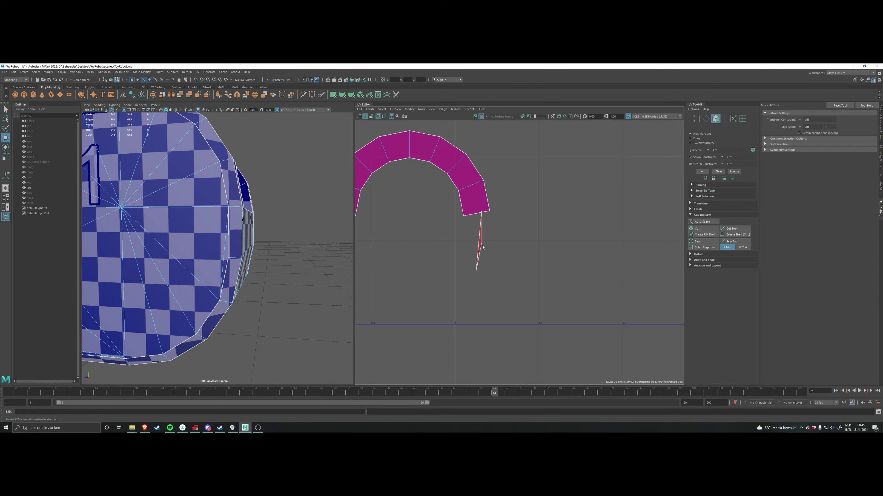
click(482, 247)
shift+right_click(511, 283)
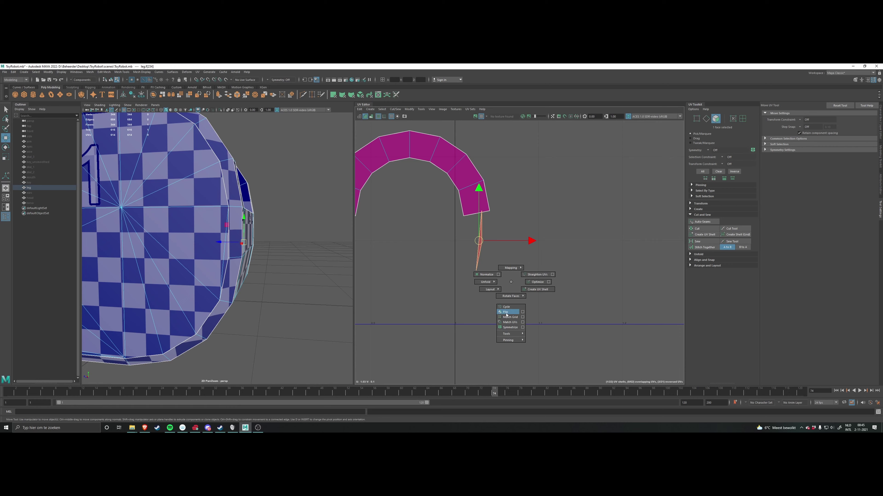
shift+right_drag(506, 315, 505, 313)
Step: Select the matching edge on the lower side shell's rounded end and join the flipped sliver to it
scroll(476, 304, down, 8)
alt+middle_drag(477, 304, 670, 370)
scroll(438, 312, down, 1)
right_click(454, 268)
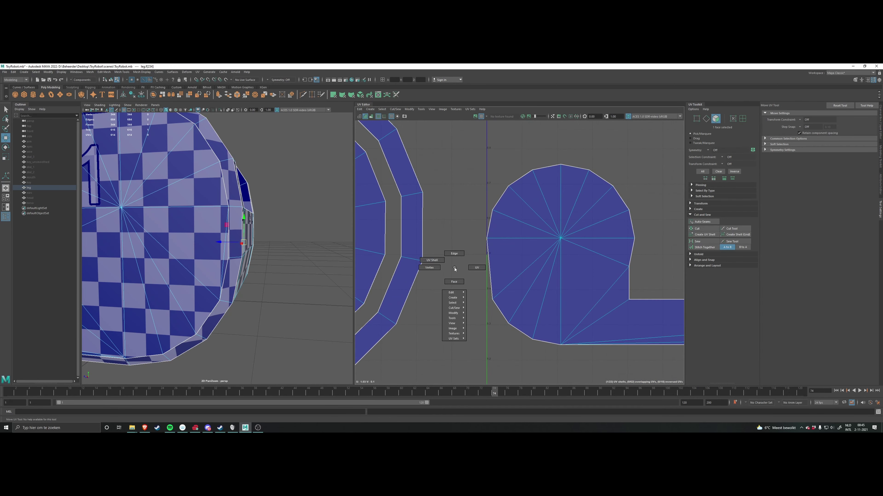
click(454, 253)
click(487, 258)
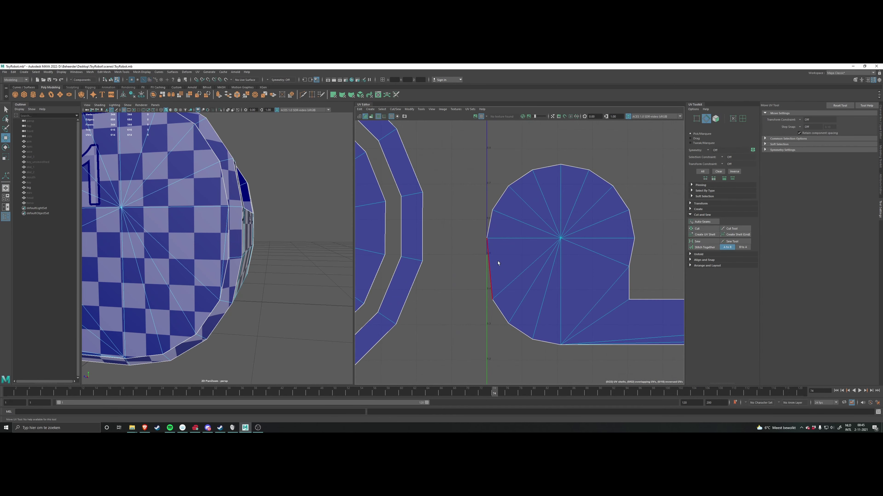
shift+right_click(453, 278)
click(447, 291)
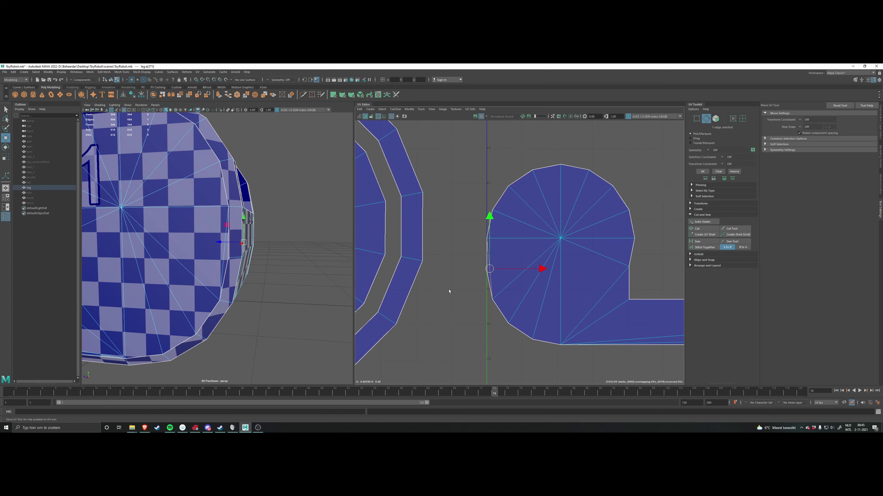
scroll(479, 292, down, 3)
right_click(460, 292)
click(461, 278)
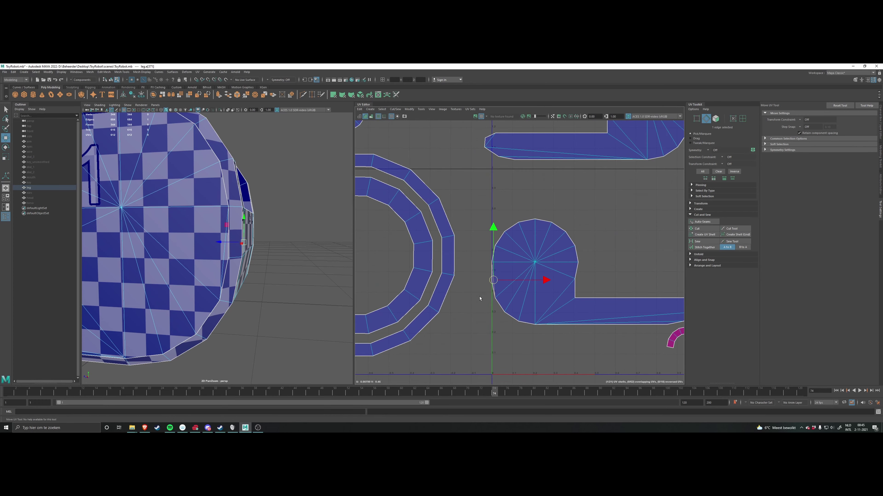
scroll(479, 299, down, 3)
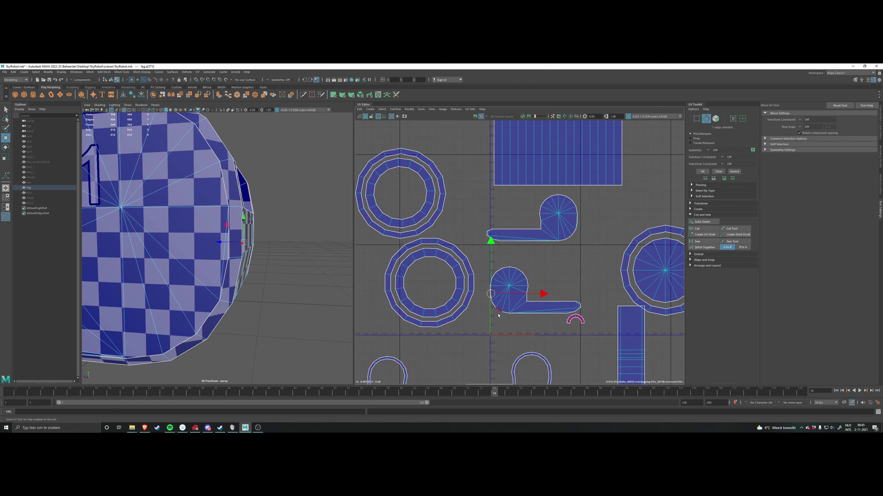
scroll(446, 318, down, 5)
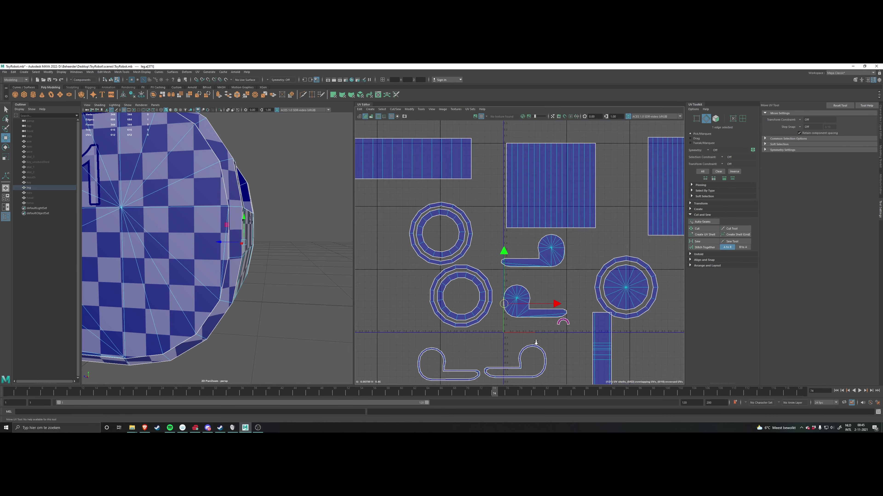
click(258, 428)
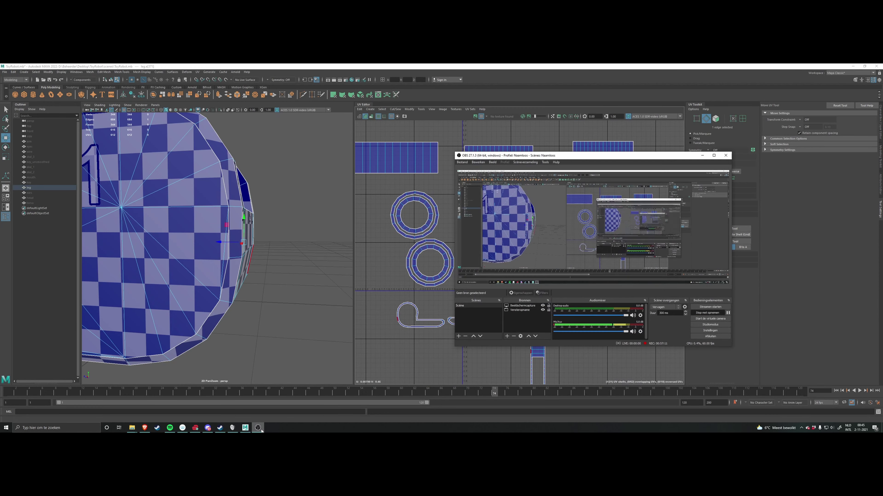
click(261, 429)
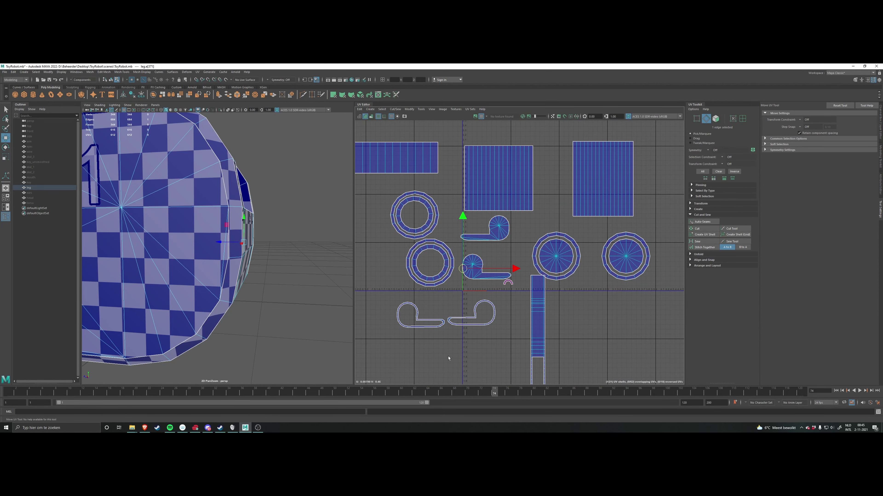
Step: Select the arch shell under the lower side shell and move it away from the arch shell stacked beneath it
scroll(472, 249, up, 5)
scroll(472, 250, up, 4)
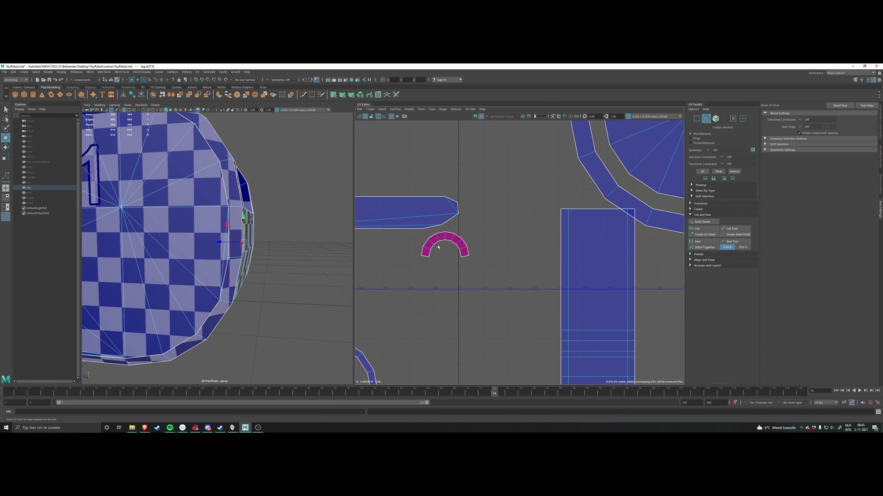
right_click(477, 264)
click(455, 256)
scroll(477, 256, down, 2)
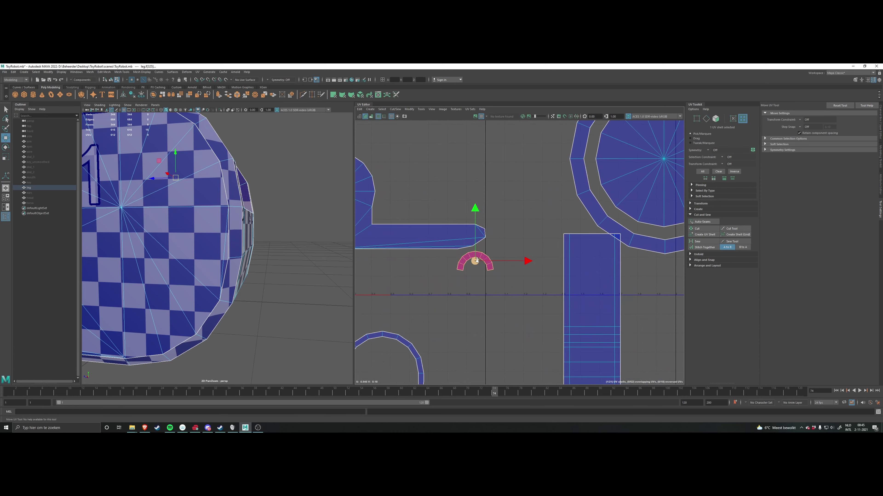
drag(478, 264, 415, 294)
alt+middle_drag(415, 294, 457, 290)
alt+drag(311, 272, 340, 282)
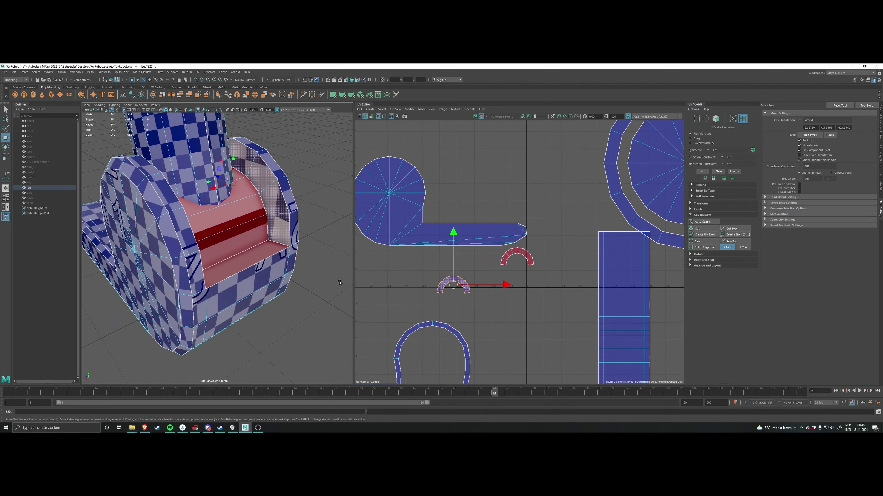
Step: Try moving the other stacked arch shell downward, and undo the move
click(511, 252)
scroll(518, 255, up, 2)
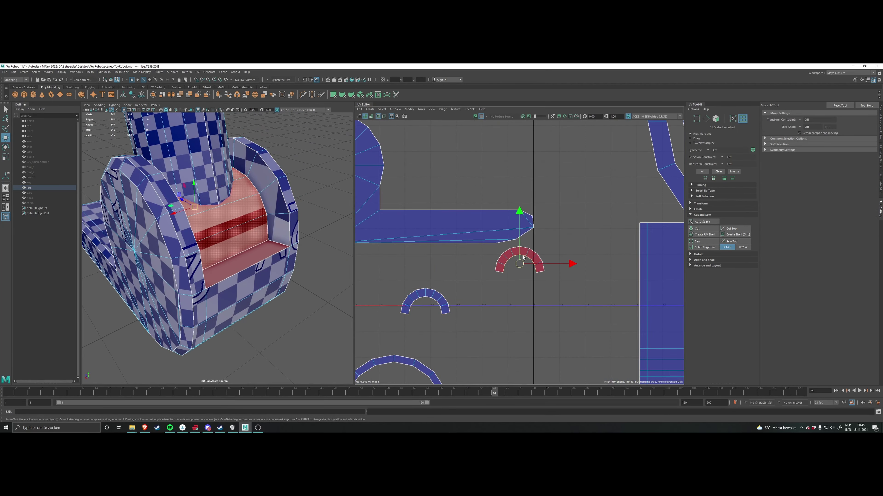
drag(518, 264, 495, 329)
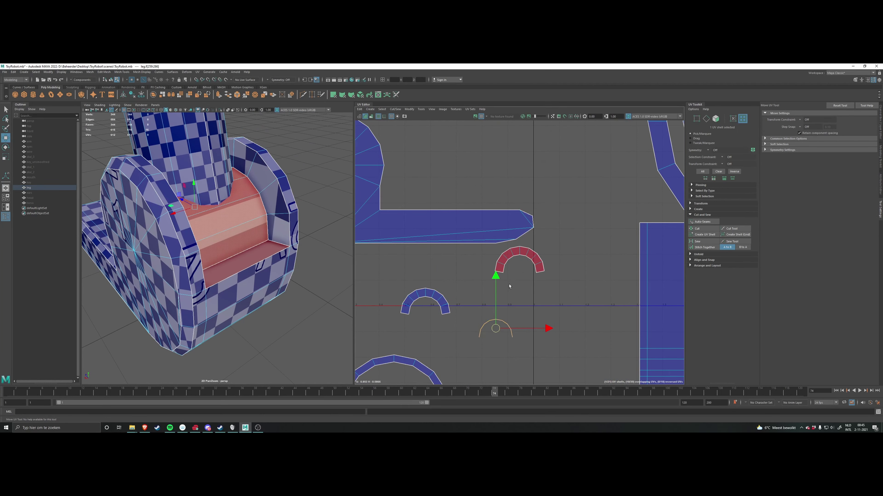
key(ctrl+z)
Step: Move the separated arch shell back over the other arch shells and apply automatic UV projection to the selected recess faces
alt+middle_drag(410, 272, 366, 275)
alt+drag(295, 261, 202, 255)
click(380, 295)
drag(380, 296, 438, 254)
scroll(490, 252, down, 2)
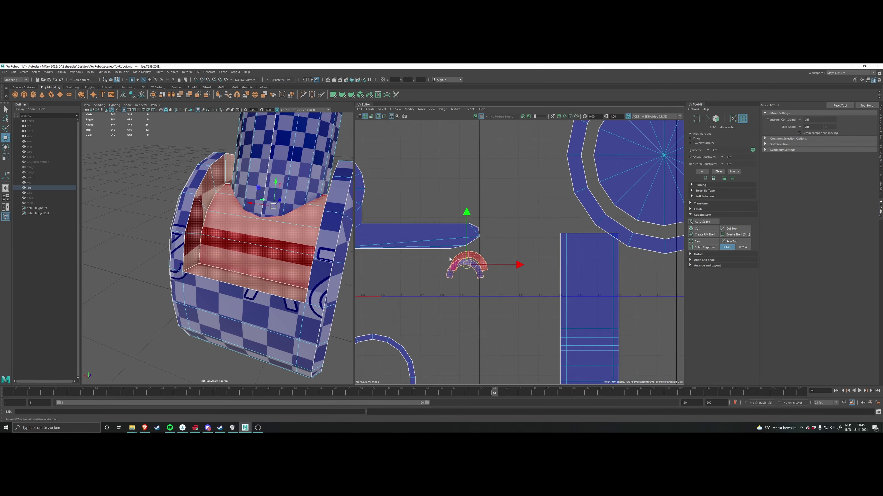
click(360, 96)
scroll(489, 234, down, 3)
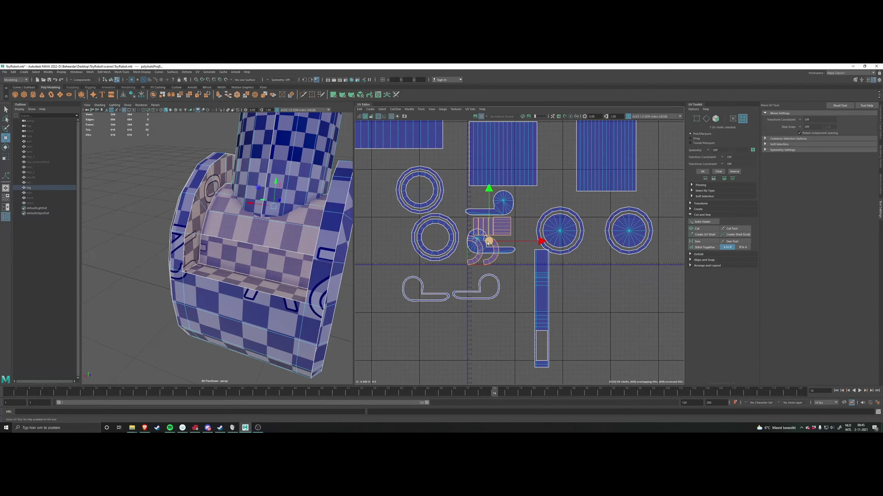
Step: Move the newly projected strips, rectangle and arch shells into the empty area beside the ring shells
drag(488, 243, 386, 255)
alt+drag(223, 244, 351, 278)
scroll(307, 254, up, 3)
alt+middle_drag(267, 310, 316, 235)
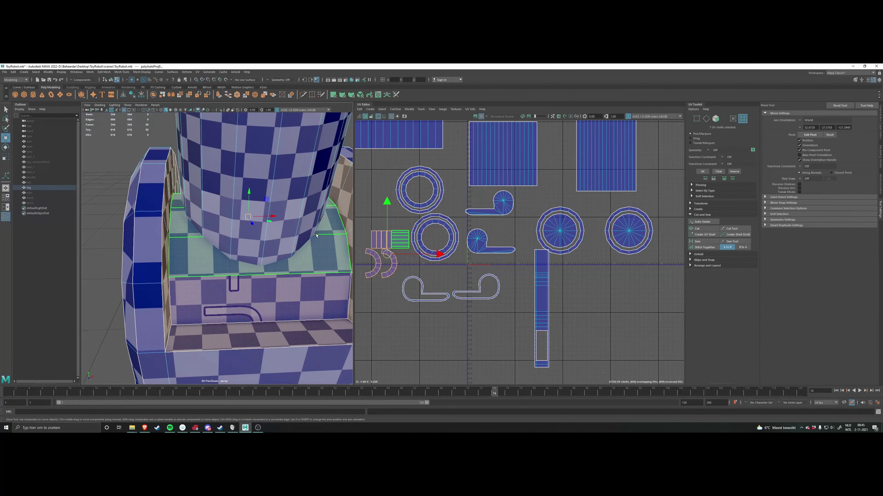
alt+drag(316, 235, 261, 245)
alt+middle_drag(255, 222, 278, 216)
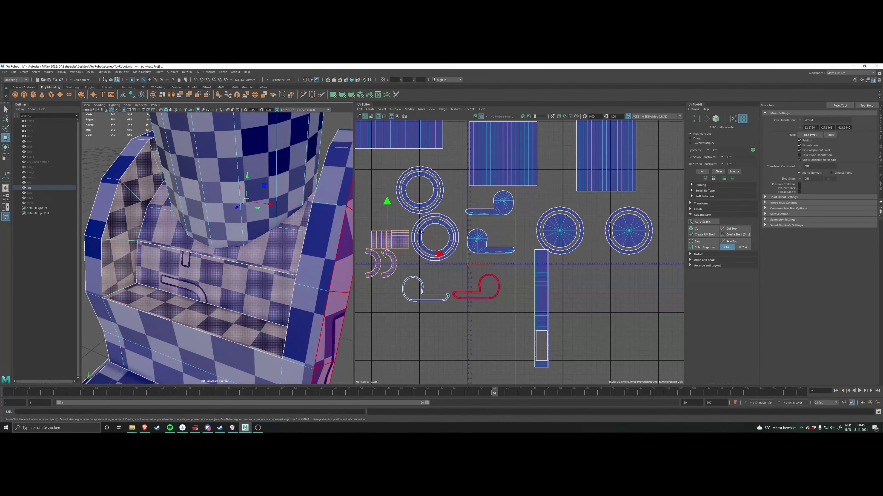
alt+middle_drag(420, 231, 477, 261)
Step: Select the projected strips one by one and examine which recess faces on the leg they and the wide rectangle cover
scroll(425, 260, up, 4)
click(425, 260)
scroll(502, 275, up, 4)
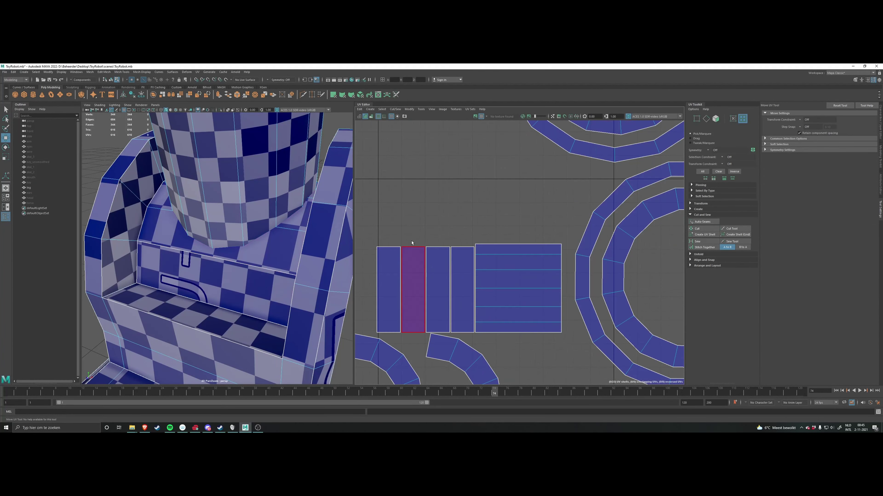
click(464, 276)
alt+drag(240, 272, 211, 237)
click(438, 289)
click(186, 258)
click(179, 267)
scroll(402, 236, up, 4)
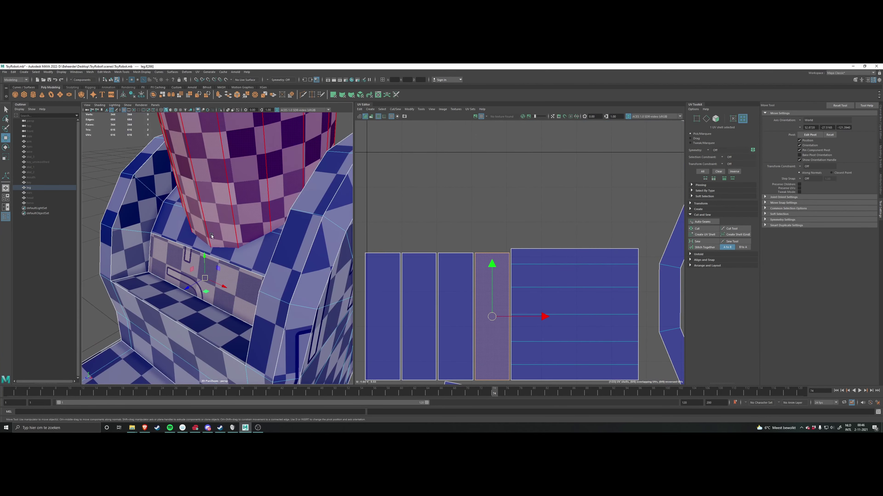
click(482, 222)
alt+middle_drag(495, 237, 446, 159)
scroll(447, 159, down, 3)
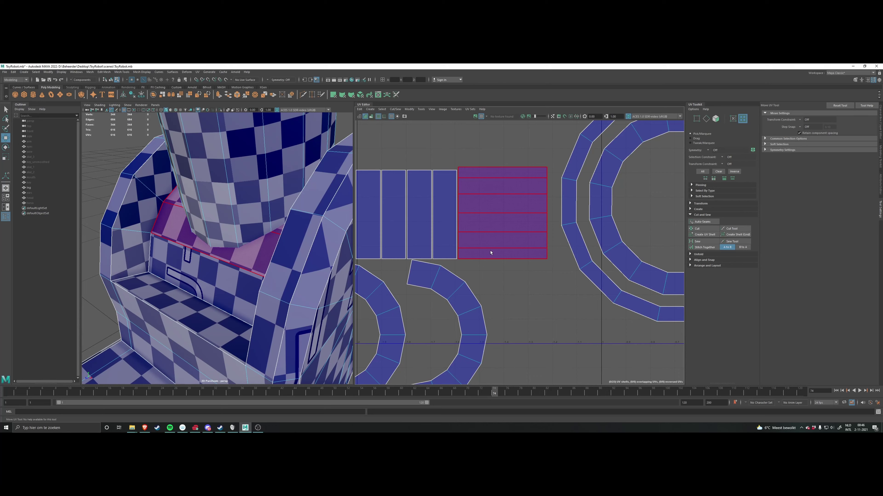
Step: Switch to edge selection and pick the lower border edge of the wide rectangular shell
click(544, 273)
right_drag(543, 273, 539, 258)
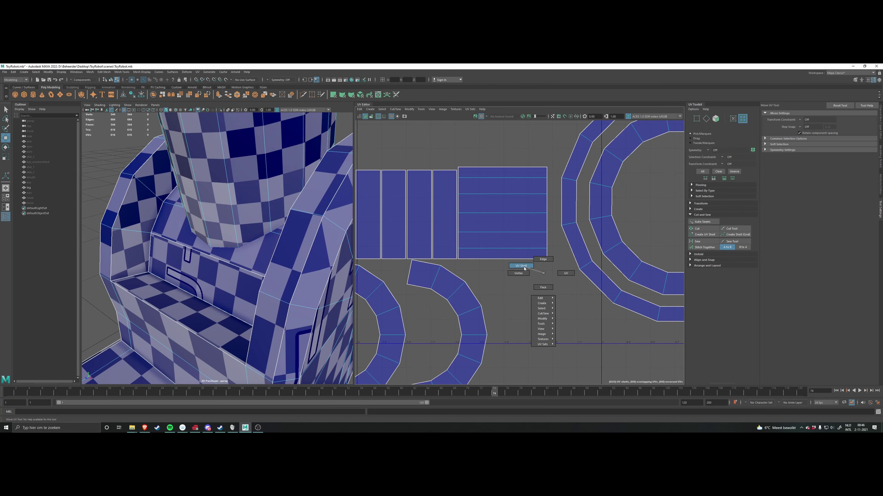
click(515, 260)
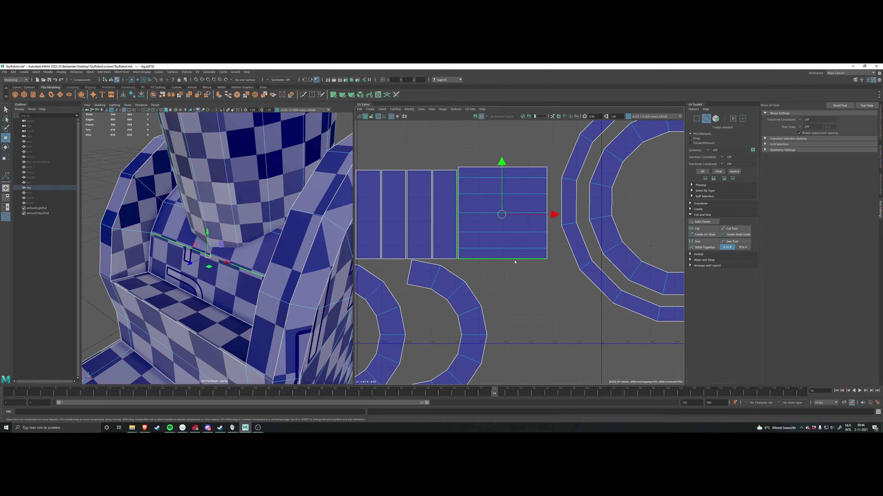
right_click(476, 160)
click(512, 280)
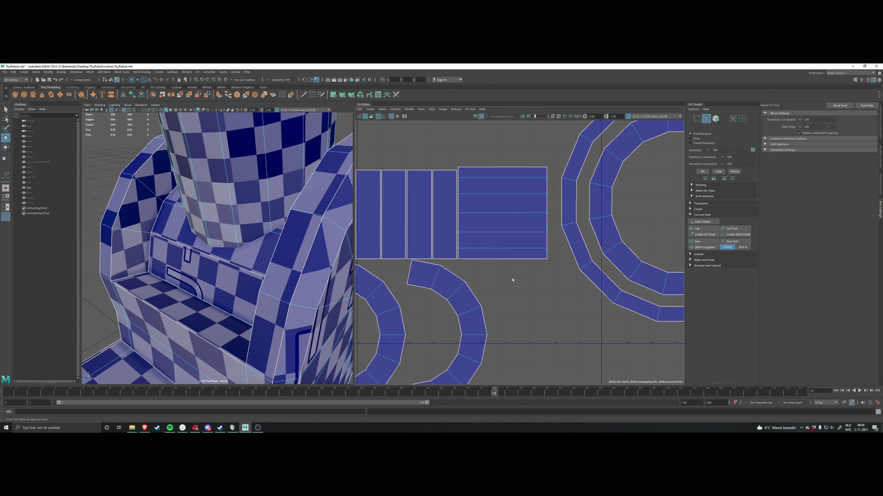
scroll(504, 274, up, 3)
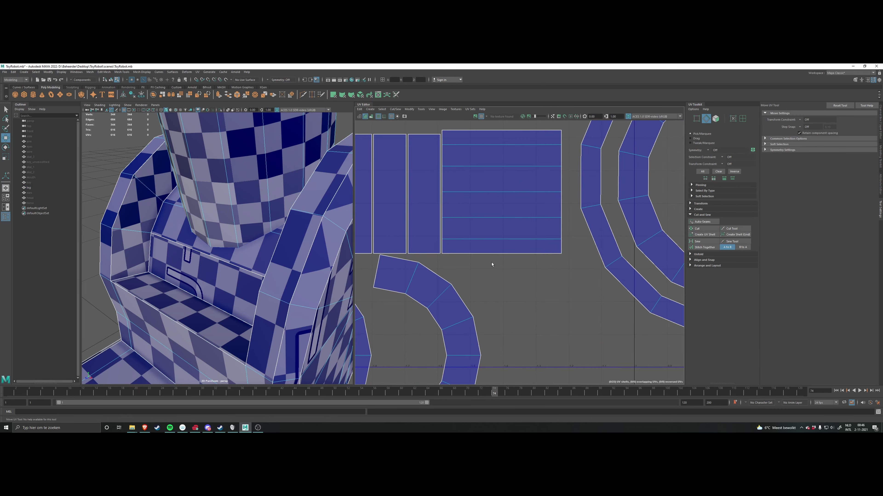
scroll(492, 264, up, 2)
click(478, 255)
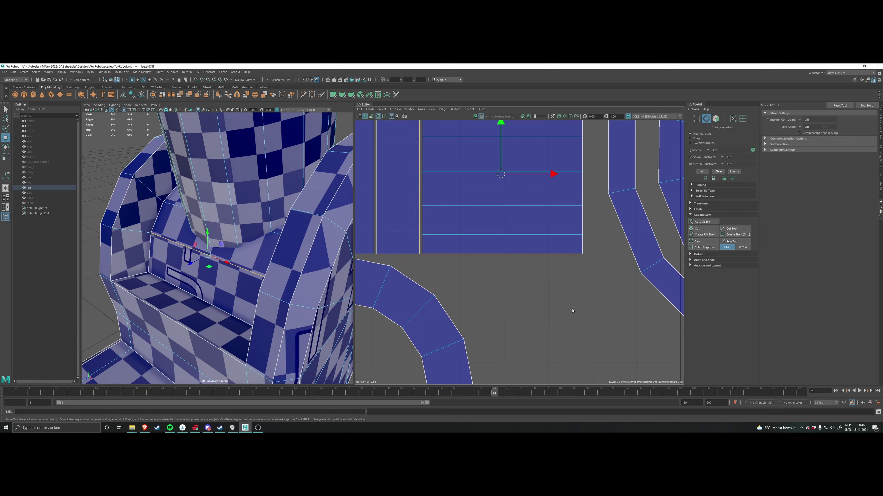
alt+middle_drag(572, 309, 573, 336)
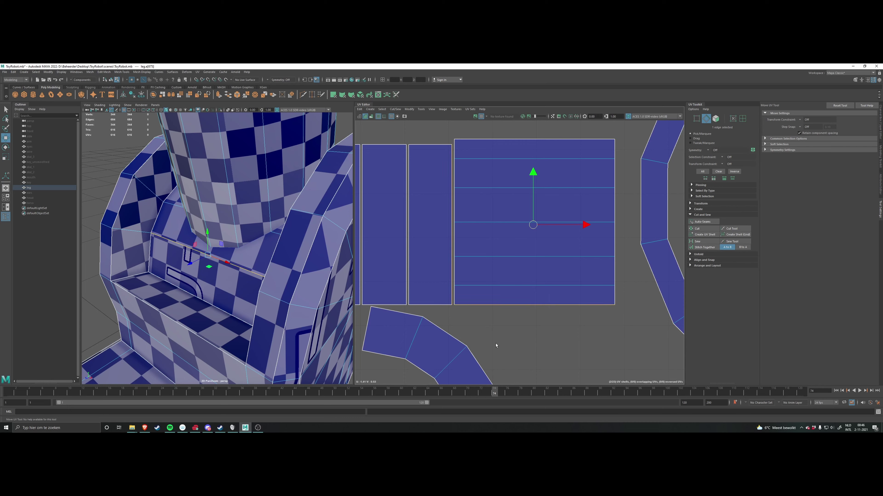
scroll(476, 316, down, 1)
scroll(529, 337, up, 2)
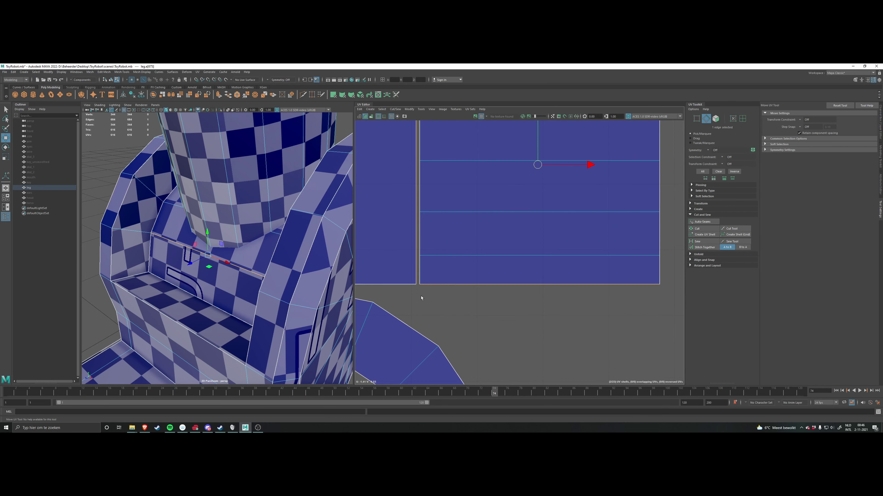
Step: Reselect the wide rectangular shell's lower border edge and stitch the matching strip onto it
click(475, 296)
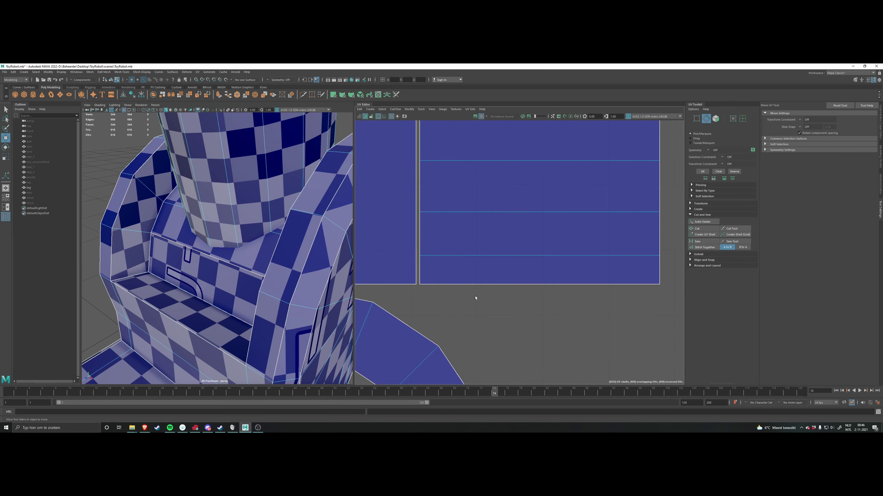
click(465, 284)
click(463, 313)
click(450, 284)
scroll(479, 313, down, 2)
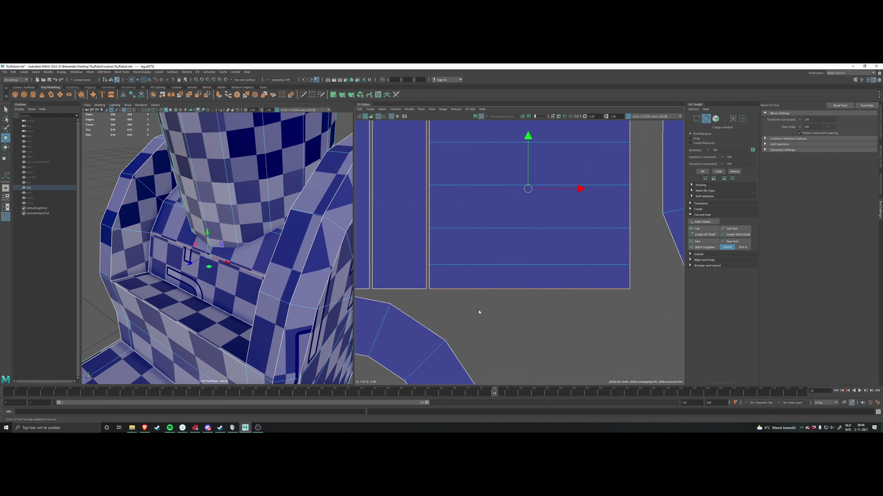
right_click(479, 312)
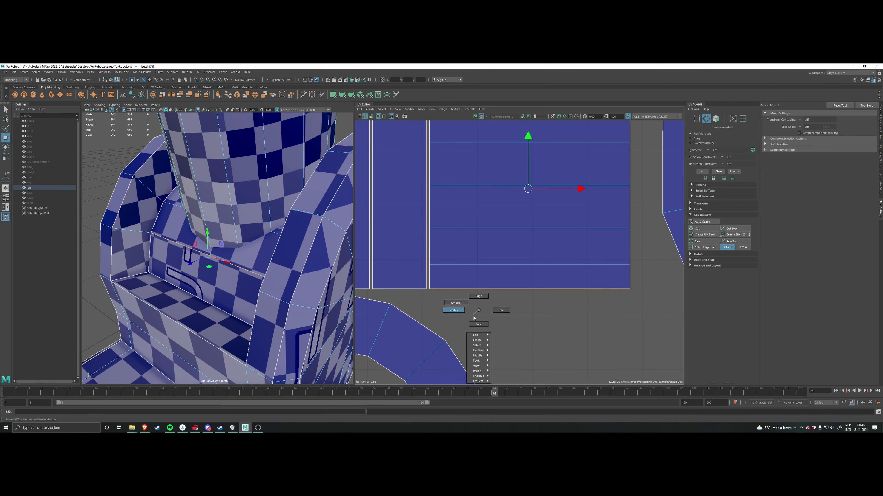
right_drag(474, 314, 474, 316)
shift+right_click(480, 302)
scroll(474, 316, down, 5)
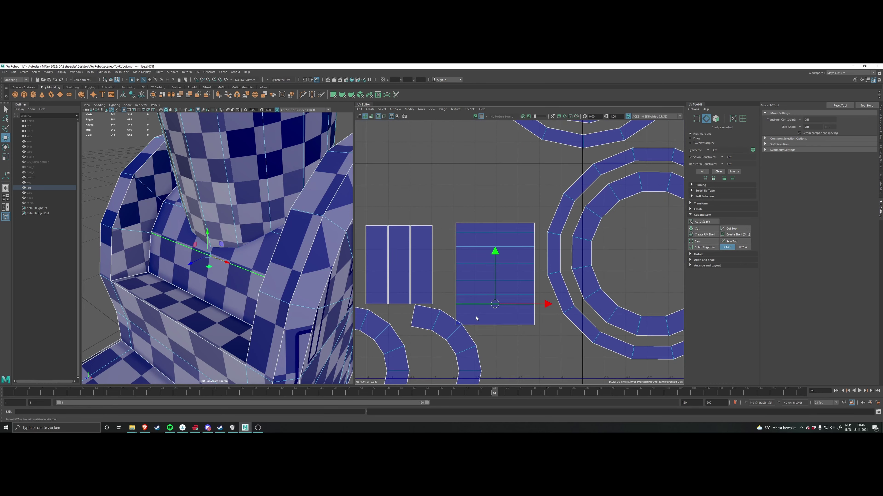
Step: Select the rectangular shell's upper border edge and stitch its matching strip onto it
alt+middle_drag(475, 301, 471, 353)
click(466, 275)
shift+right_click(459, 250)
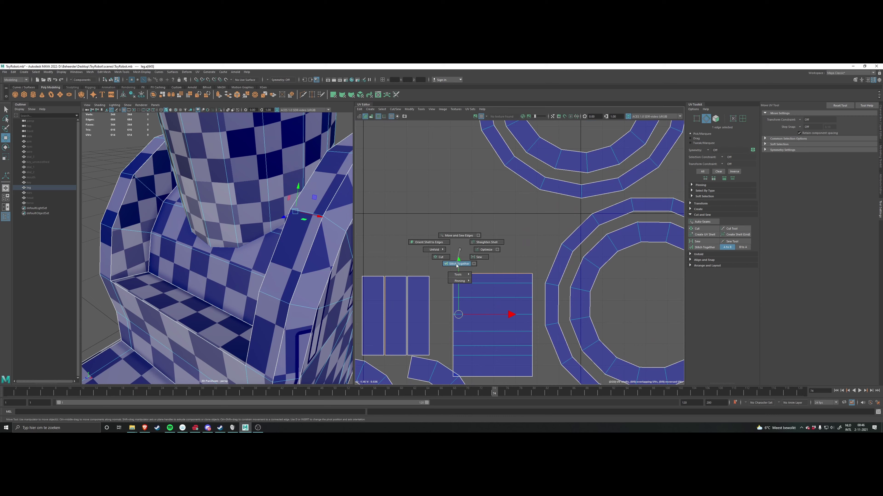
shift+right_drag(457, 265, 456, 265)
Step: Switch to UV shell selection, select the stitched rectangular shell and unfold it
right_click(443, 259)
click(434, 253)
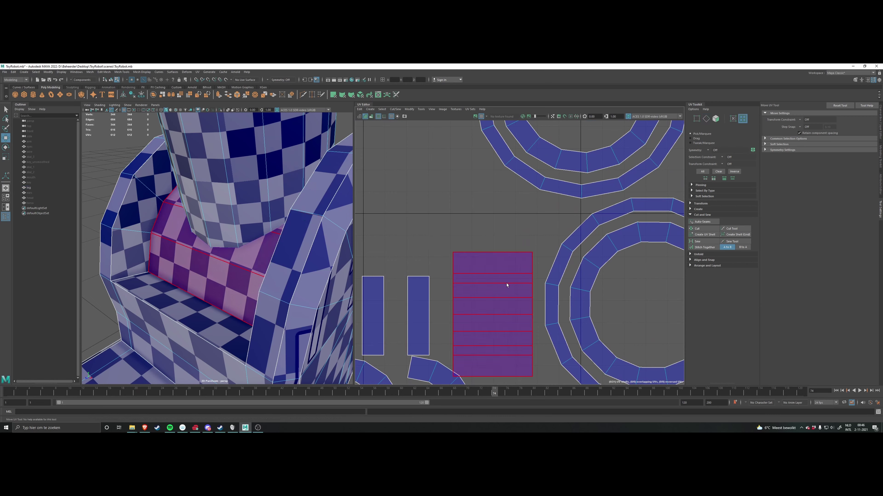
click(507, 286)
shift+right_click(460, 231)
shift+right_drag(454, 233, 393, 235)
Step: Examine the overall arrangement of the leg's UV shells together with the whole leg model
scroll(511, 277, down, 8)
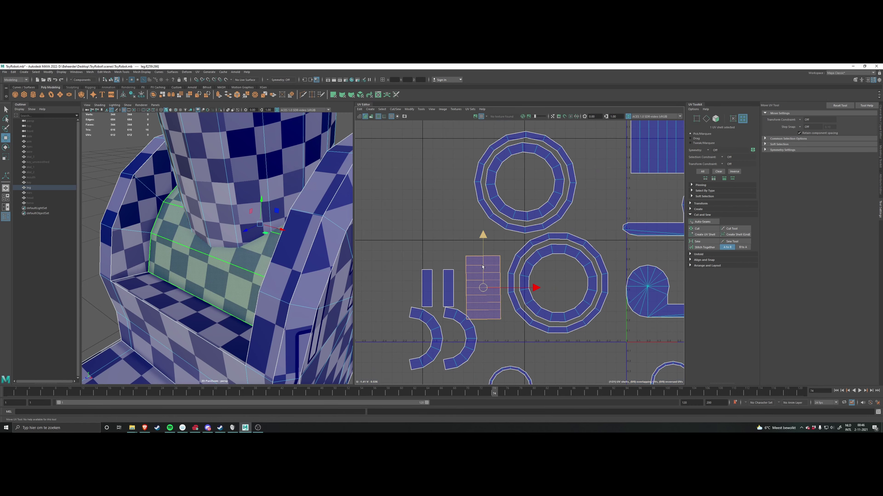
scroll(511, 277, down, 2)
scroll(502, 263, up, 7)
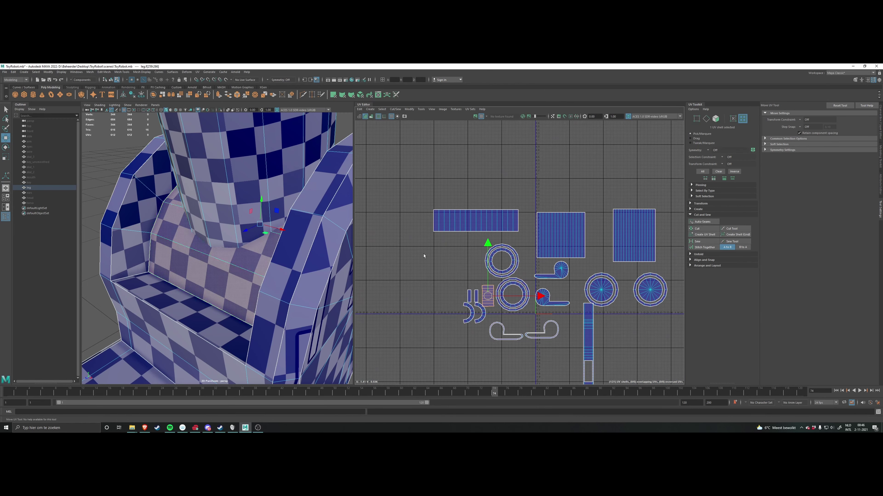
scroll(420, 254, down, 1)
scroll(292, 241, down, 12)
scroll(293, 235, down, 2)
alt+middle_drag(305, 223, 299, 243)
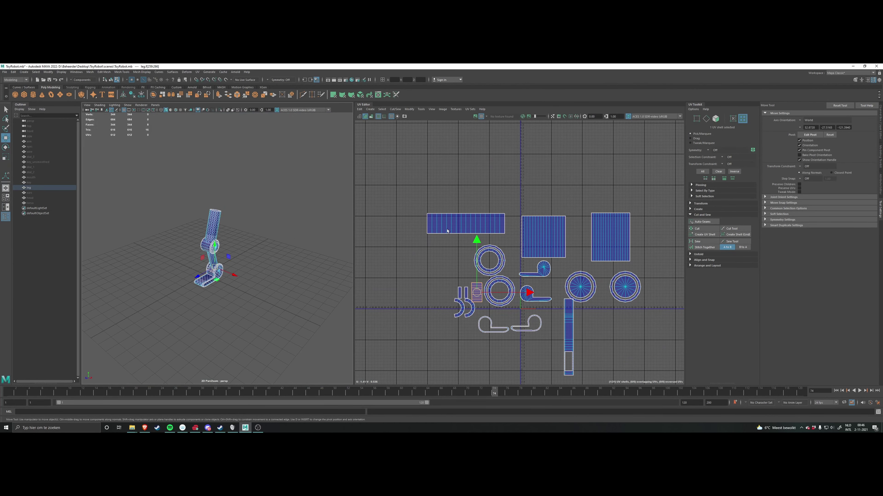
scroll(487, 229, up, 3)
alt+middle_drag(500, 230, 465, 198)
scroll(467, 200, down, 2)
scroll(479, 211, down, 2)
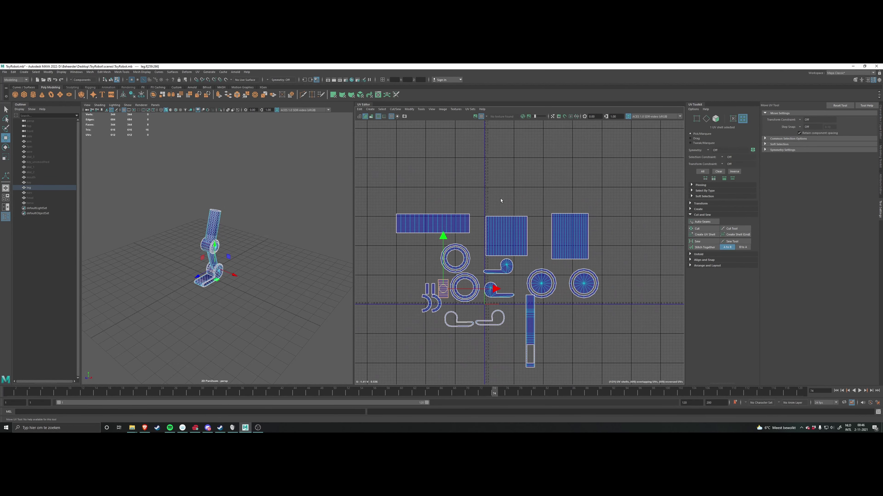
scroll(469, 203, down, 2)
Step: Switch to UV shell selection, select all of the leg's UV shells and lay them out within the 0–1 UV tile
right_click(480, 187)
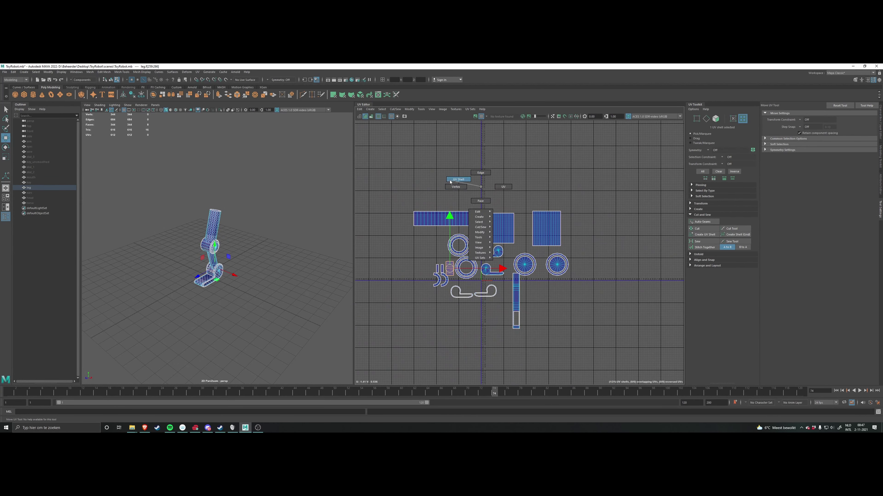
right_drag(449, 182, 448, 181)
drag(404, 165, 611, 359)
scroll(535, 295, up, 4)
shift+right_click(560, 289)
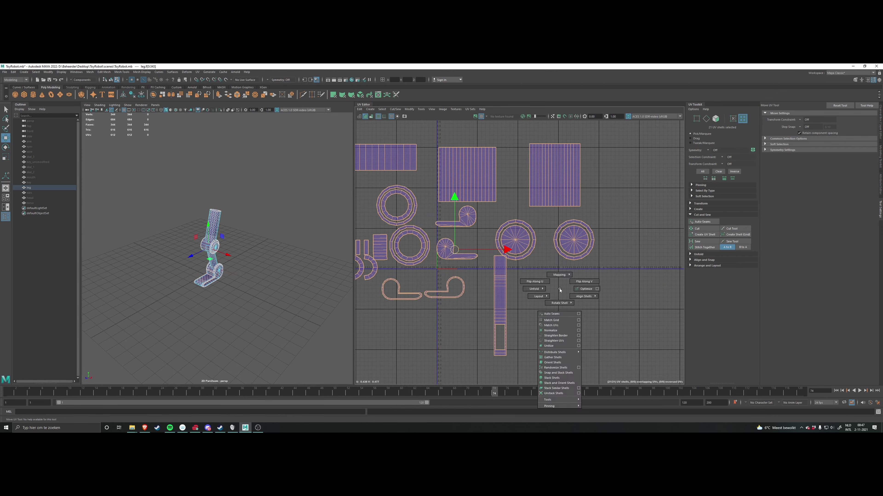
shift+right_drag(560, 290, 516, 304)
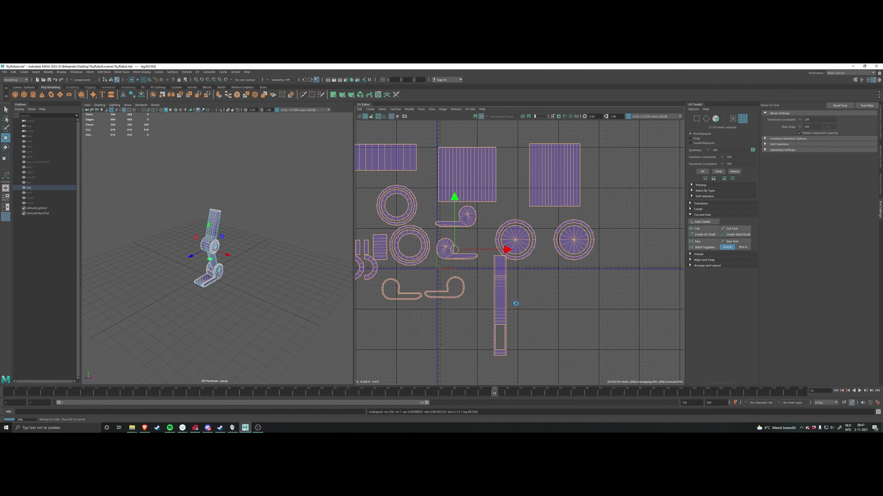
scroll(475, 259, up, 6)
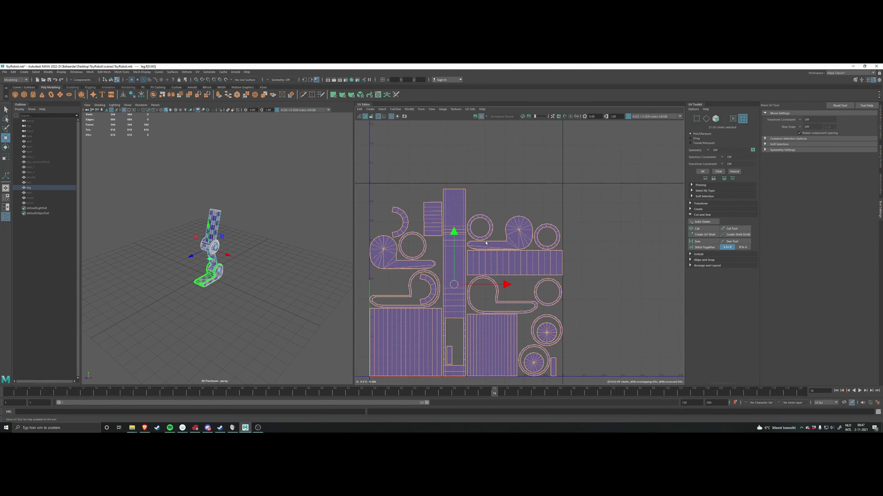
scroll(497, 314, down, 2)
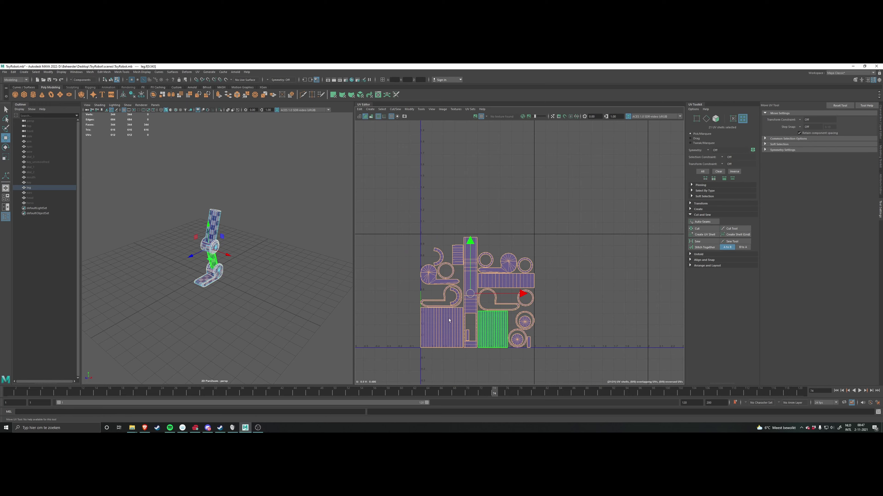
Step: Deselect the UV shells and inspect the checker pattern on the leg's tubes, joints and foot from several angles
scroll(257, 241, up, 3)
alt+drag(293, 264, 261, 246)
click(261, 246)
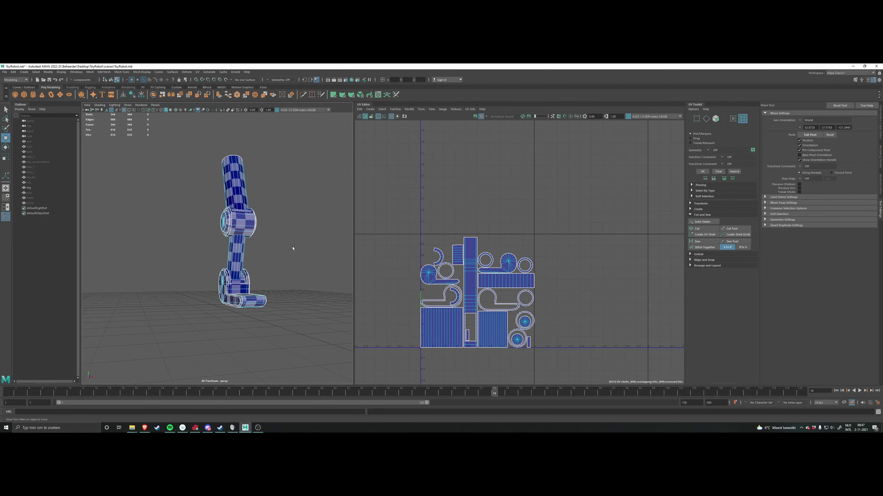
alt+drag(292, 247, 241, 263)
scroll(240, 266, up, 4)
scroll(273, 231, down, 3)
alt+drag(274, 230, 246, 234)
alt+middle_drag(246, 235, 255, 250)
mouse_move(255, 250)
alt+mouse_down()
mouse_move(282, 244)
mouse_move(268, 248)
alt+mouse_up()
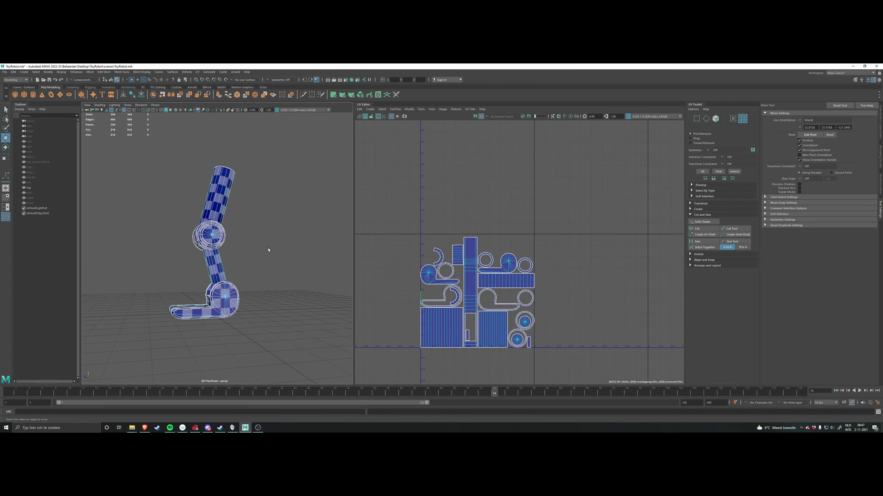
scroll(265, 251, up, 5)
scroll(263, 252, down, 2)
alt+middle_drag(261, 252, 247, 246)
alt+drag(247, 245, 268, 256)
scroll(268, 256, up, 3)
alt+middle_drag(268, 257, 269, 245)
alt+drag(270, 246, 277, 240)
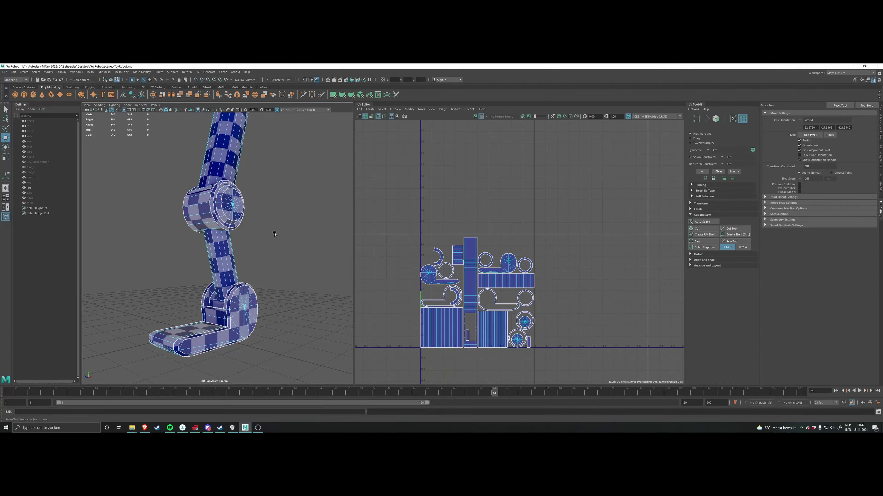